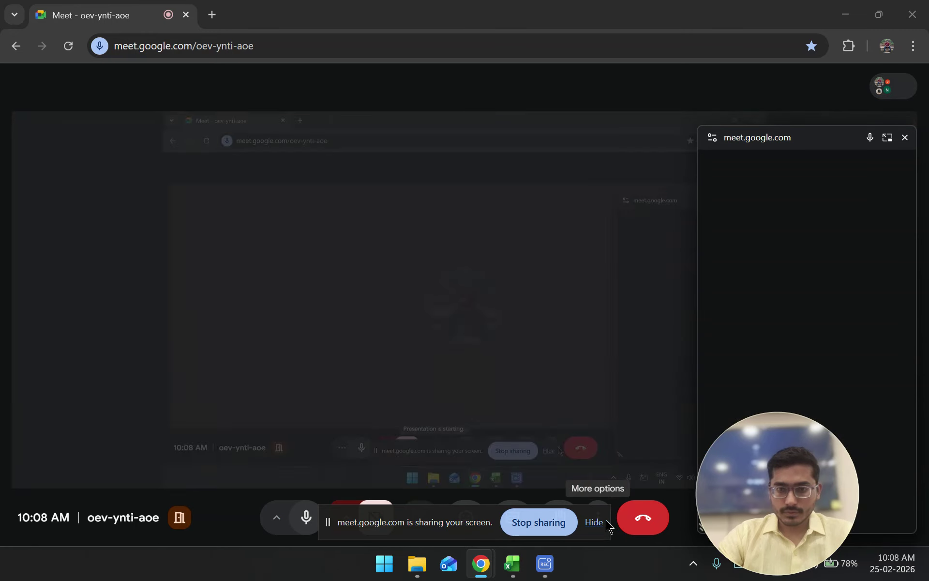
Hide the screen-sharing notice, close the meeting's picture-in-picture window and show the shared screen anyway
{"action": "left_click", "coordinate": [595, 523]}
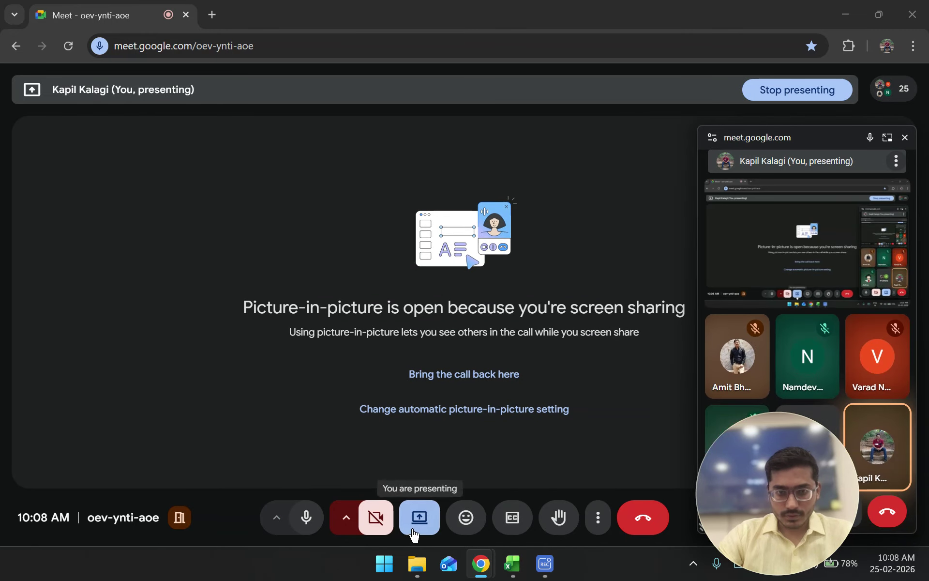
{"action": "left_click", "coordinate": [598, 520]}
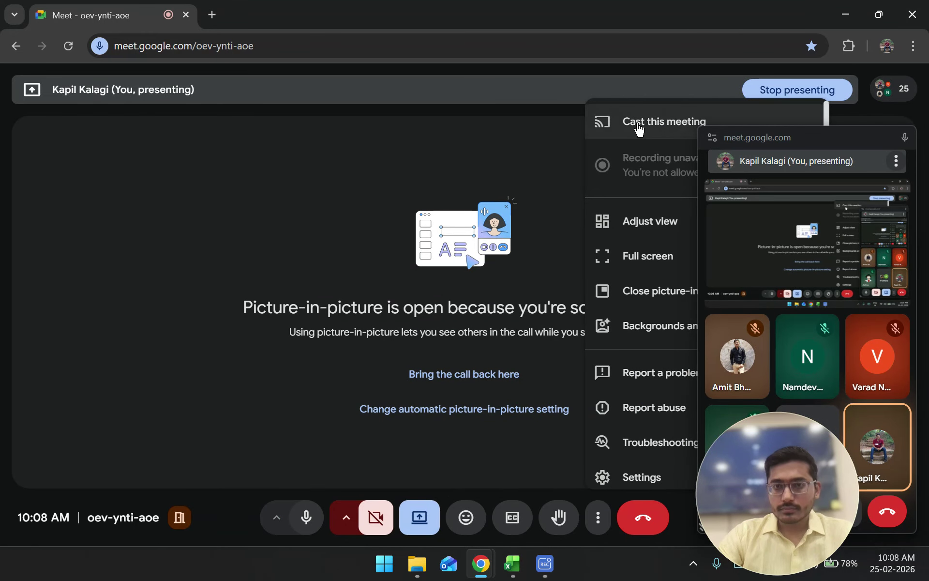
{"action": "left_click", "coordinate": [609, 125]}
{"action": "left_click", "coordinate": [639, 216]}
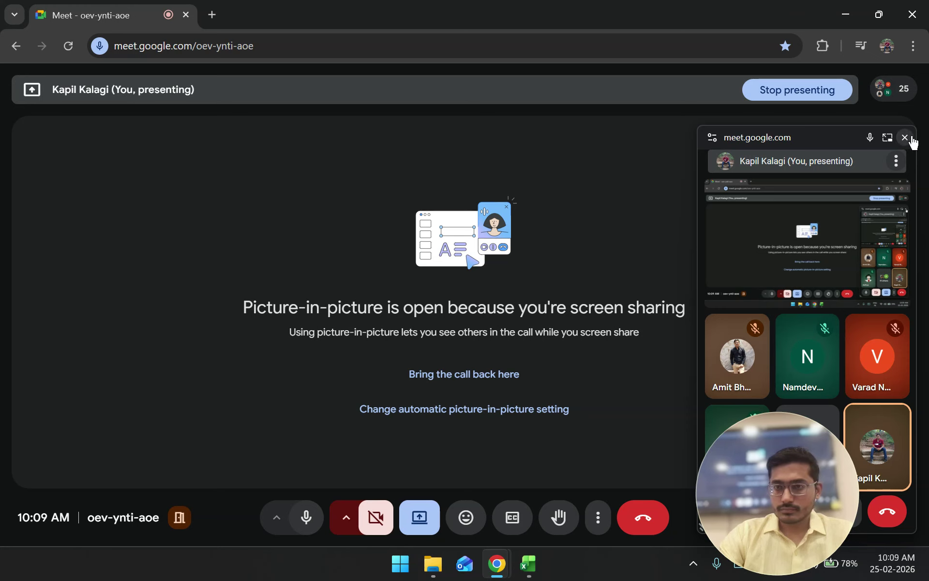
{"action": "left_click", "coordinate": [910, 138]}
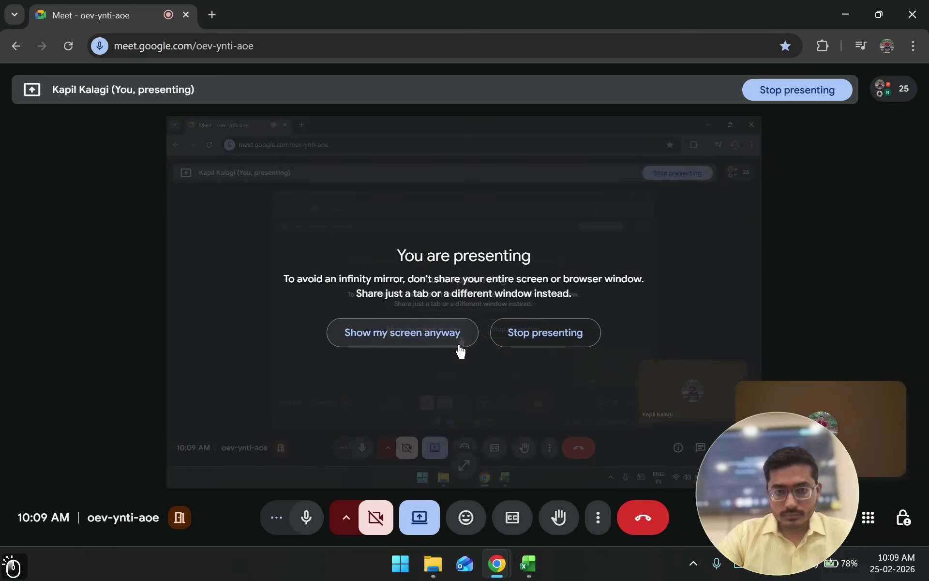
{"action": "left_click", "coordinate": [459, 342]}
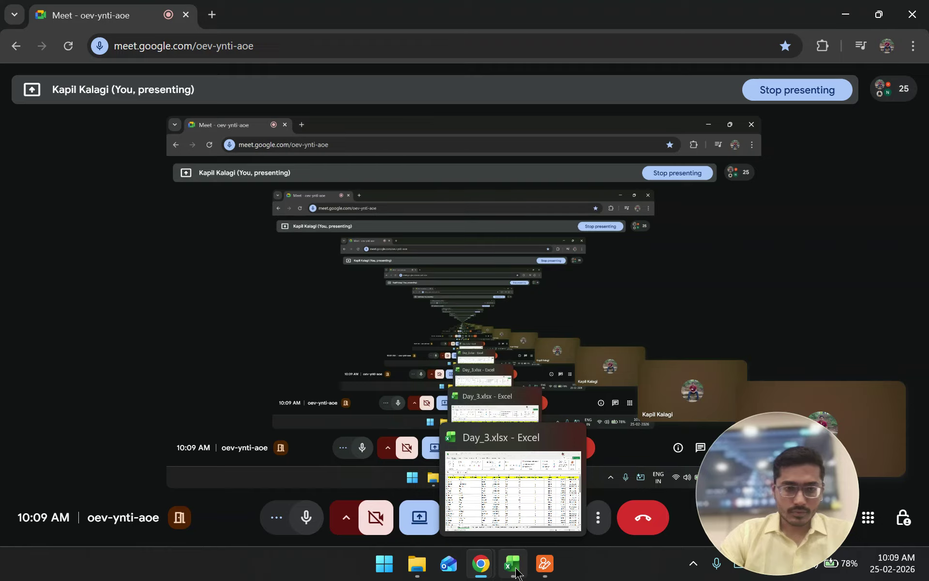
Start the screen annotation tool and switch to the Day_3.xlsx workbook in Excel
{"action": "left_click", "coordinate": [549, 566]}
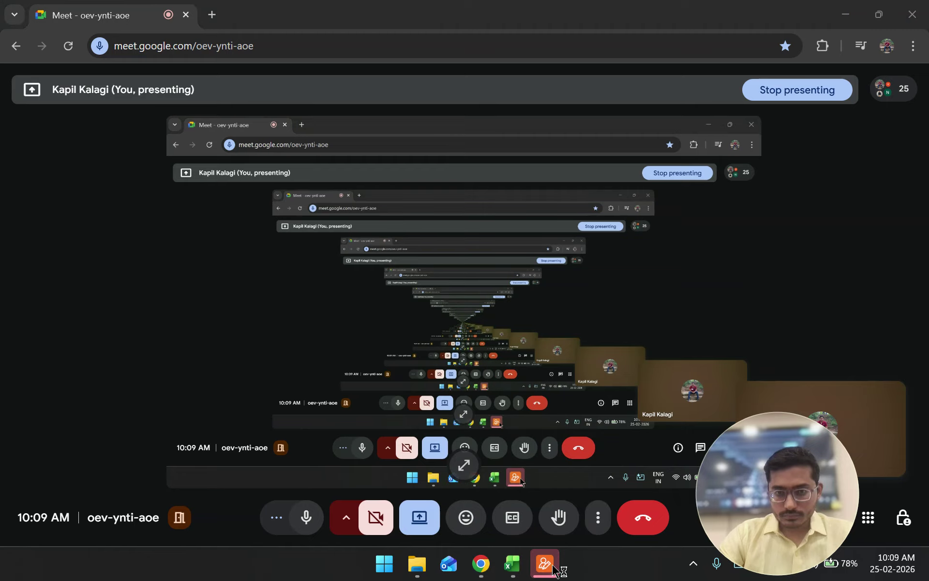
{"action": "right_click", "coordinate": [544, 564]}
{"action": "left_click", "coordinate": [518, 557]}
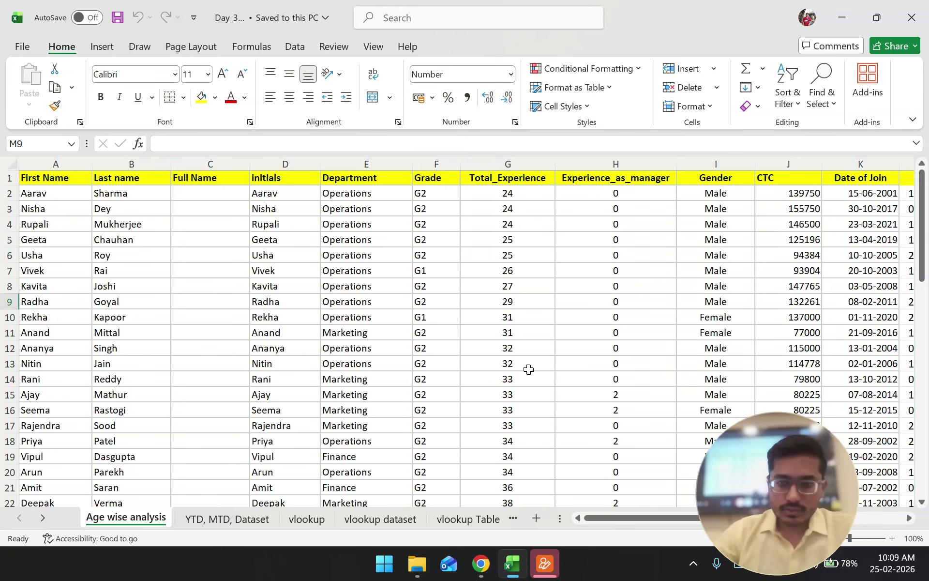
{"action": "left_click", "coordinate": [693, 565]}
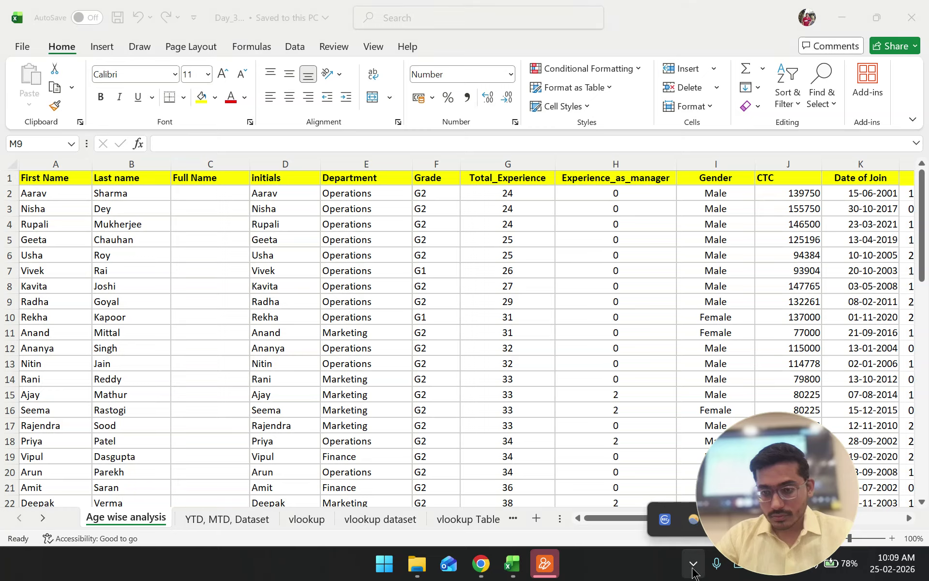
{"action": "left_click", "coordinate": [693, 565]}
Switch to File Explorer, go to the Excel Class folder and select ZoomIt.exe
{"action": "left_click", "coordinate": [418, 562]}
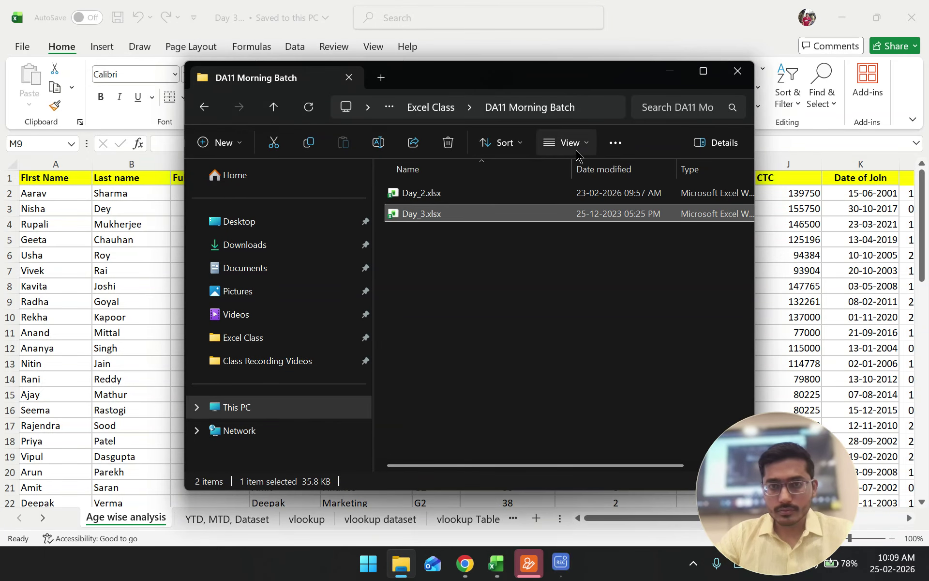
{"action": "left_click", "coordinate": [438, 108]}
{"action": "scroll", "coordinate": [469, 417], "scroll_direction": "down", "scroll_amount": 3}
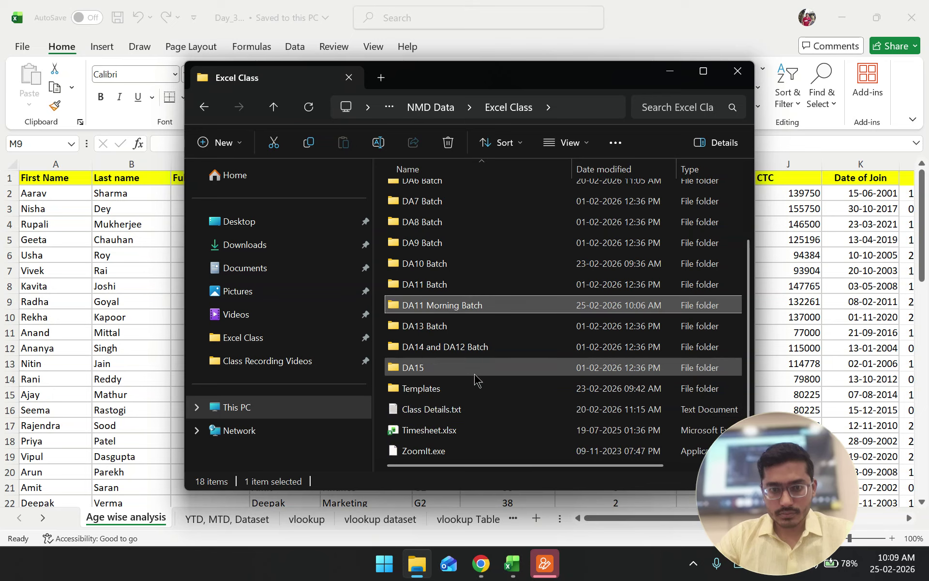
{"action": "left_click", "coordinate": [469, 448]}
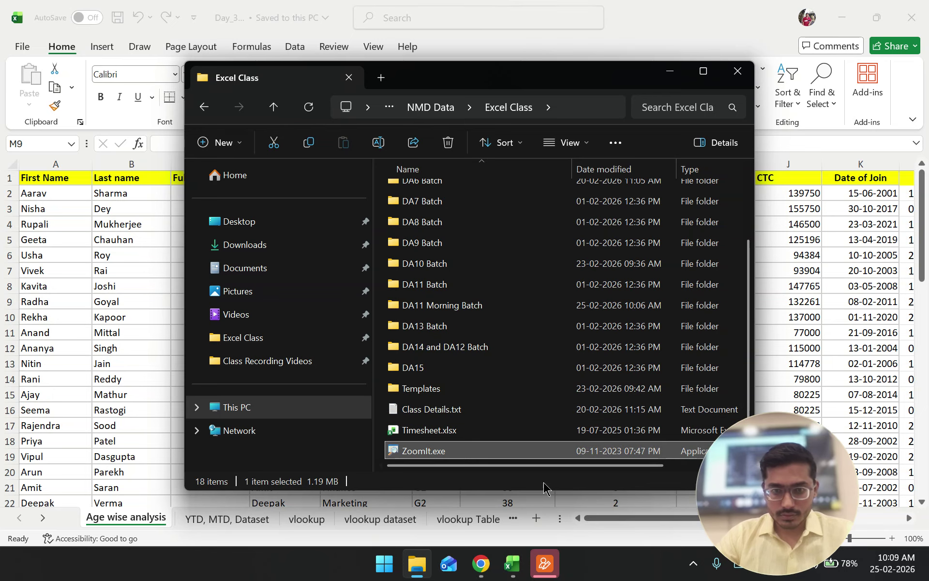
Return to the Age wise analysis sheet of Day_3.xlsx in Excel
{"action": "mouse_move", "coordinate": [481, 564]}
{"action": "left_click", "coordinate": [411, 499]}
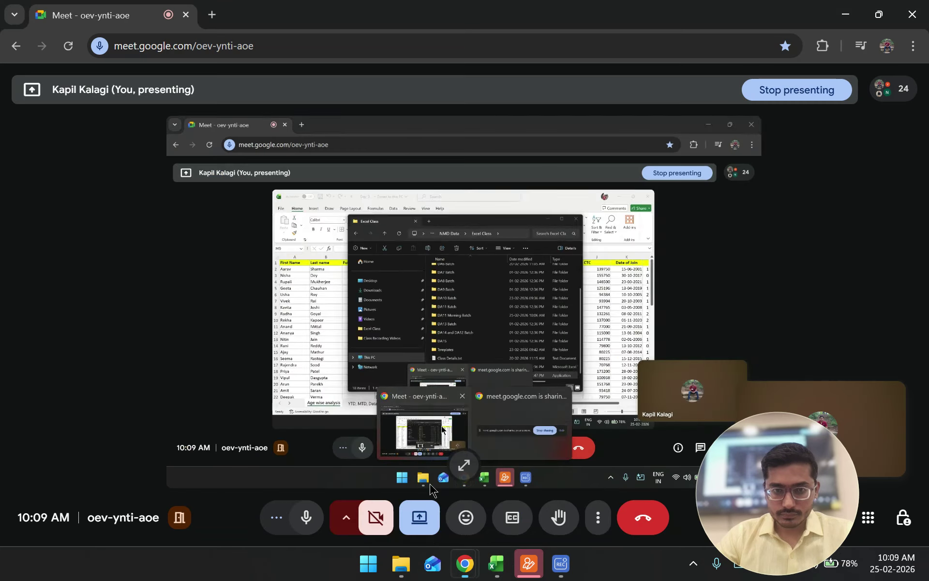
{"action": "left_click", "coordinate": [496, 564]}
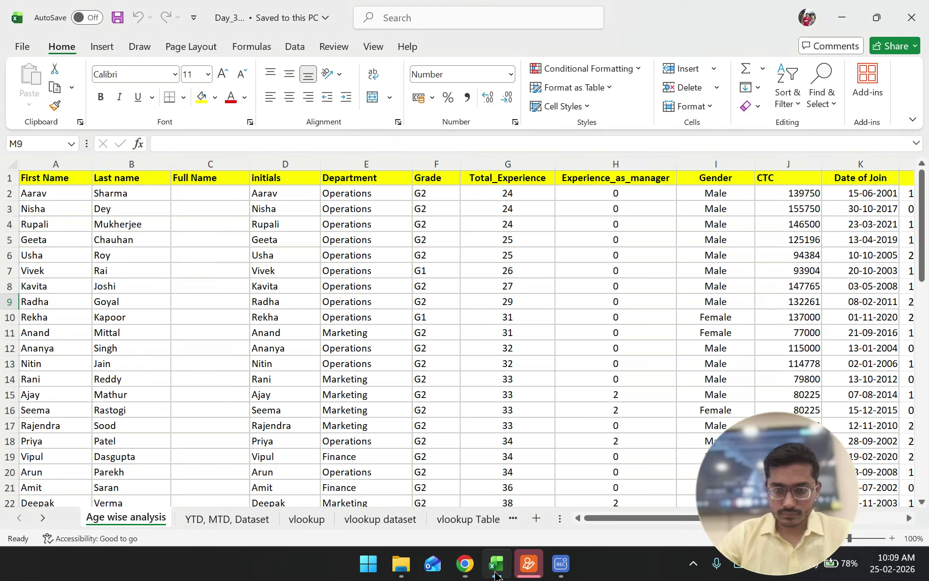
{"action": "right_click", "coordinate": [526, 565]}
{"action": "left_click", "coordinate": [519, 520]}
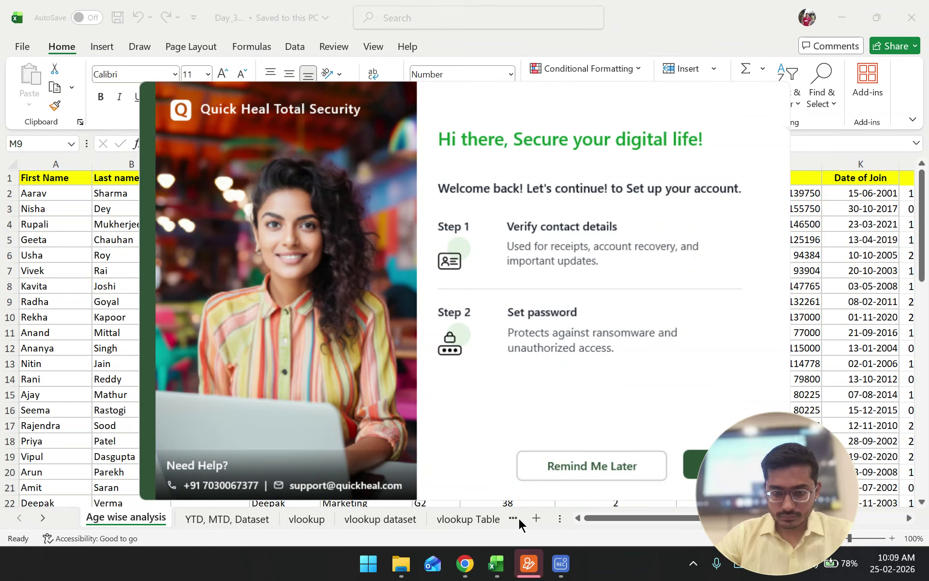
{"action": "left_click", "coordinate": [496, 566]}
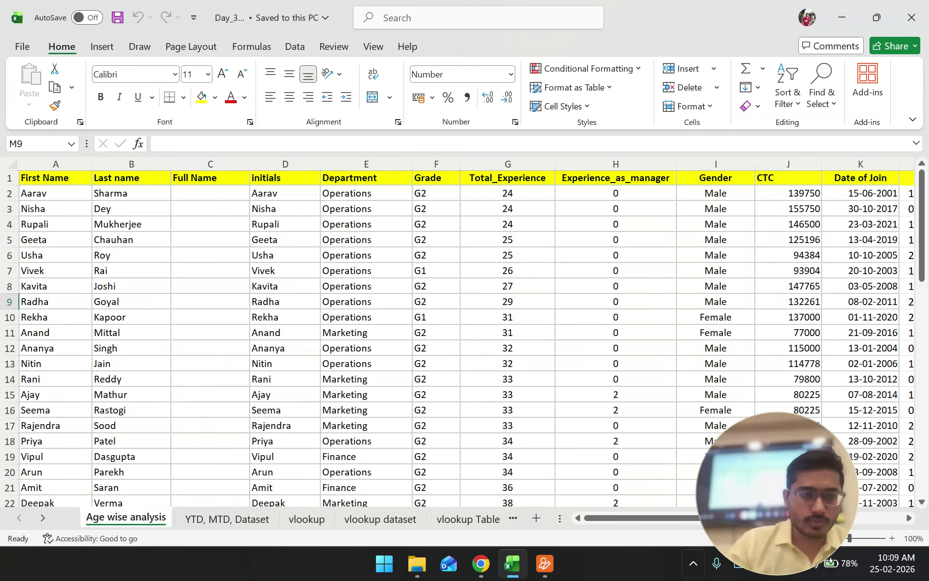
Look over the Age wise analysis sheet and examine its First Name, Last name, Full Name and initials columns
{"action": "scroll", "coordinate": [593, 405], "scroll_direction": "down", "scroll_amount": 3}
{"action": "scroll", "coordinate": [594, 405], "scroll_direction": "up", "scroll_amount": 3}
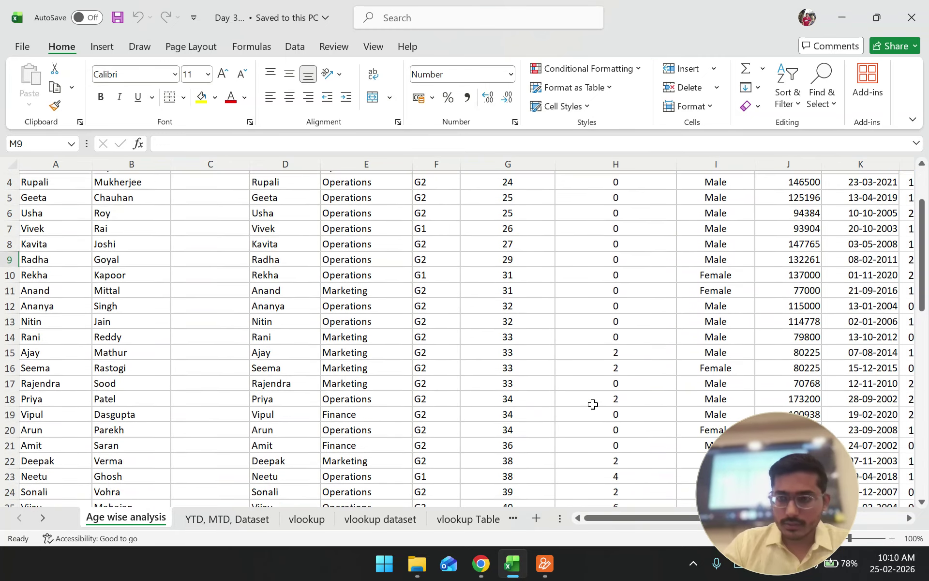
{"action": "left_click_drag", "start_coordinate": [680, 517], "coordinate": [691, 515]}
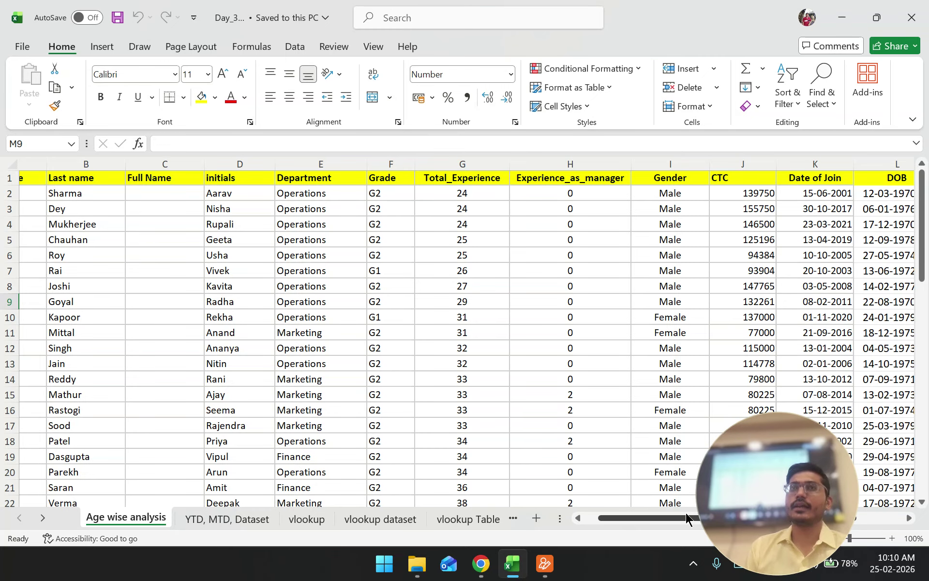
{"action": "left_click_drag", "start_coordinate": [686, 513], "coordinate": [673, 513]}
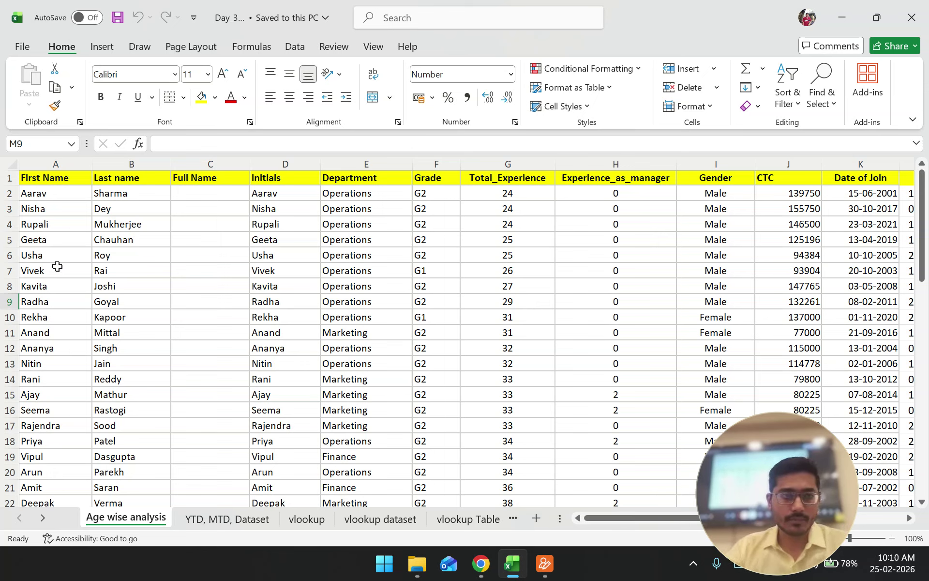
{"action": "left_click_drag", "start_coordinate": [52, 193], "coordinate": [53, 333]}
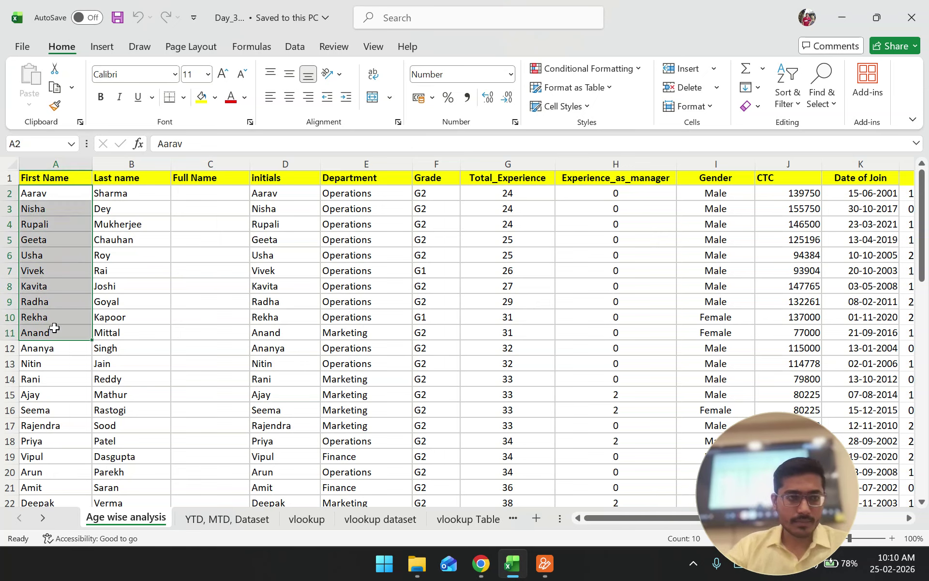
{"action": "left_click", "coordinate": [69, 275]}
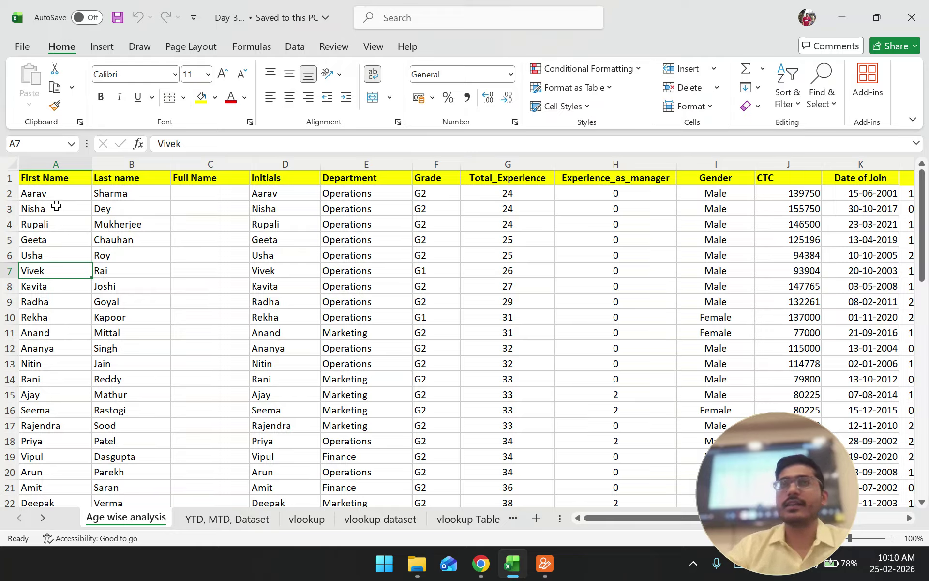
{"action": "left_click_drag", "start_coordinate": [50, 192], "coordinate": [53, 345]}
{"action": "left_click_drag", "start_coordinate": [128, 200], "coordinate": [130, 363]}
{"action": "left_click_drag", "start_coordinate": [208, 209], "coordinate": [200, 394]}
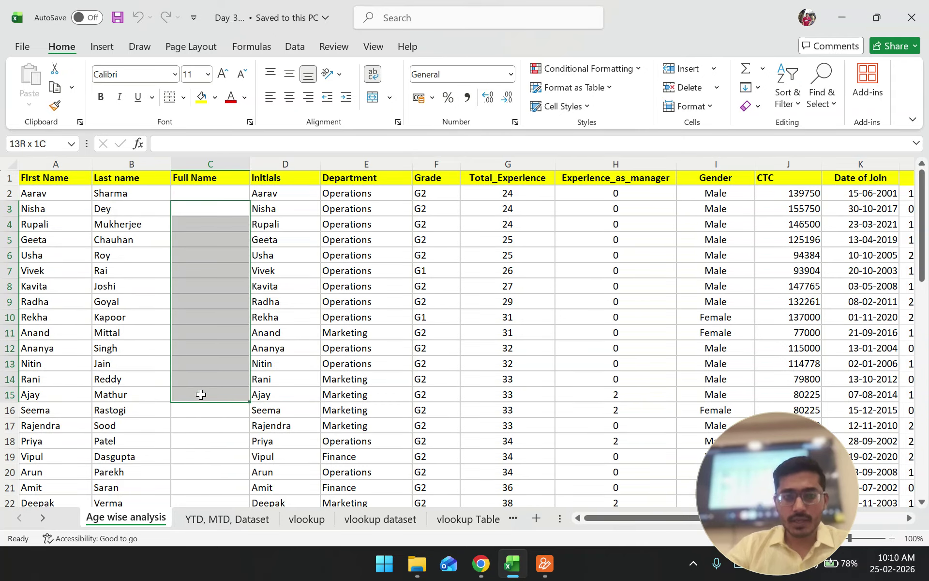
{"action": "left_click", "coordinate": [198, 331]}
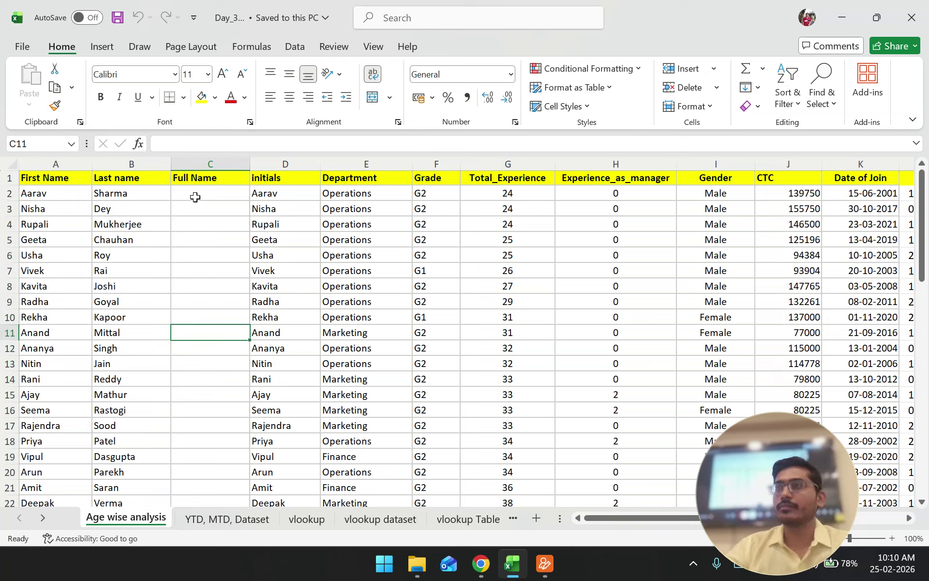
{"action": "left_click_drag", "start_coordinate": [275, 193], "coordinate": [284, 442]}
{"action": "left_click", "coordinate": [274, 334]}
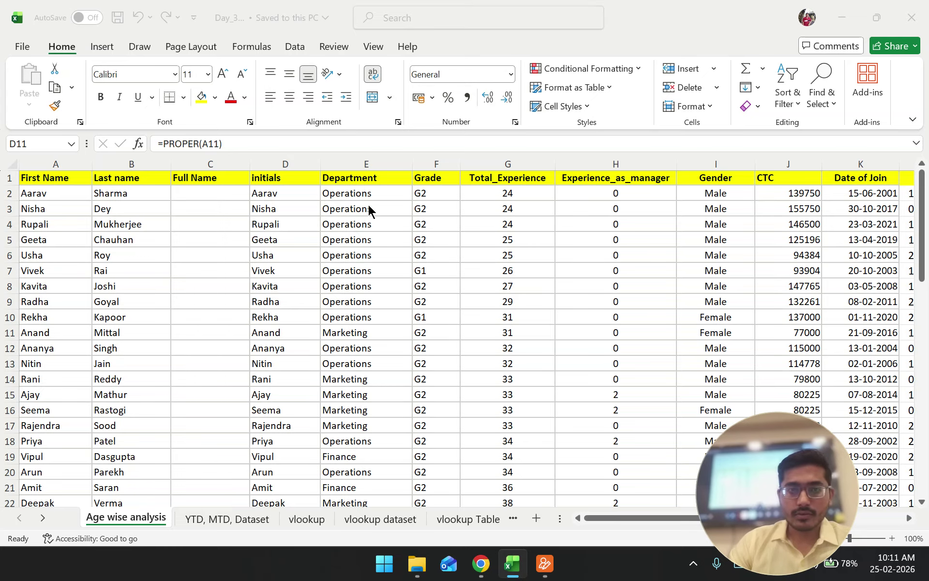
Examine the Department, Grade, Total_Experience, Experience_as_manager and Gender columns of the employee data
{"action": "left_click_drag", "start_coordinate": [374, 209], "coordinate": [386, 351]}
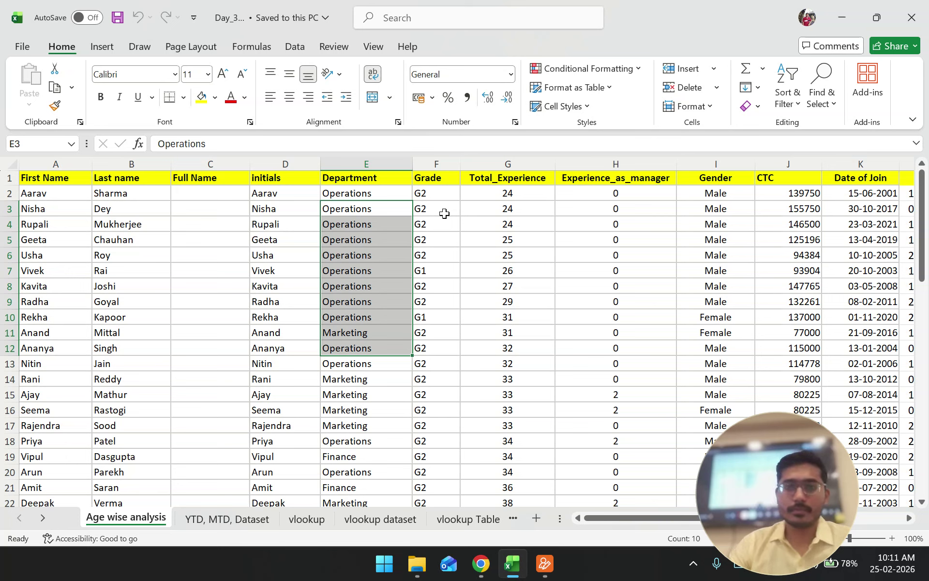
{"action": "left_click_drag", "start_coordinate": [445, 213], "coordinate": [446, 363]}
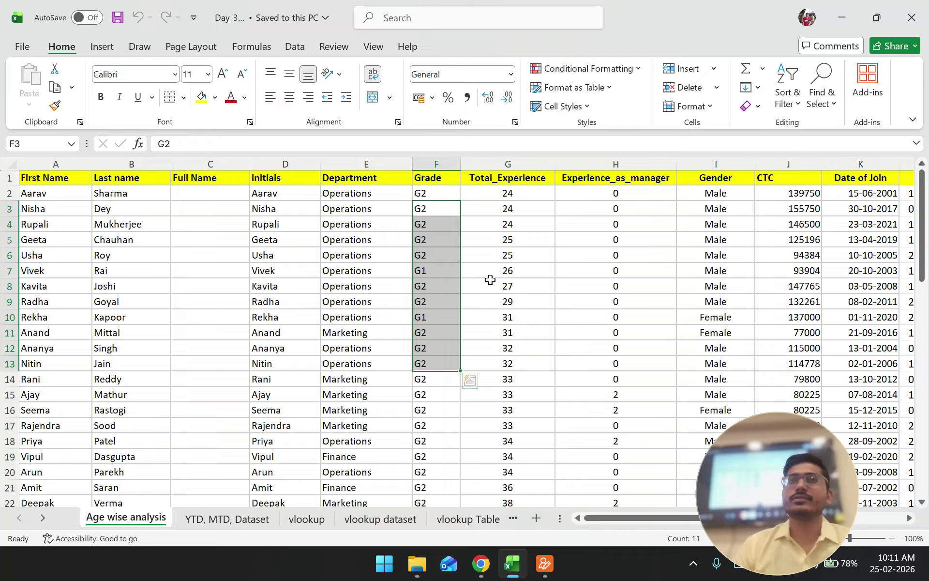
{"action": "left_click_drag", "start_coordinate": [508, 208], "coordinate": [503, 364]}
{"action": "left_click_drag", "start_coordinate": [615, 239], "coordinate": [616, 348]}
{"action": "left_click_drag", "start_coordinate": [712, 224], "coordinate": [715, 410]}
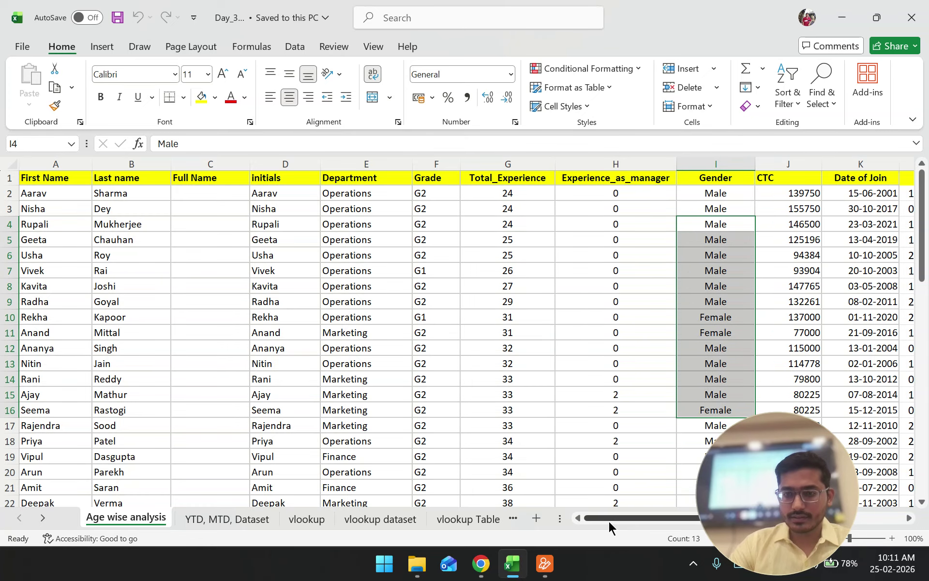
Examine the CTC, Date of Join and DOB columns at the end of the employee data
{"action": "left_click_drag", "start_coordinate": [610, 517], "coordinate": [672, 517]}
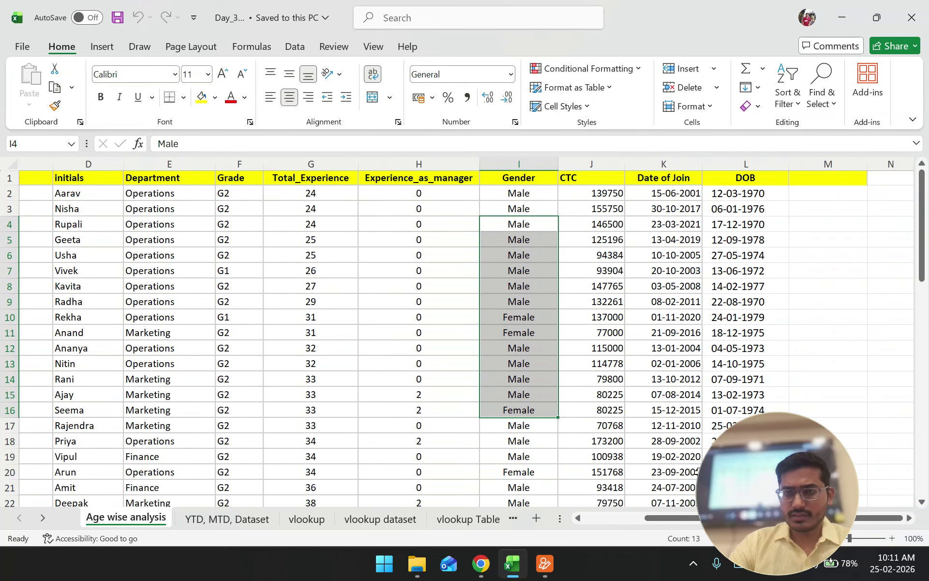
{"action": "left_click_drag", "start_coordinate": [621, 238], "coordinate": [620, 347]}
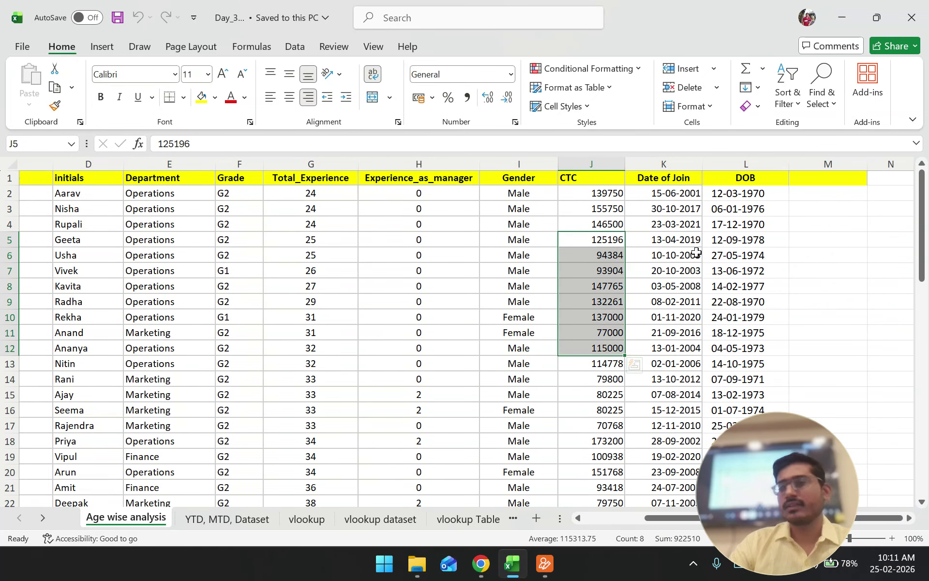
{"action": "left_click_drag", "start_coordinate": [687, 222], "coordinate": [702, 348]}
{"action": "left_click_drag", "start_coordinate": [743, 228], "coordinate": [731, 366]}
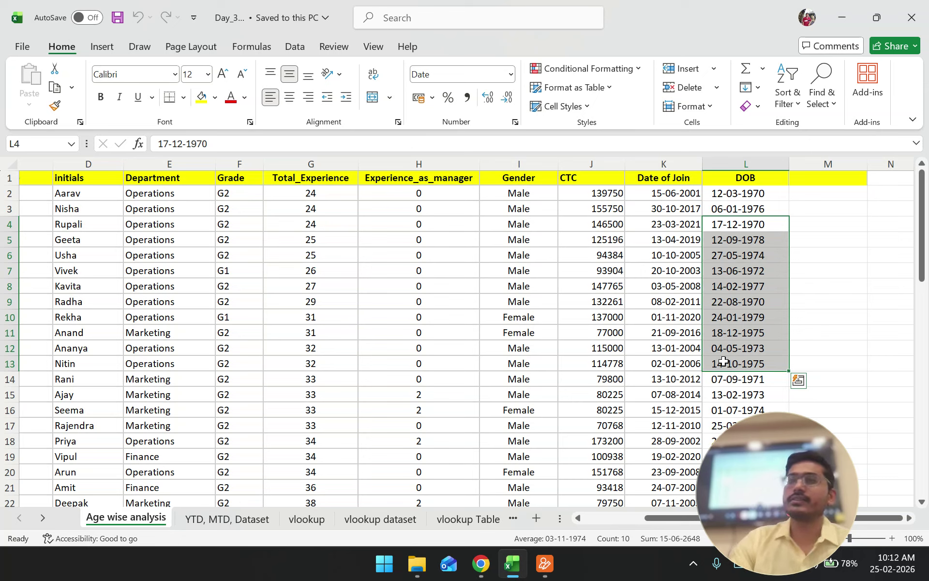
{"action": "left_click_drag", "start_coordinate": [593, 240], "coordinate": [591, 377]}
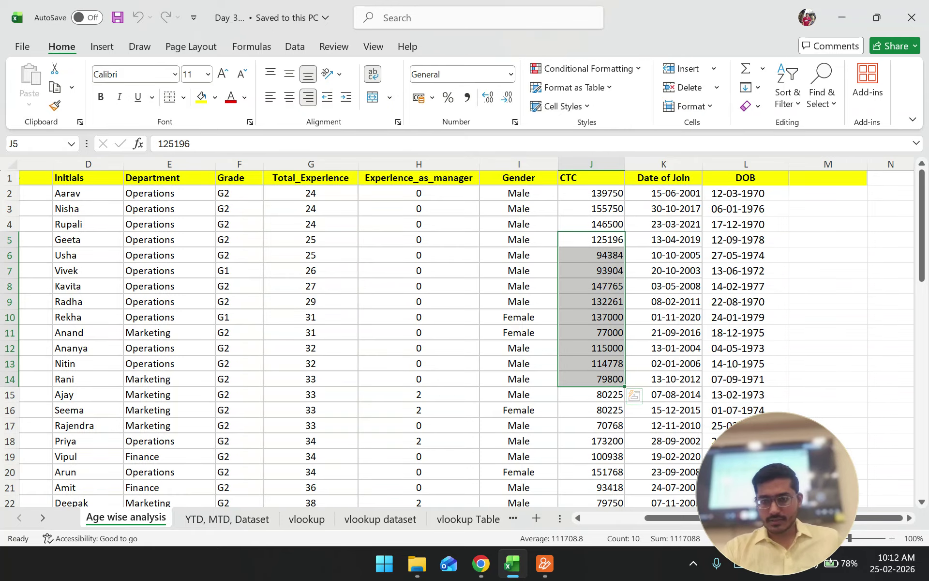
{"action": "left_click_drag", "start_coordinate": [707, 519], "coordinate": [646, 518]}
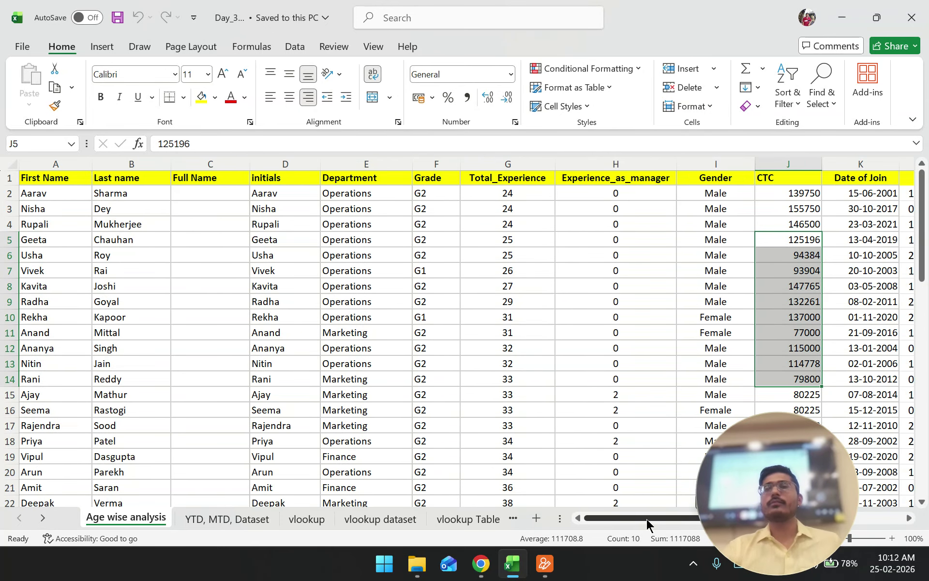
{"action": "left_click_drag", "start_coordinate": [669, 520], "coordinate": [715, 519]}
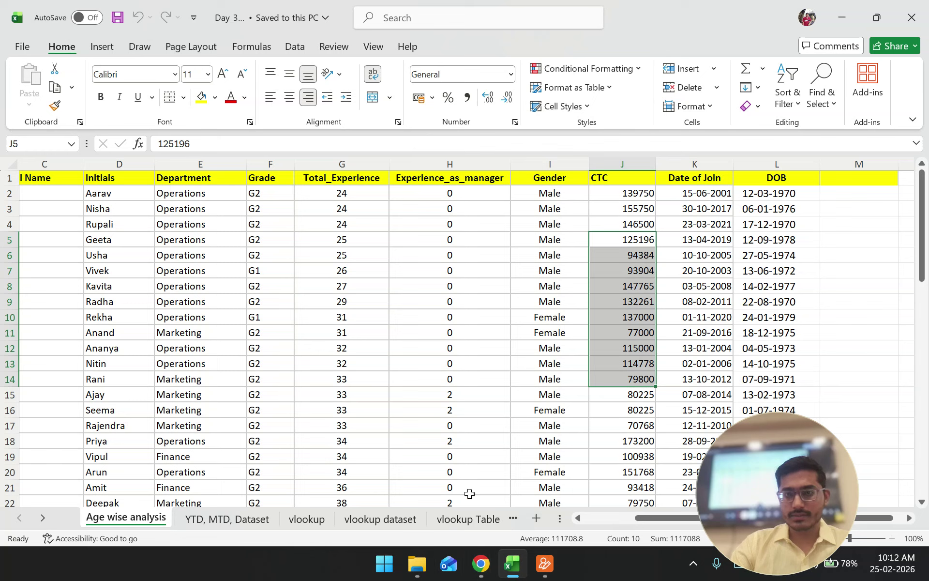
{"action": "left_click", "coordinate": [707, 407]}
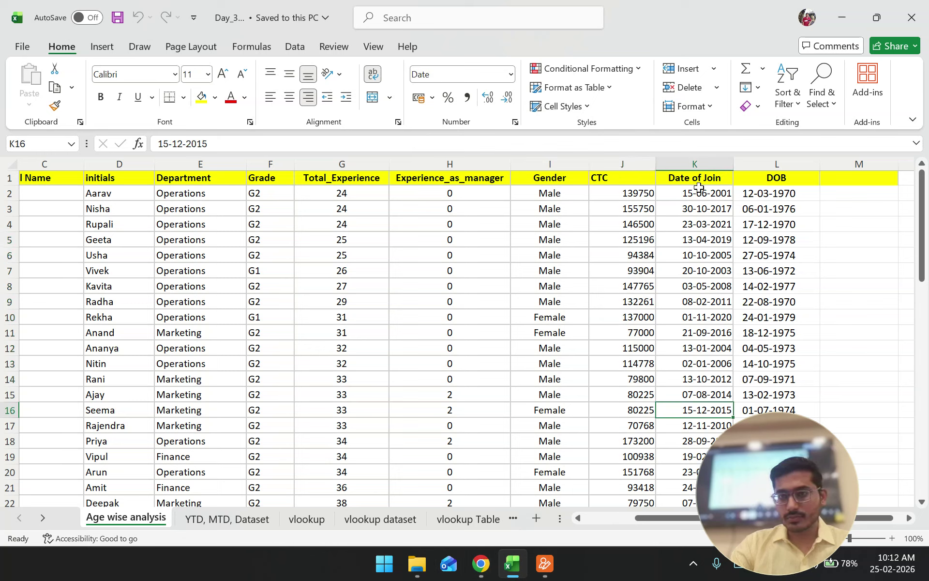
{"action": "left_click_drag", "start_coordinate": [699, 179], "coordinate": [765, 388]}
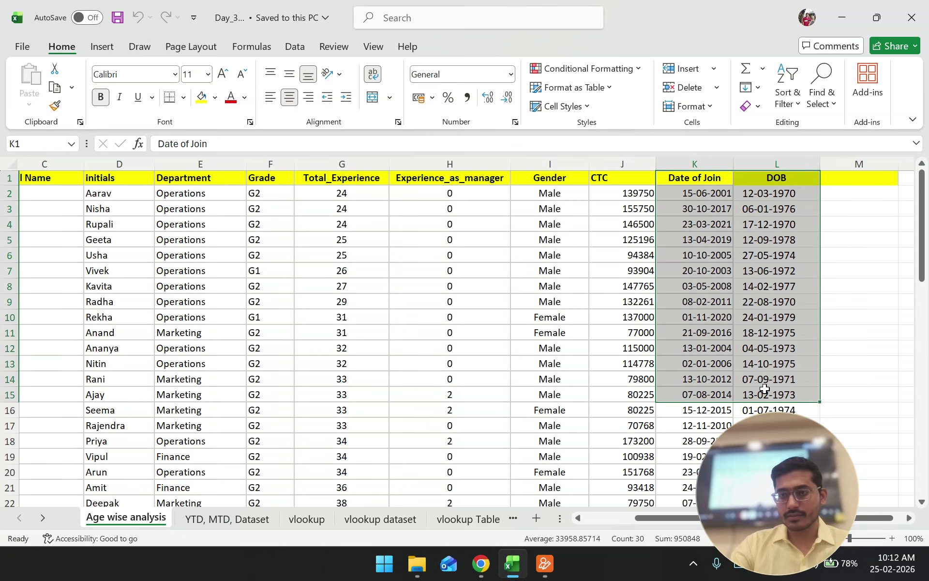
{"action": "left_click", "coordinate": [528, 337]}
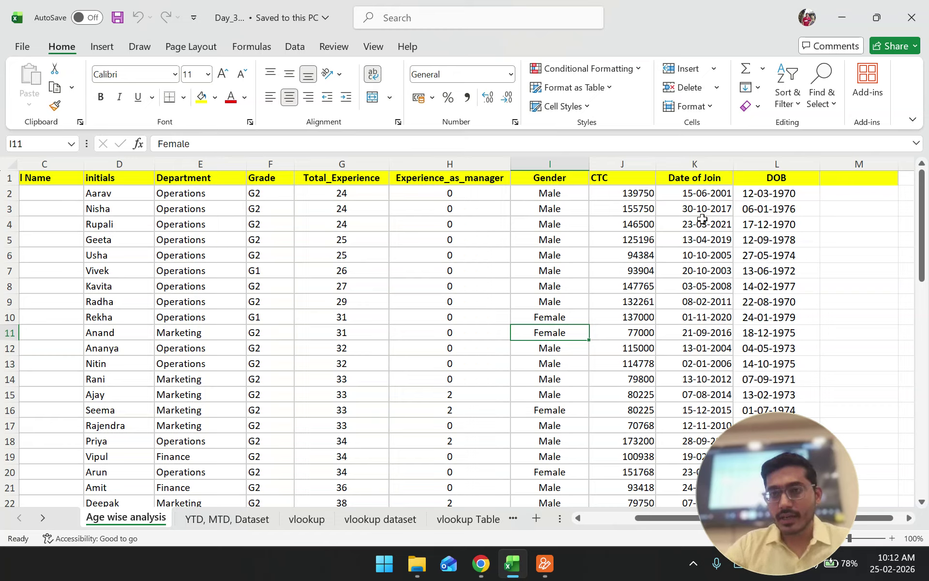
Examine the Date of Join and DOB columns and the empty column beside them on the Age wise analysis sheet
{"action": "left_click", "coordinate": [727, 188]}
{"action": "left_click_drag", "start_coordinate": [728, 186], "coordinate": [726, 302]}
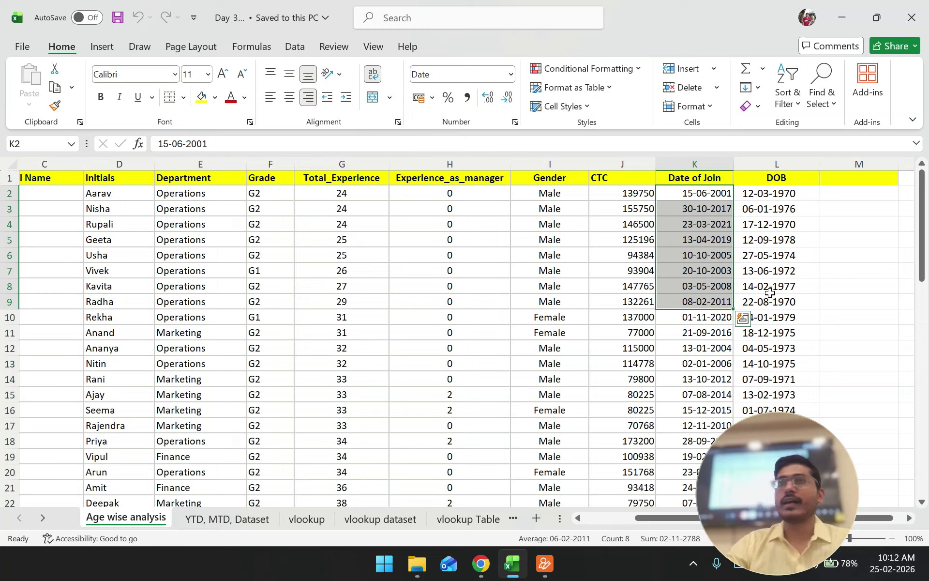
{"action": "left_click", "coordinate": [833, 196]}
{"action": "left_click", "coordinate": [714, 194]}
{"action": "left_click", "coordinate": [849, 196]}
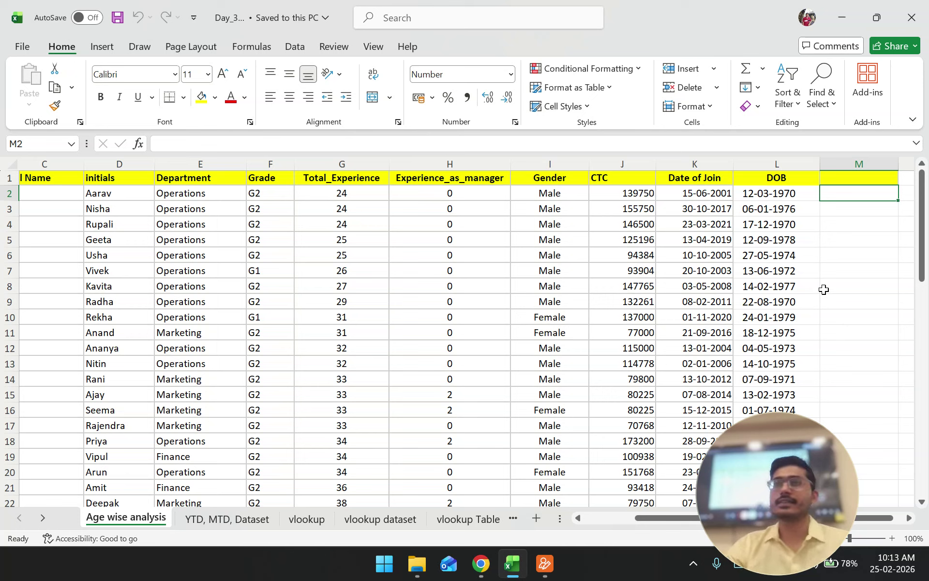
Select the CTC values in J2:J51 and examine their summary statistics in the status bar
{"action": "left_click_drag", "start_coordinate": [213, 209], "coordinate": [205, 321]}
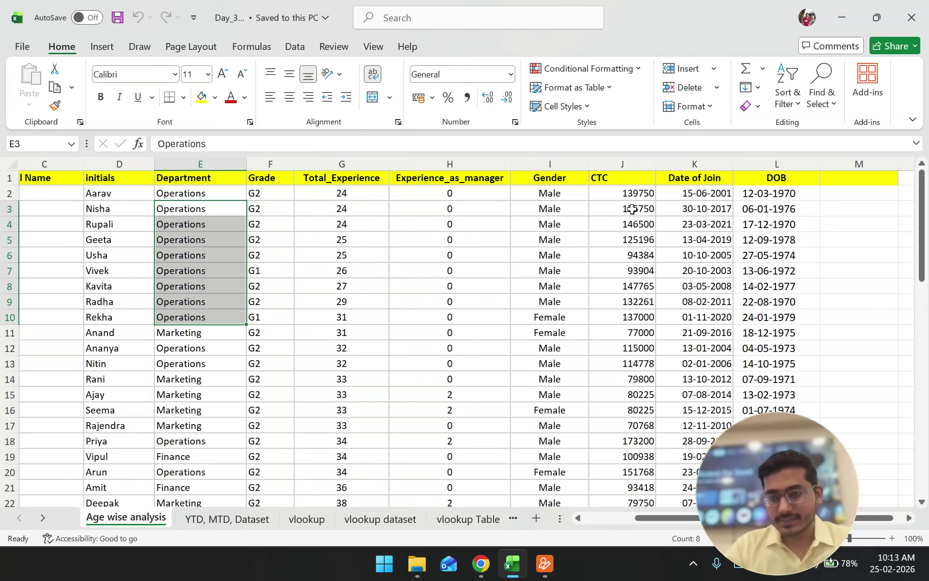
{"action": "left_click_drag", "start_coordinate": [628, 196], "coordinate": [633, 460]}
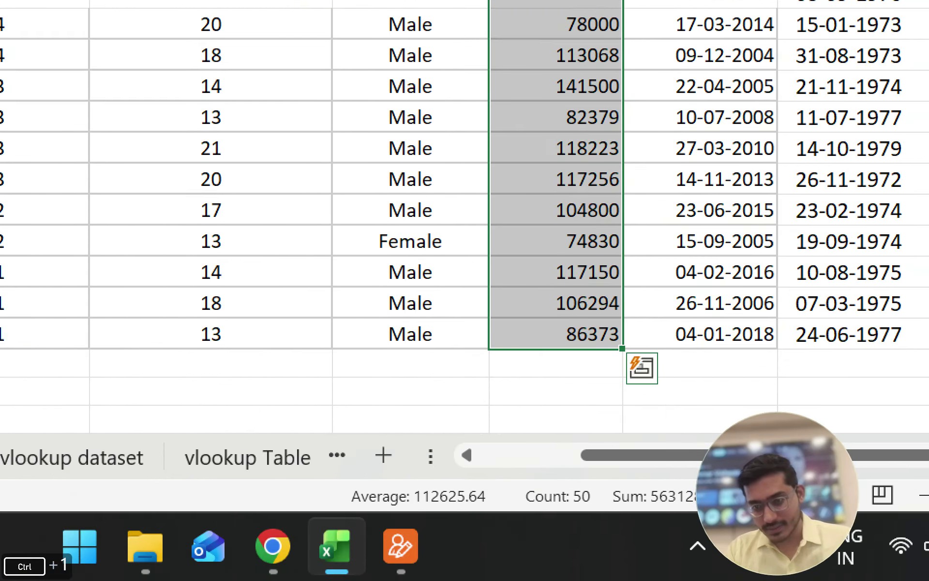
{"action": "mouse_move", "coordinate": [497, 466]}
{"action": "left_mouse_down"}
{"action": "mouse_move", "coordinate": [377, 535]}
{"action": "mouse_move", "coordinate": [452, 457]}
{"action": "left_mouse_up"}
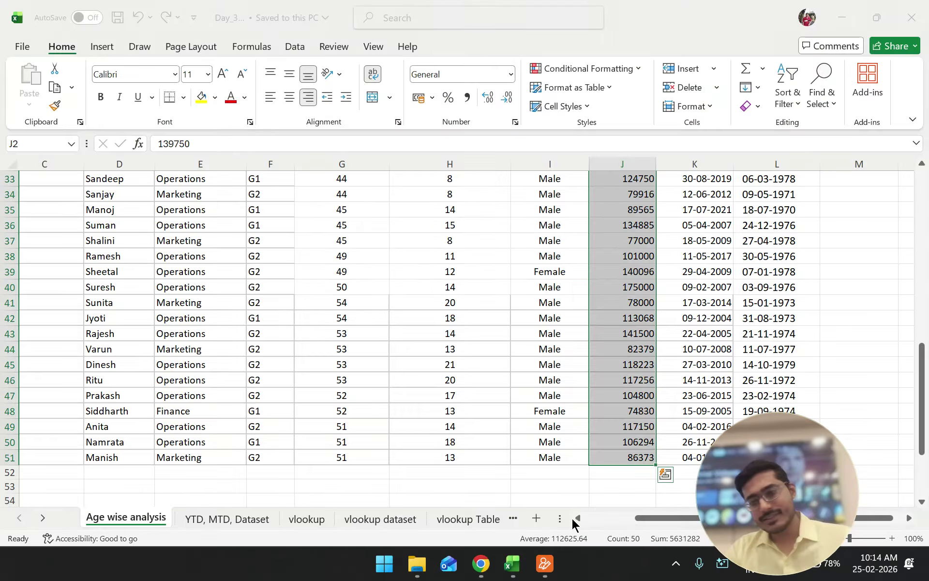
Switch to the Google Meet call in Chrome, try its option for casting the meeting, and return to the Excel workbook
{"action": "mouse_move", "coordinate": [487, 565]}
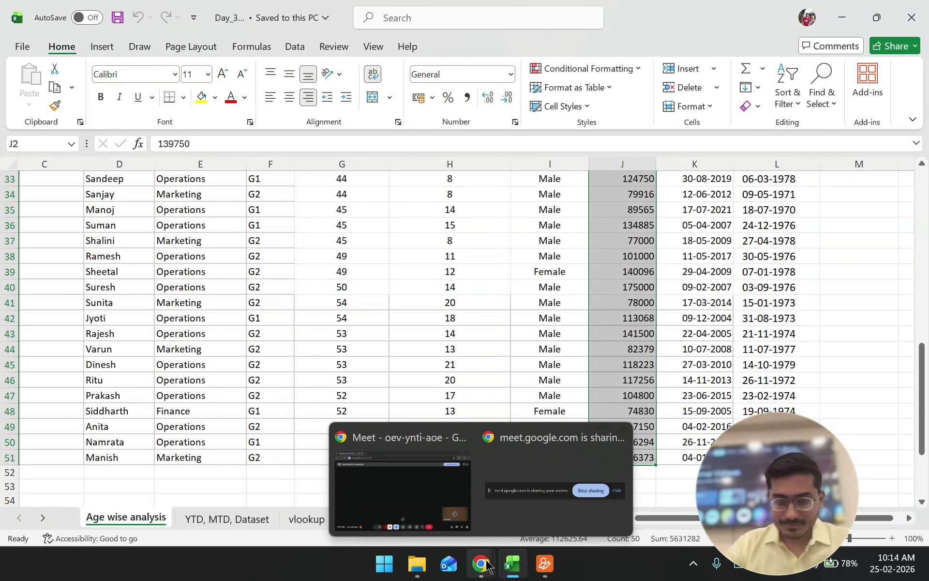
{"action": "left_click", "coordinate": [407, 460]}
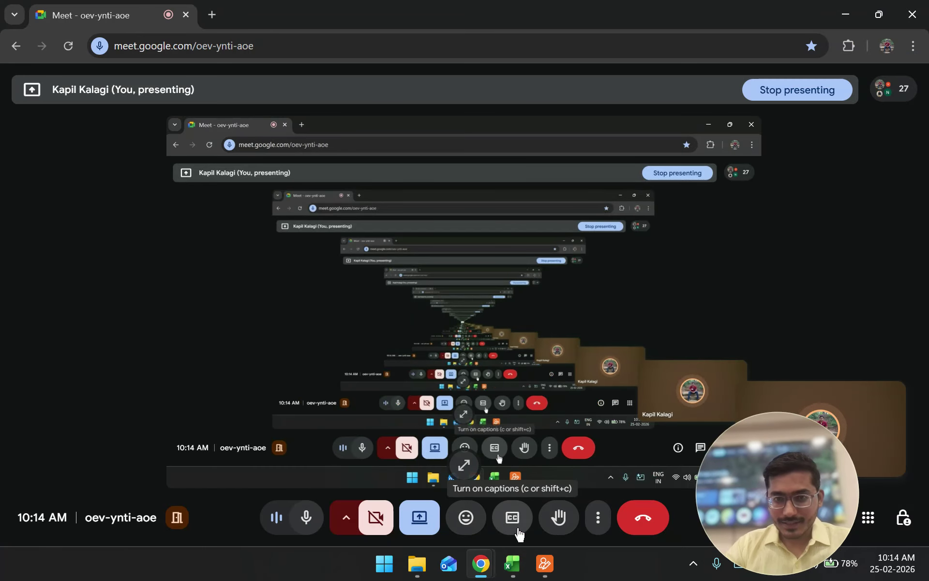
{"action": "left_click", "coordinate": [597, 534]}
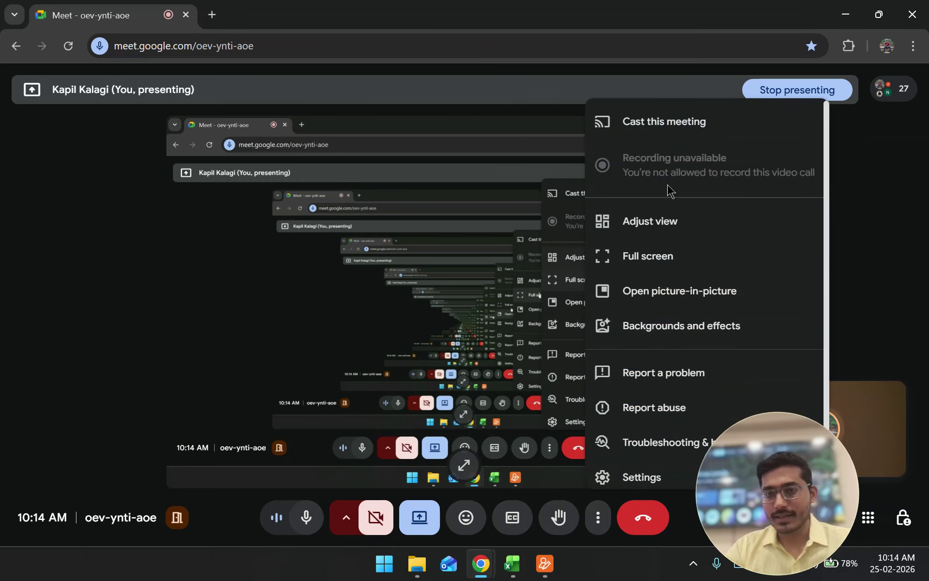
{"action": "left_click", "coordinate": [621, 125]}
{"action": "left_click", "coordinate": [671, 213]}
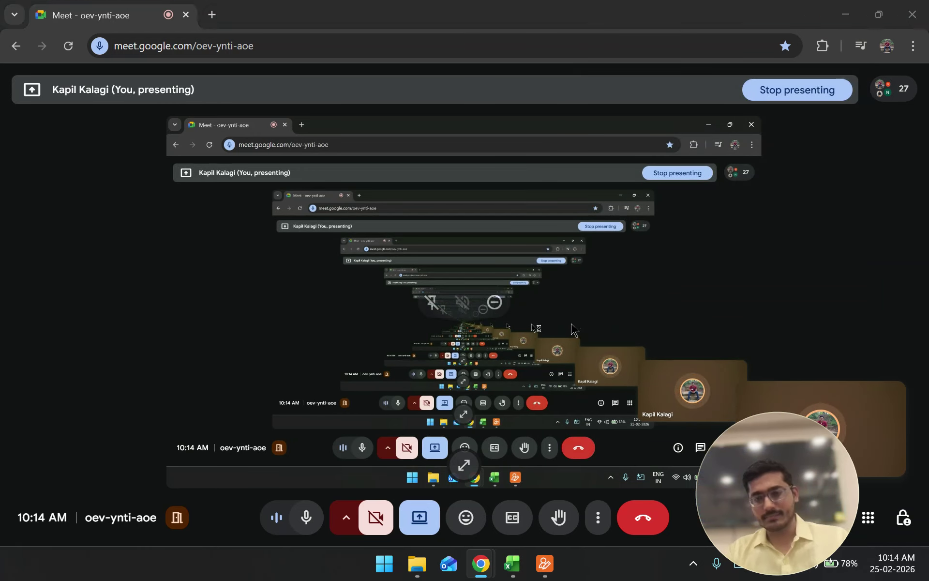
{"action": "key", "text": "alt+Tab"}
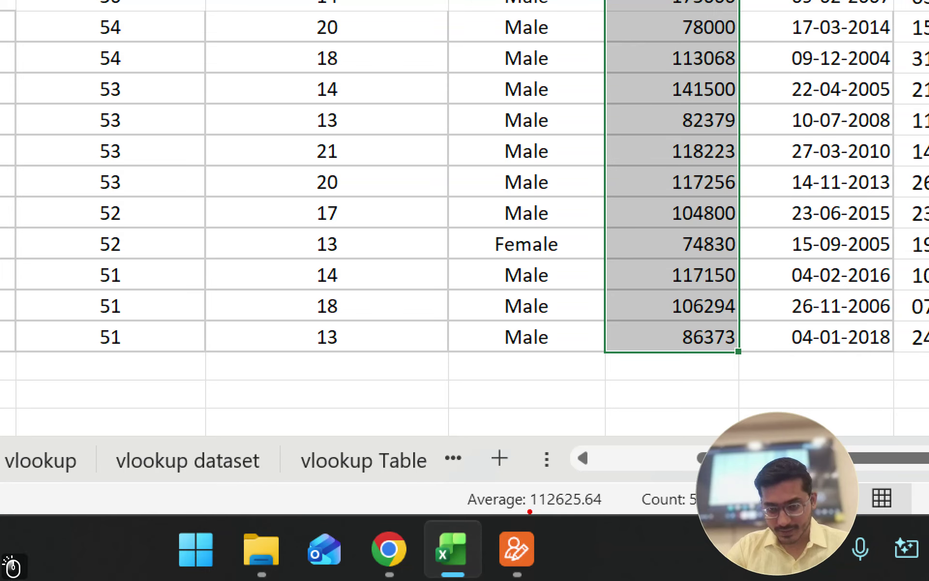
Underline the average of the selected CTC values on screen and go back up the employee data
{"action": "left_click_drag", "start_coordinate": [529, 510], "coordinate": [597, 513]}
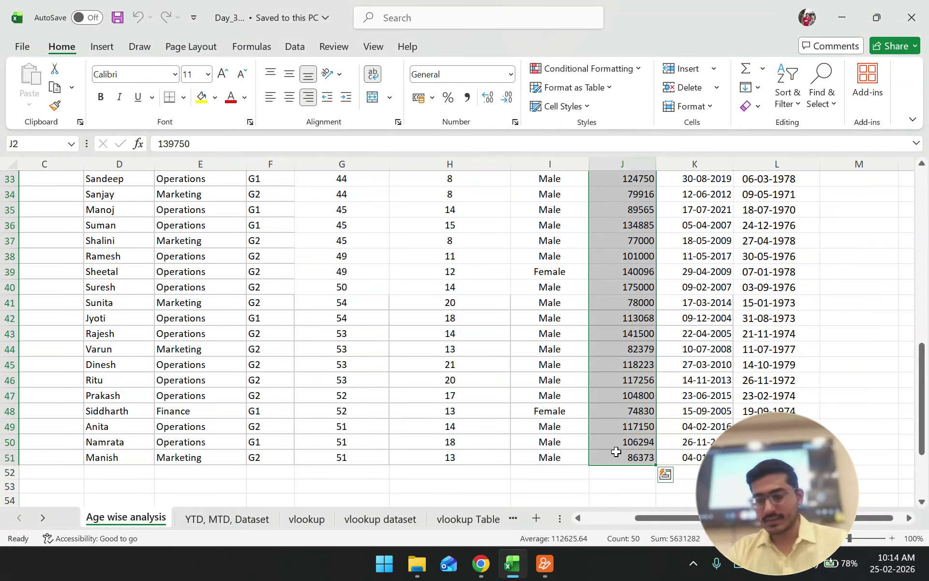
{"action": "left_click", "coordinate": [487, 223]}
{"action": "scroll", "coordinate": [530, 401], "scroll_direction": "up", "scroll_amount": 5}
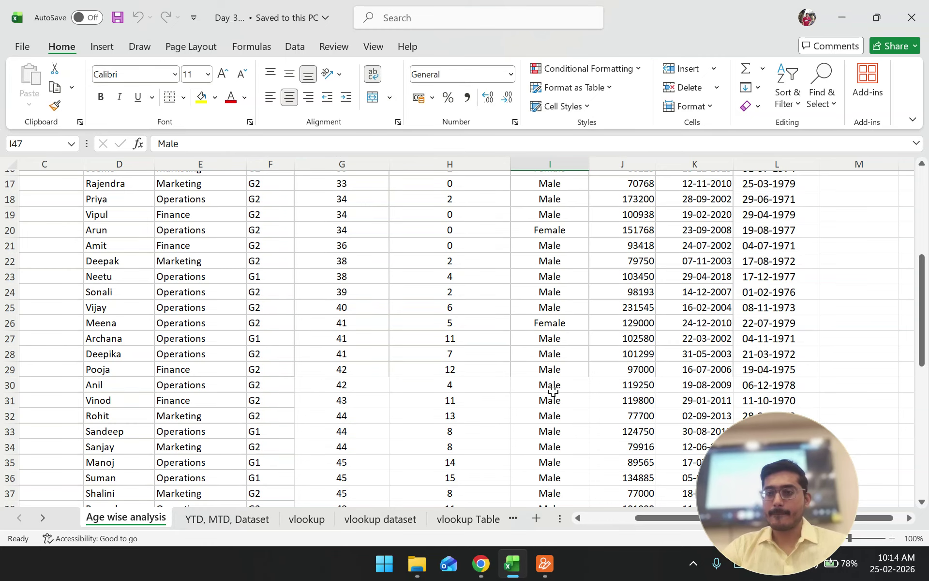
Try to dismiss the Quick Heal Total Security account setup window without setting a password
{"action": "right_click", "coordinate": [548, 566]}
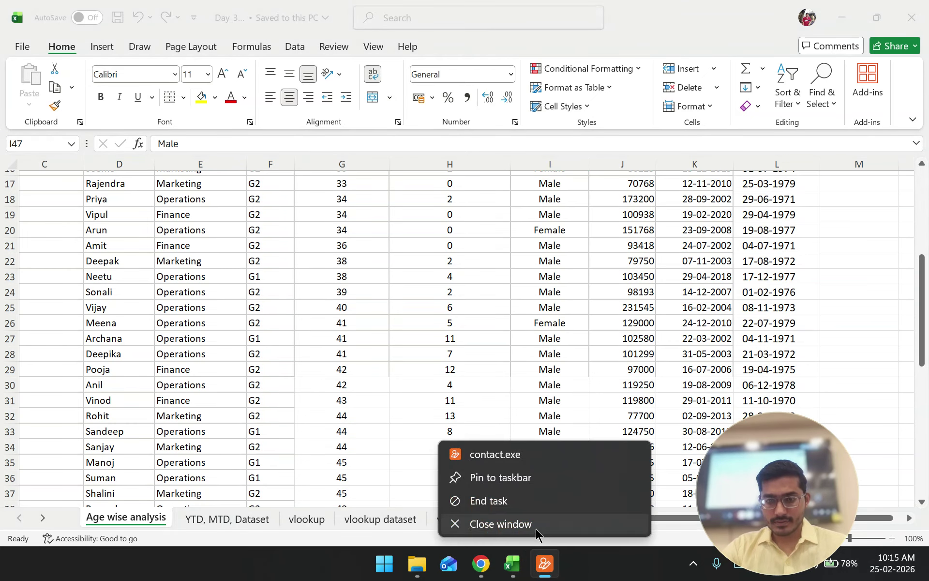
{"action": "left_click", "coordinate": [537, 529]}
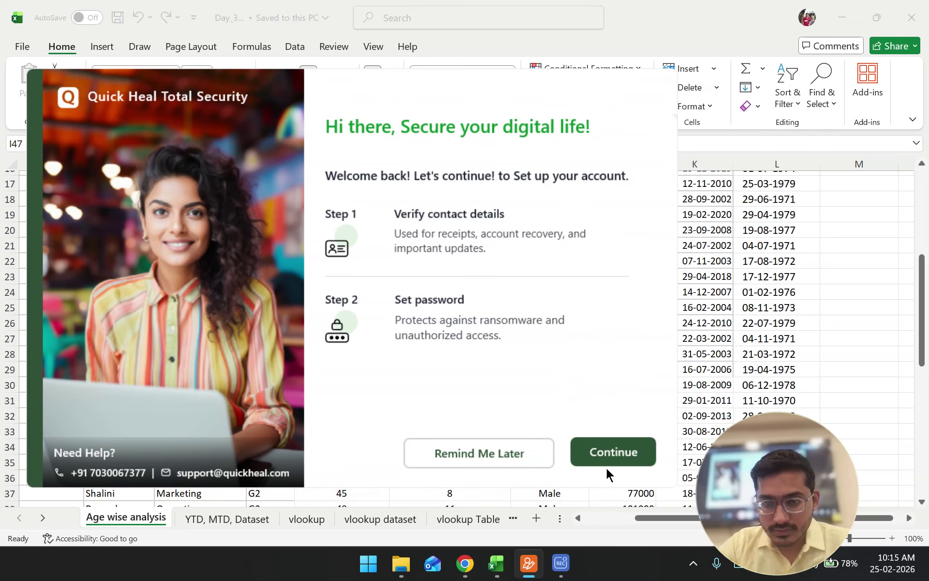
{"action": "left_click", "coordinate": [498, 467]}
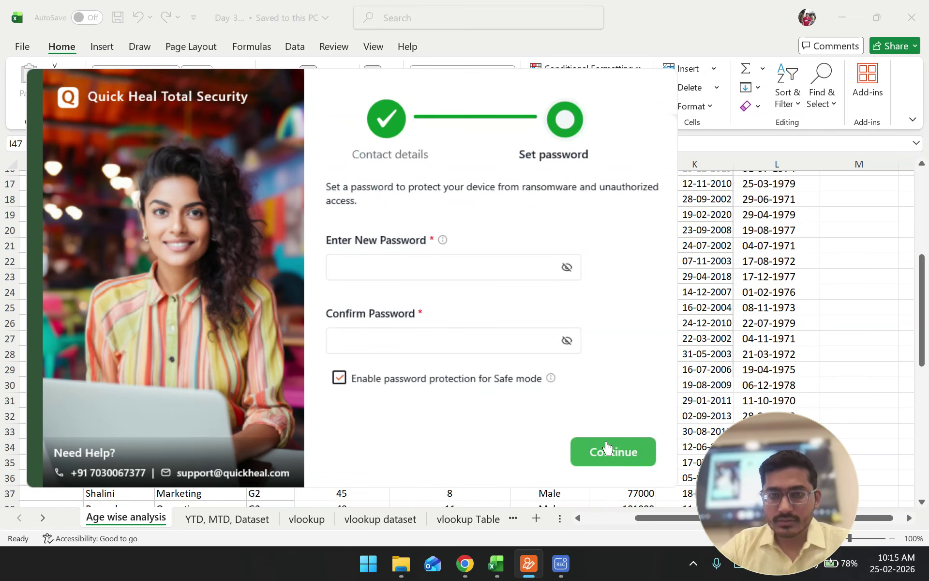
{"action": "left_click", "coordinate": [593, 462]}
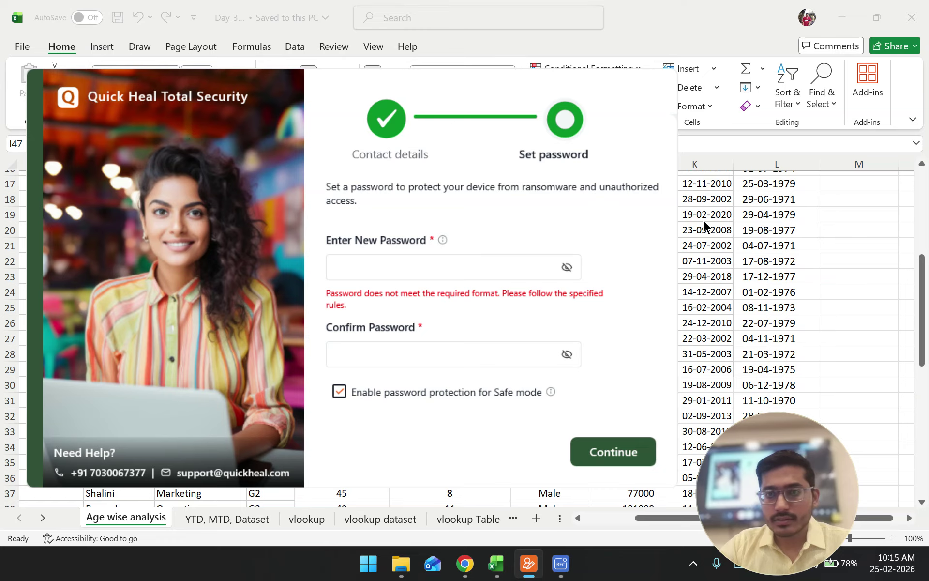
{"action": "left_click", "coordinate": [738, 276]}
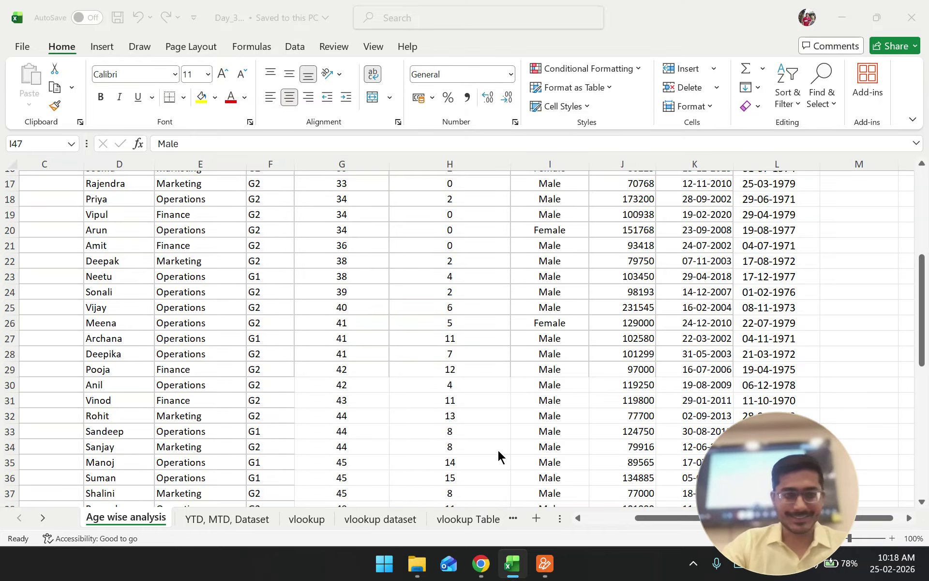
Check the in-call messages of the Google Meet call in Chrome and return to the Excel workbook
{"action": "left_click", "coordinate": [482, 567]}
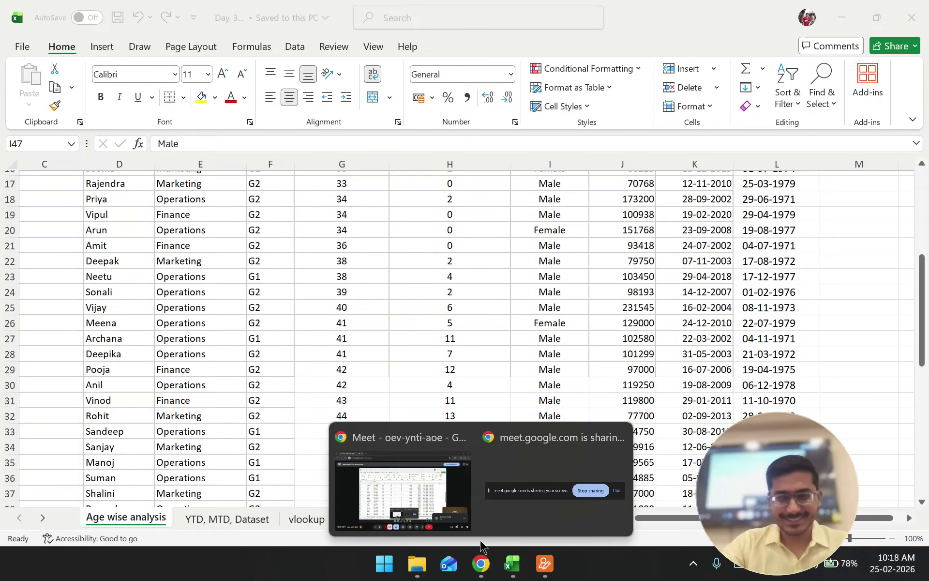
{"action": "left_click", "coordinate": [431, 499]}
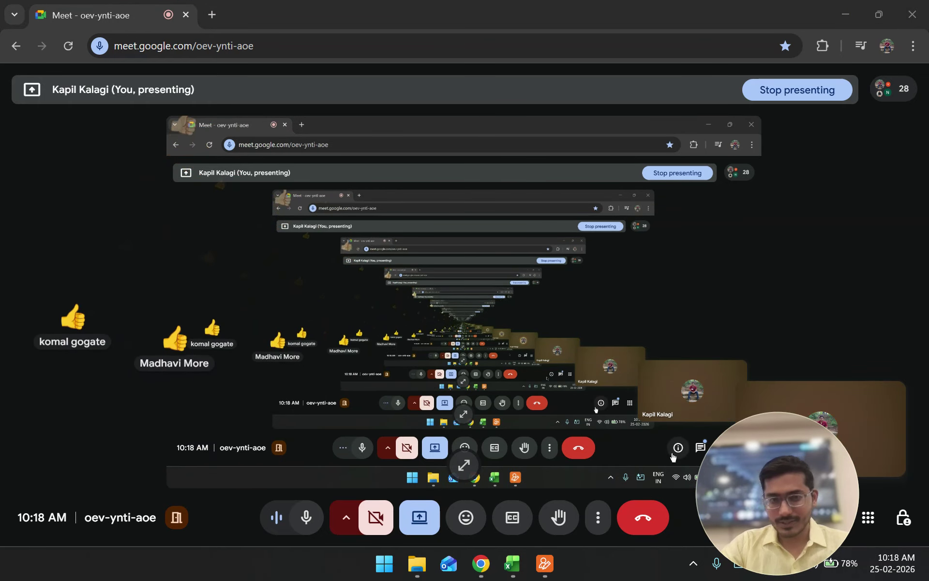
{"action": "left_click", "coordinate": [833, 518]}
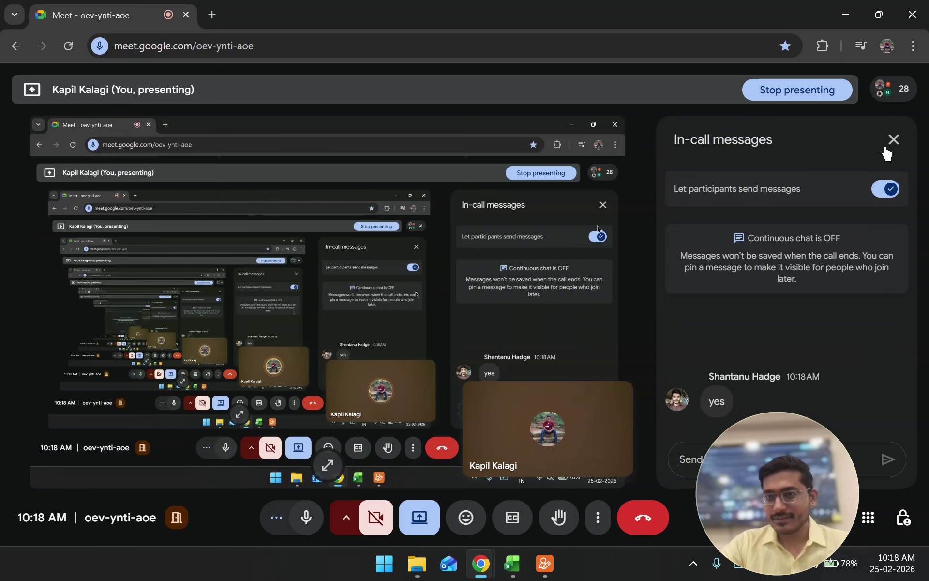
{"action": "left_click", "coordinate": [893, 139]}
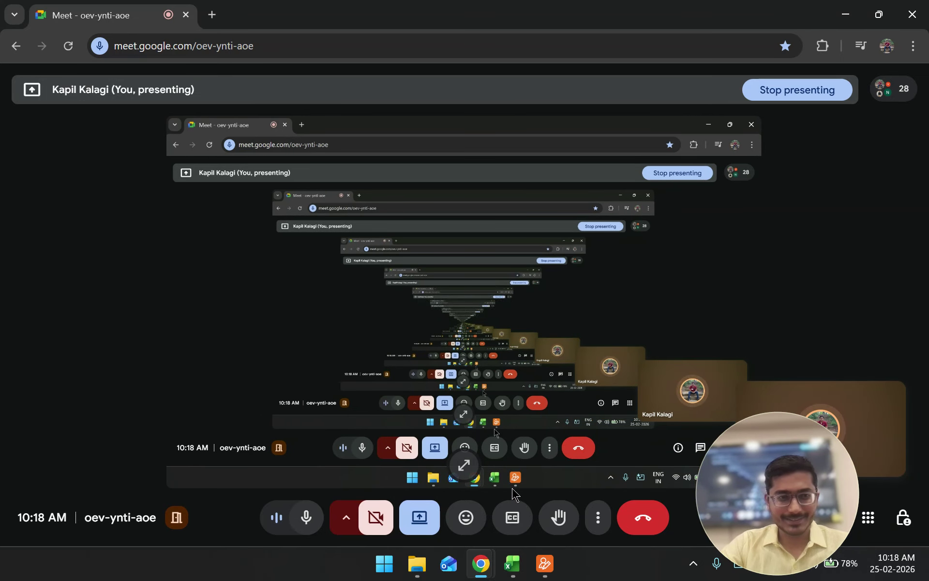
{"action": "left_click", "coordinate": [512, 572]}
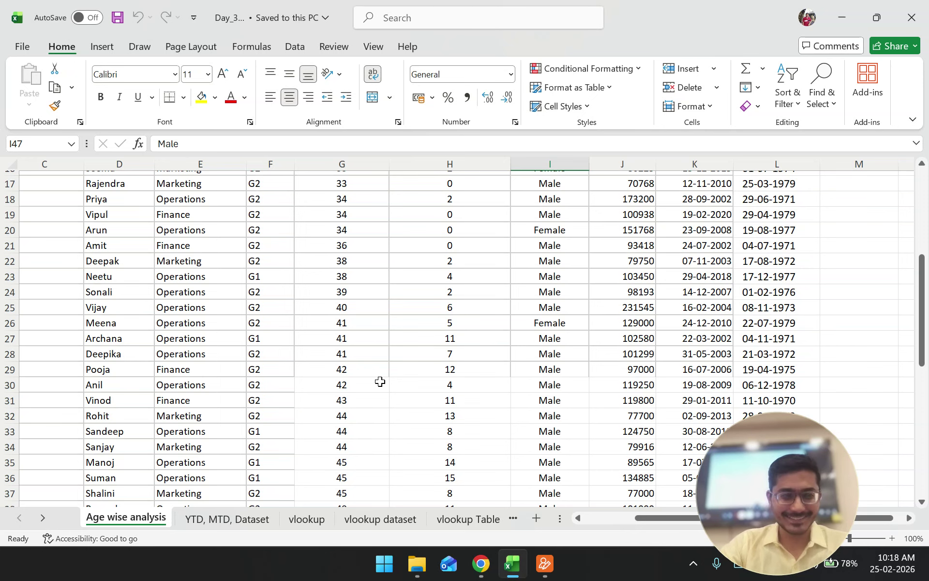
Look over the employee data again from the First Name column and header row down to the last records
{"action": "scroll", "coordinate": [356, 371], "scroll_direction": "up", "scroll_amount": 3}
{"action": "scroll", "coordinate": [357, 371], "scroll_direction": "up", "scroll_amount": 3}
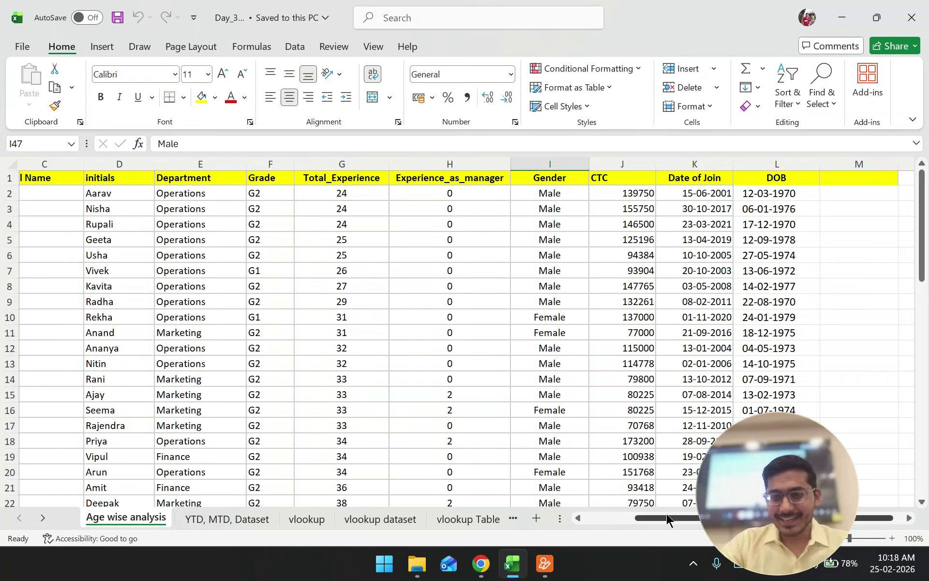
{"action": "left_click_drag", "start_coordinate": [671, 517], "coordinate": [581, 519]}
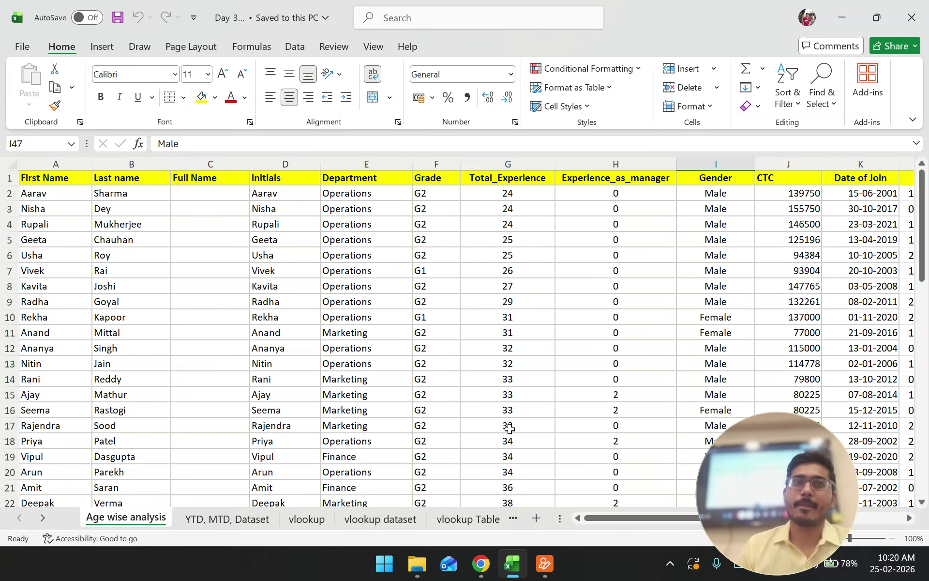
{"action": "scroll", "coordinate": [510, 428], "scroll_direction": "down", "scroll_amount": 9}
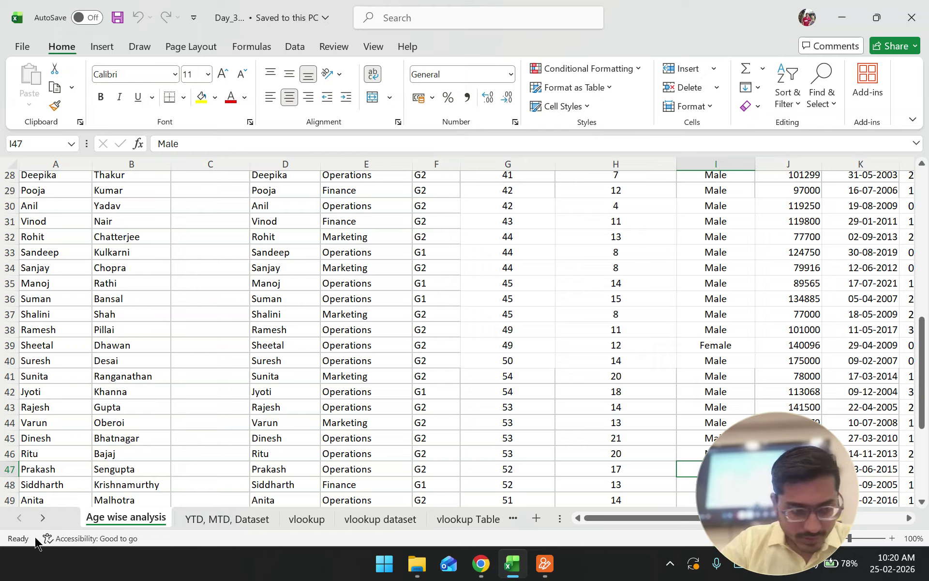
Insert a new blank worksheet in the Day_3.xlsx workbook
{"action": "left_click", "coordinate": [43, 518]}
{"action": "left_click", "coordinate": [43, 518]}
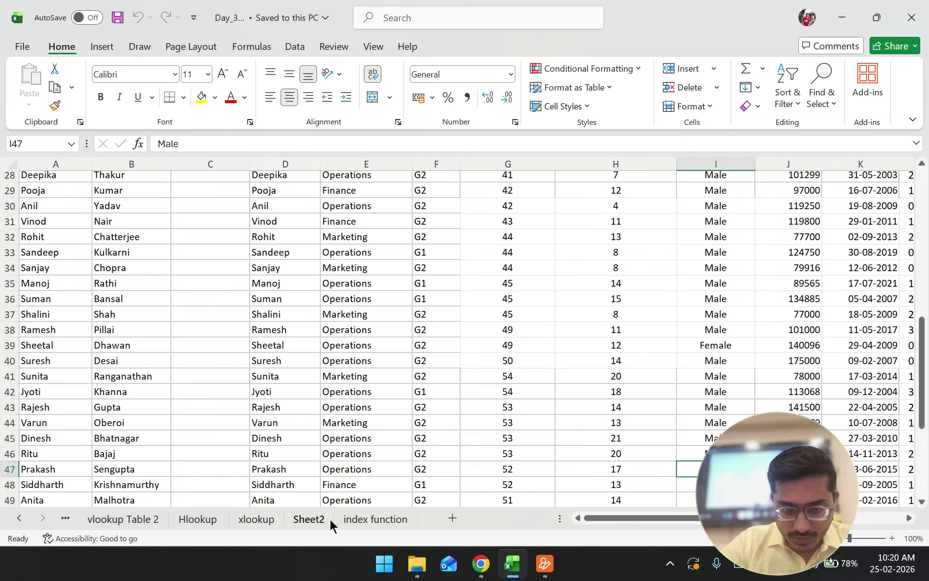
{"action": "left_click", "coordinate": [384, 519]}
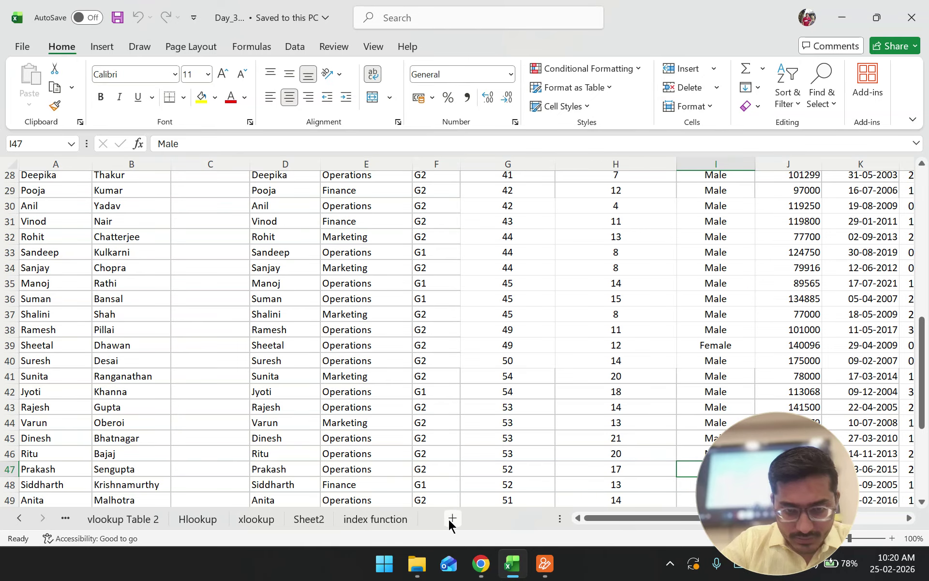
Enter the headers Branch Name in A3 and Date in B3 of the new sheet
{"action": "left_click", "coordinate": [50, 203]}
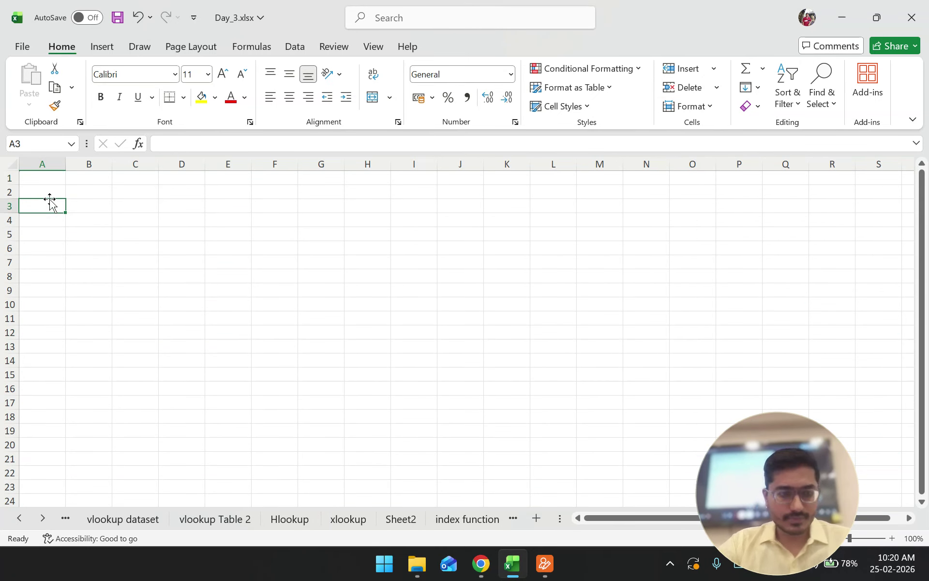
{"action": "type", "text": "Bran"}
{"action": "key", "text": "BackSpace"}
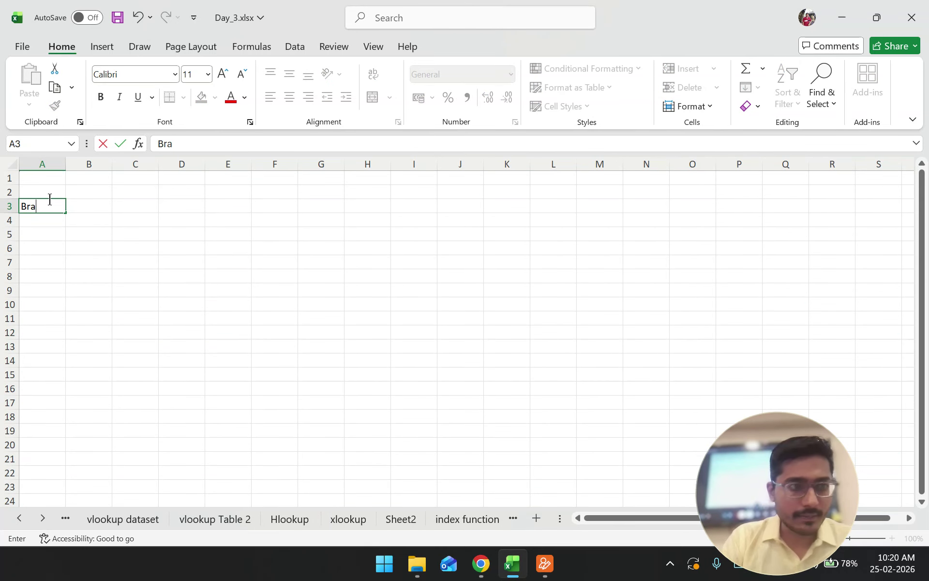
{"action": "type", "text": "nch Name"}
{"action": "key", "text": "Return"}
{"action": "key", "text": "Up"}
{"action": "key", "text": "Right"}
{"action": "type", "text": "Date"}
{"action": "key", "text": "Return"}
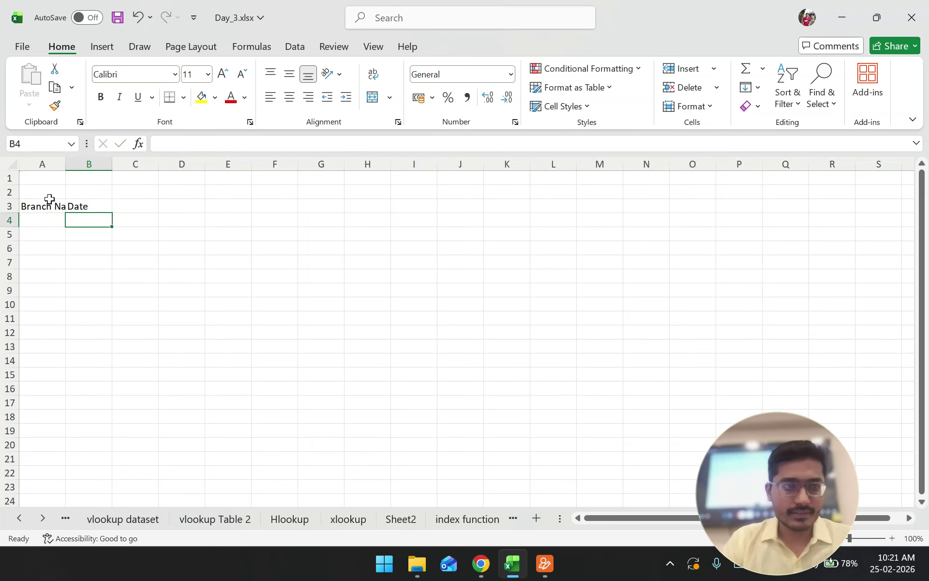
Enter the header No of Saving Account in C3 and autofit the width of column C
{"action": "key", "text": "Up"}
{"action": "key", "text": "Right"}
{"action": "type", "text": "No"}
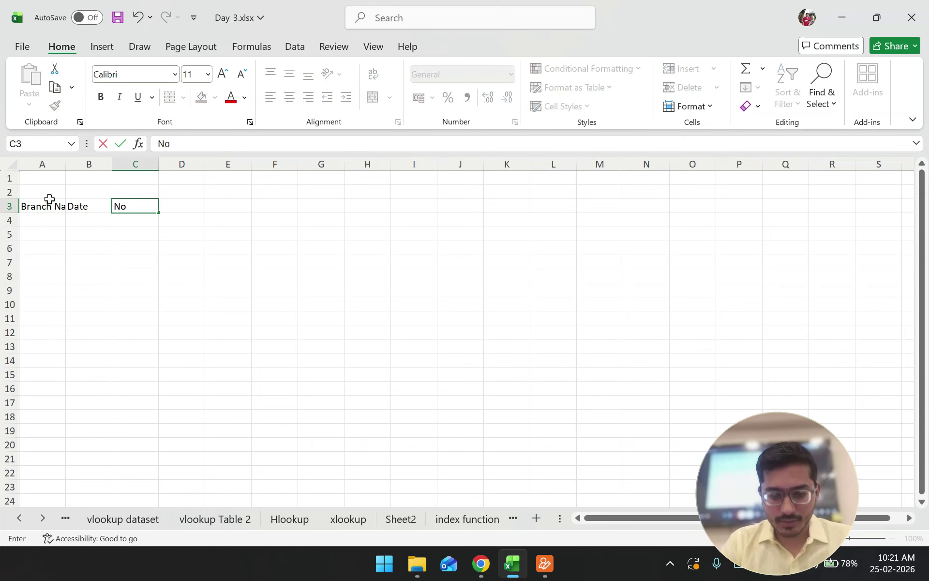
{"action": "type", "text": " of Save"}
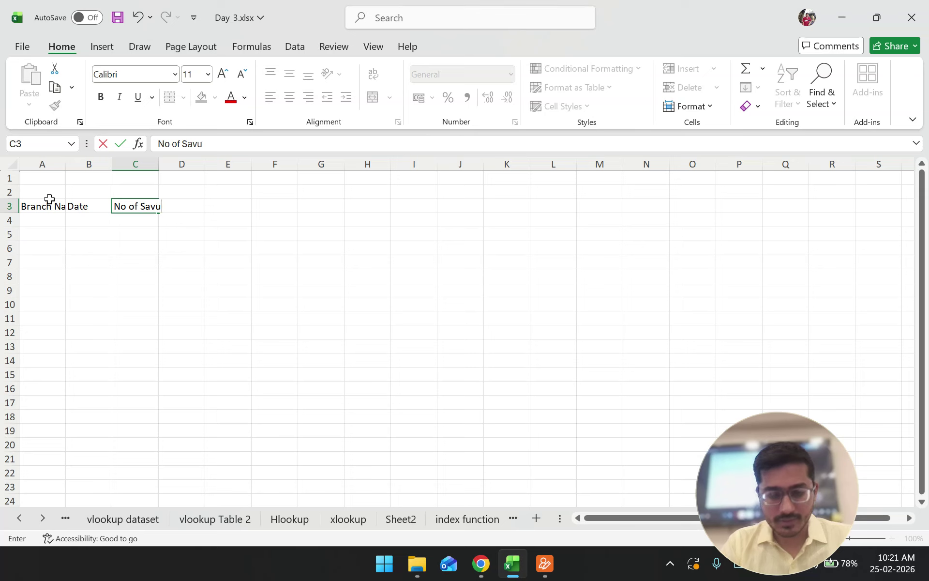
{"action": "key", "text": "BackSpace"}
{"action": "type", "text": "ing Account"}
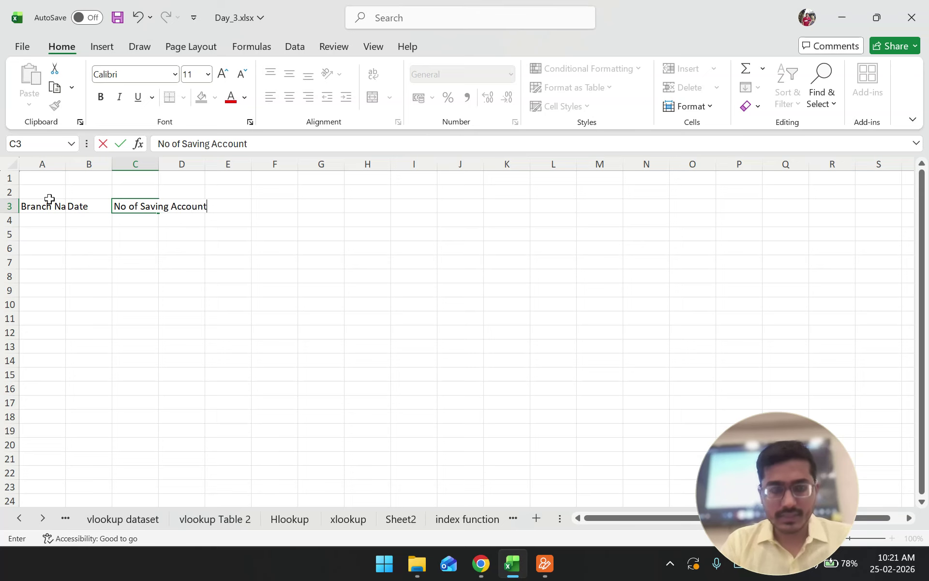
{"action": "key", "text": "Return"}
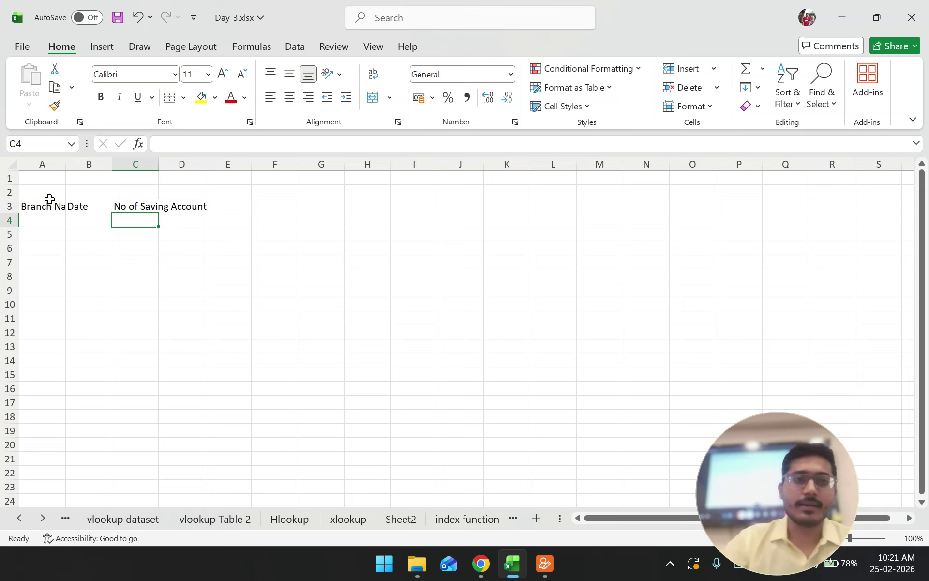
{"action": "double_click", "coordinate": [158, 164]}
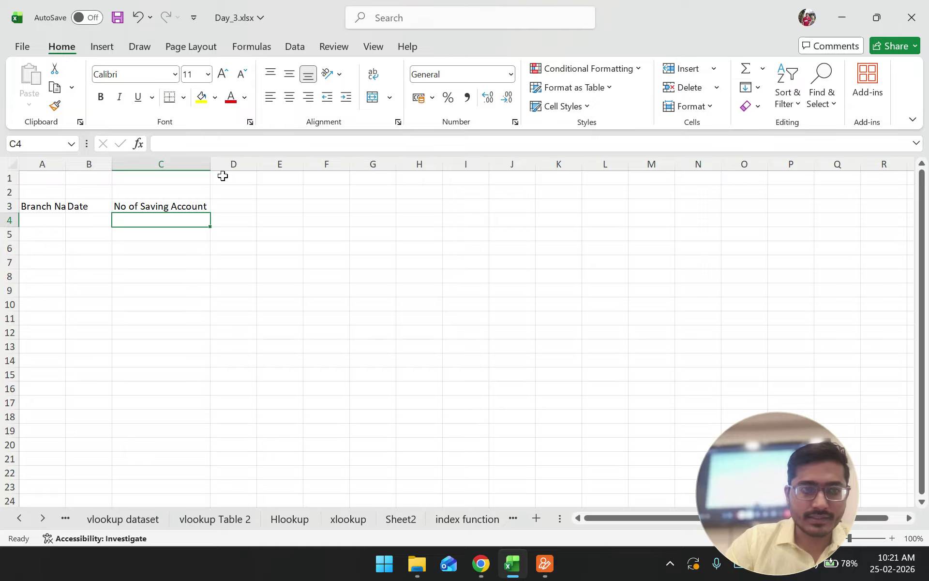
Widen column A so the Branch Name header fits with spare room
{"action": "double_click", "coordinate": [65, 161]}
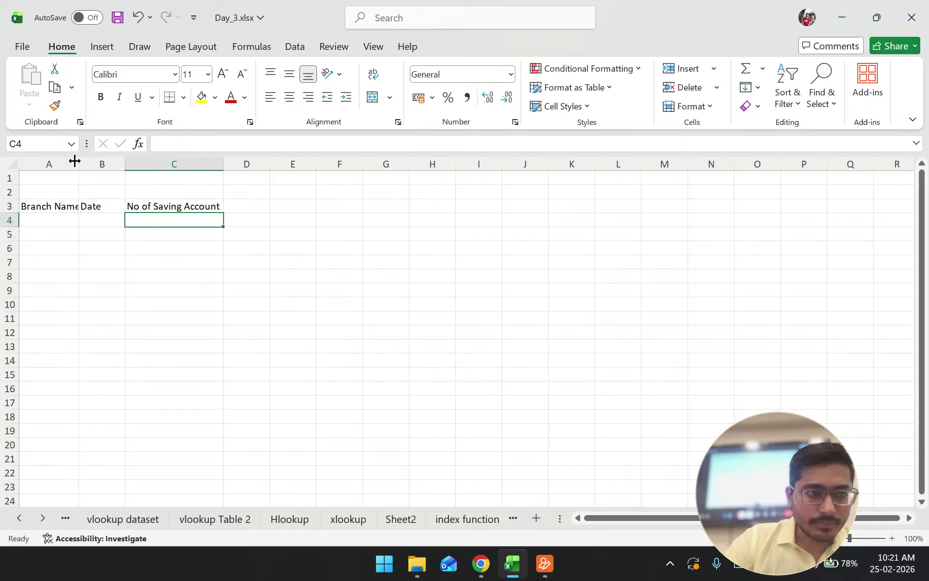
{"action": "left_click", "coordinate": [141, 231]}
{"action": "left_click_drag", "start_coordinate": [78, 162], "coordinate": [106, 162]}
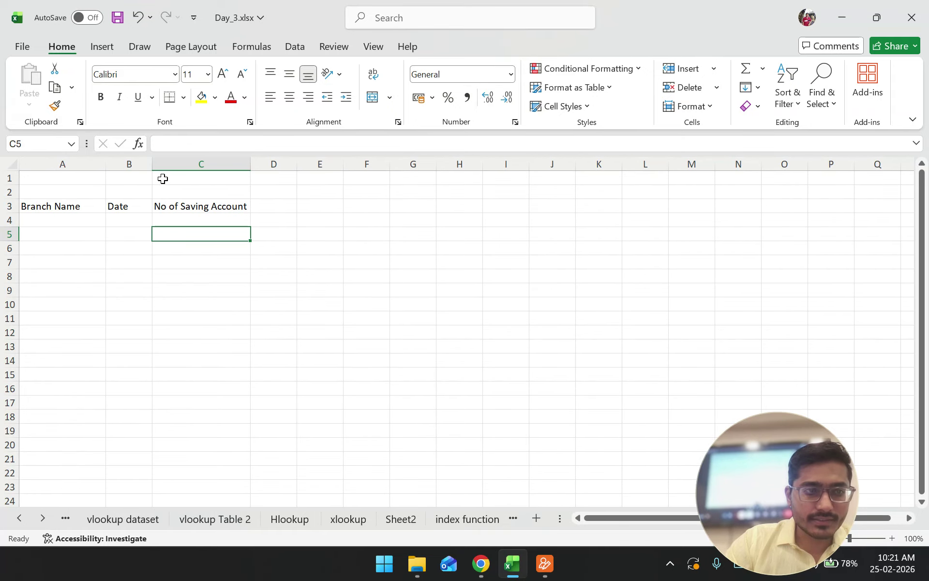
Point out the Date column from B3 down to B12 and the header row A3:C3 of the savings account table
{"action": "left_click", "coordinate": [137, 210]}
{"action": "left_click_drag", "start_coordinate": [137, 210], "coordinate": [139, 278]}
{"action": "left_click", "coordinate": [253, 283]}
{"action": "left_click_drag", "start_coordinate": [138, 206], "coordinate": [129, 330]}
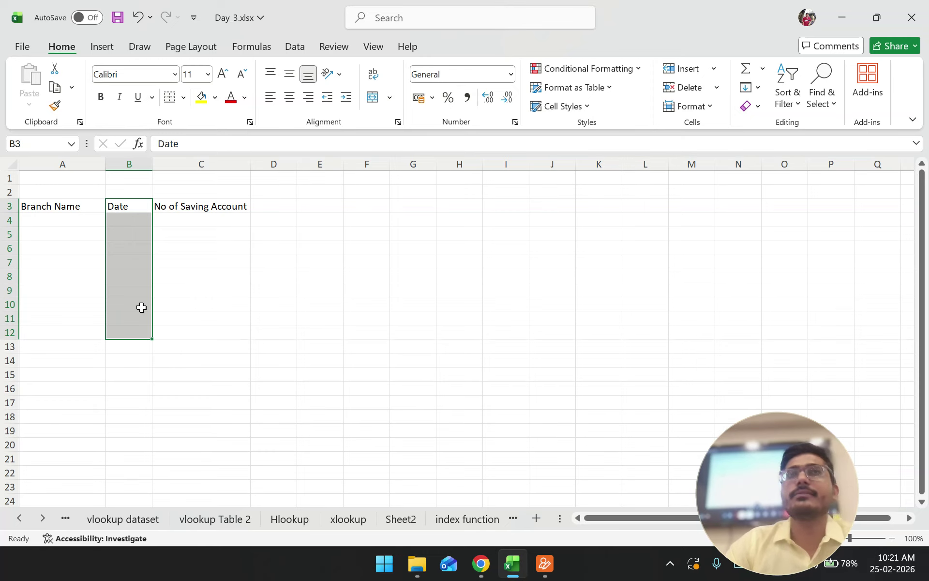
{"action": "scroll", "coordinate": [230, 261], "scroll_direction": "down", "scroll_amount": 2}
{"action": "scroll", "coordinate": [230, 261], "scroll_direction": "up", "scroll_amount": 2}
{"action": "left_click", "coordinate": [230, 262]}
{"action": "left_click_drag", "start_coordinate": [80, 208], "coordinate": [197, 213]}
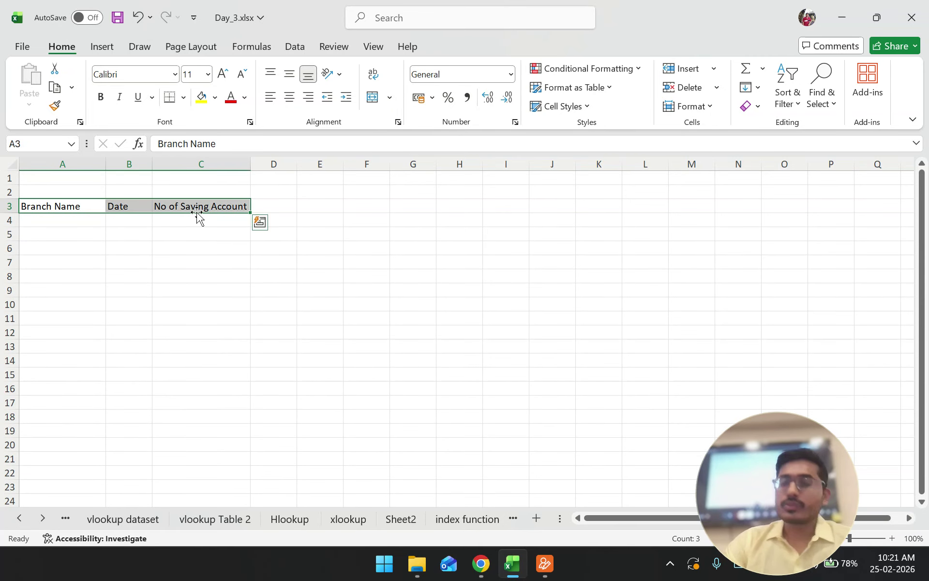
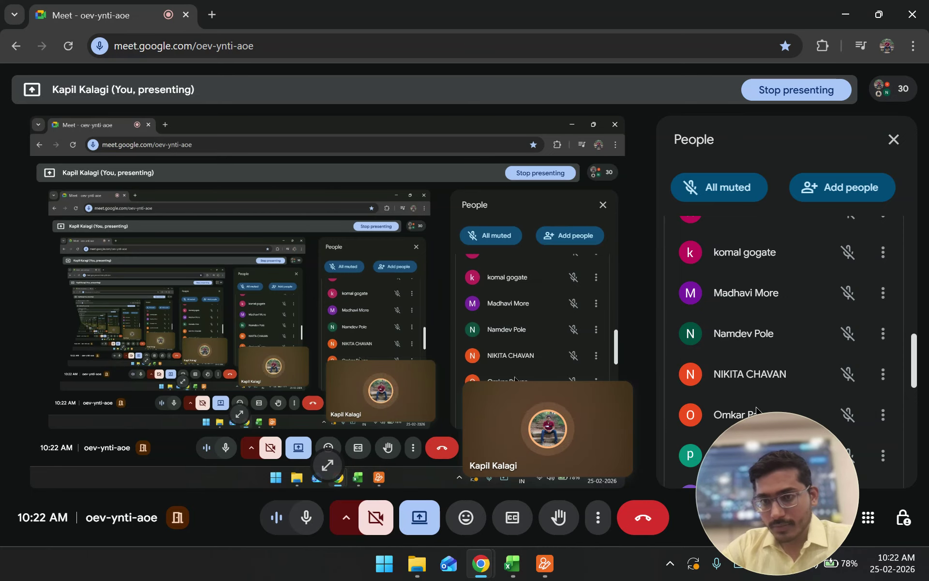
Look through the meeting's participant list to its end and close it
{"action": "scroll", "coordinate": [756, 410], "scroll_direction": "down", "scroll_amount": 2}
{"action": "scroll", "coordinate": [757, 410], "scroll_direction": "down", "scroll_amount": 3}
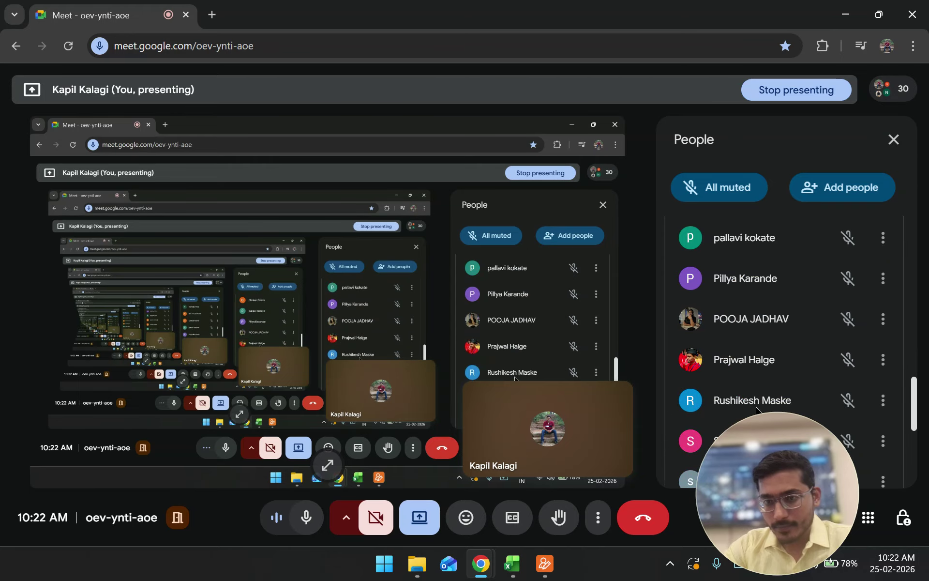
{"action": "scroll", "coordinate": [757, 409], "scroll_direction": "down", "scroll_amount": 5}
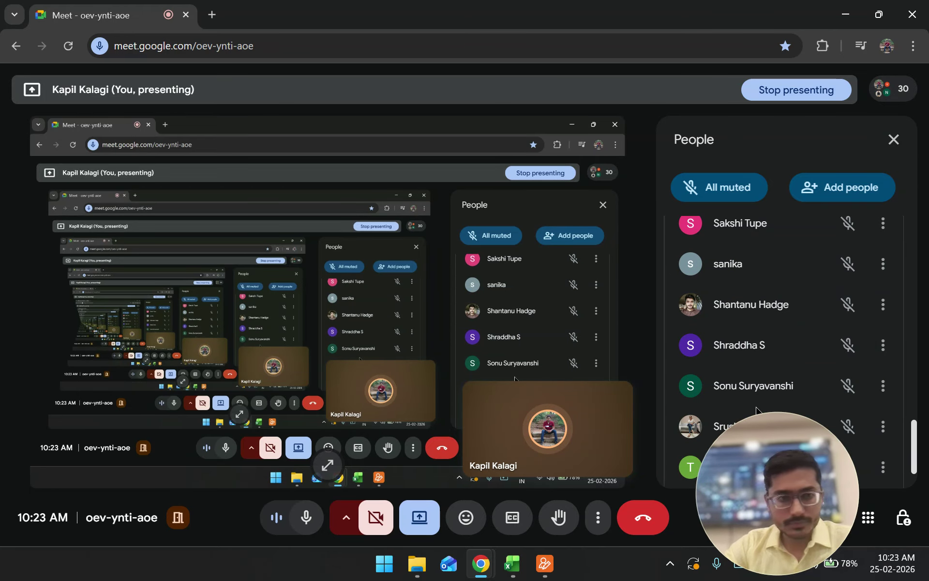
{"action": "scroll", "coordinate": [756, 410], "scroll_direction": "down", "scroll_amount": 2}
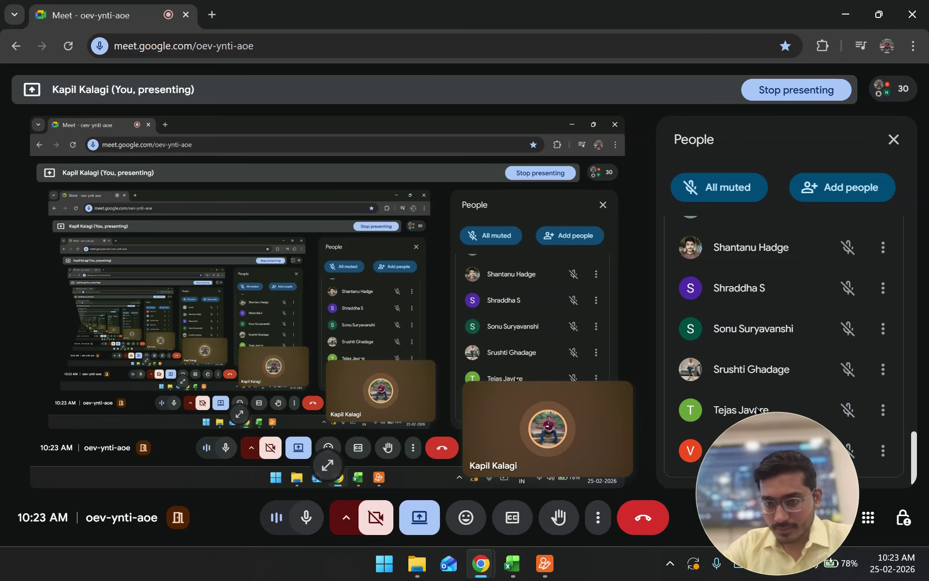
{"action": "scroll", "coordinate": [757, 410], "scroll_direction": "up", "scroll_amount": 15}
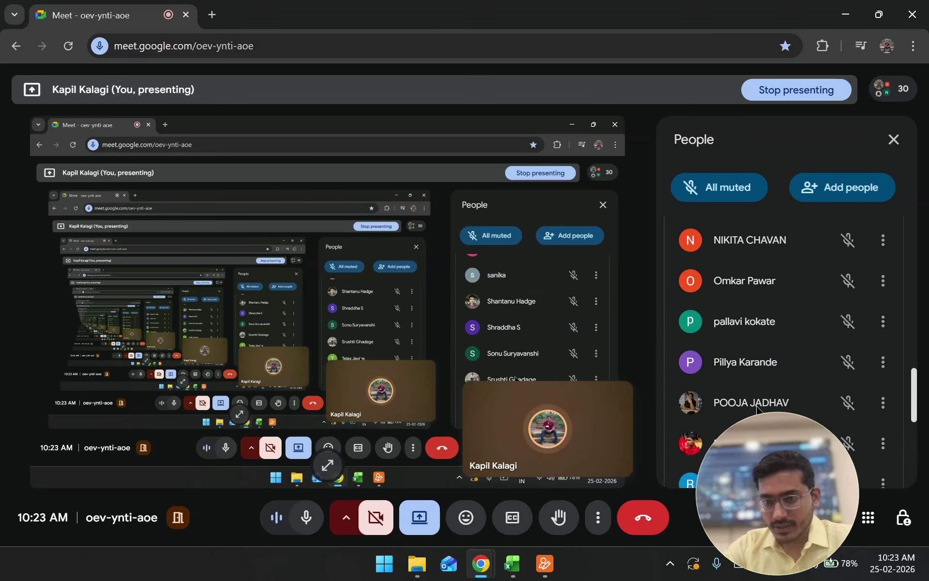
{"action": "left_click", "coordinate": [897, 144]}
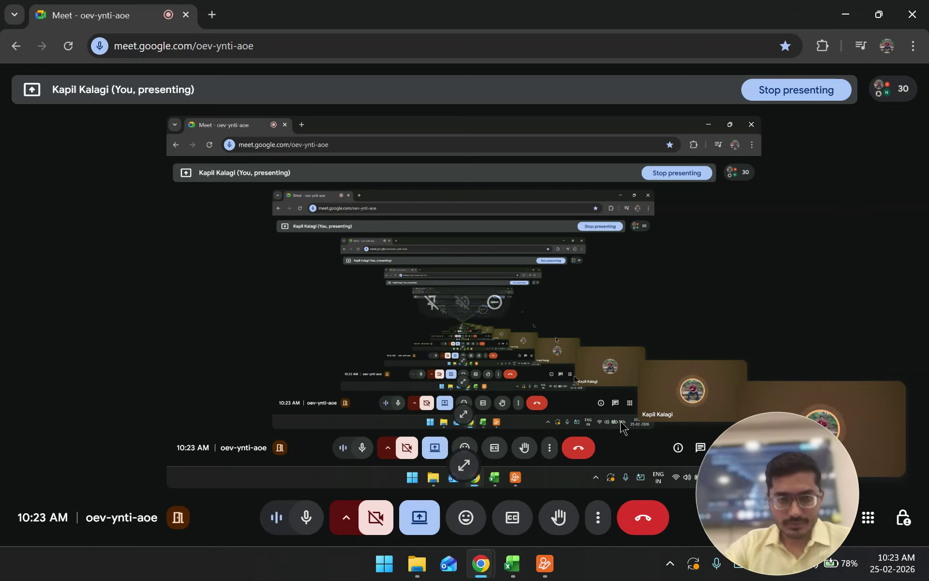
Switch to the Day_3.xlsx workbook in Excel and highlight the empty range A4:C10 under the headers
{"action": "mouse_move", "coordinate": [510, 564]}
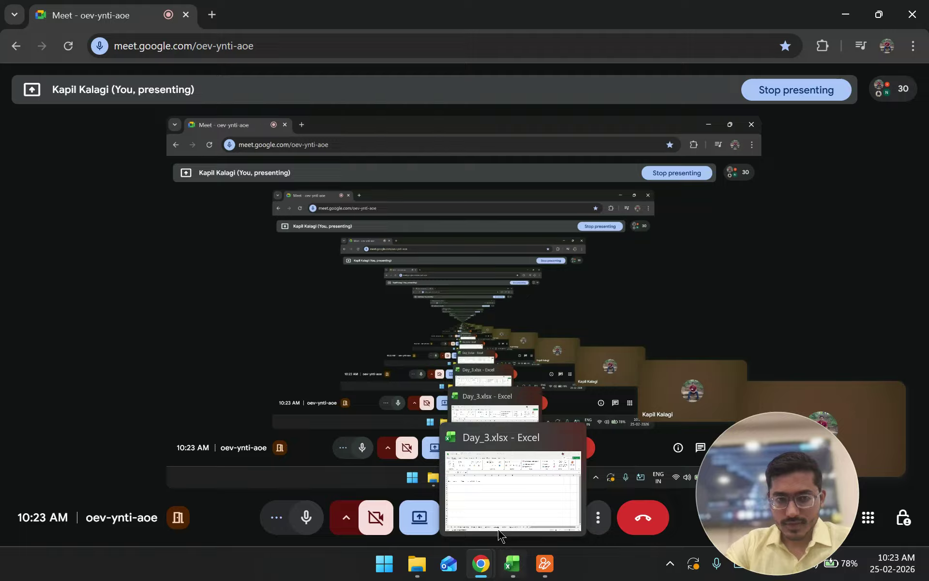
{"action": "left_click", "coordinate": [499, 496]}
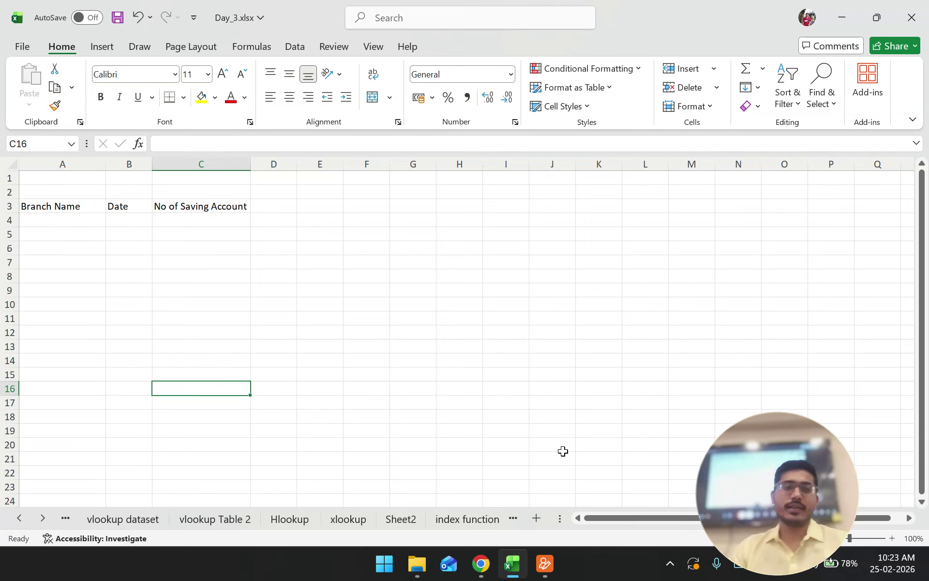
{"action": "left_click_drag", "start_coordinate": [71, 219], "coordinate": [191, 312]}
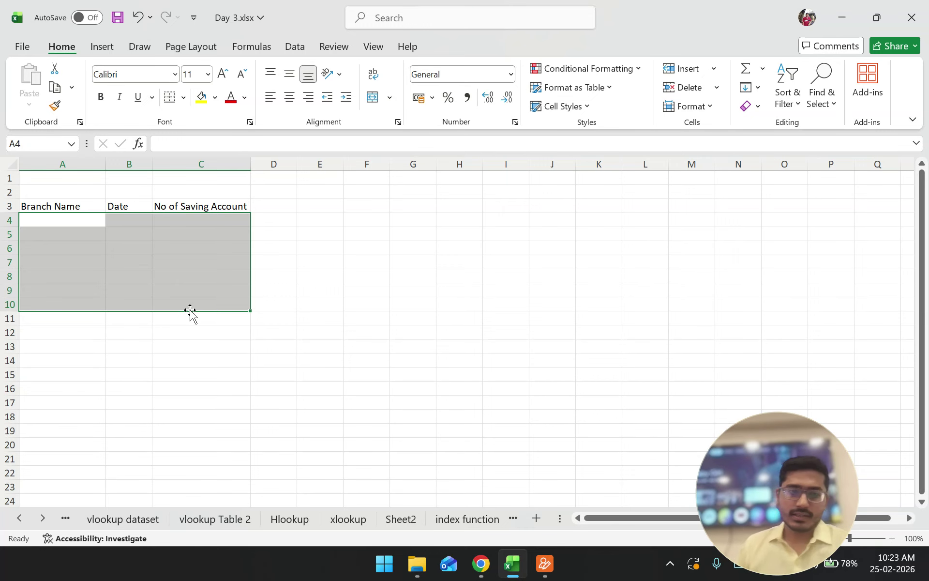
{"action": "left_click", "coordinate": [475, 570]}
{"action": "left_click", "coordinate": [474, 571]}
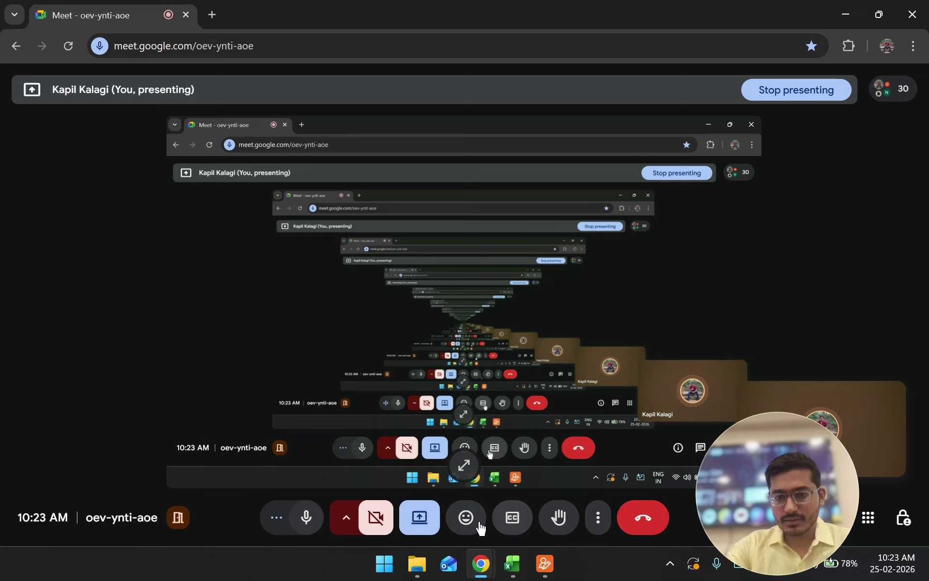
{"action": "left_click", "coordinate": [513, 519]}
{"action": "left_click", "coordinate": [513, 519]}
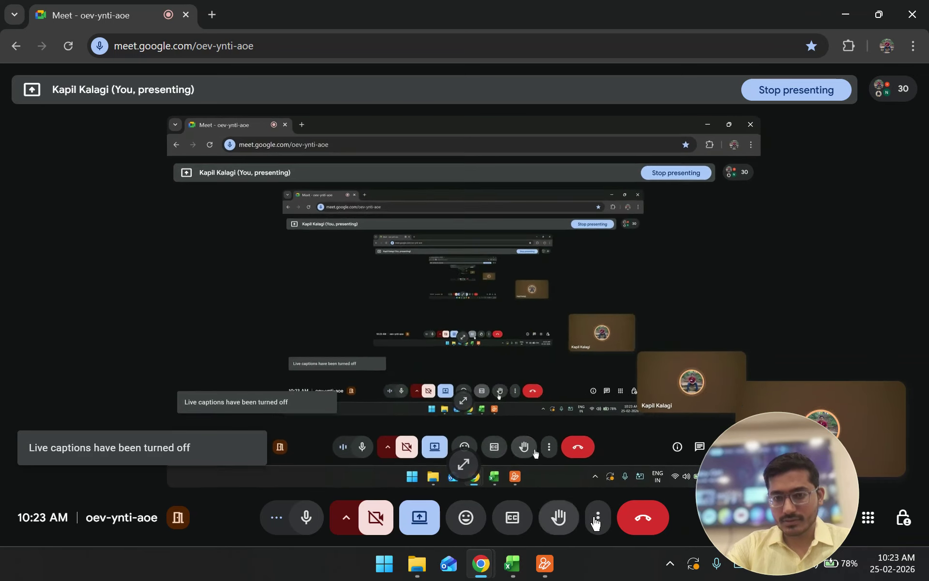
{"action": "left_click", "coordinate": [598, 518]}
{"action": "left_click", "coordinate": [664, 121]}
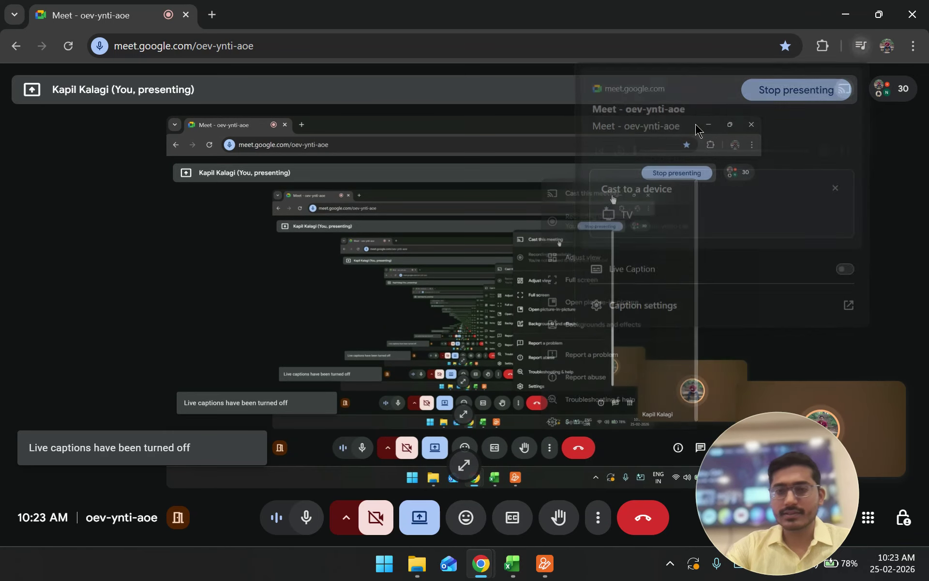
{"action": "left_click", "coordinate": [679, 215]}
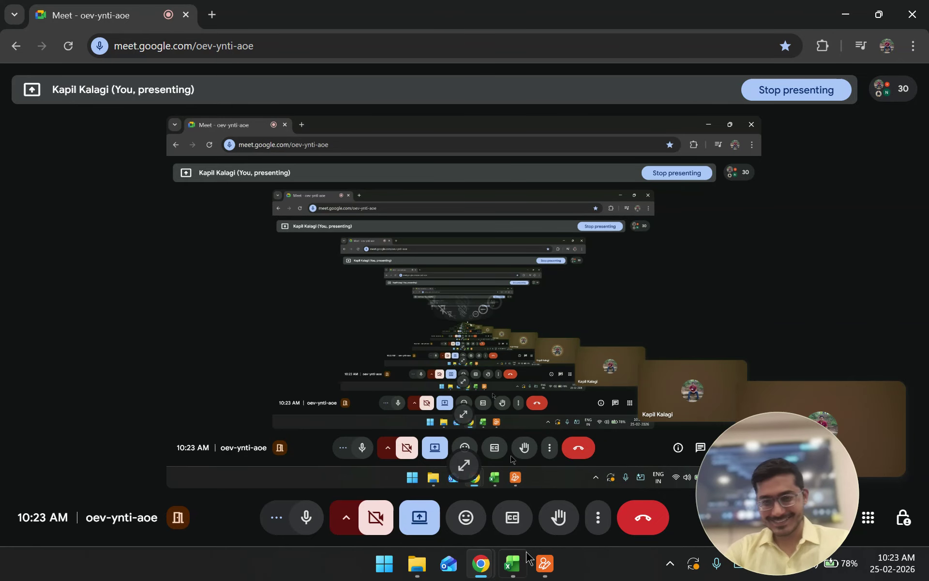
{"action": "left_click", "coordinate": [512, 563]}
{"action": "left_click", "coordinate": [334, 372]}
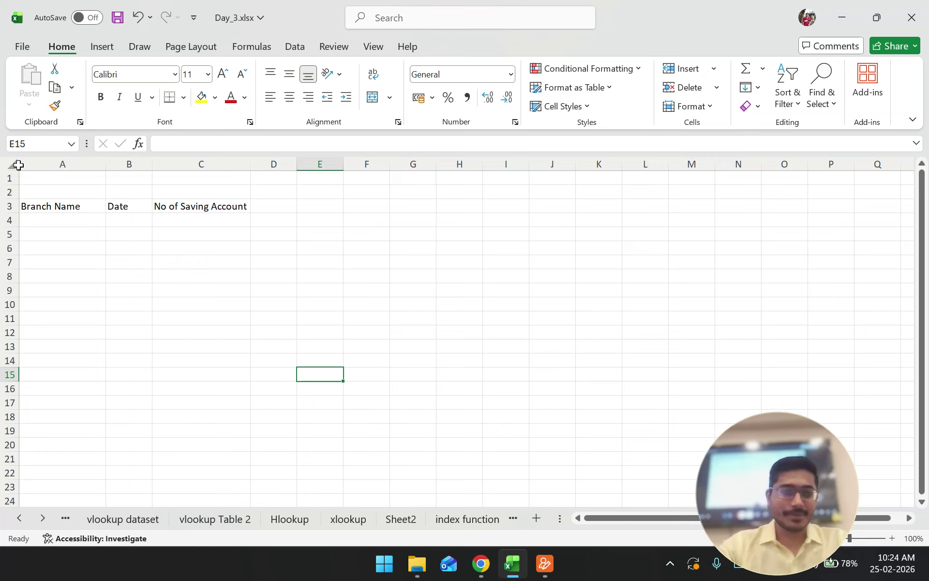
Highlight the empty data area A4:C13 beneath the branch-wise table headers
{"action": "left_click_drag", "start_coordinate": [63, 219], "coordinate": [186, 302]}
{"action": "left_click", "coordinate": [129, 242]}
{"action": "left_click_drag", "start_coordinate": [54, 223], "coordinate": [211, 340]}
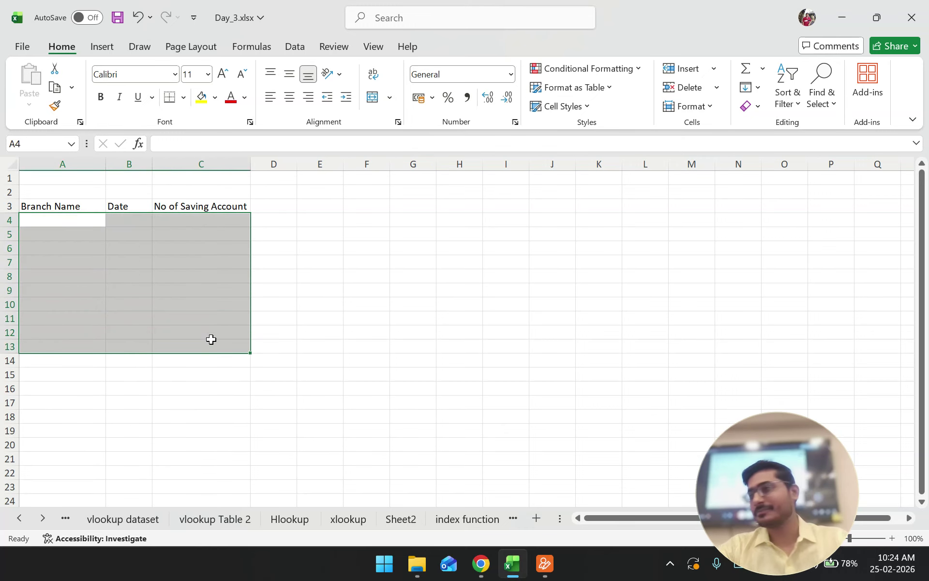
{"action": "left_click", "coordinate": [212, 293]}
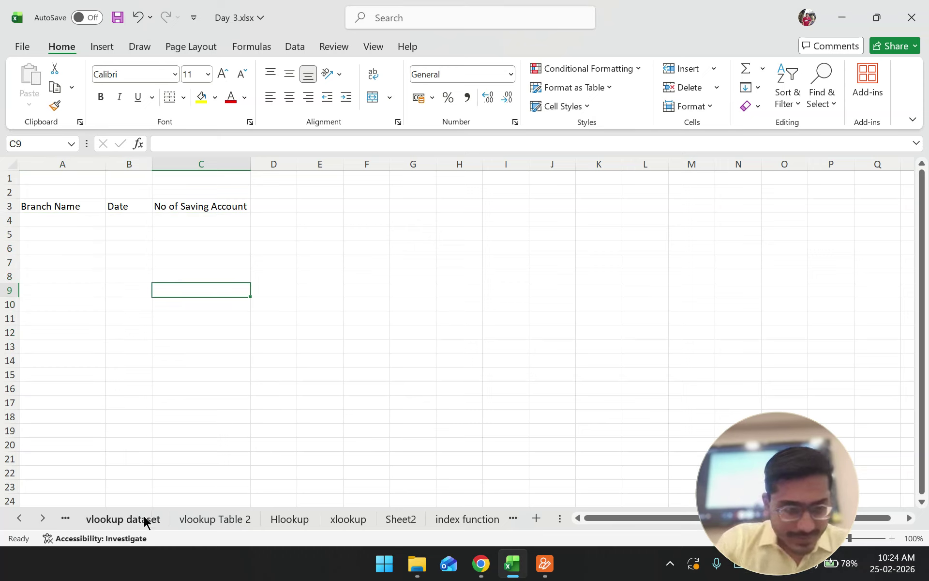
Show the vlookup dataset sheet and highlight Table 1's employee records in A3:E12
{"action": "left_click", "coordinate": [22, 519]}
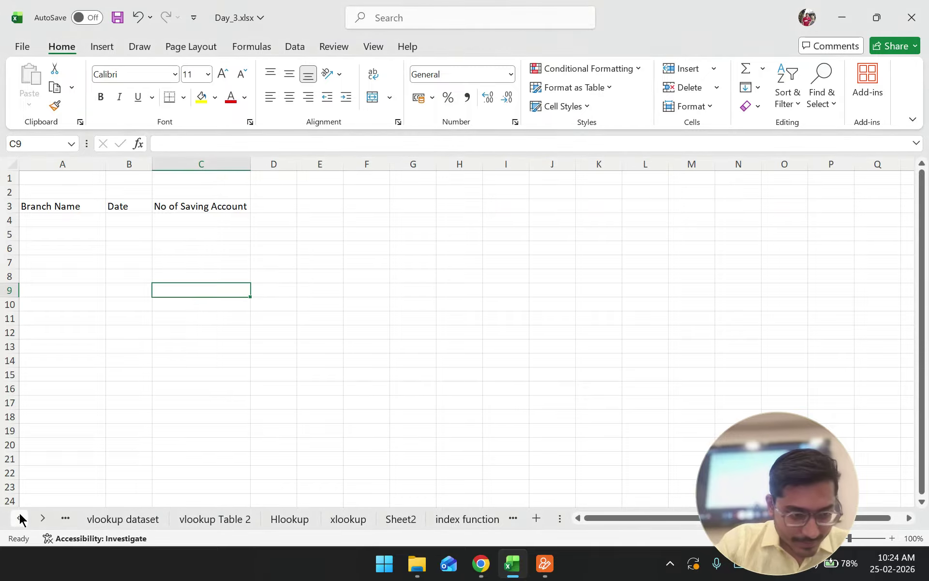
{"action": "left_click", "coordinate": [150, 523]}
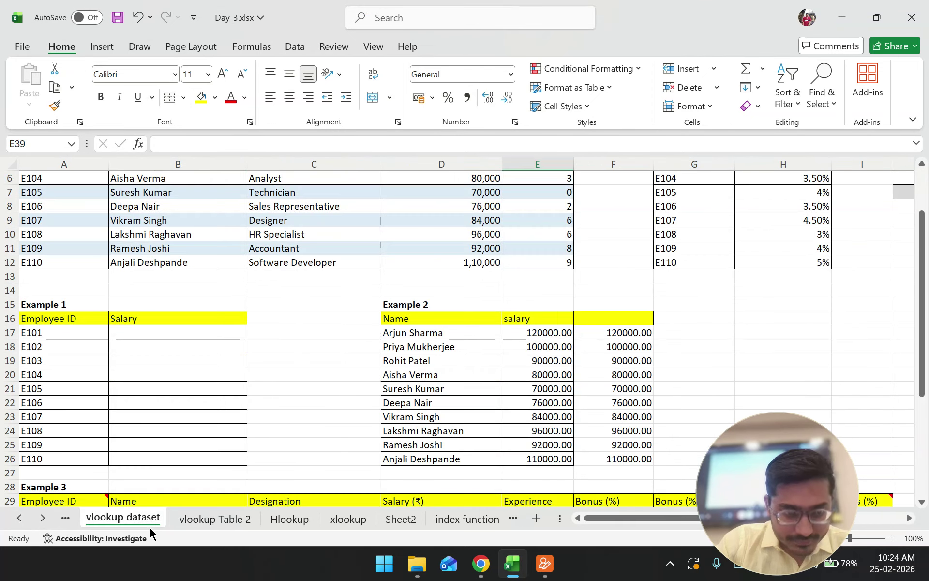
{"action": "scroll", "coordinate": [288, 374], "scroll_direction": "up", "scroll_amount": 2}
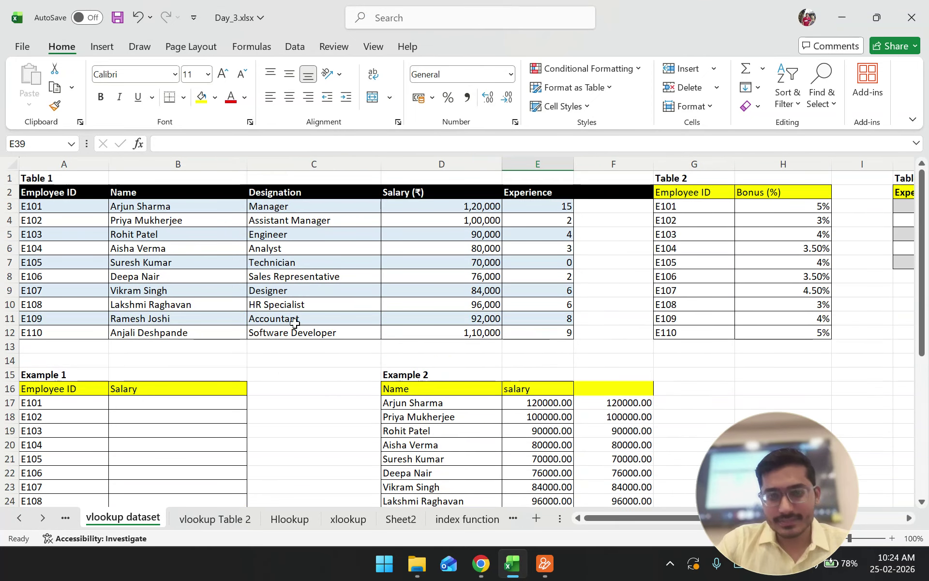
{"action": "scroll", "coordinate": [296, 288], "scroll_direction": "down", "scroll_amount": 1}
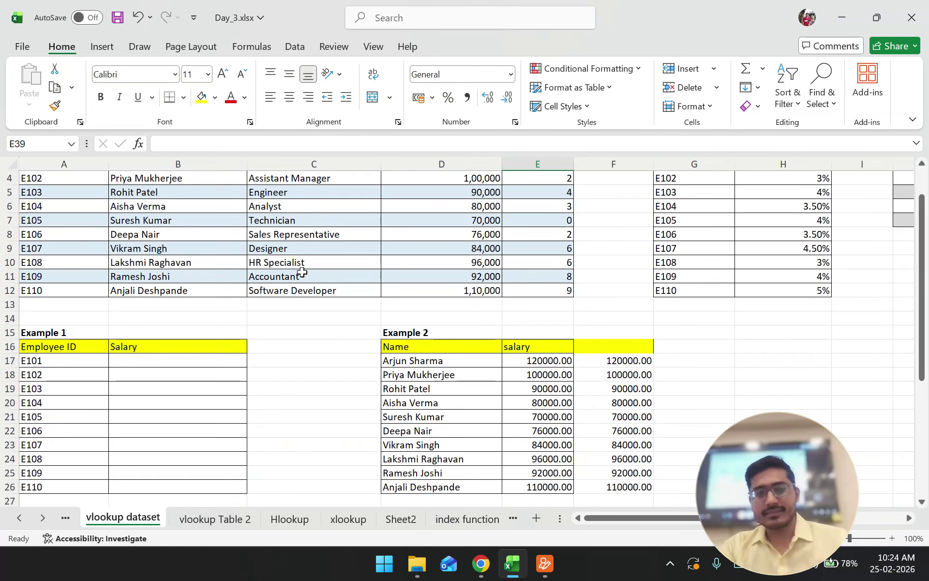
{"action": "scroll", "coordinate": [302, 271], "scroll_direction": "up", "scroll_amount": 1}
{"action": "left_click_drag", "start_coordinate": [94, 207], "coordinate": [543, 335]}
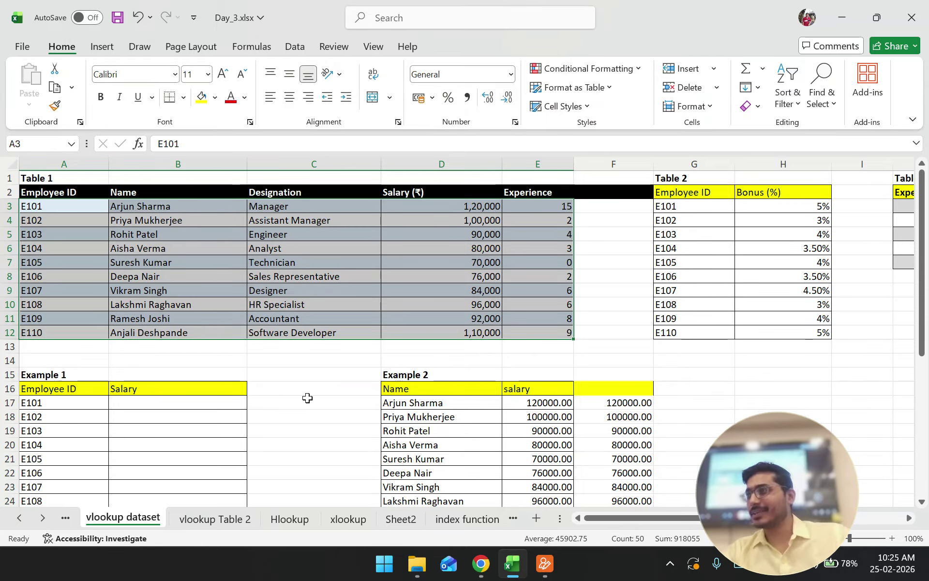
{"action": "left_click", "coordinate": [308, 398]}
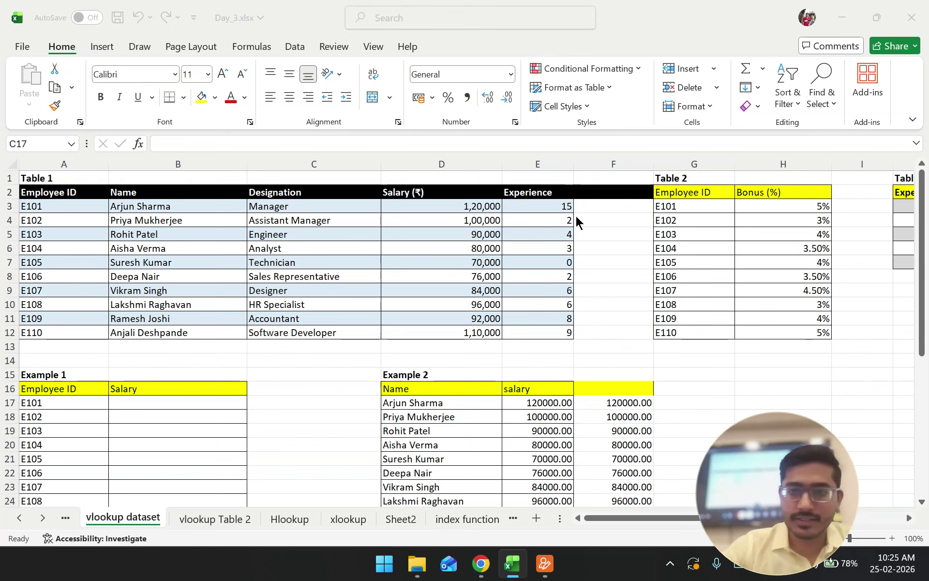
Look over Example 1 and Example 2 below Table 1 and highlight the whole of Table 1 with its headers
{"action": "scroll", "coordinate": [379, 297], "scroll_direction": "down", "scroll_amount": 1}
{"action": "scroll", "coordinate": [378, 297], "scroll_direction": "down", "scroll_amount": 2}
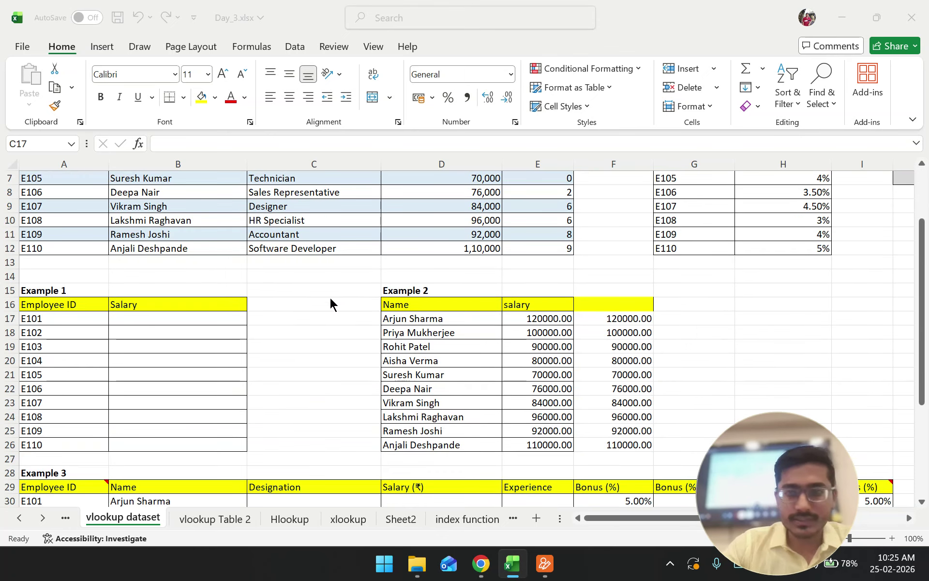
{"action": "scroll", "coordinate": [332, 304], "scroll_direction": "up", "scroll_amount": 3}
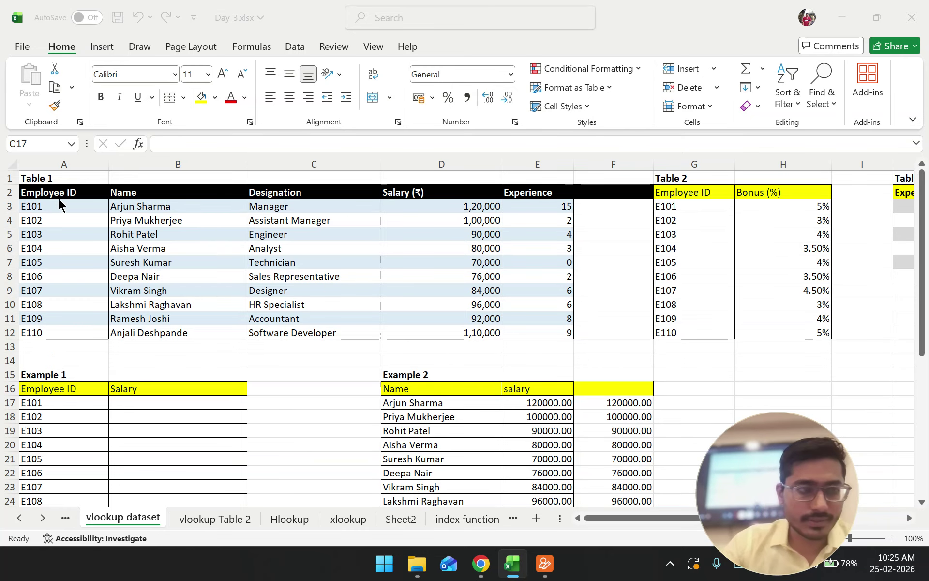
{"action": "left_click", "coordinate": [46, 203]}
{"action": "left_click_drag", "start_coordinate": [47, 190], "coordinate": [544, 322]}
{"action": "left_click", "coordinate": [172, 315]}
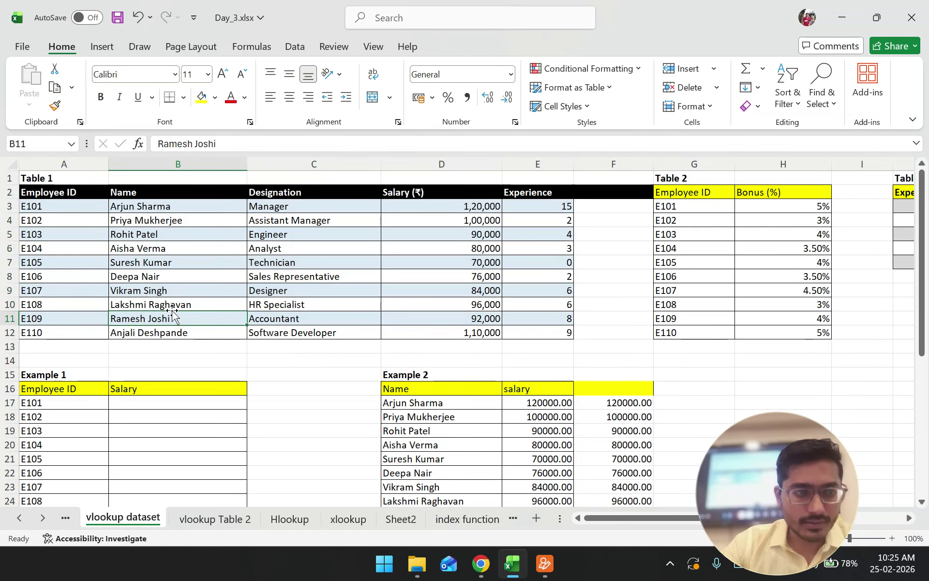
Go through Table 1 column by column, highlighting Employee ID, Name, Designation, Salary and Experience
{"action": "left_click", "coordinate": [68, 196]}
{"action": "left_click_drag", "start_coordinate": [78, 220], "coordinate": [92, 325]}
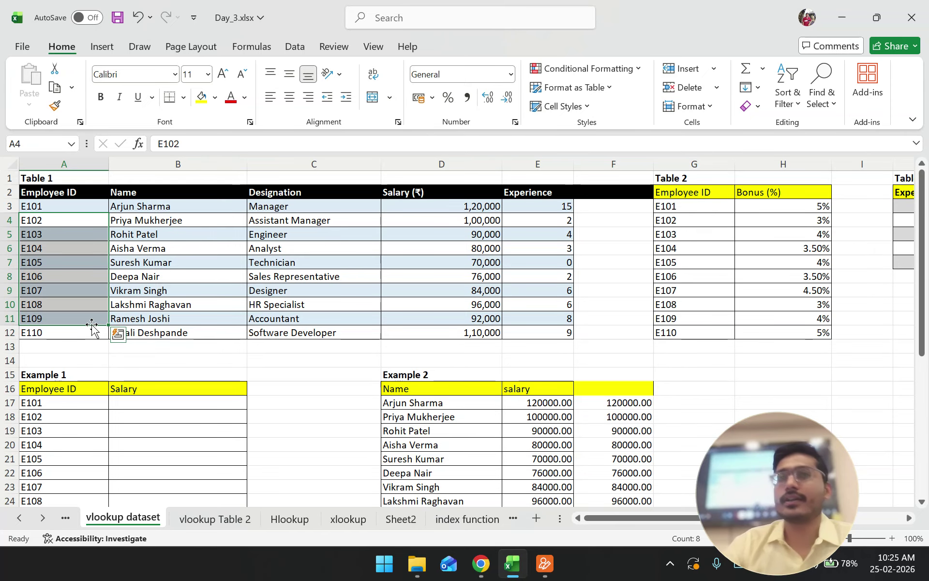
{"action": "left_click", "coordinate": [124, 317]}
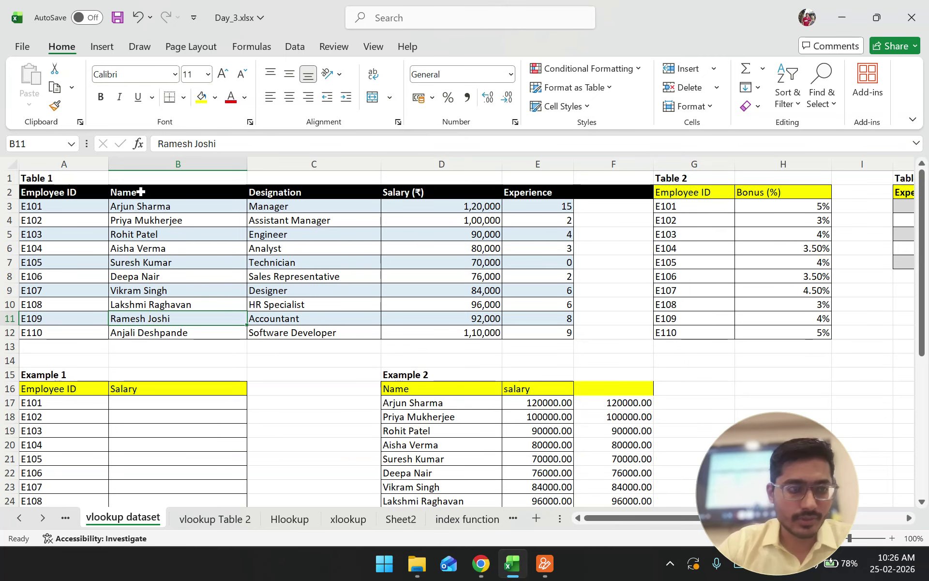
{"action": "left_click_drag", "start_coordinate": [70, 193], "coordinate": [67, 321]}
{"action": "left_click_drag", "start_coordinate": [181, 207], "coordinate": [182, 321]}
{"action": "left_click_drag", "start_coordinate": [331, 214], "coordinate": [327, 330]}
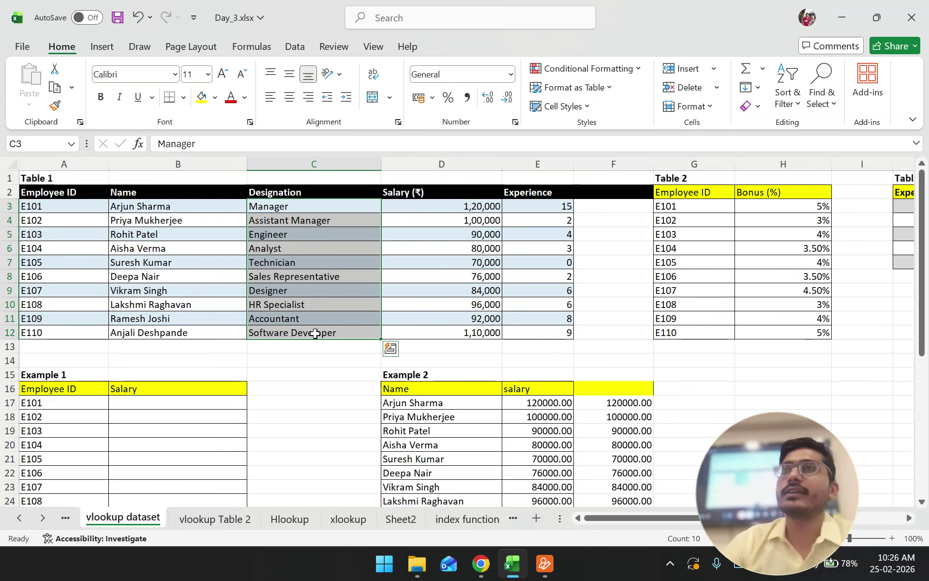
{"action": "left_click_drag", "start_coordinate": [450, 208], "coordinate": [425, 333]}
{"action": "left_click_drag", "start_coordinate": [538, 193], "coordinate": [539, 333]}
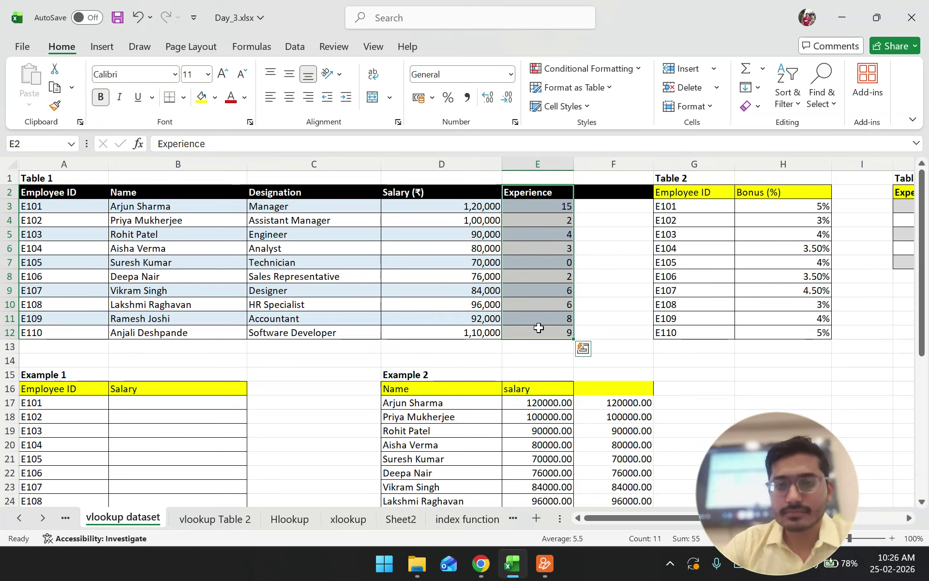
Fill the blank cell F6 upward to F1 to clear the black header fill beside Experience
{"action": "left_click", "coordinate": [621, 249]}
{"action": "left_click_drag", "start_coordinate": [652, 256], "coordinate": [646, 179]}
{"action": "left_click", "coordinate": [614, 277]}
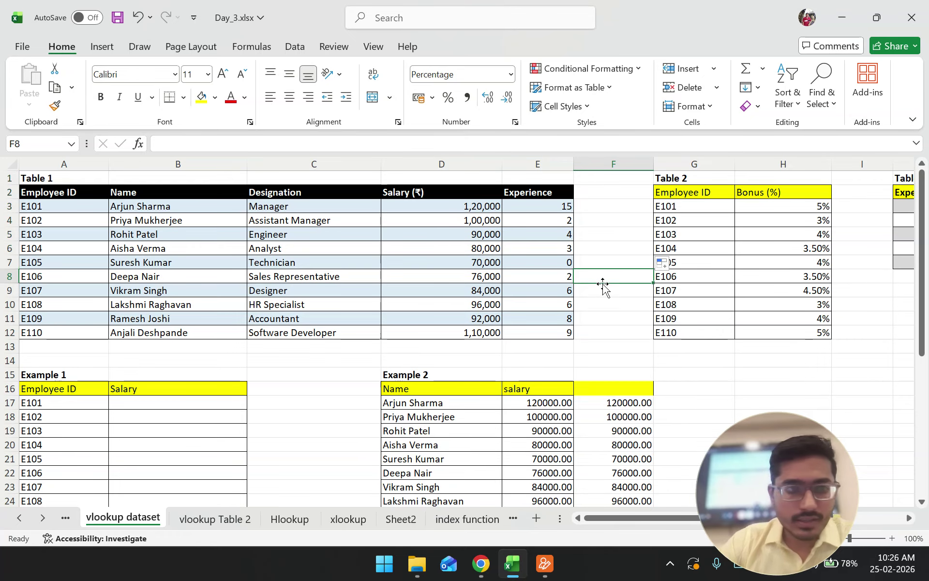
Format the employee names in Table 1 (B3:B12) as Text
{"action": "left_click_drag", "start_coordinate": [72, 209], "coordinate": [67, 333]}
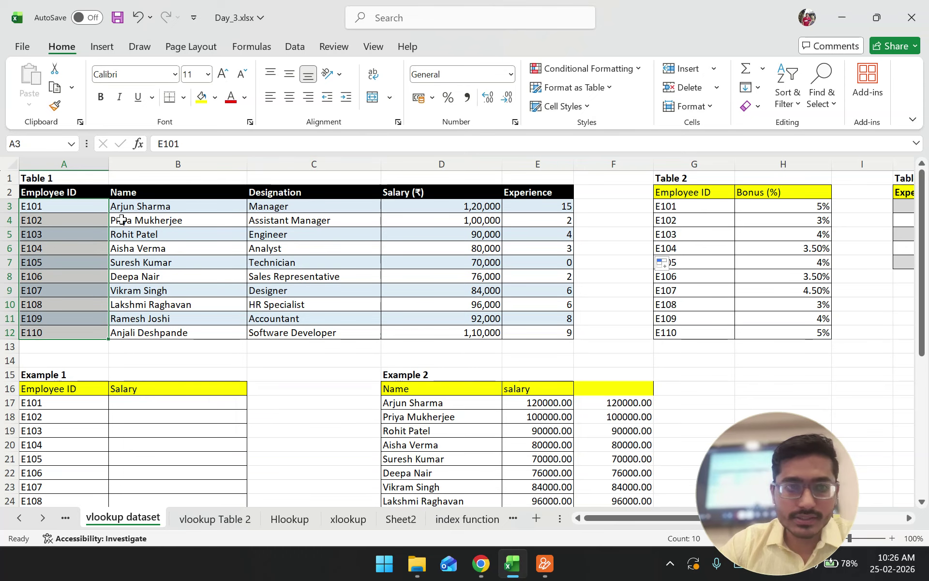
{"action": "left_click_drag", "start_coordinate": [183, 205], "coordinate": [201, 332]}
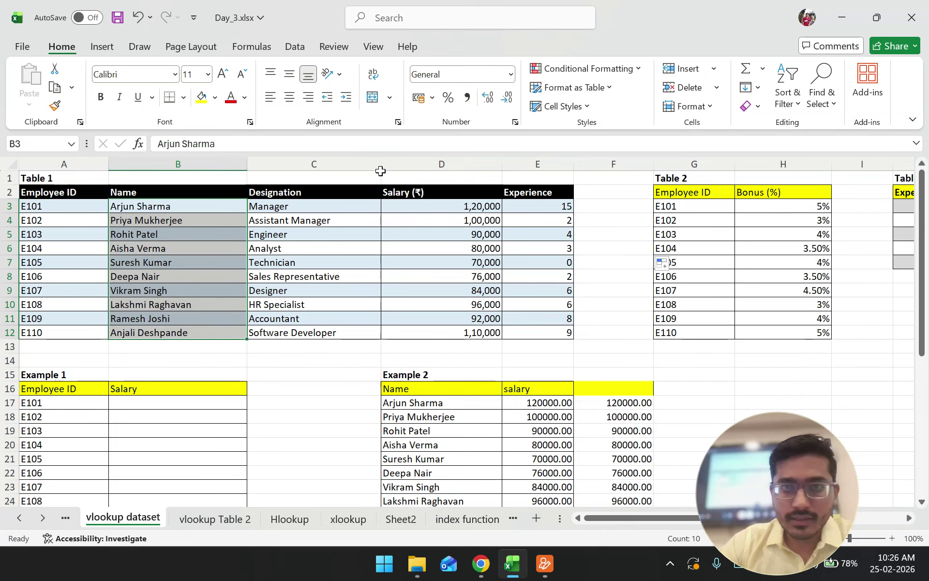
{"action": "left_click", "coordinate": [509, 74]}
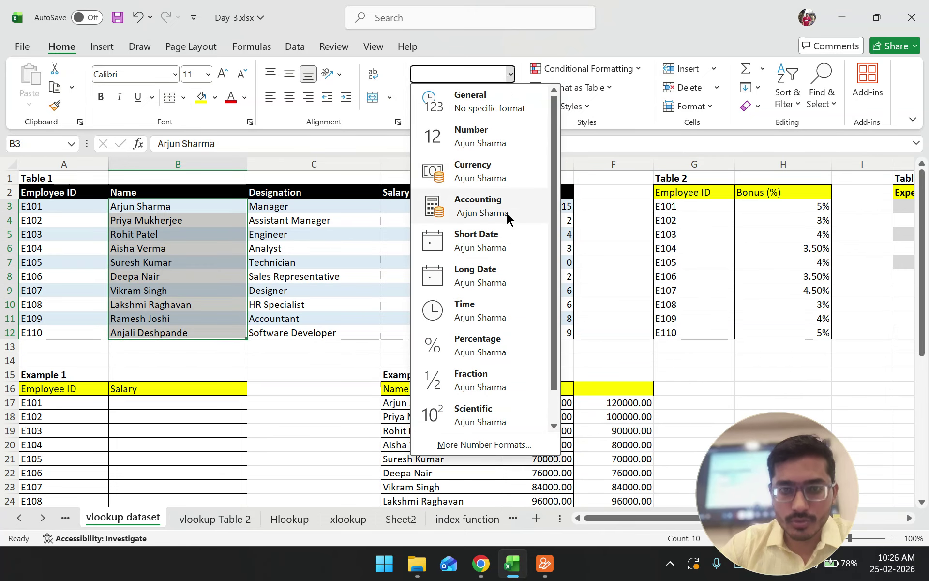
{"action": "scroll", "coordinate": [489, 334], "scroll_direction": "down", "scroll_amount": 1}
{"action": "left_click", "coordinate": [492, 407]}
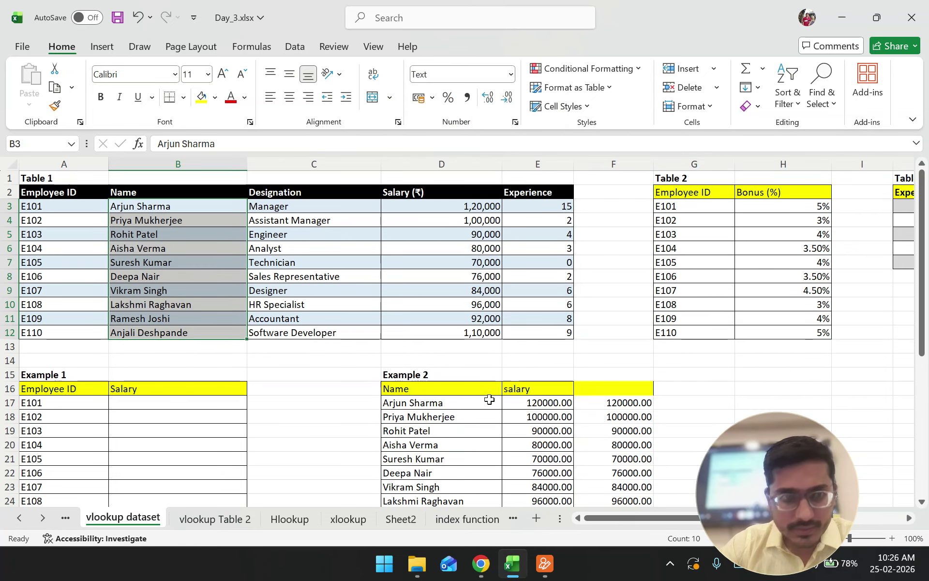
{"action": "key", "text": "ctrl"}
{"action": "key", "text": "ctrl"}
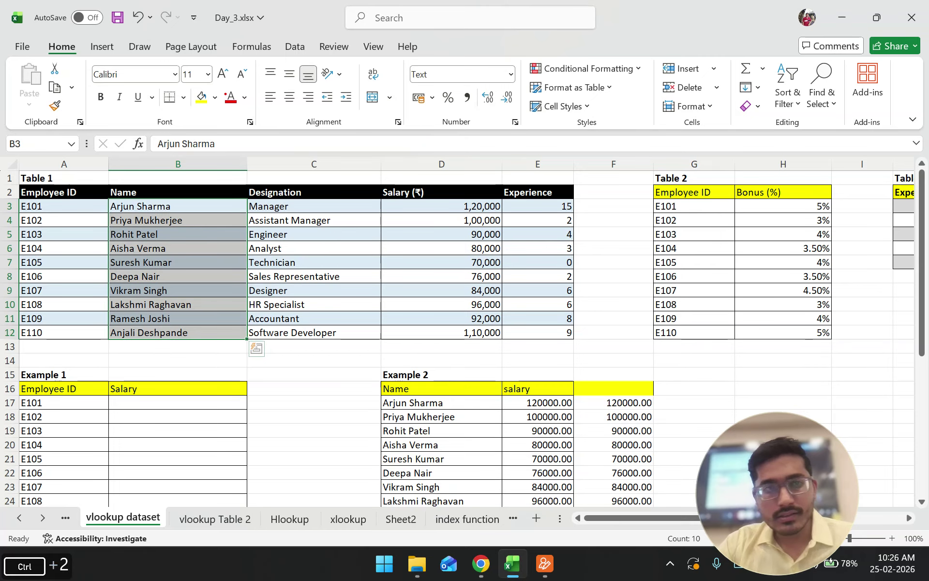
{"action": "mouse_move", "coordinate": [88, 31]}
{"action": "left_mouse_down"}
{"action": "mouse_move", "coordinate": [92, 61]}
{"action": "mouse_move", "coordinate": [74, 34]}
{"action": "mouse_move", "coordinate": [415, 72]}
{"action": "left_mouse_up"}
{"action": "mouse_move", "coordinate": [489, 50]}
{"action": "left_mouse_down"}
{"action": "mouse_move", "coordinate": [550, 72]}
{"action": "mouse_move", "coordinate": [490, 49]}
{"action": "left_mouse_up"}
{"action": "key", "text": "Escape"}
Apply the Text number format to Table 1's Designation values in C3:C12
{"action": "left_click_drag", "start_coordinate": [307, 206], "coordinate": [321, 334]}
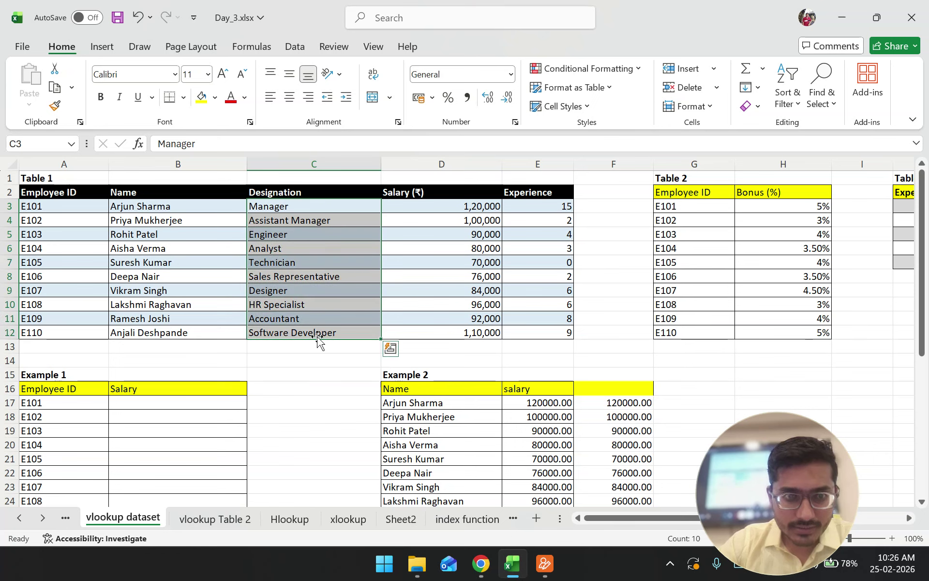
{"action": "left_click", "coordinate": [511, 75]}
{"action": "scroll", "coordinate": [479, 349], "scroll_direction": "down", "scroll_amount": 1}
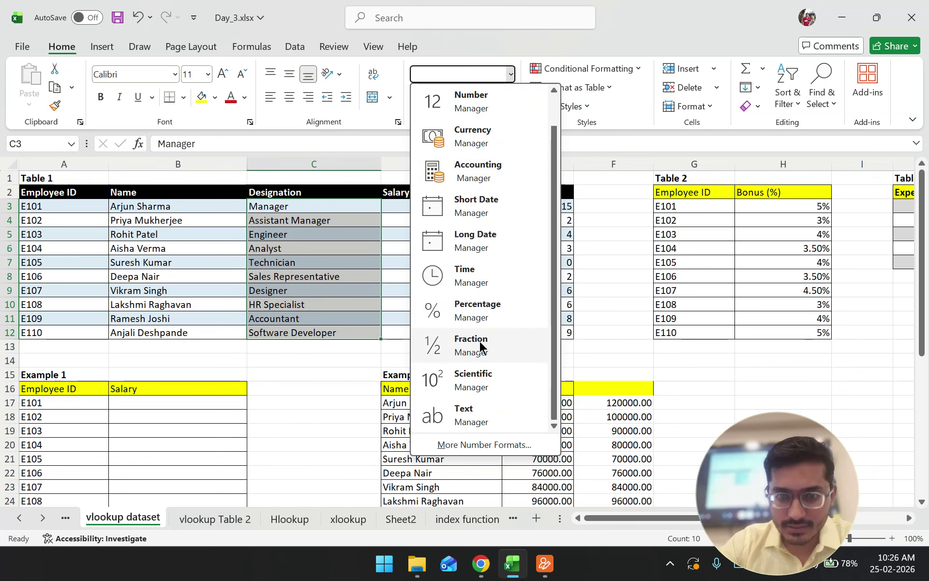
{"action": "left_click", "coordinate": [490, 411]}
Format Table 1's Salary values in D3:D12 as Currency
{"action": "left_click_drag", "start_coordinate": [436, 206], "coordinate": [436, 331]}
{"action": "left_click", "coordinate": [510, 74]}
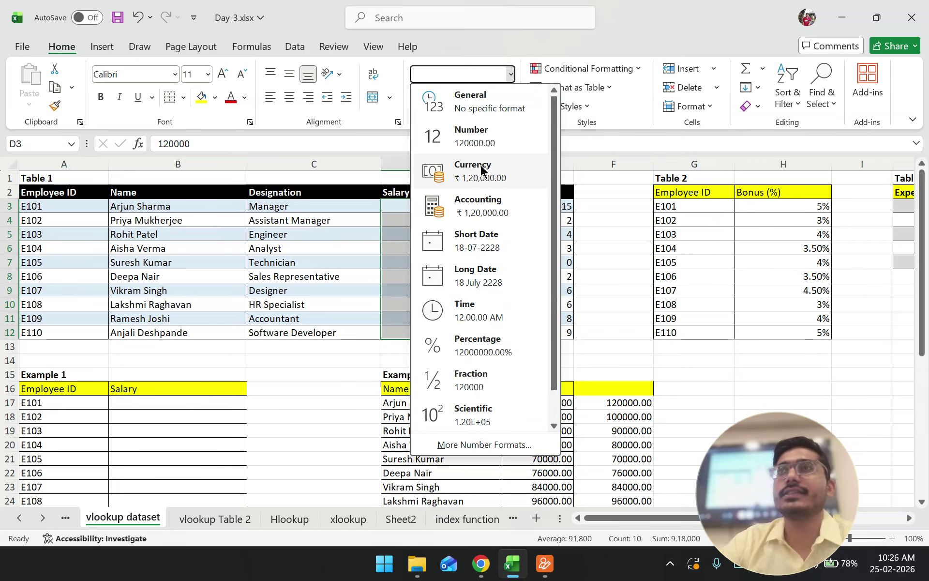
{"action": "left_click", "coordinate": [481, 167]}
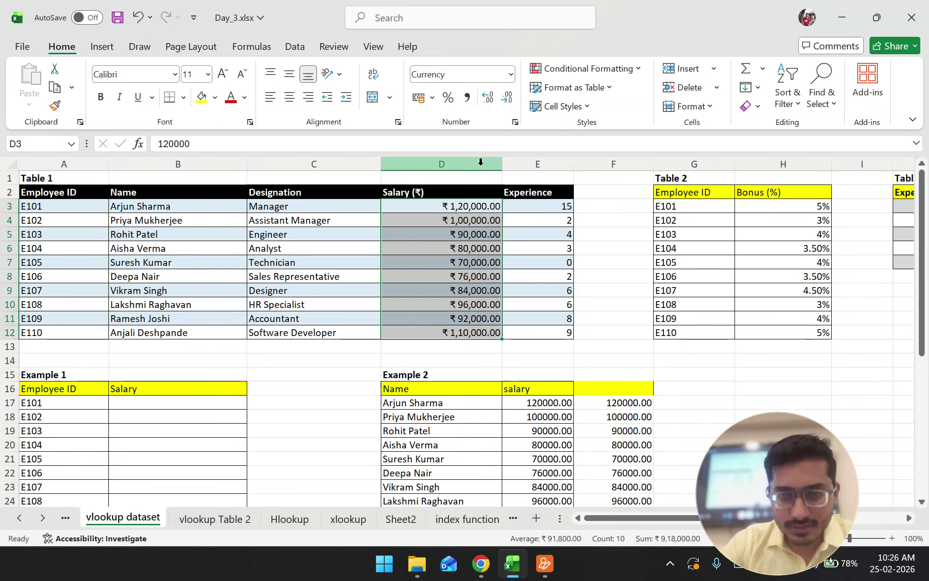
{"action": "left_click", "coordinate": [477, 290]}
Format Table 1's Experience values in E3:E12 as Number with no decimal places
{"action": "left_click_drag", "start_coordinate": [545, 206], "coordinate": [540, 329]}
{"action": "left_click", "coordinate": [510, 74]}
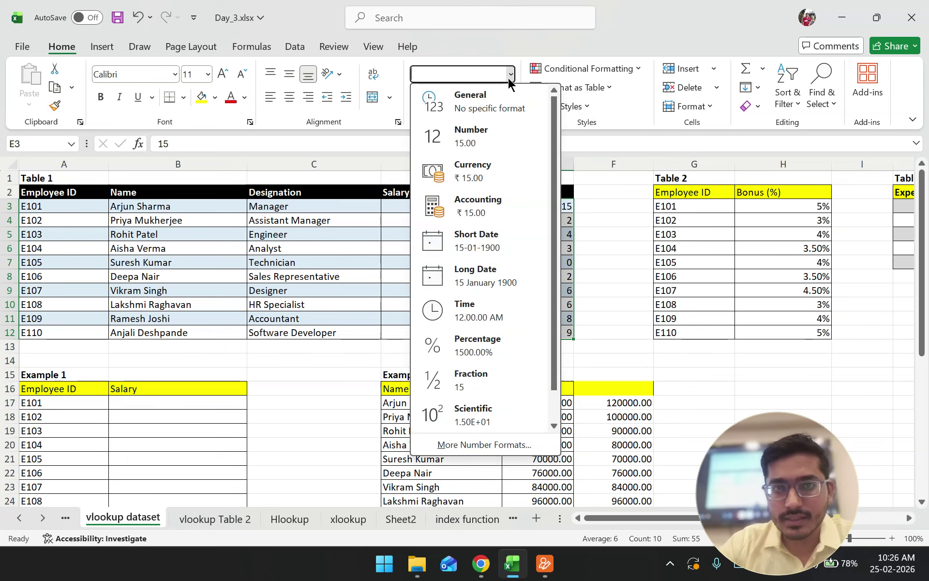
{"action": "left_click", "coordinate": [486, 143]}
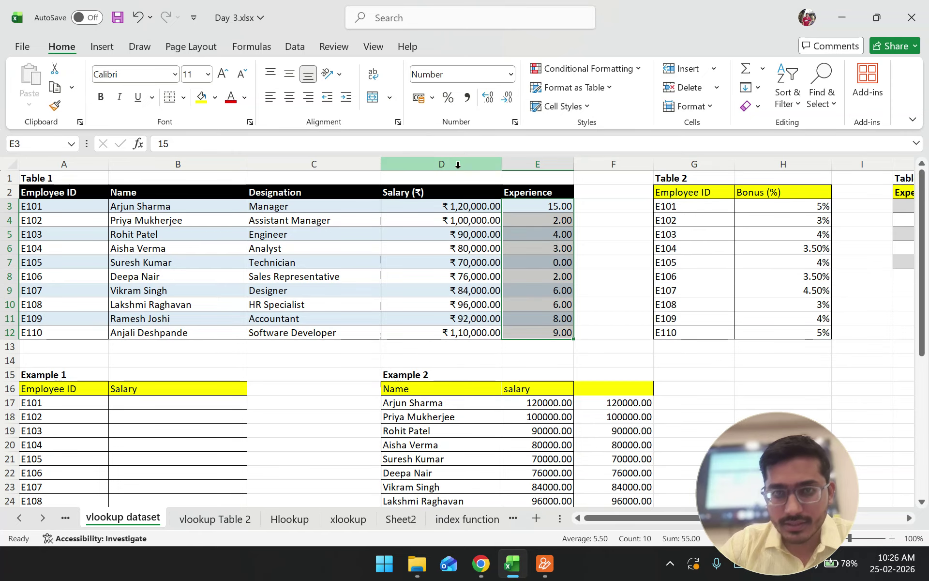
{"action": "left_click", "coordinate": [496, 98]}
{"action": "left_click", "coordinate": [504, 97]}
{"action": "left_click", "coordinate": [503, 98]}
{"action": "left_click", "coordinate": [503, 98]}
{"action": "left_click", "coordinate": [611, 250]}
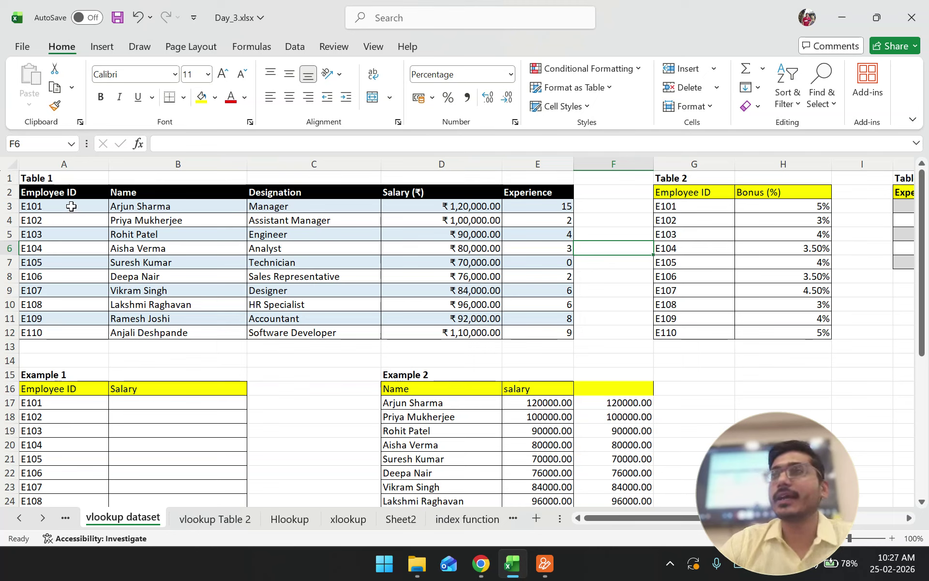
Convert A2:E12 into an Excel table with headers and turn off its filter buttons
{"action": "left_click_drag", "start_coordinate": [91, 194], "coordinate": [532, 334]}
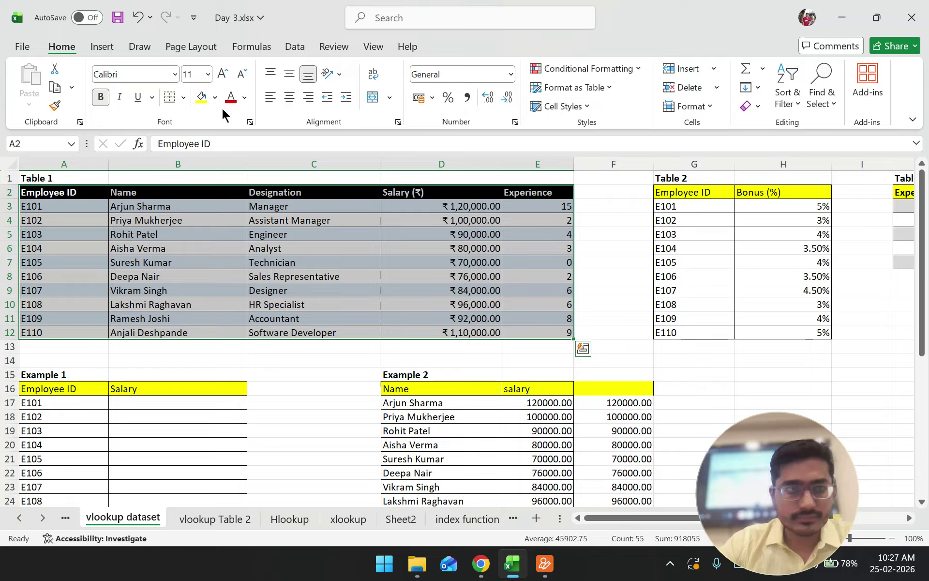
{"action": "left_click", "coordinate": [109, 46]}
{"action": "left_click", "coordinate": [137, 80]}
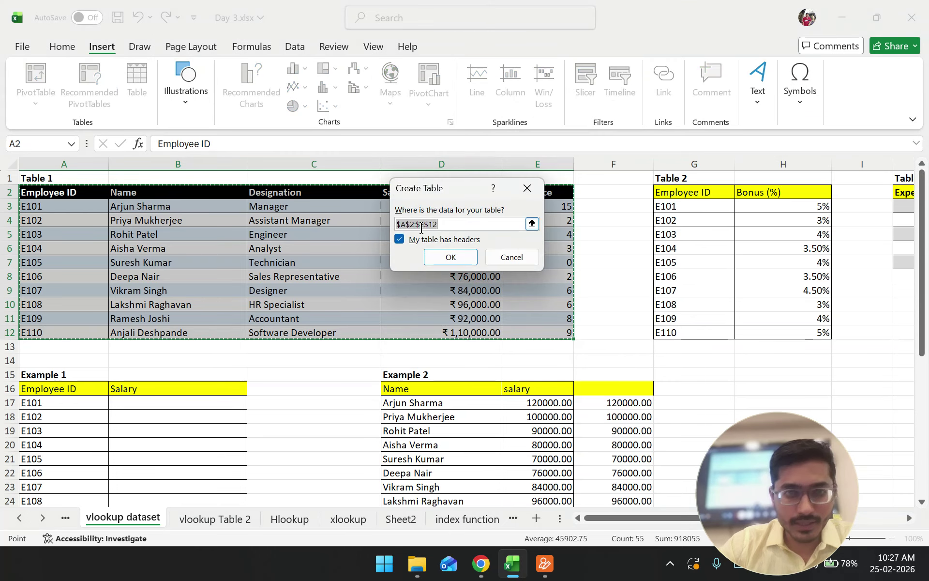
{"action": "left_click", "coordinate": [435, 252]}
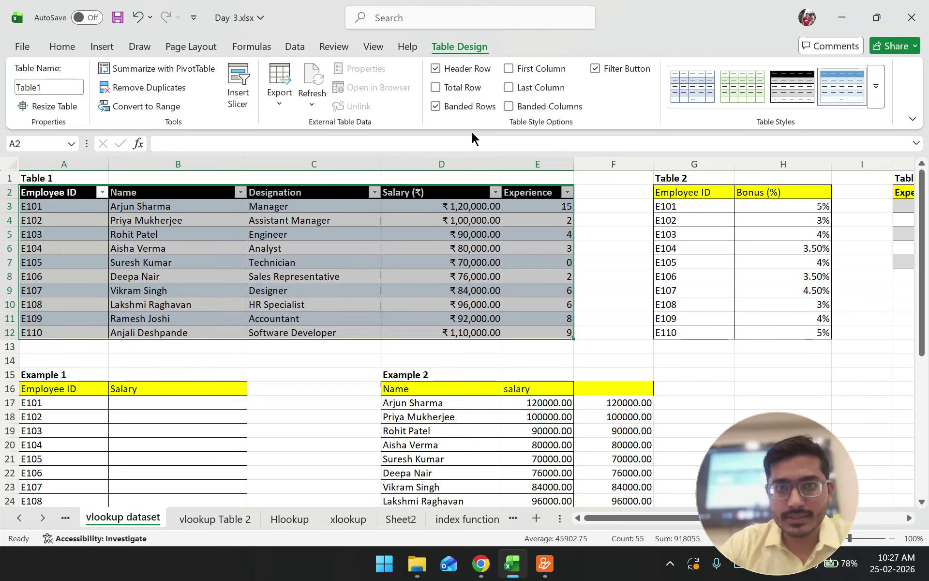
{"action": "left_click", "coordinate": [614, 71]}
{"action": "left_click", "coordinate": [442, 247]}
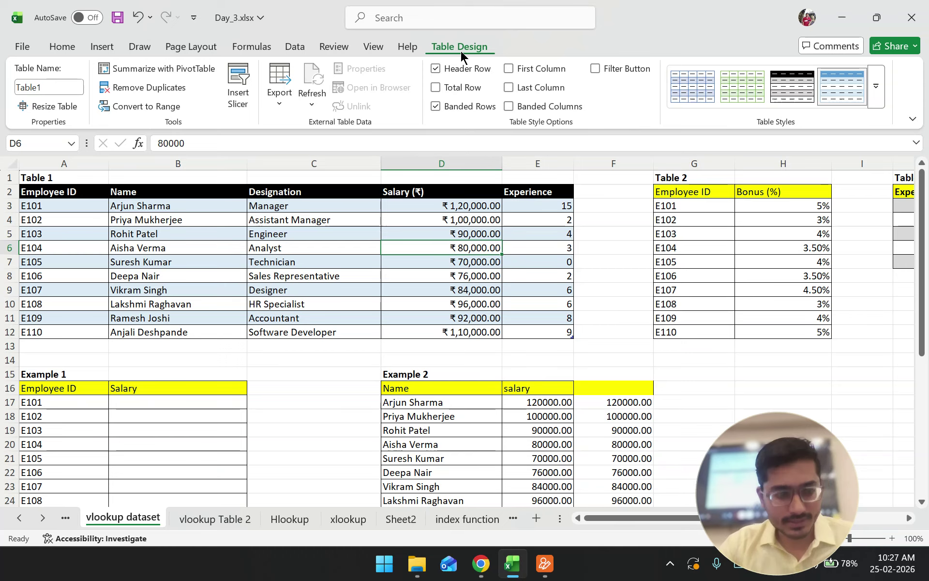
Point out the table design options and rename the new table as SourceTable
{"action": "mouse_move", "coordinate": [413, 42]}
{"action": "left_mouse_down"}
{"action": "mouse_move", "coordinate": [420, 60]}
{"action": "mouse_move", "coordinate": [426, 27]}
{"action": "left_mouse_up"}
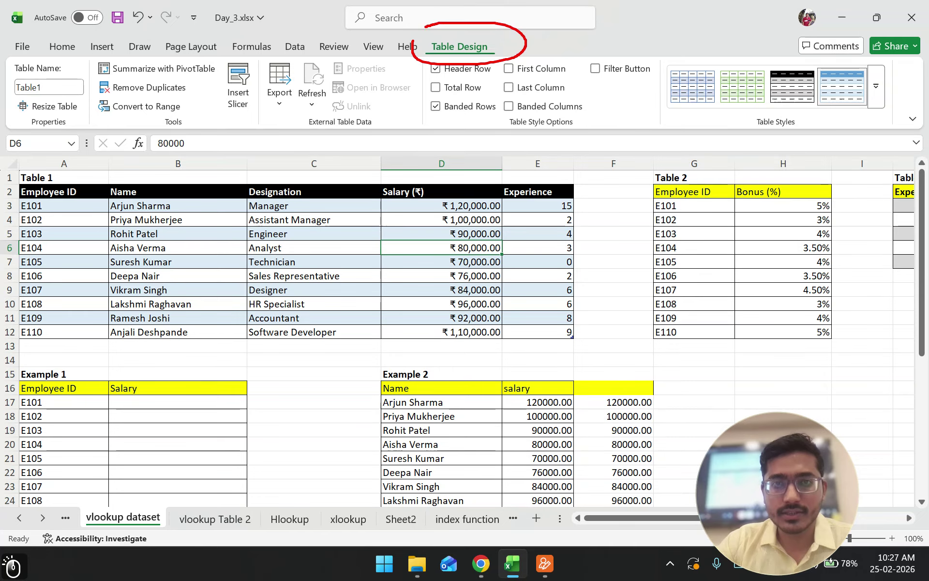
{"action": "mouse_move", "coordinate": [441, 77]}
{"action": "left_mouse_down"}
{"action": "mouse_move", "coordinate": [112, 94]}
{"action": "mouse_move", "coordinate": [7, 60]}
{"action": "mouse_move", "coordinate": [68, 122]}
{"action": "mouse_move", "coordinate": [88, 69]}
{"action": "left_mouse_up"}
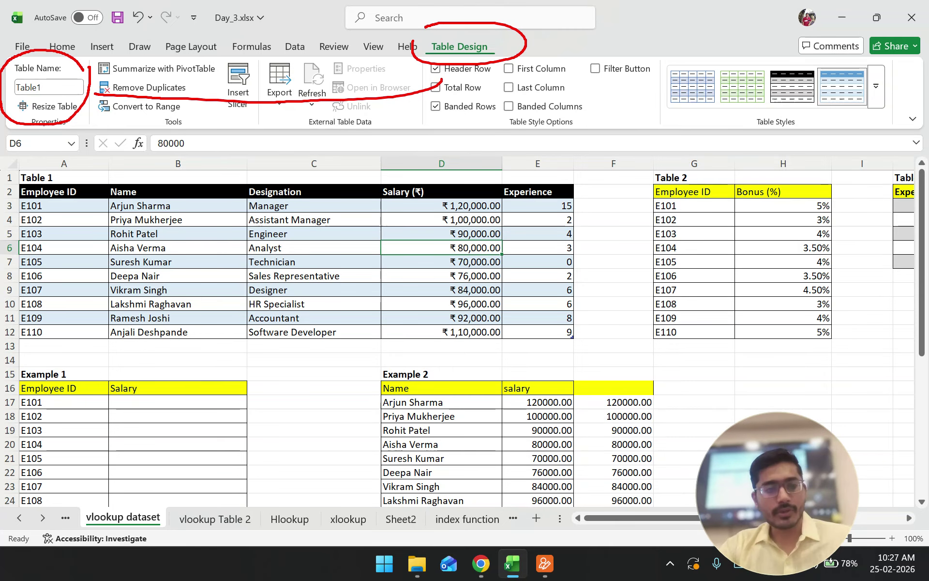
{"action": "key", "text": "Escape"}
{"action": "left_click", "coordinate": [68, 90]}
{"action": "type", "text": "SourceTable"}
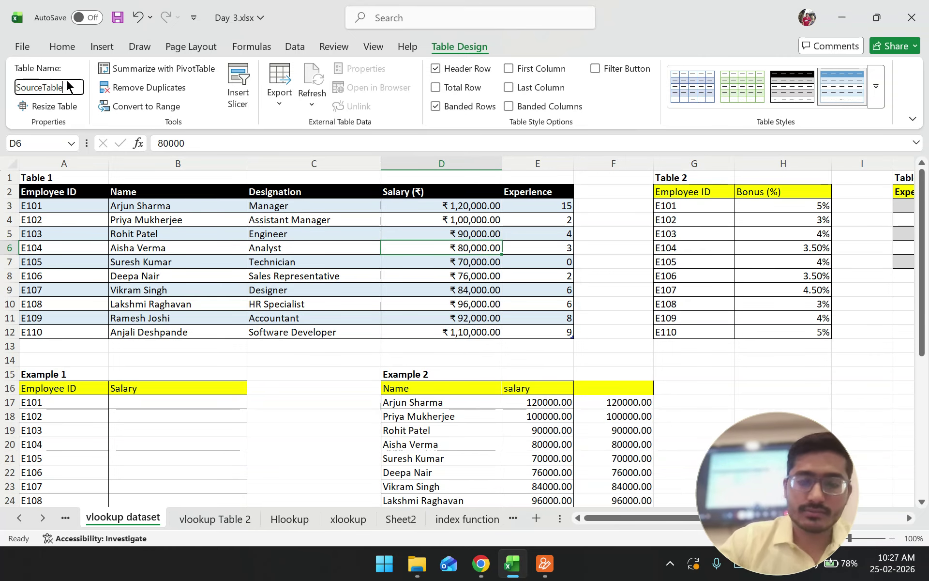
{"action": "left_click", "coordinate": [321, 387]}
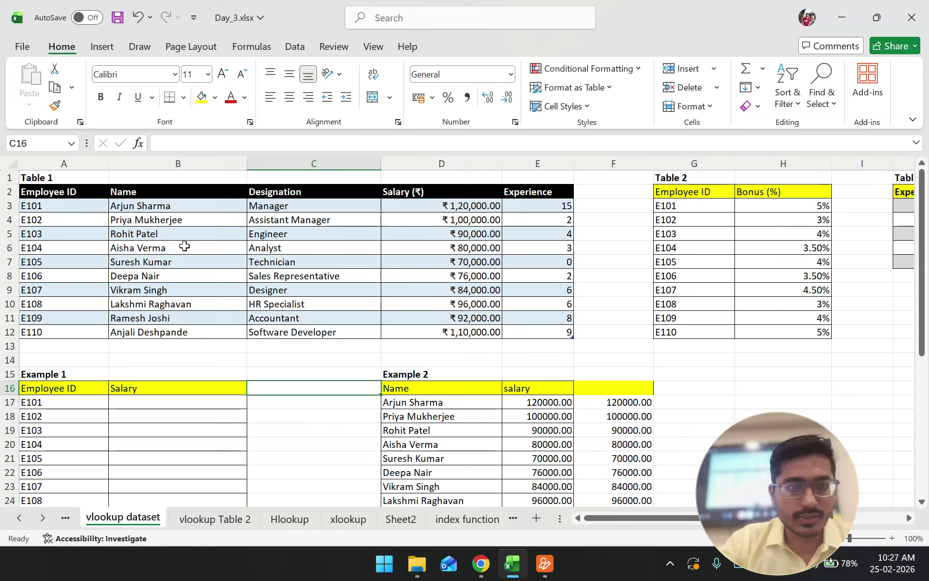
Select a cell inside Table 1 and zoom in to examine its table name
{"action": "left_click", "coordinate": [182, 246]}
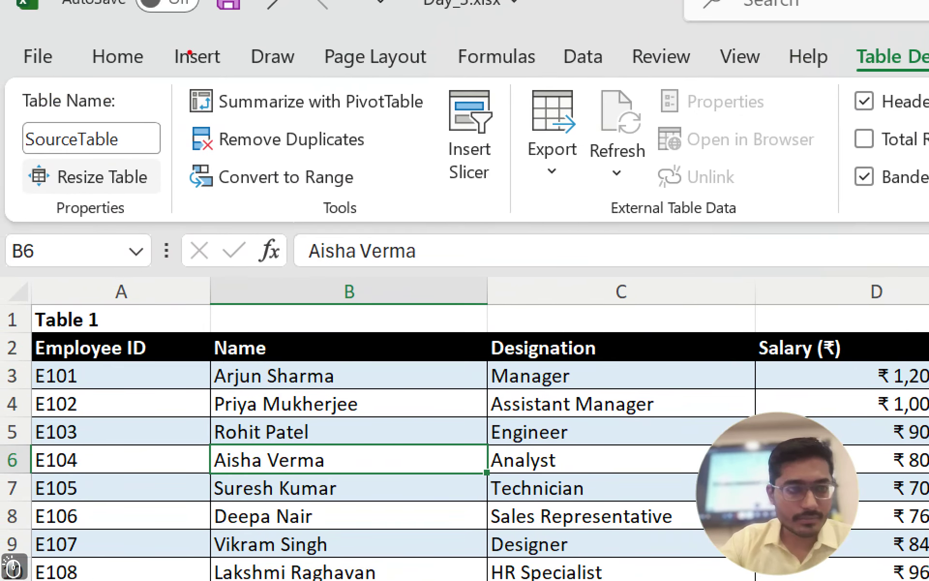
{"action": "mouse_move", "coordinate": [167, 46]}
{"action": "left_mouse_down"}
{"action": "mouse_move", "coordinate": [4, 145]}
{"action": "mouse_move", "coordinate": [78, 76]}
{"action": "left_mouse_up"}
{"action": "mouse_move", "coordinate": [6, 149]}
{"action": "left_mouse_down"}
{"action": "mouse_move", "coordinate": [121, 151]}
{"action": "mouse_move", "coordinate": [9, 157]}
{"action": "left_mouse_up"}
{"action": "key", "text": "Escape"}
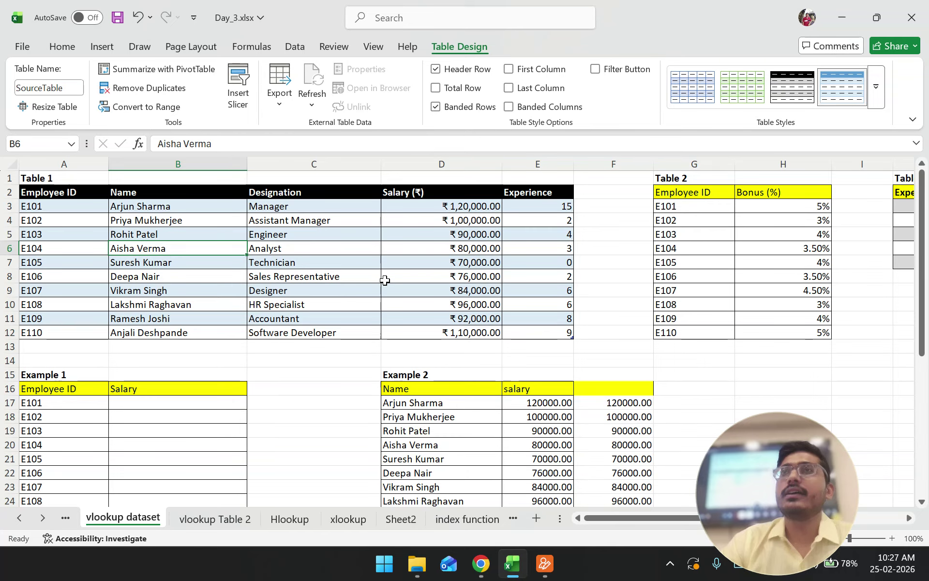
Look over Example 1's Employee ID list and highlight its empty Salary cells B17:B26
{"action": "scroll", "coordinate": [385, 278], "scroll_direction": "down", "scroll_amount": 2}
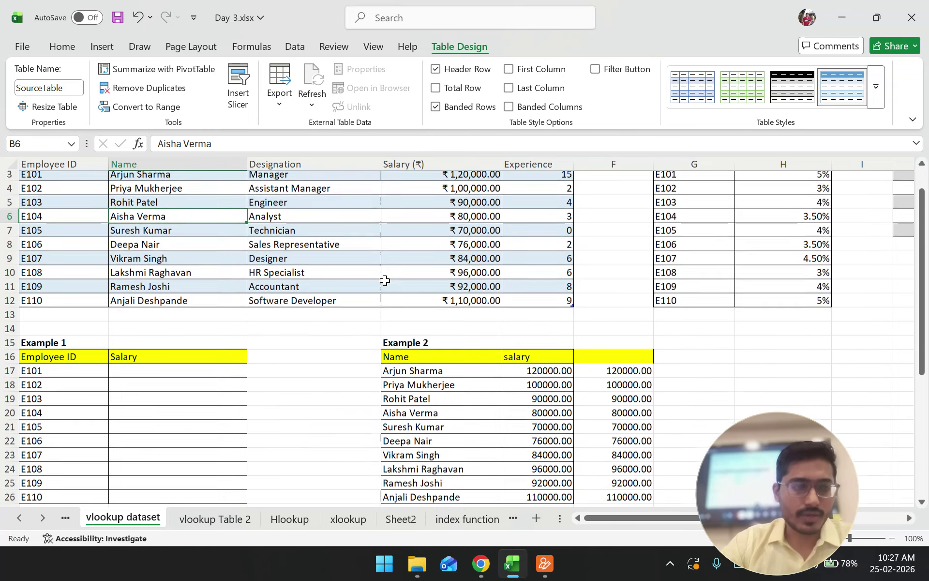
{"action": "left_click_drag", "start_coordinate": [73, 317], "coordinate": [68, 431]}
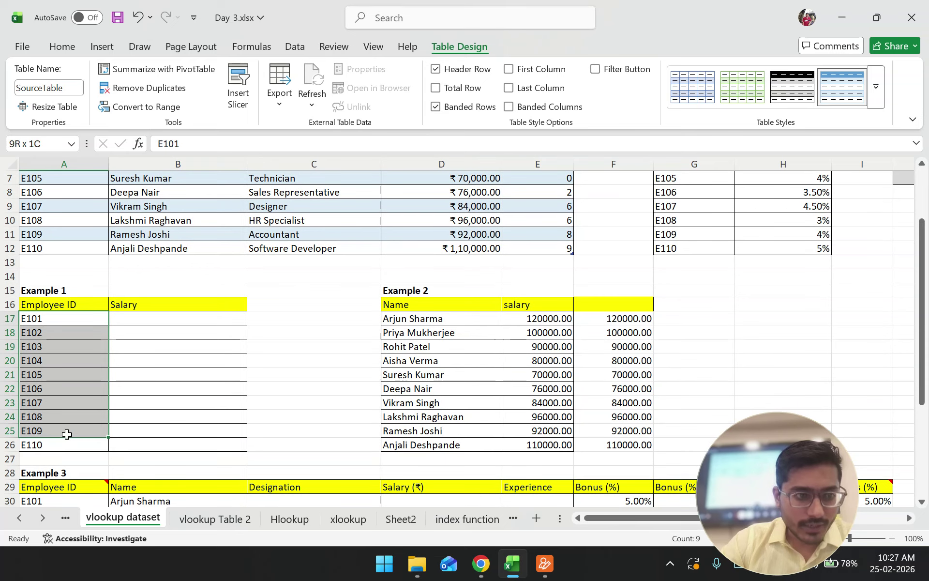
{"action": "scroll", "coordinate": [72, 271], "scroll_direction": "down", "scroll_amount": 1}
{"action": "left_click", "coordinate": [71, 272]}
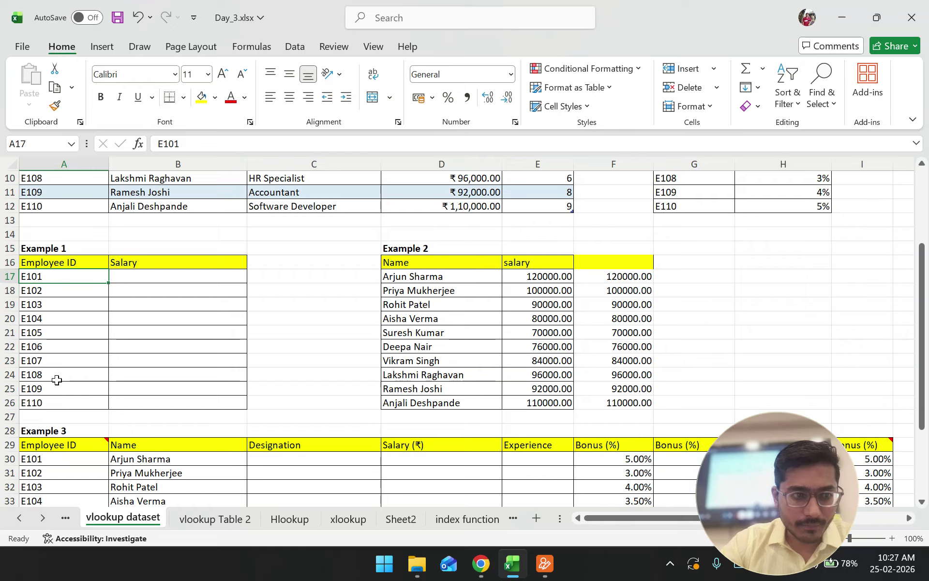
{"action": "left_click_drag", "start_coordinate": [142, 279], "coordinate": [138, 404]}
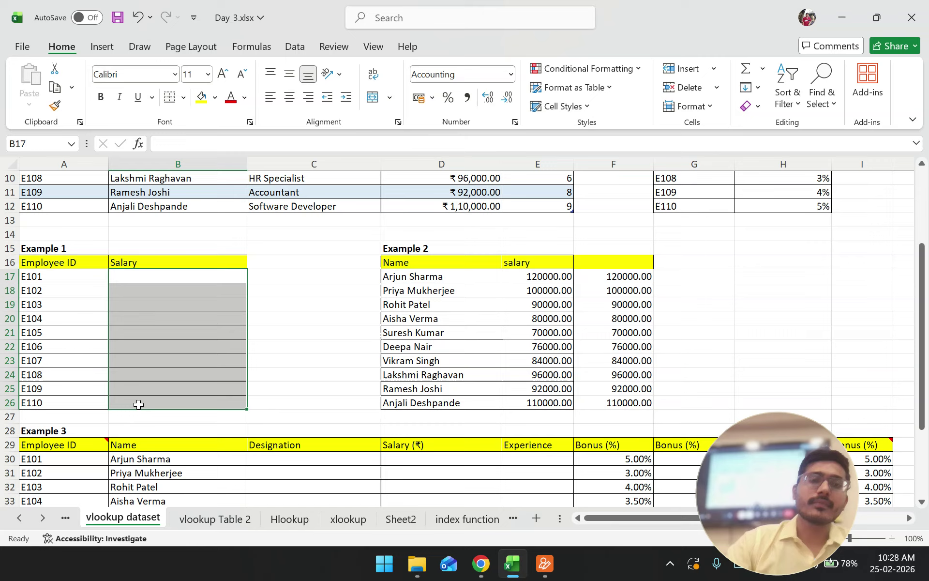
{"action": "left_click", "coordinate": [179, 380]}
{"action": "left_click", "coordinate": [144, 305]}
Look up E101's salary in Table 1 and enter 120000 in cell B17 of Example 1
{"action": "scroll", "coordinate": [284, 327], "scroll_direction": "up", "scroll_amount": 3}
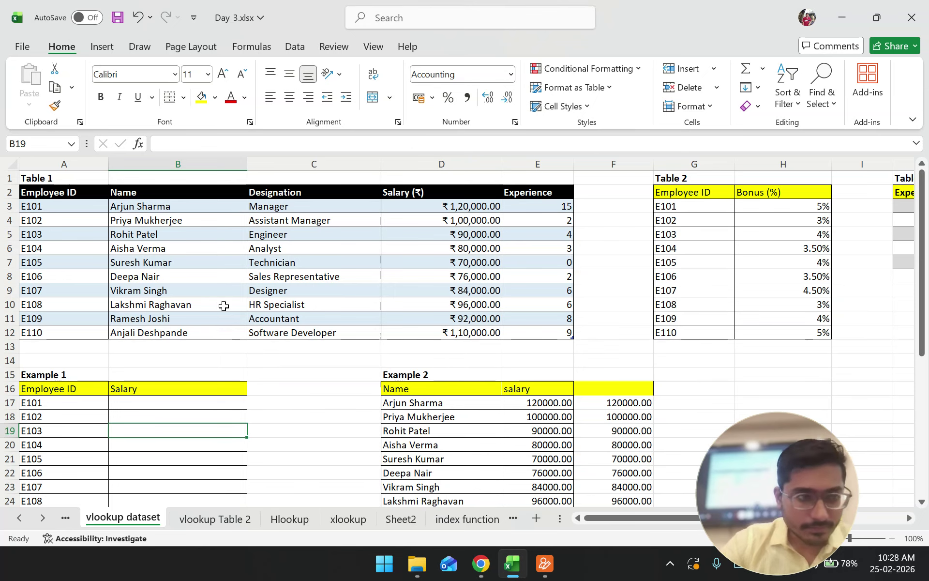
{"action": "left_click", "coordinate": [47, 209]}
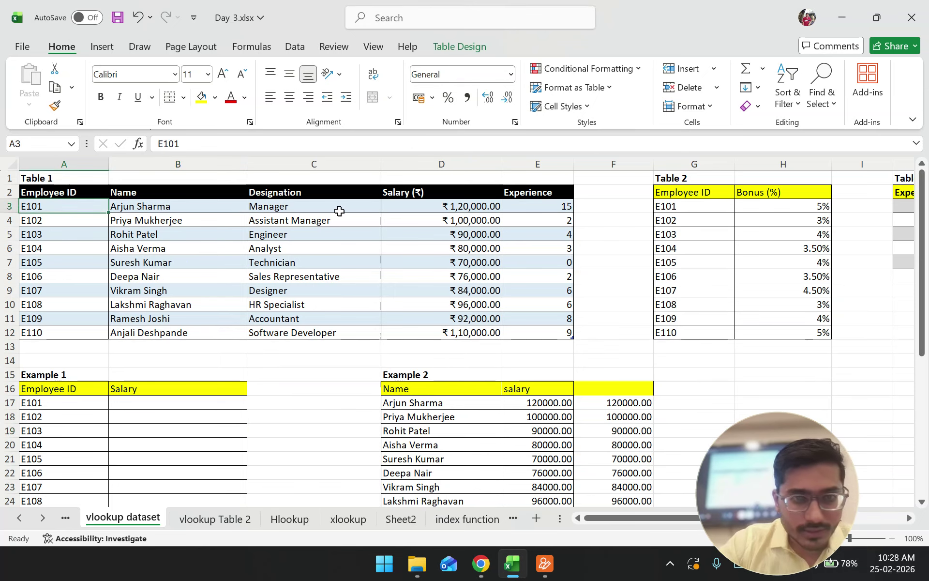
{"action": "left_click", "coordinate": [408, 211]}
{"action": "scroll", "coordinate": [232, 315], "scroll_direction": "down", "scroll_amount": 1}
{"action": "left_click", "coordinate": [177, 356]}
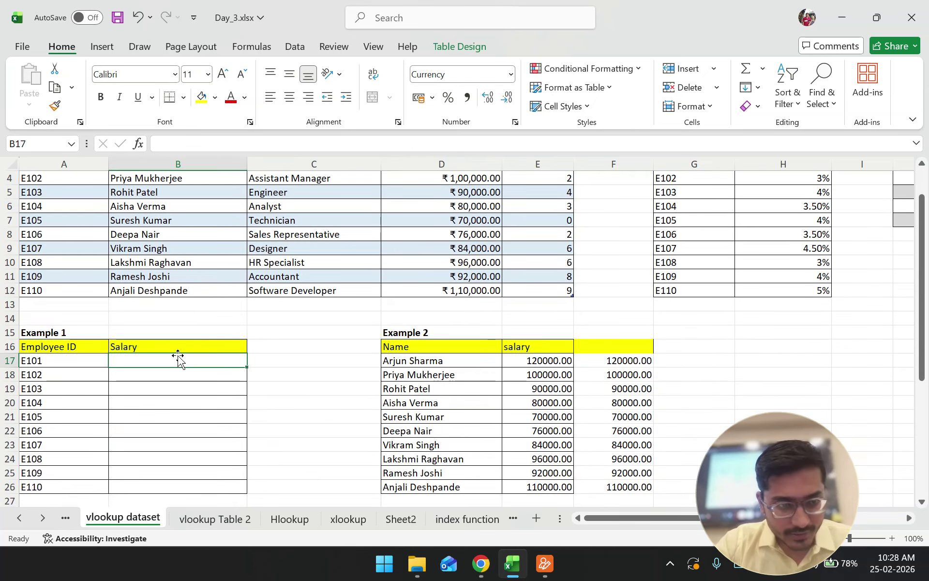
{"action": "type", "text": "120000"}
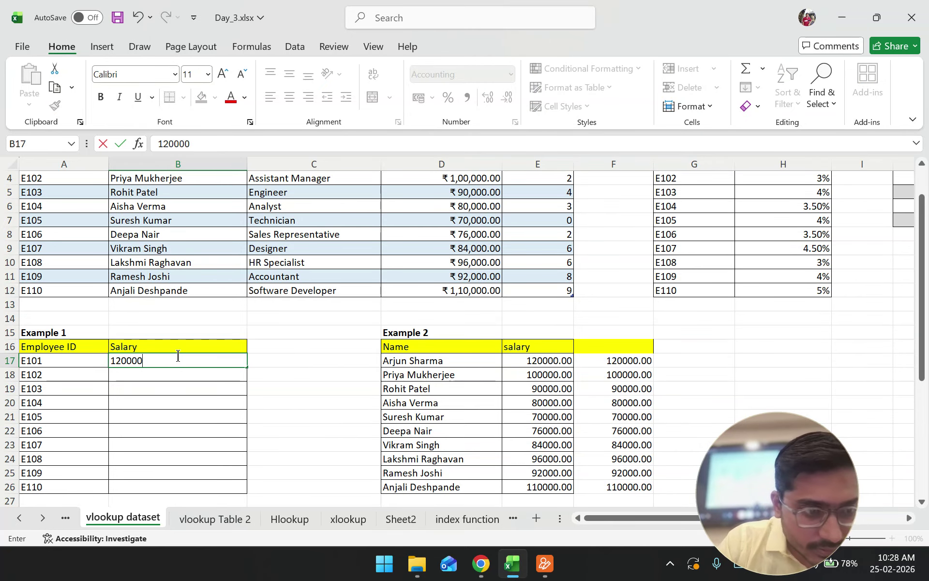
{"action": "key", "text": "Return"}
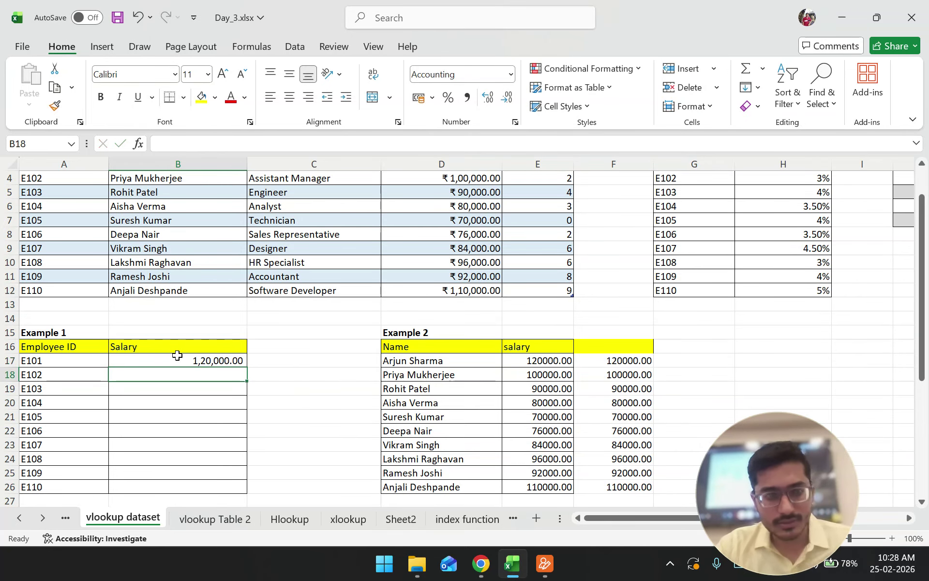
Check E102's salary in Table 1 and enter 100000 in cell B18 of Example 1
{"action": "scroll", "coordinate": [178, 355], "scroll_direction": "up", "scroll_amount": 1}
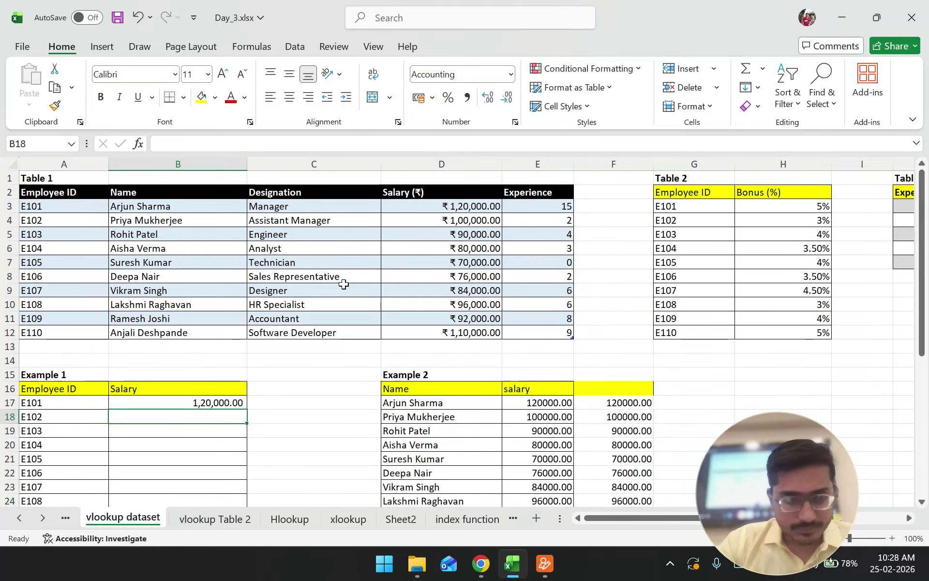
{"action": "scroll", "coordinate": [343, 284], "scroll_direction": "down", "scroll_amount": 2}
{"action": "type", "text": "100000"}
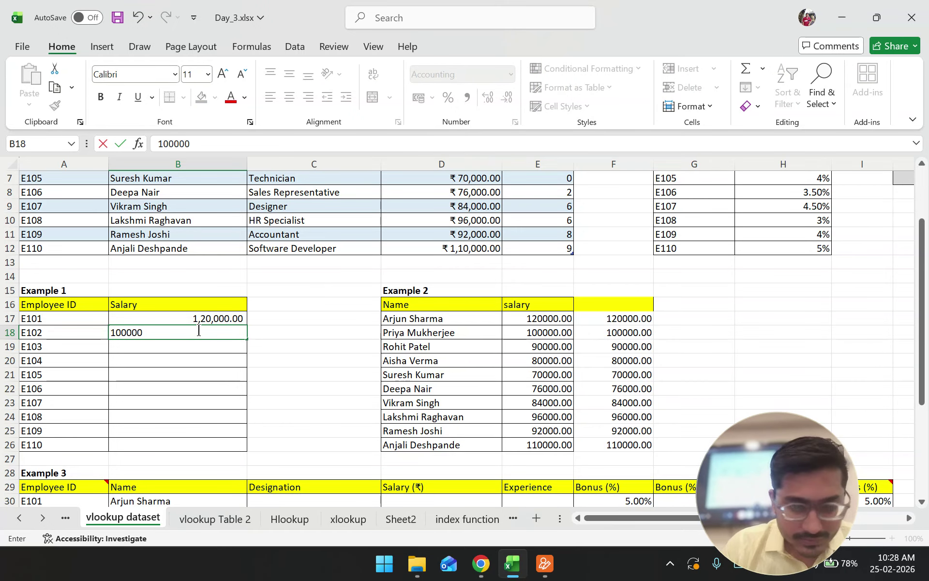
{"action": "key", "text": "Return"}
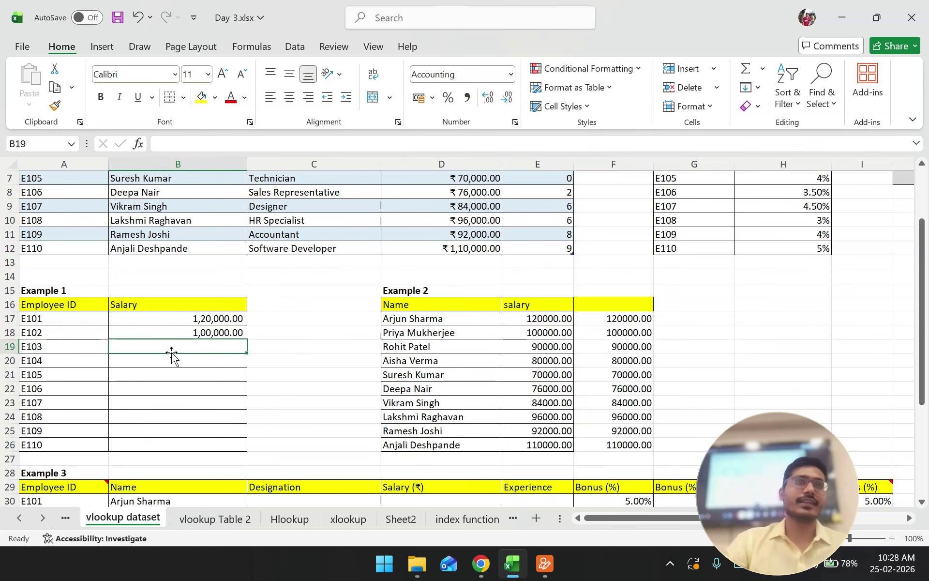
{"action": "scroll", "coordinate": [155, 363], "scroll_direction": "down", "scroll_amount": 3}
{"action": "scroll", "coordinate": [155, 388], "scroll_direction": "up", "scroll_amount": 3}
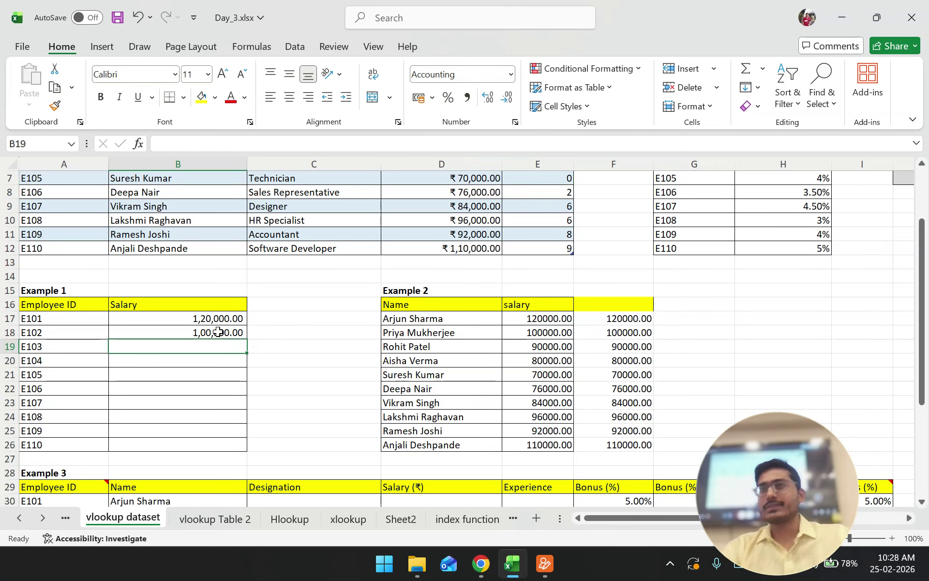
Highlight Example 1's Employee ID and Salary cells A17:B26 to review which salaries are still missing
{"action": "scroll", "coordinate": [219, 332], "scroll_direction": "down", "scroll_amount": 1}
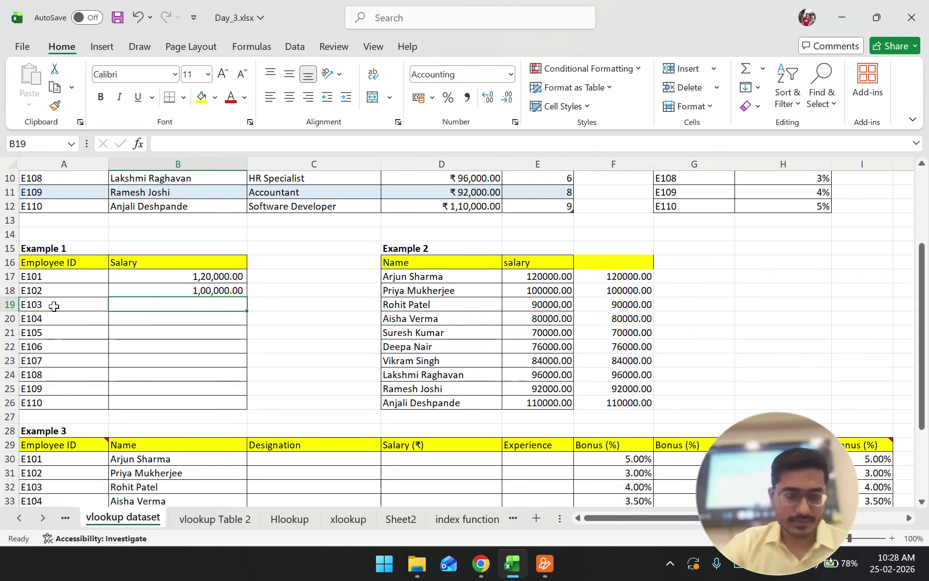
{"action": "left_click", "coordinate": [62, 265]}
{"action": "left_click_drag", "start_coordinate": [73, 281], "coordinate": [180, 399]}
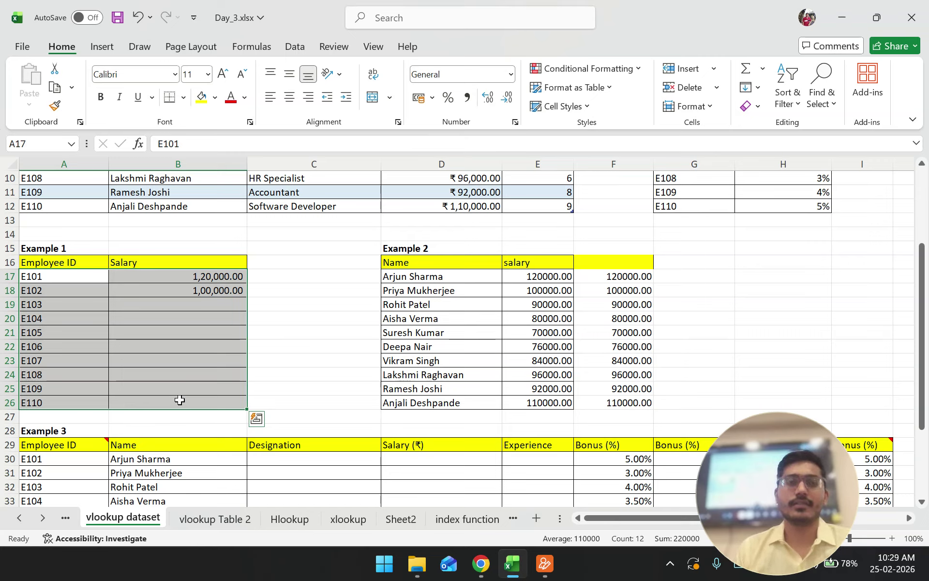
{"action": "left_click", "coordinate": [180, 399]}
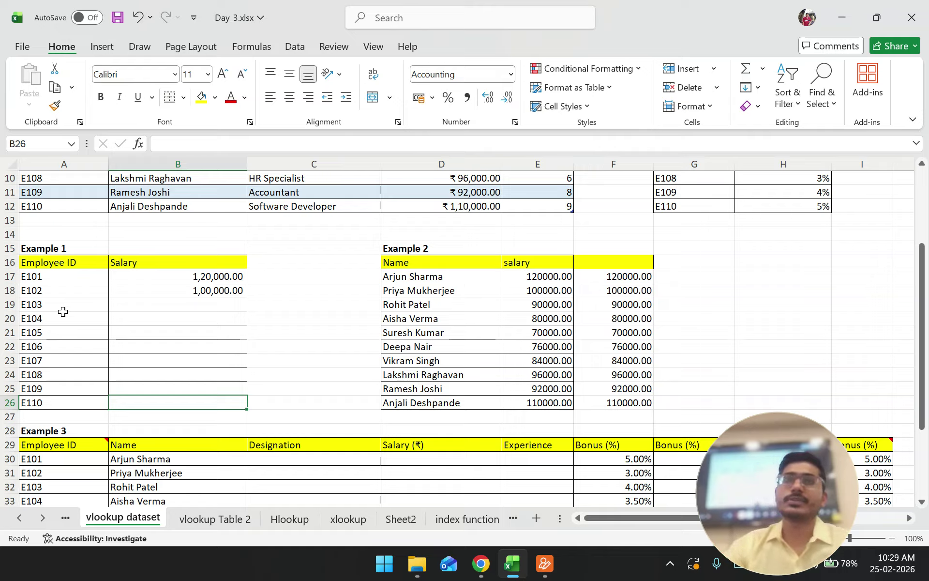
Clear the manually entered salaries from Example 1's Salary cells B17:B26
{"action": "left_click_drag", "start_coordinate": [216, 278], "coordinate": [224, 404]}
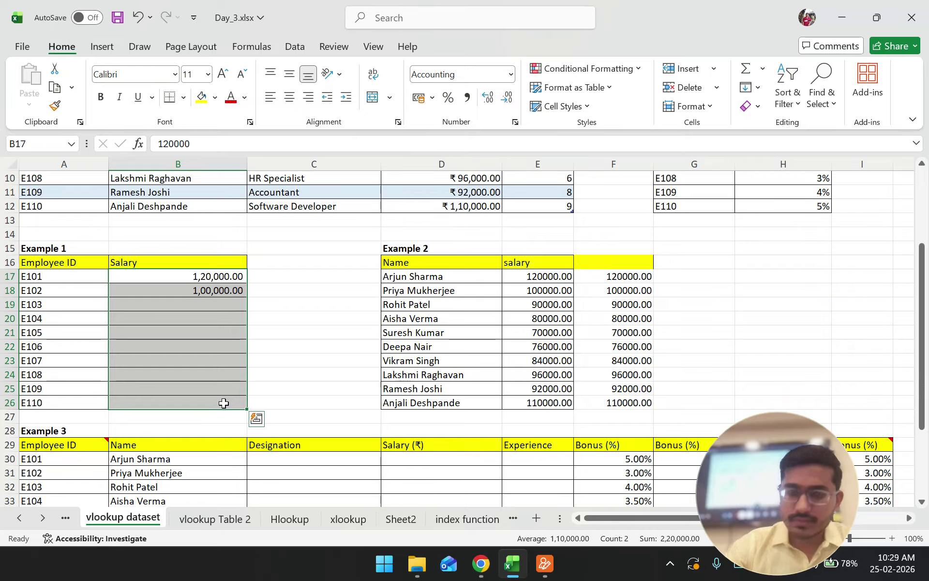
{"action": "key", "text": "Delete"}
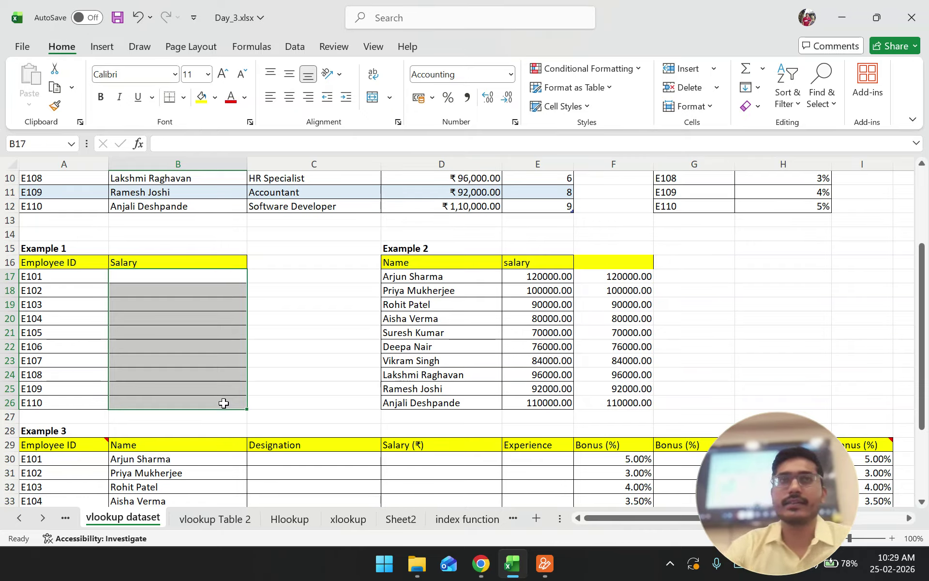
{"action": "left_click", "coordinate": [313, 356]}
Compare Table 1's Employee ID column with Example 1 and highlight the empty Salary cells
{"action": "scroll", "coordinate": [313, 355], "scroll_direction": "up", "scroll_amount": 2}
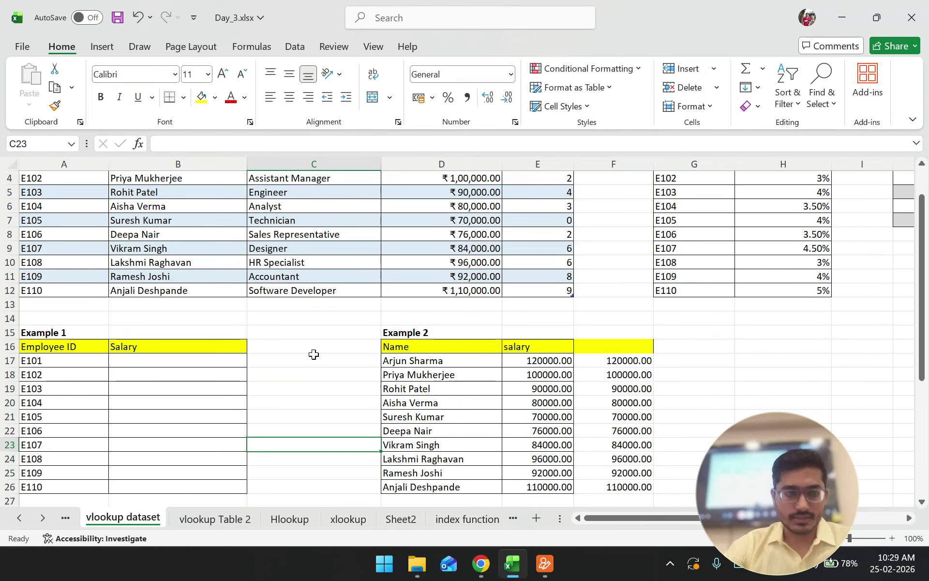
{"action": "scroll", "coordinate": [314, 355], "scroll_direction": "down", "scroll_amount": 1}
{"action": "scroll", "coordinate": [313, 355], "scroll_direction": "up", "scroll_amount": 2}
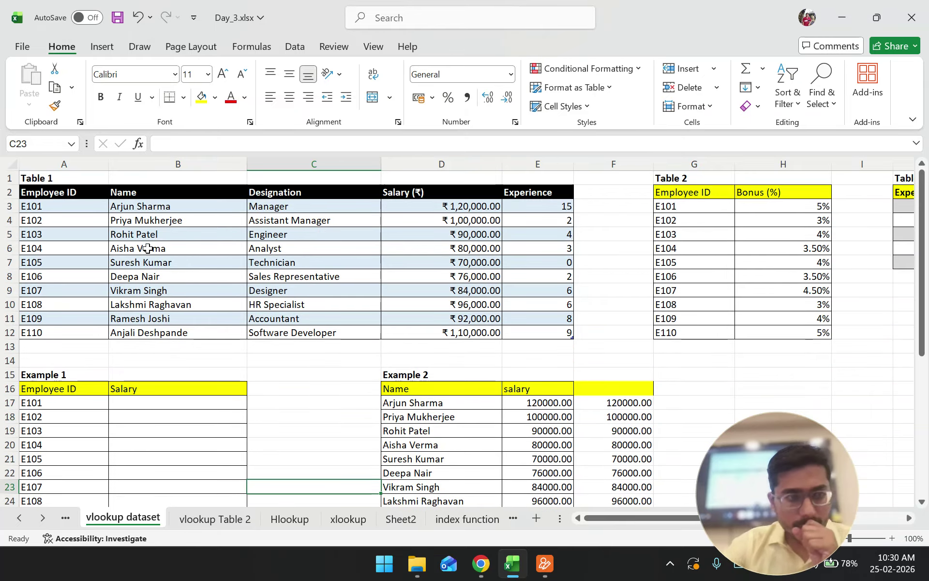
{"action": "left_click_drag", "start_coordinate": [63, 206], "coordinate": [62, 318]}
{"action": "scroll", "coordinate": [196, 379], "scroll_direction": "down", "scroll_amount": 2}
{"action": "left_click_drag", "start_coordinate": [162, 306], "coordinate": [170, 431]}
{"action": "left_click", "coordinate": [303, 356]}
{"action": "scroll", "coordinate": [477, 293], "scroll_direction": "up", "scroll_amount": 2}
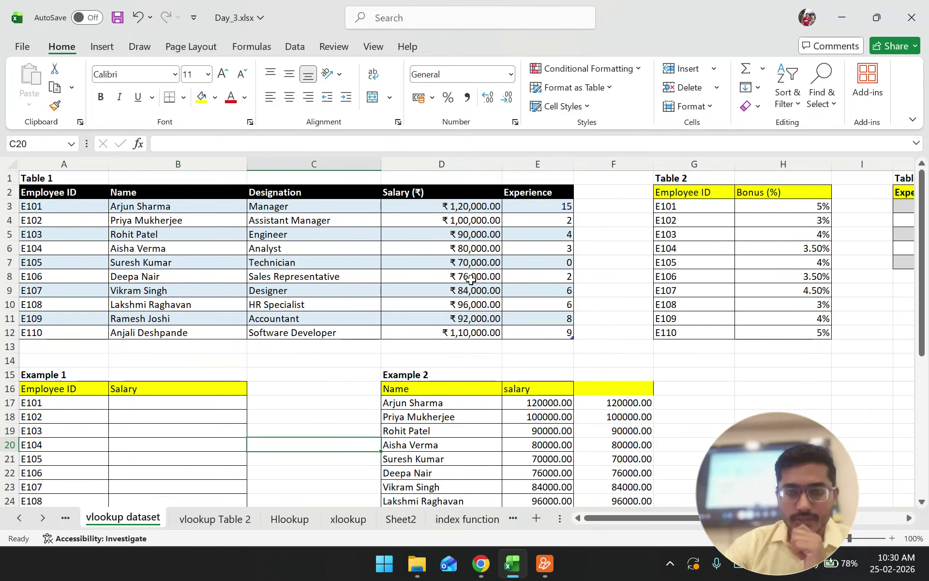
Copy Table 1's salaries D3:D12 and paste them into Example 1's Salary column from cell B17
{"action": "left_click_drag", "start_coordinate": [426, 206], "coordinate": [430, 332]}
{"action": "key", "text": "ctrl+c"}
{"action": "scroll", "coordinate": [326, 321], "scroll_direction": "down", "scroll_amount": 2}
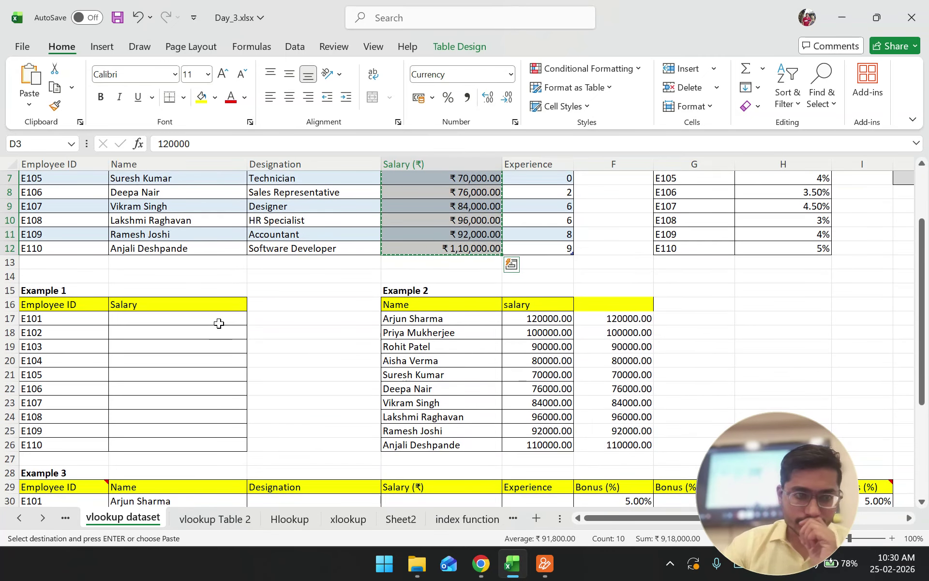
{"action": "left_click", "coordinate": [219, 324]}
{"action": "key", "text": "ctrl+v"}
{"action": "left_click", "coordinate": [352, 360]}
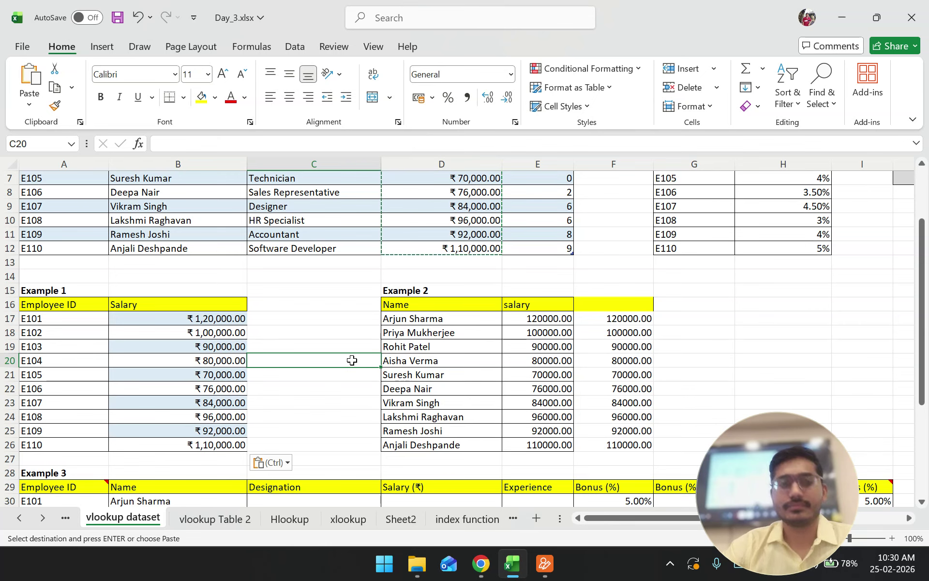
Swap two employee IDs in Example 1 by setting cell A23 to E103 and cell A19 to E107
{"action": "scroll", "coordinate": [297, 332], "scroll_direction": "down", "scroll_amount": 1}
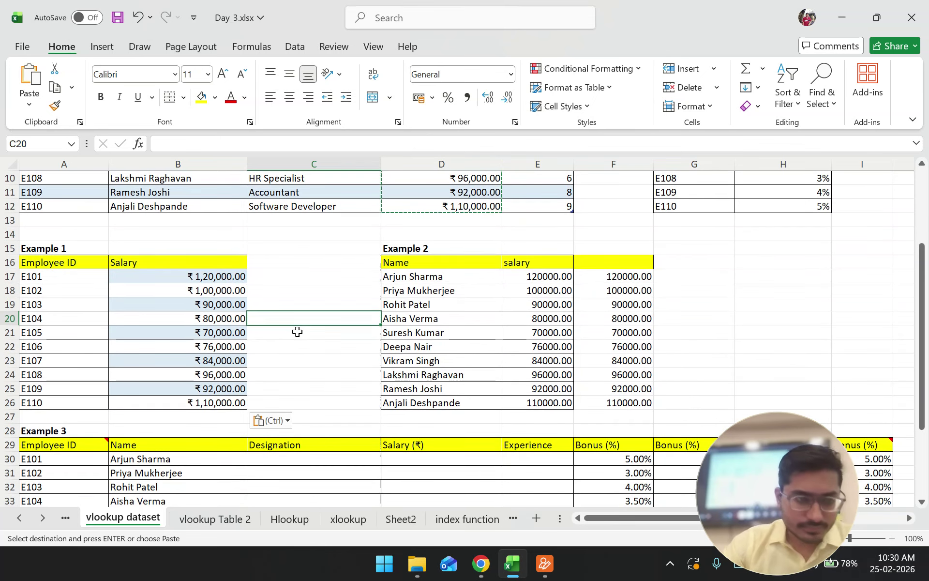
{"action": "left_click_drag", "start_coordinate": [73, 347], "coordinate": [114, 353]}
{"action": "double_click", "coordinate": [69, 360]}
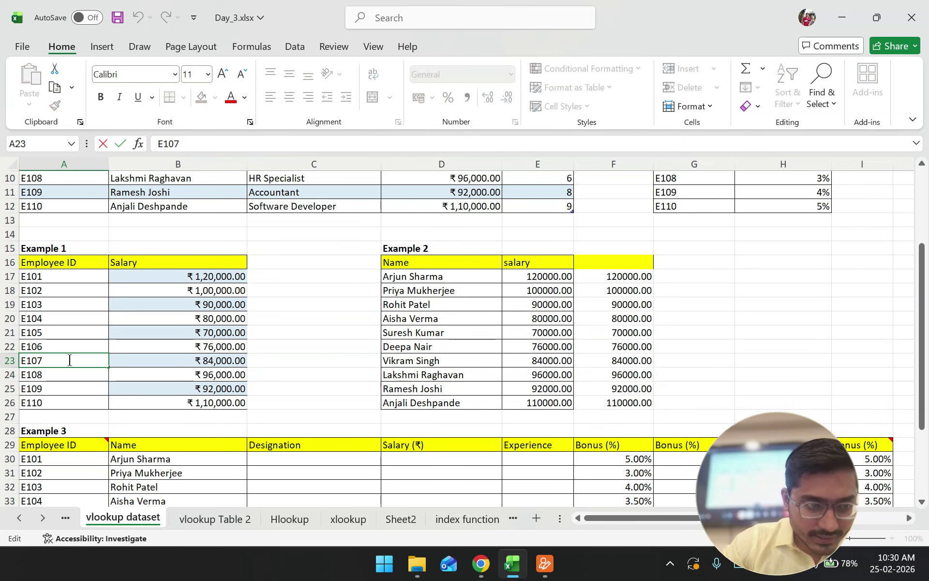
{"action": "key", "text": "BackSpace"}
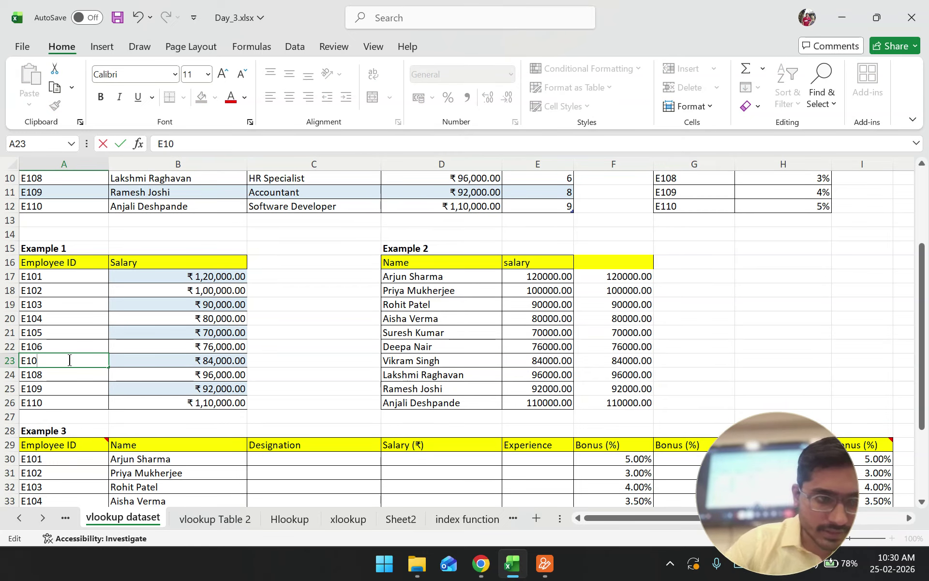
{"action": "type", "text": "3"}
{"action": "left_click", "coordinate": [60, 304]}
{"action": "double_click", "coordinate": [60, 303]}
{"action": "key", "text": "BackSpace"}
{"action": "type", "text": "7"}
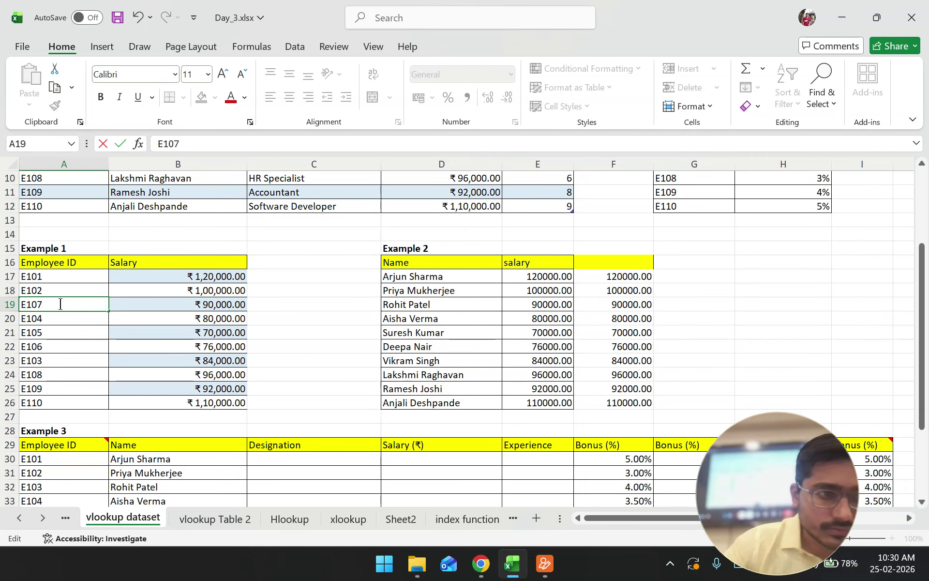
{"action": "left_click", "coordinate": [77, 347]}
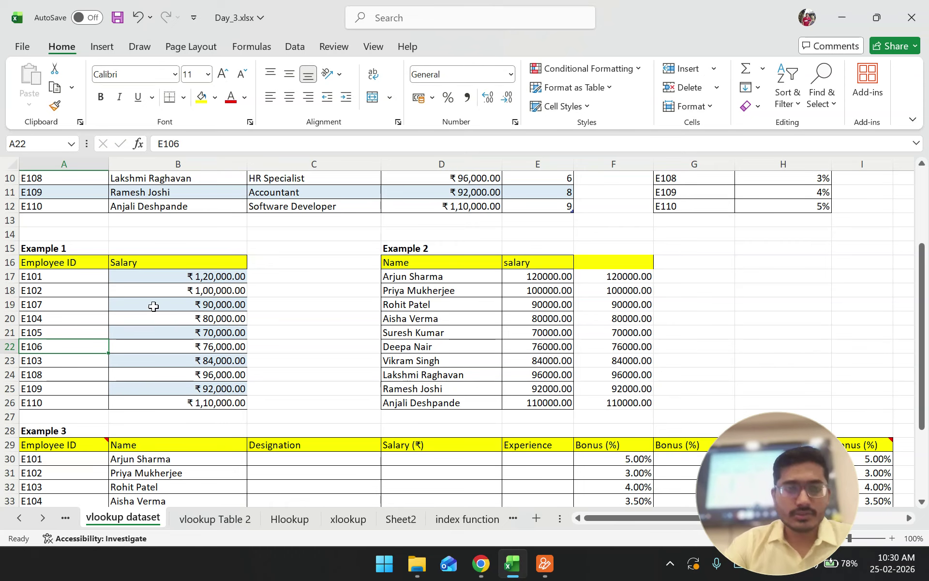
Highlight Example 1's pasted salaries B17:B25 and compare them with the employee IDs in Table 1
{"action": "left_click_drag", "start_coordinate": [179, 274], "coordinate": [181, 391]}
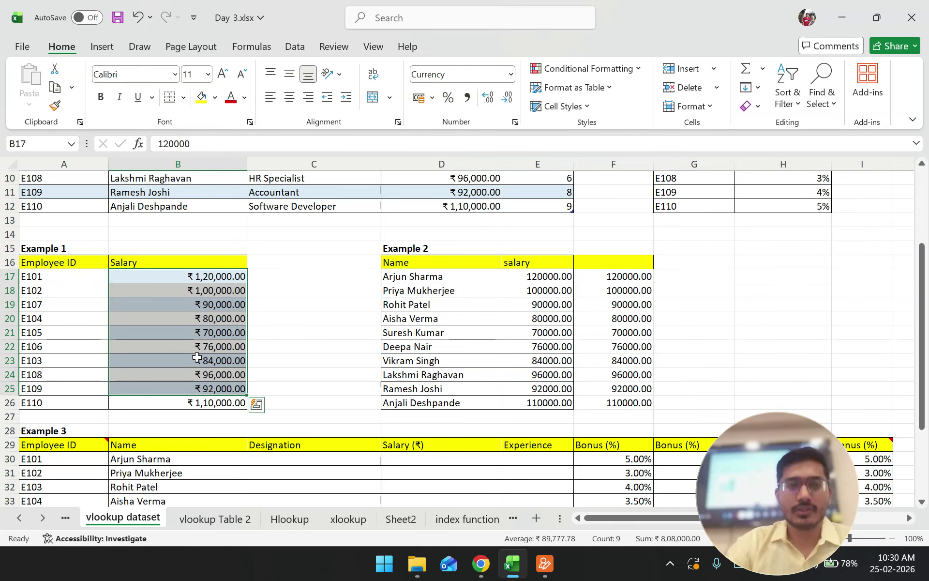
{"action": "scroll", "coordinate": [197, 357], "scroll_direction": "up", "scroll_amount": 3}
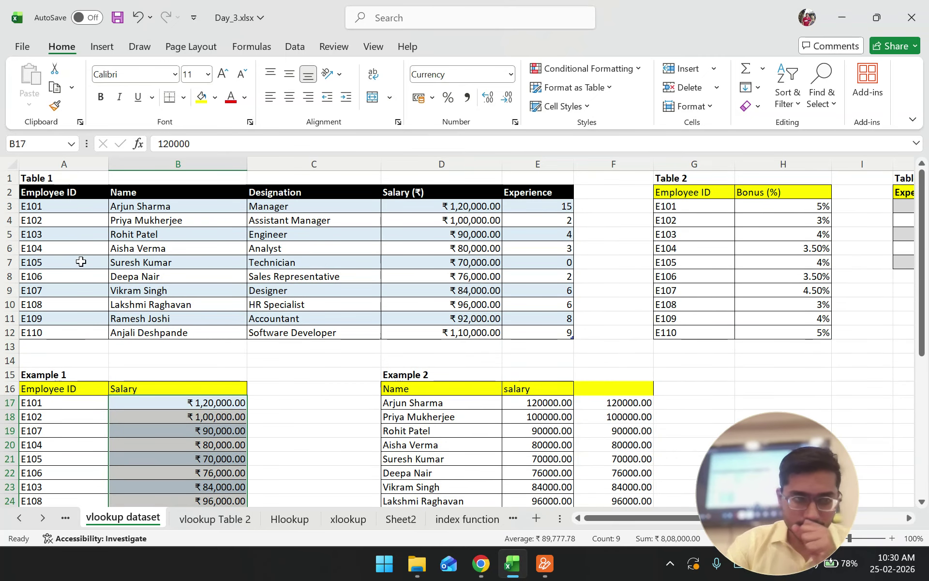
{"action": "scroll", "coordinate": [85, 281], "scroll_direction": "down", "scroll_amount": 2}
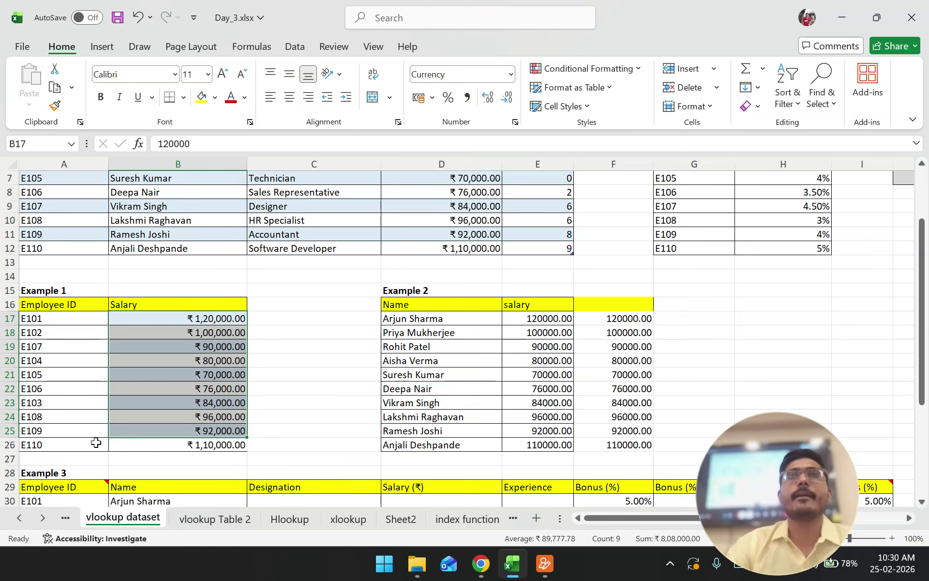
{"action": "left_click", "coordinate": [274, 389]}
{"action": "scroll", "coordinate": [280, 377], "scroll_direction": "down", "scroll_amount": 1}
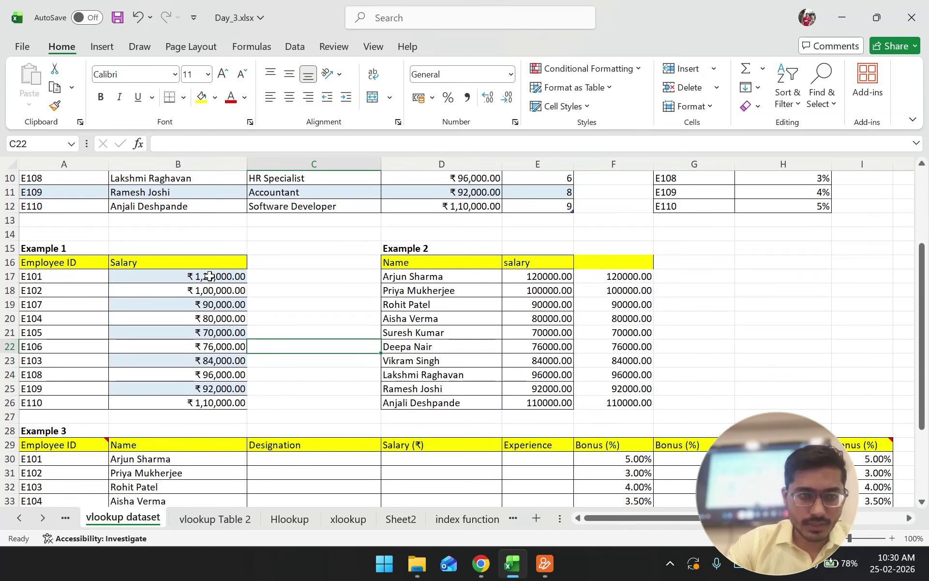
Undo the employee ID swaps and the pasted salaries in Example 1
{"action": "left_click", "coordinate": [209, 276]}
{"action": "key", "text": "ctrl+z"}
{"action": "key", "text": "ctrl+z"}
{"action": "key", "text": "ctrl+z"}
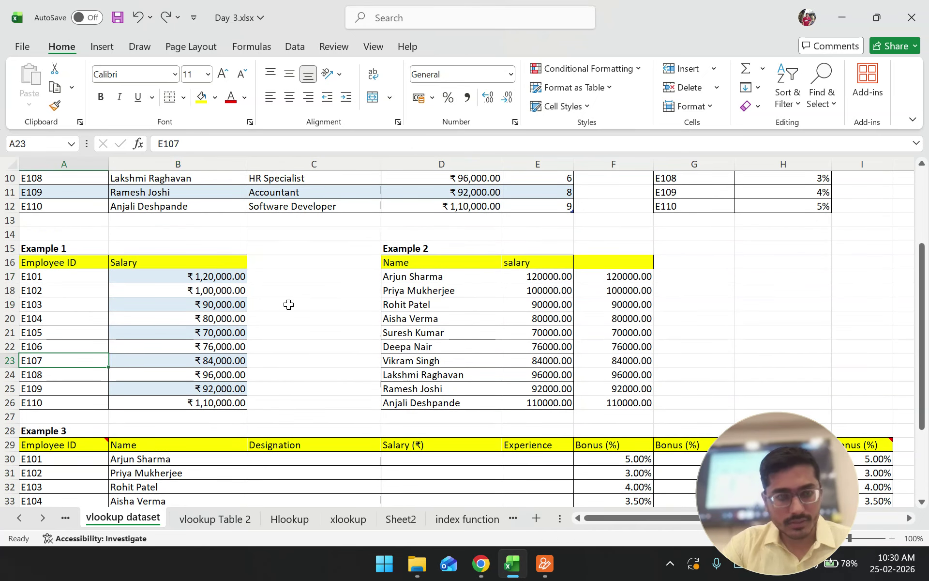
{"action": "left_click", "coordinate": [290, 304]}
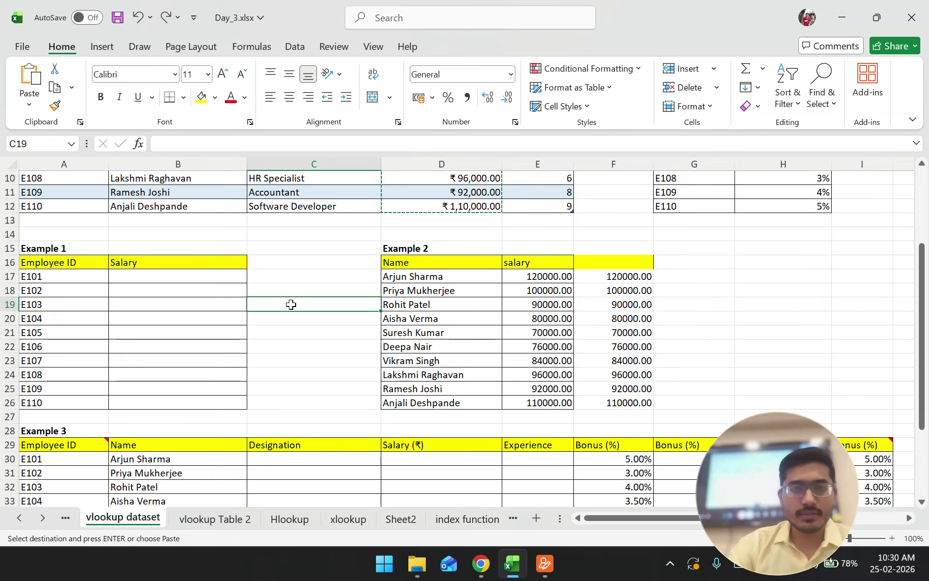
Circle Table 1's data on screen, sketch an arrow from it to Example 1's Salary column, and clear the annotations
{"action": "scroll", "coordinate": [291, 304], "scroll_direction": "up", "scroll_amount": 2}
{"action": "scroll", "coordinate": [290, 304], "scroll_direction": "up", "scroll_amount": 1}
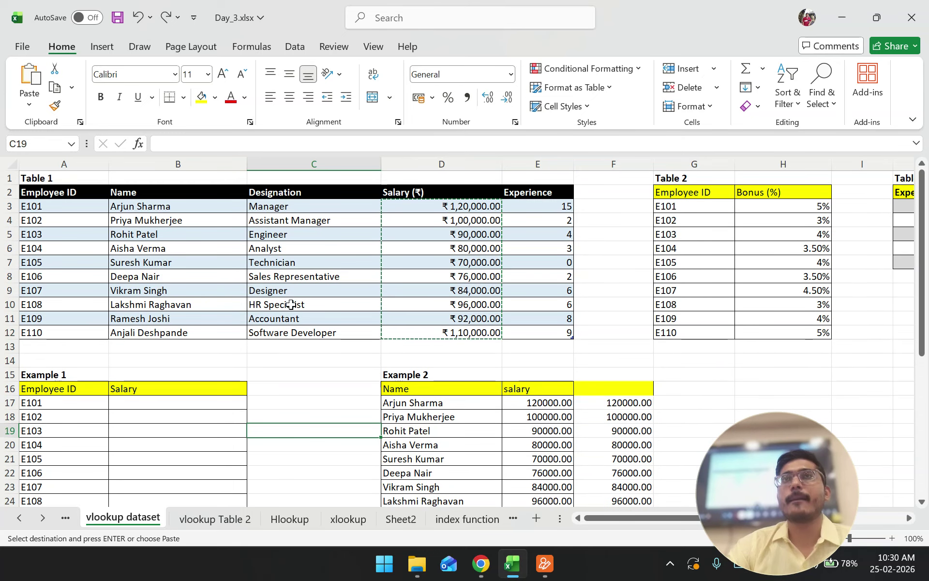
{"action": "scroll", "coordinate": [293, 304], "scroll_direction": "down", "scroll_amount": 1}
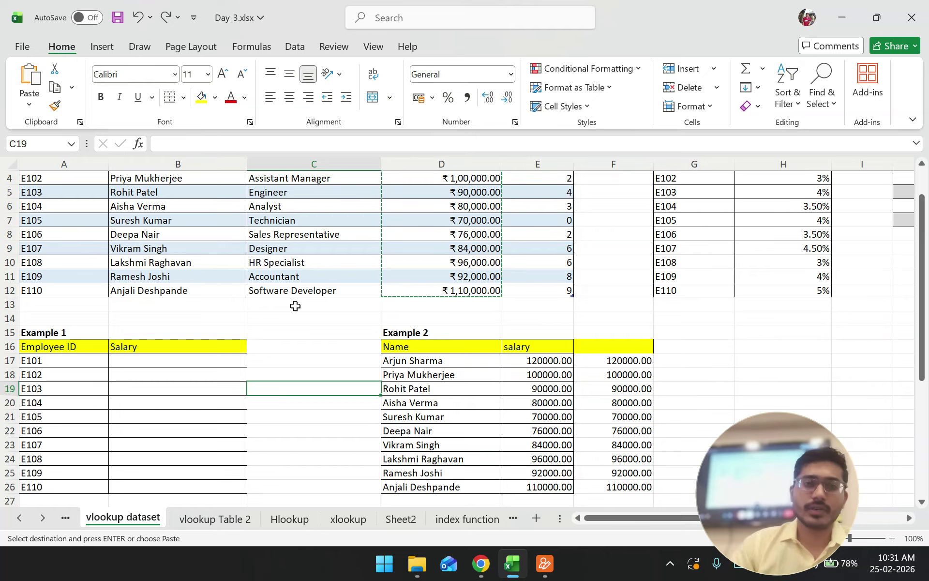
{"action": "key", "text": "ctrl+2"}
{"action": "mouse_move", "coordinate": [381, 159]}
{"action": "left_mouse_down"}
{"action": "mouse_move", "coordinate": [100, 231]}
{"action": "mouse_move", "coordinate": [315, 165]}
{"action": "left_mouse_up"}
{"action": "mouse_move", "coordinate": [417, 263]}
{"action": "left_mouse_down"}
{"action": "mouse_move", "coordinate": [249, 354]}
{"action": "mouse_move", "coordinate": [280, 348]}
{"action": "left_mouse_up"}
{"action": "left_click", "coordinate": [266, 330]}
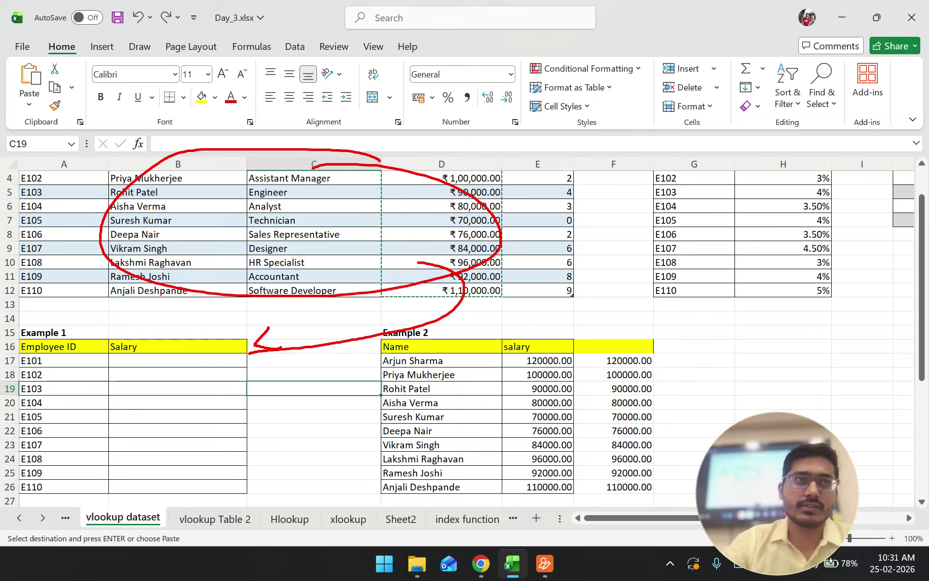
{"action": "key", "text": "Escape"}
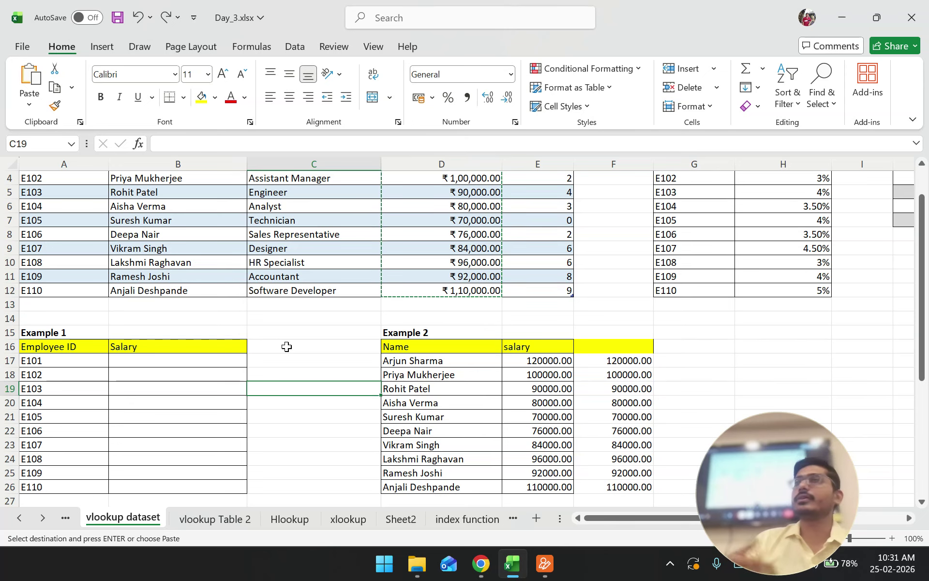
Enter Vlookup, Hlookup and Xlookup in cells C16, C17 and C18 beside Example 1
{"action": "left_click", "coordinate": [287, 347]}
{"action": "type", "text": "Vloo"}
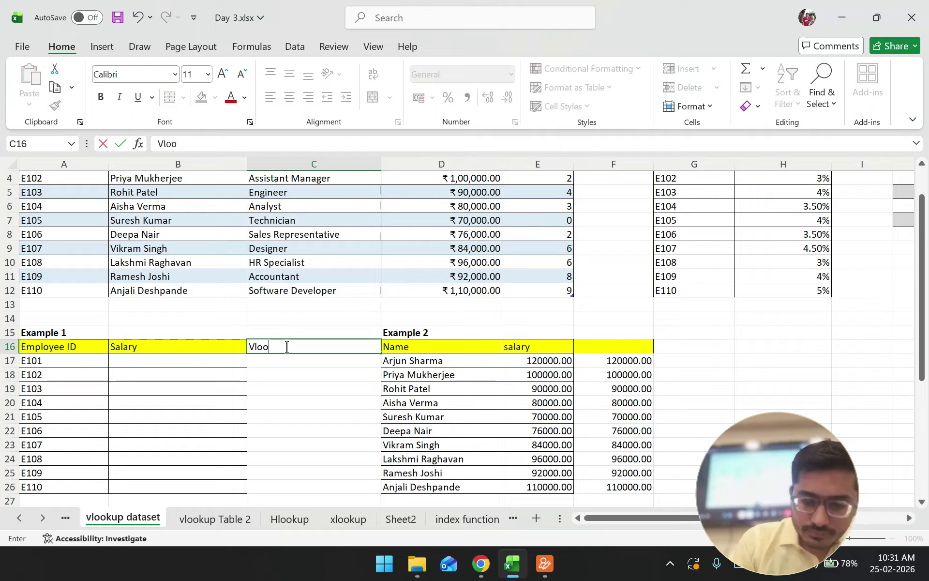
{"action": "type", "text": "kup"}
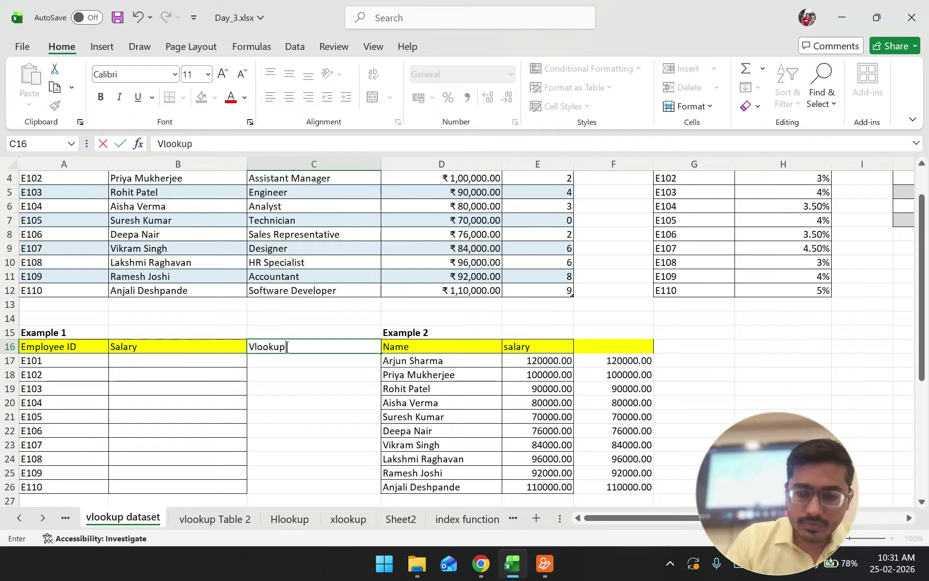
{"action": "key", "text": "Return"}
{"action": "type", "text": "Hlookup"}
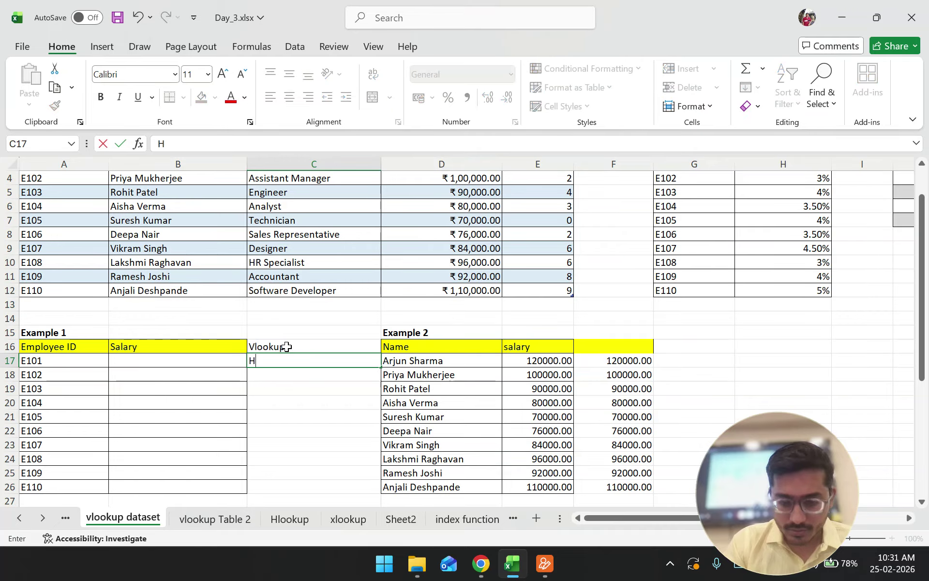
{"action": "key", "text": "Return"}
{"action": "type", "text": "Xlookup"}
{"action": "key", "text": "Return"}
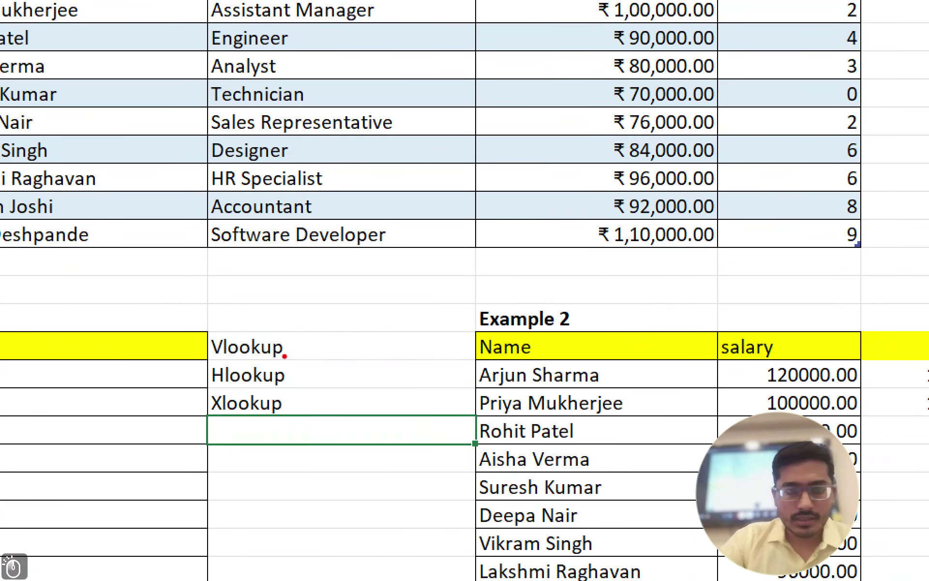
Underline Vlookup, Hlookup and Xlookup on the magnified screen, and close the magnified view
{"action": "left_click_drag", "start_coordinate": [190, 352], "coordinate": [322, 354]}
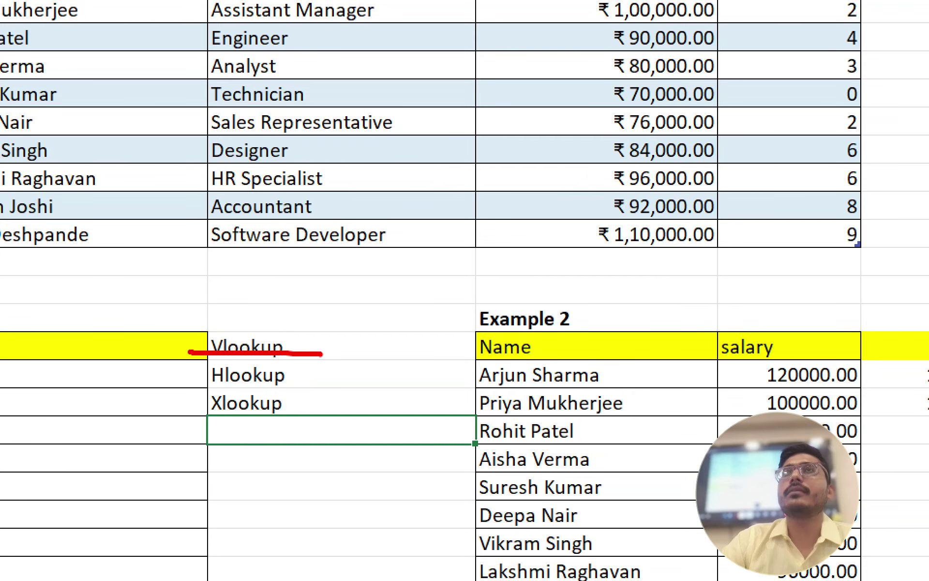
{"action": "left_click_drag", "start_coordinate": [193, 387], "coordinate": [359, 391]}
{"action": "left_click_drag", "start_coordinate": [184, 417], "coordinate": [356, 421]}
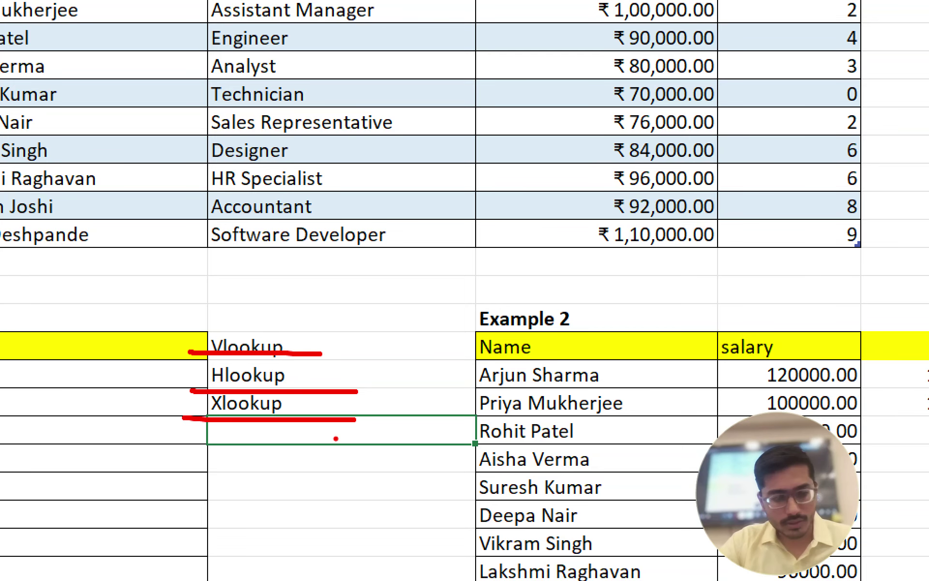
{"action": "key", "text": "Escape"}
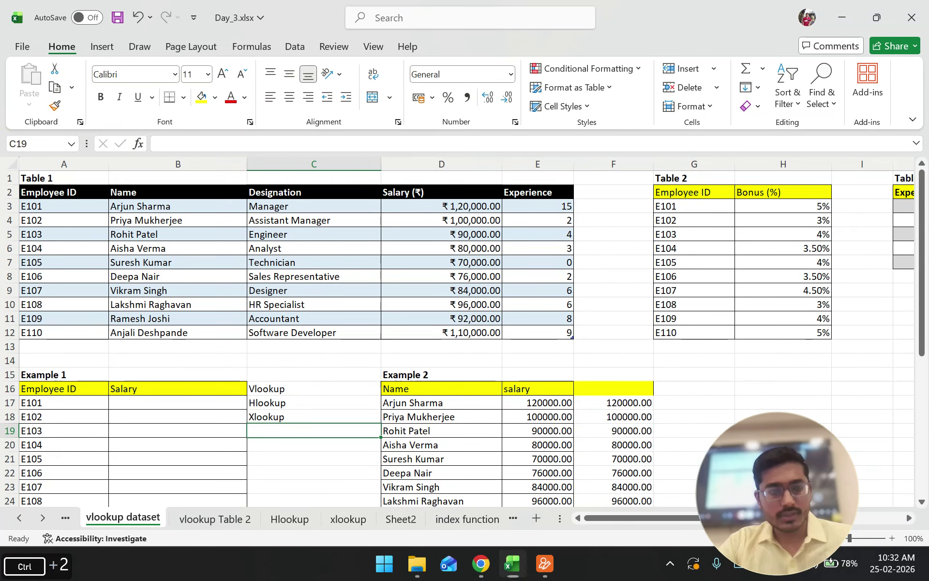
Sketch a downward arrow over Table 1's Name column, outline the Designation column, and clear the annotations
{"action": "key", "text": "ctrl+2"}
{"action": "mouse_move", "coordinate": [174, 163]}
{"action": "left_mouse_down"}
{"action": "mouse_move", "coordinate": [164, 322]}
{"action": "mouse_move", "coordinate": [138, 287]}
{"action": "mouse_move", "coordinate": [163, 324]}
{"action": "left_mouse_up"}
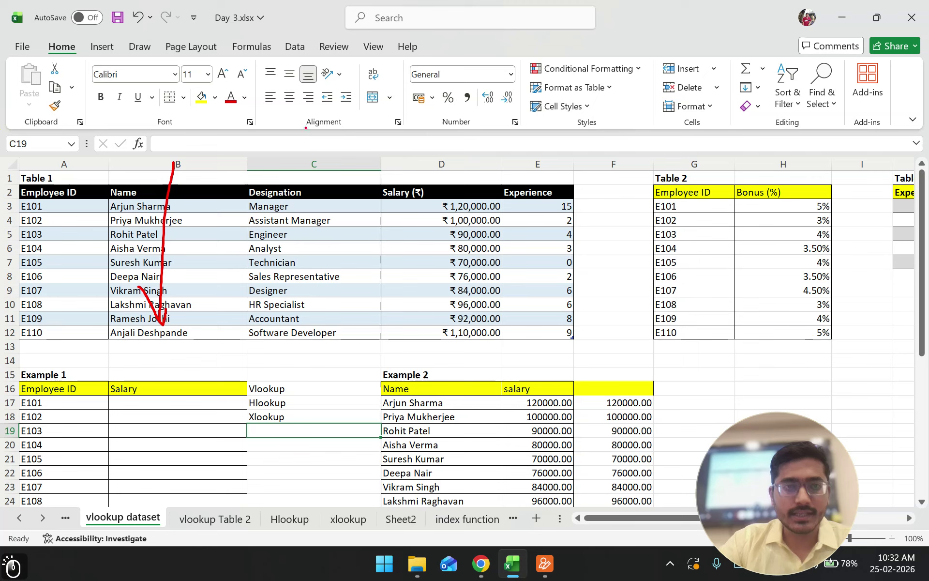
{"action": "mouse_move", "coordinate": [371, 135]}
{"action": "left_mouse_down"}
{"action": "mouse_move", "coordinate": [263, 285]}
{"action": "mouse_move", "coordinate": [362, 365]}
{"action": "mouse_move", "coordinate": [384, 167]}
{"action": "left_mouse_up"}
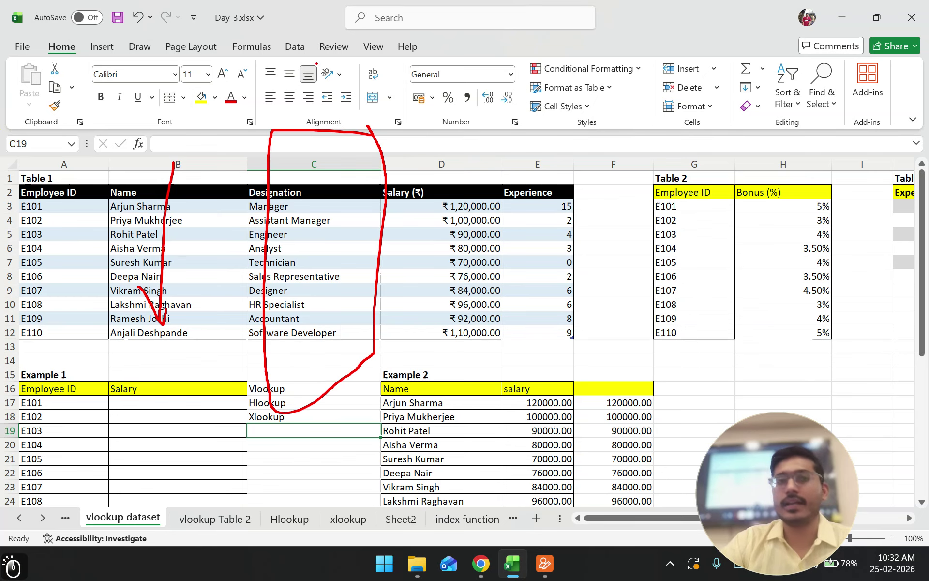
{"action": "key", "text": "Escape"}
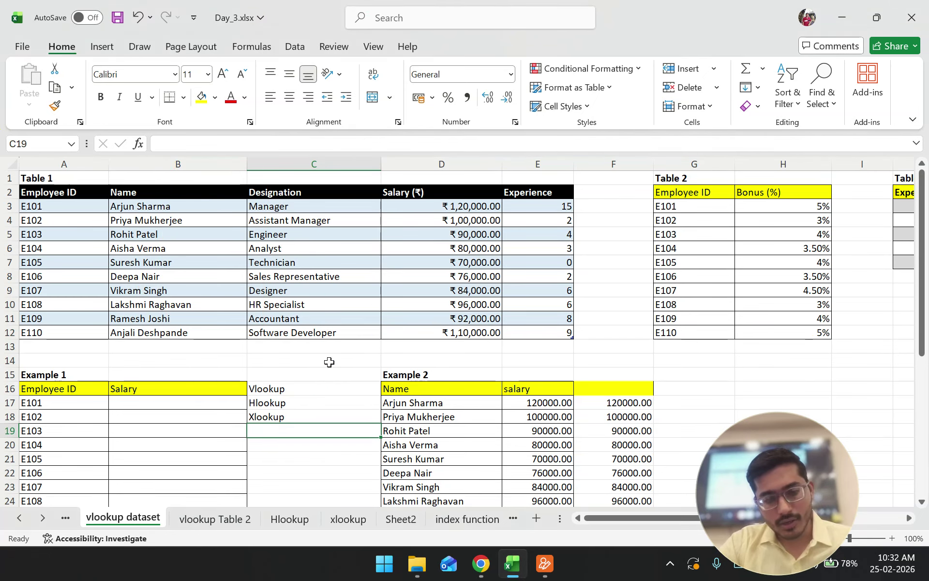
Draw lines across Table 1 below the E103 and E106 rows, loop around its last rows, and clear the annotations
{"action": "key", "text": "ctrl+2"}
{"action": "left_click_drag", "start_coordinate": [76, 245], "coordinate": [596, 245]}
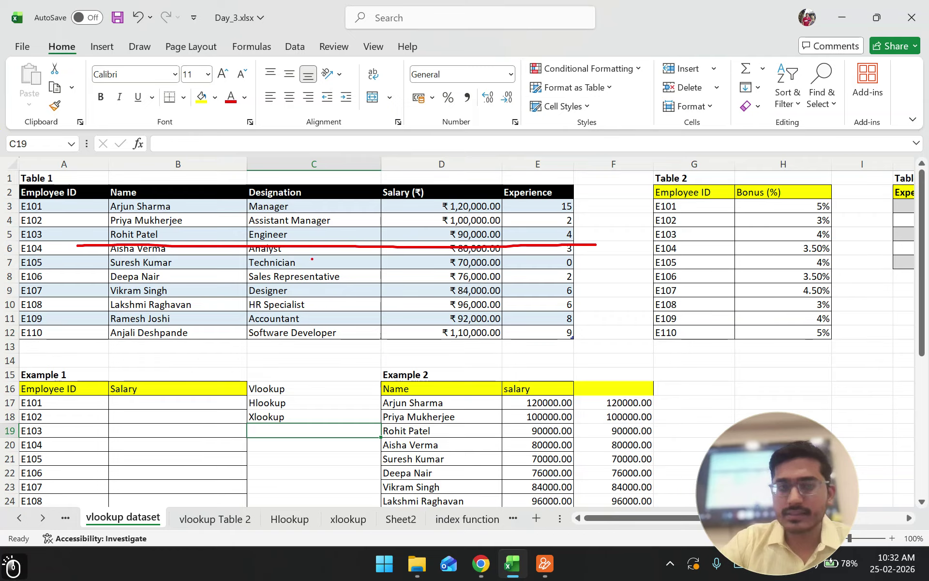
{"action": "mouse_move", "coordinate": [237, 293]}
{"action": "left_mouse_down"}
{"action": "mouse_move", "coordinate": [165, 310]}
{"action": "mouse_move", "coordinate": [471, 357]}
{"action": "mouse_move", "coordinate": [620, 293]}
{"action": "mouse_move", "coordinate": [231, 284]}
{"action": "left_mouse_up"}
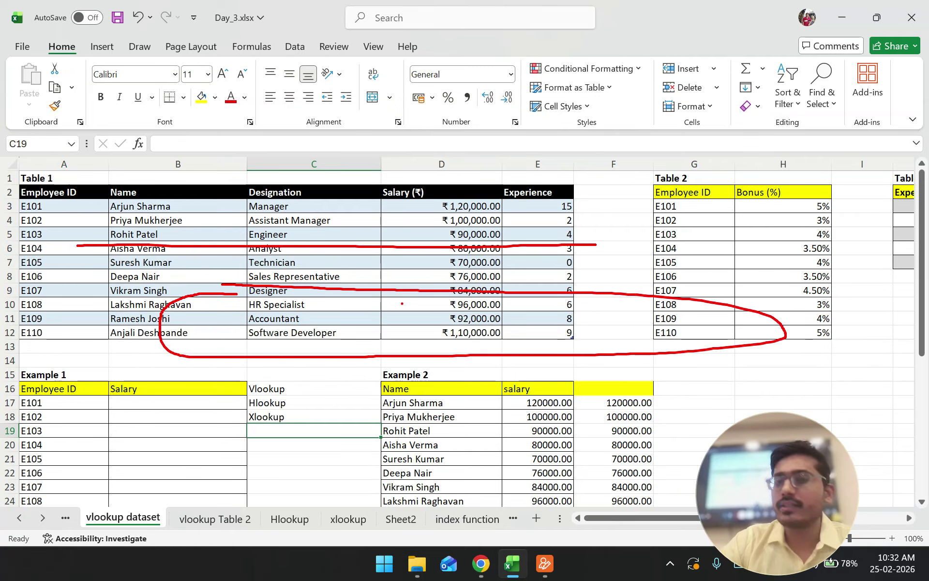
{"action": "left_click_drag", "start_coordinate": [101, 278], "coordinate": [537, 282]}
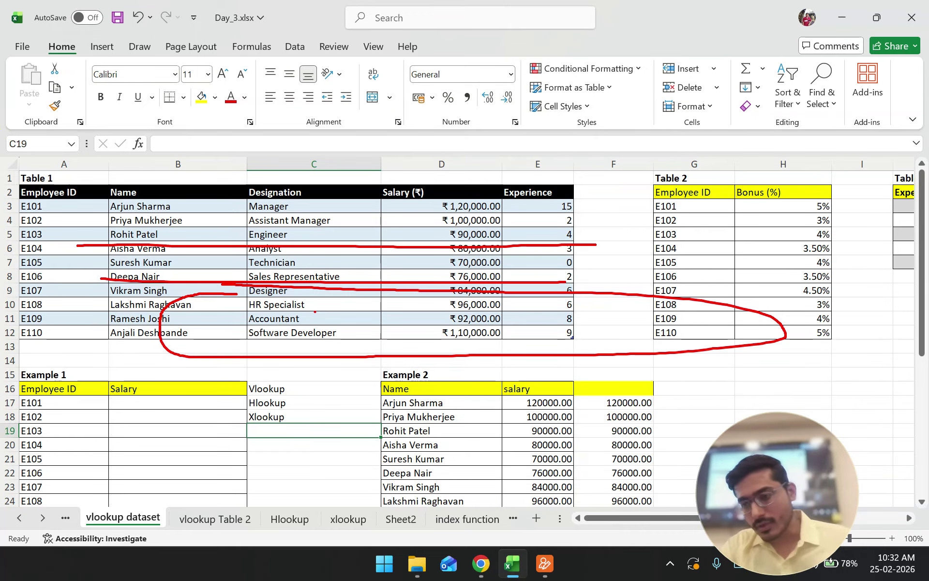
{"action": "key", "text": "Escape"}
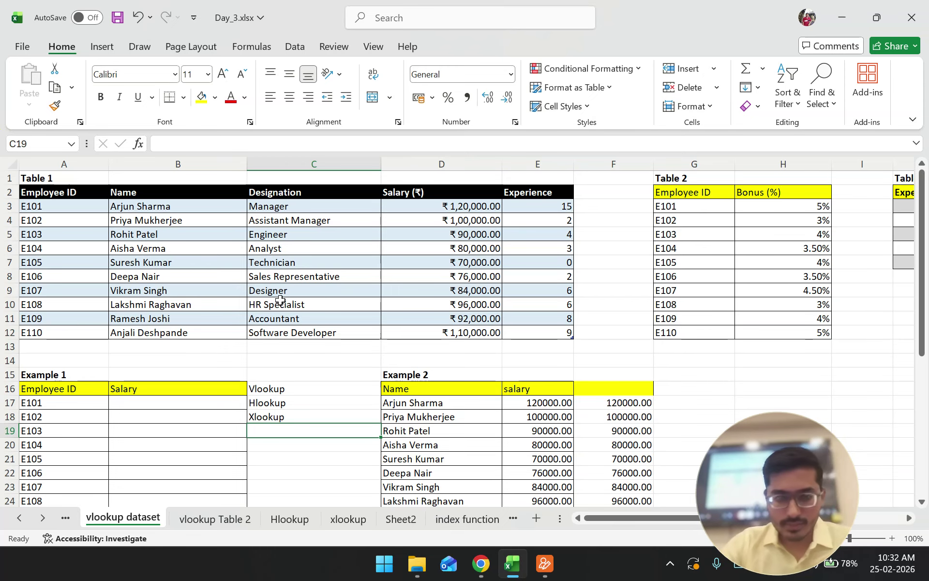
Delete the Vlookup, Hlookup and Xlookup entries from cells C16:C18 beside Example 1
{"action": "scroll", "coordinate": [296, 303], "scroll_direction": "down", "scroll_amount": 2}
{"action": "left_click_drag", "start_coordinate": [297, 292], "coordinate": [301, 366]}
{"action": "key", "text": "Delete"}
{"action": "left_click", "coordinate": [284, 371]}
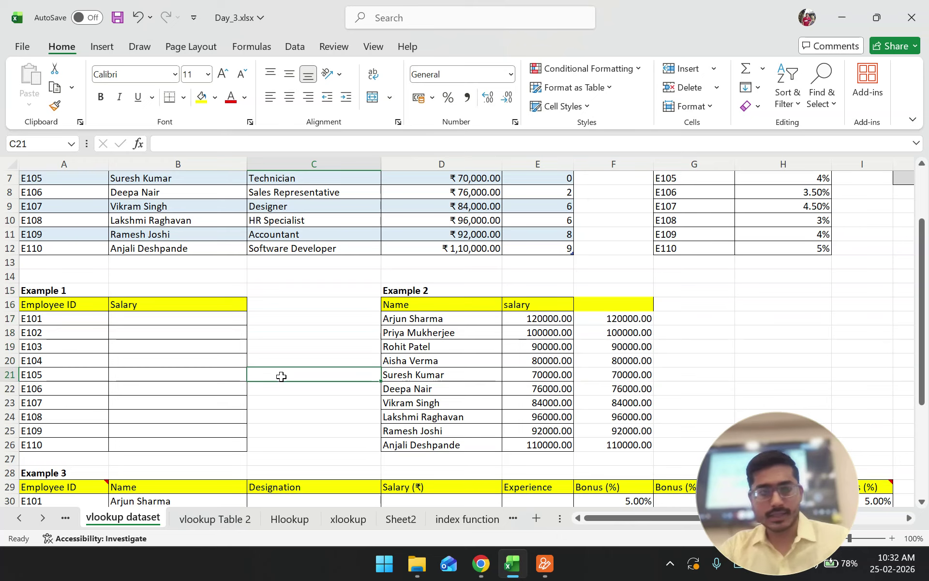
Select cell B17, the first empty cell in Example 1's Salary column
{"action": "scroll", "coordinate": [198, 340], "scroll_direction": "up", "scroll_amount": 2}
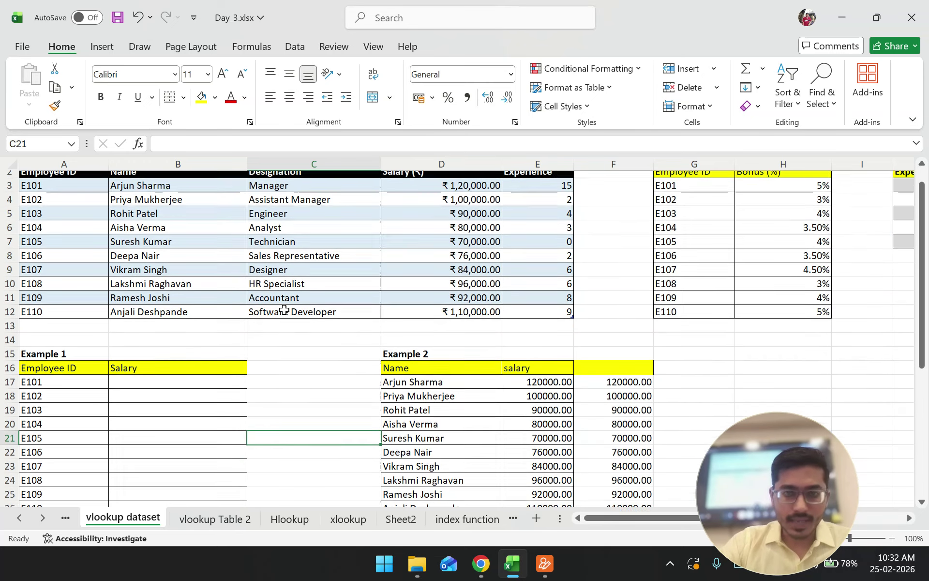
{"action": "scroll", "coordinate": [179, 332], "scroll_direction": "down", "scroll_amount": 1}
{"action": "left_click", "coordinate": [68, 334]}
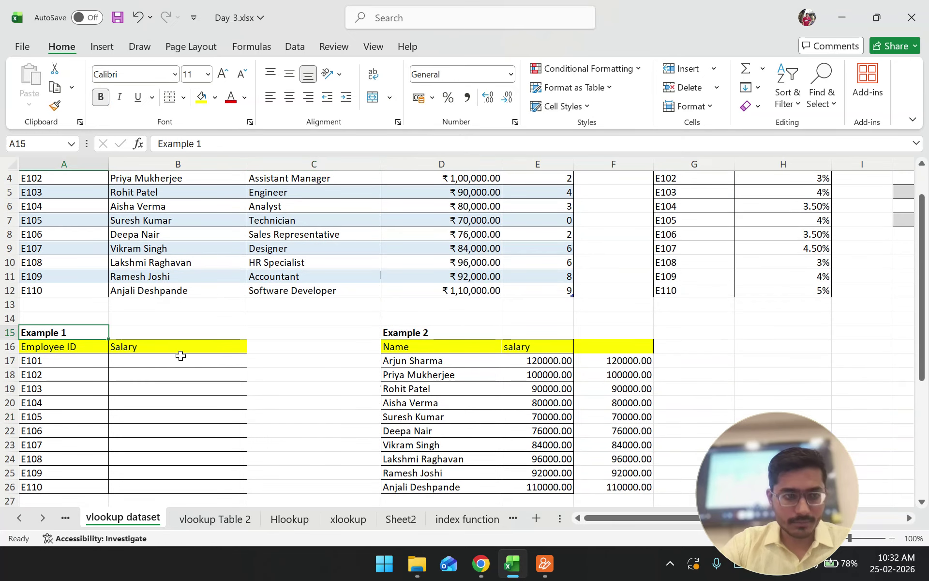
{"action": "scroll", "coordinate": [167, 351], "scroll_direction": "down", "scroll_amount": 2}
{"action": "left_click_drag", "start_coordinate": [175, 288], "coordinate": [174, 404]}
{"action": "left_click", "coordinate": [176, 329]}
{"action": "left_click", "coordinate": [168, 274]}
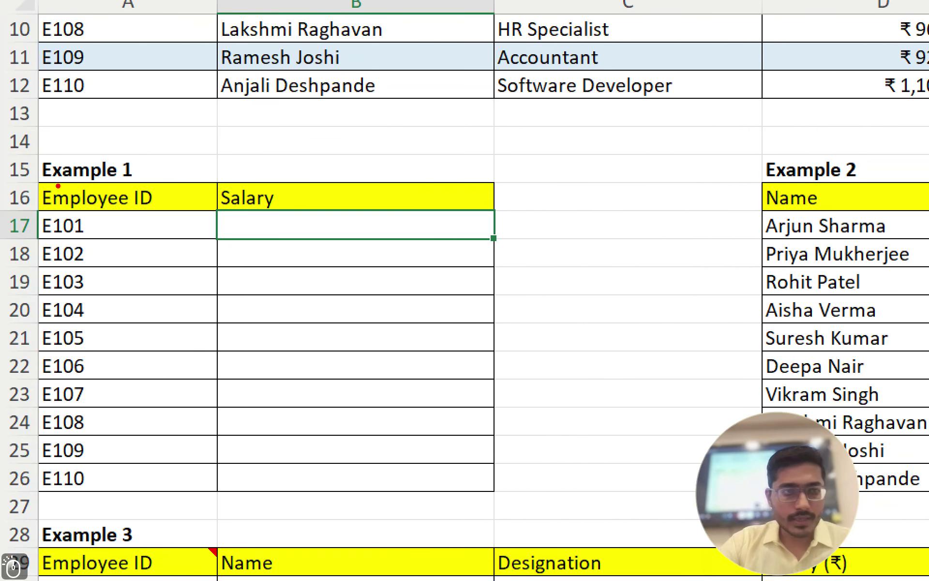
Underline the Example 1 title, the Employee ID header and E101 on the magnified screen
{"action": "left_click_drag", "start_coordinate": [40, 183], "coordinate": [159, 181]}
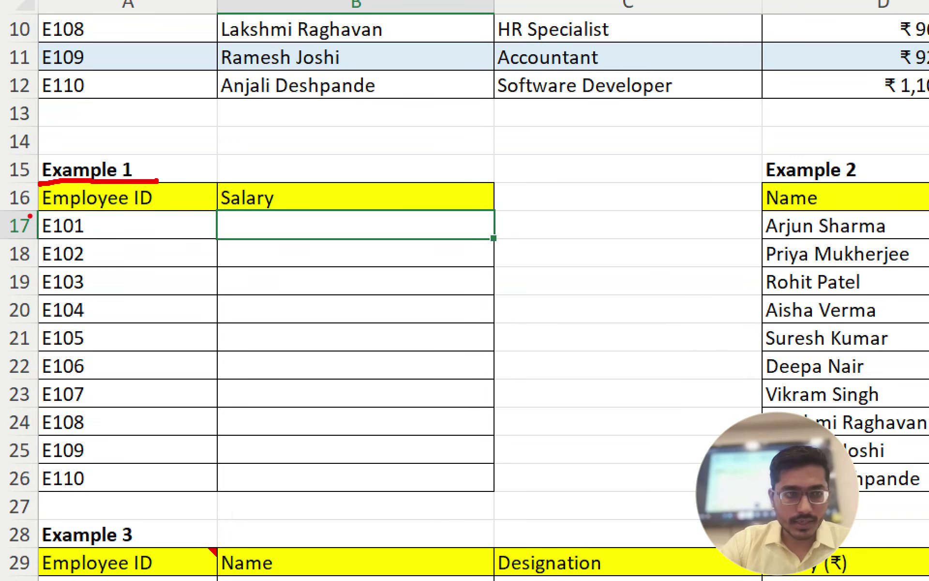
{"action": "left_click_drag", "start_coordinate": [114, 216], "coordinate": [126, 215]}
{"action": "left_click_drag", "start_coordinate": [33, 218], "coordinate": [165, 215]}
{"action": "left_click_drag", "start_coordinate": [29, 238], "coordinate": [81, 236]}
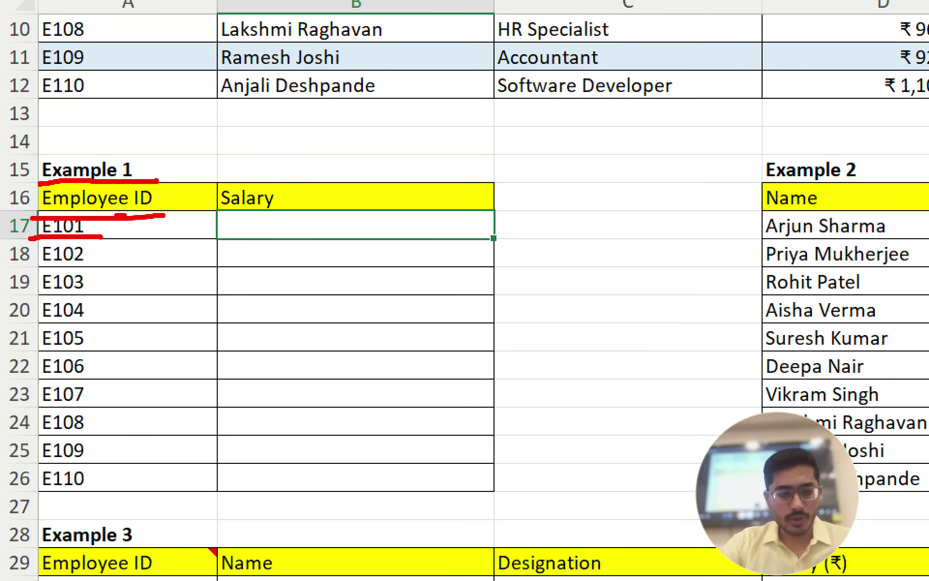
Underline E101 and its salary in Table 1, sketch an arrow to Example 1's Salary column, and clear the annotations
{"action": "scroll", "coordinate": [68, 274], "scroll_direction": "up", "scroll_amount": 2}
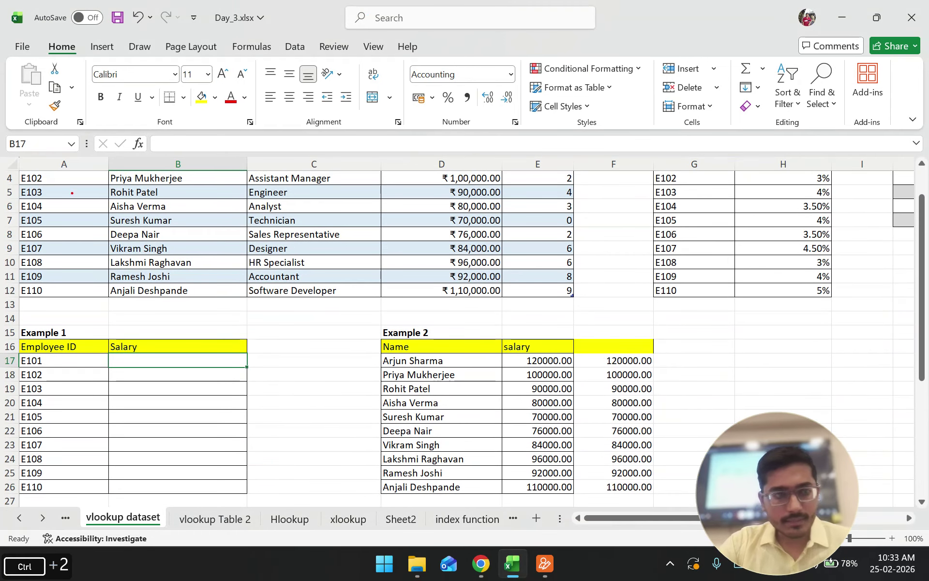
{"action": "scroll", "coordinate": [10, 185], "scroll_direction": "up", "scroll_amount": 1}
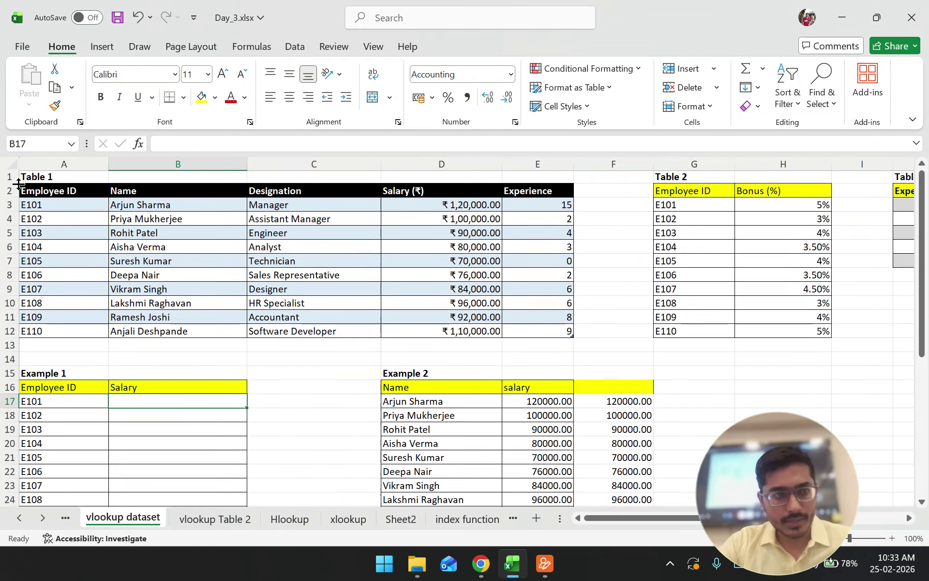
{"action": "left_click_drag", "start_coordinate": [9, 211], "coordinate": [53, 219]}
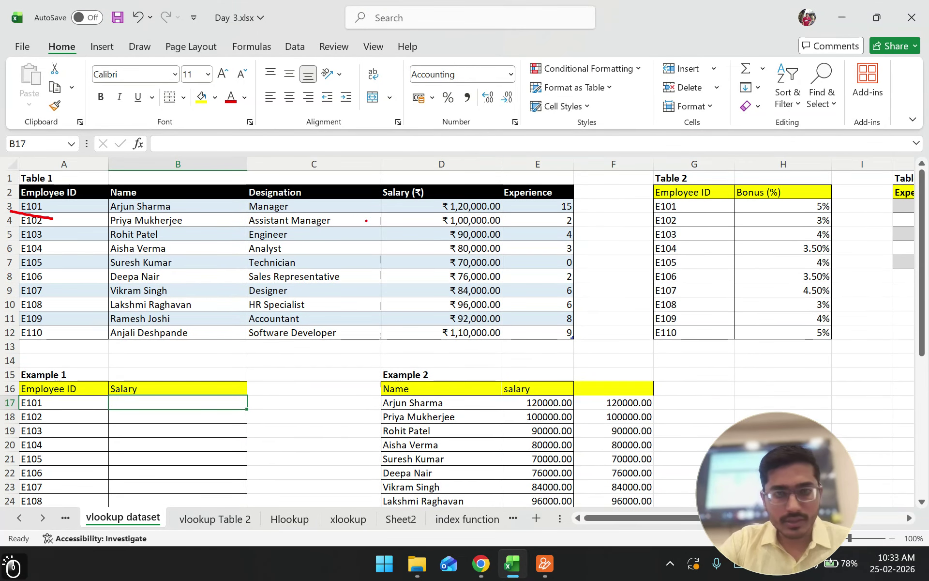
{"action": "mouse_move", "coordinate": [408, 211]}
{"action": "left_mouse_down"}
{"action": "mouse_move", "coordinate": [541, 216]}
{"action": "mouse_move", "coordinate": [371, 213]}
{"action": "mouse_move", "coordinate": [203, 339]}
{"action": "mouse_move", "coordinate": [186, 389]}
{"action": "left_mouse_up"}
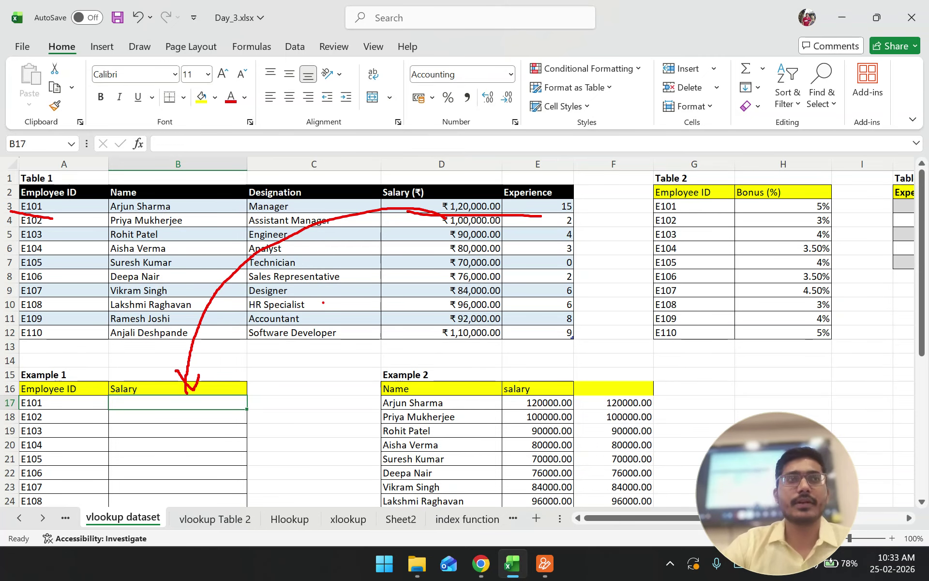
{"action": "key", "text": "Escape"}
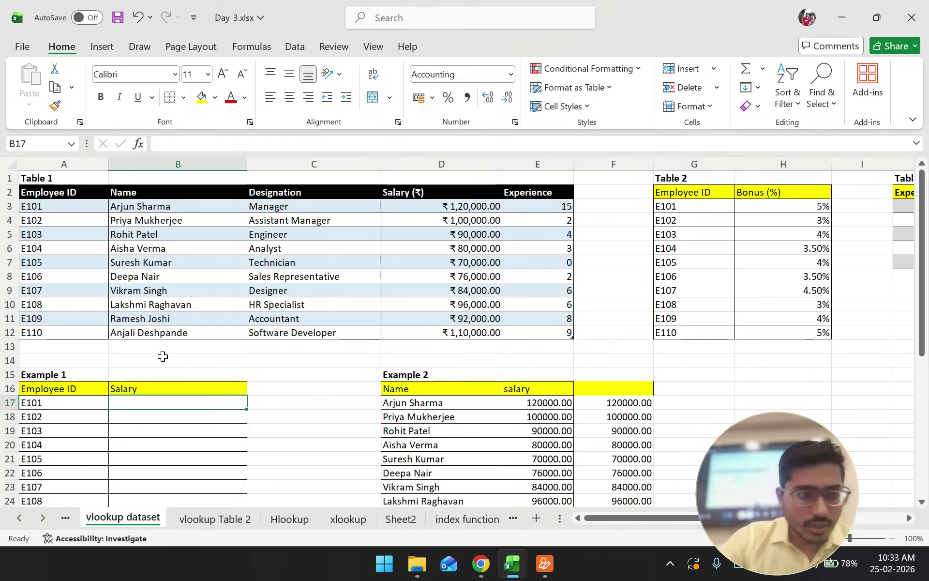
Mark the empty cells down Example 1's Salary column with horizontal strokes on screen
{"action": "key", "text": "ctrl+2"}
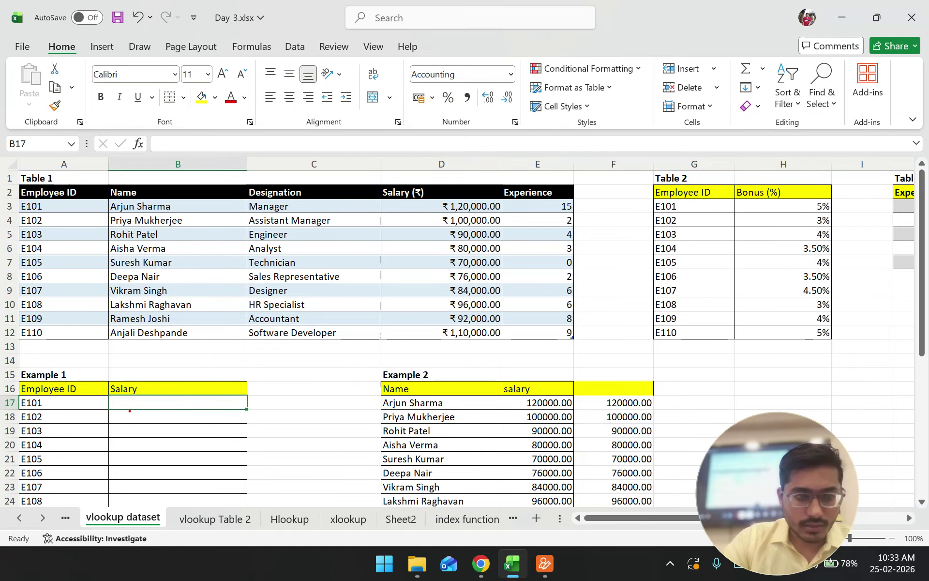
{"action": "mouse_move", "coordinate": [118, 407]}
{"action": "left_mouse_down"}
{"action": "mouse_move", "coordinate": [169, 404]}
{"action": "mouse_move", "coordinate": [161, 421]}
{"action": "left_mouse_up"}
{"action": "left_click_drag", "start_coordinate": [115, 429], "coordinate": [167, 429]}
{"action": "mouse_move", "coordinate": [118, 451]}
{"action": "left_mouse_down"}
{"action": "mouse_move", "coordinate": [190, 454]}
{"action": "mouse_move", "coordinate": [182, 457]}
{"action": "left_mouse_up"}
{"action": "left_click_drag", "start_coordinate": [119, 473], "coordinate": [153, 487]}
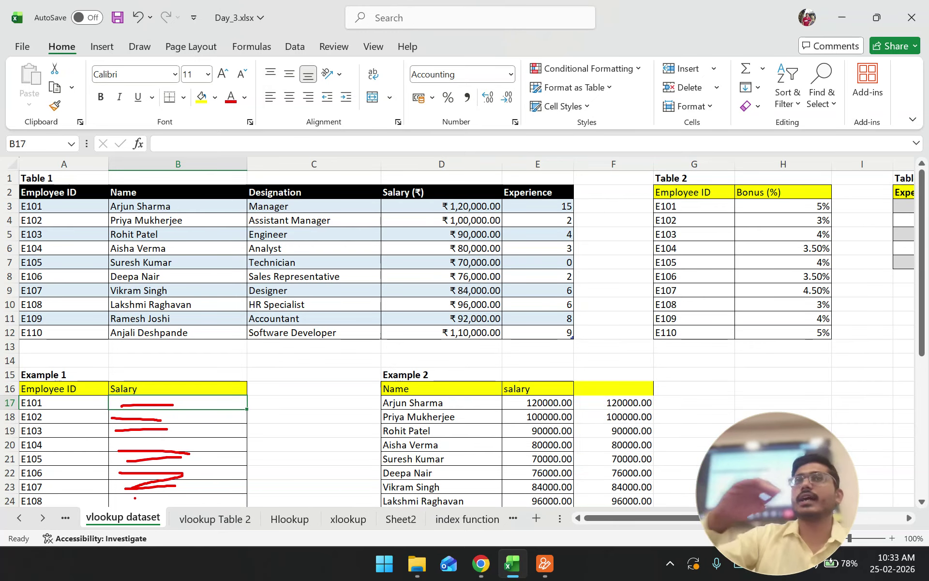
Sketch a downward arrow over Example 1's Salary column on the magnified screen, and close the magnified view
{"action": "type", "text": "`"}
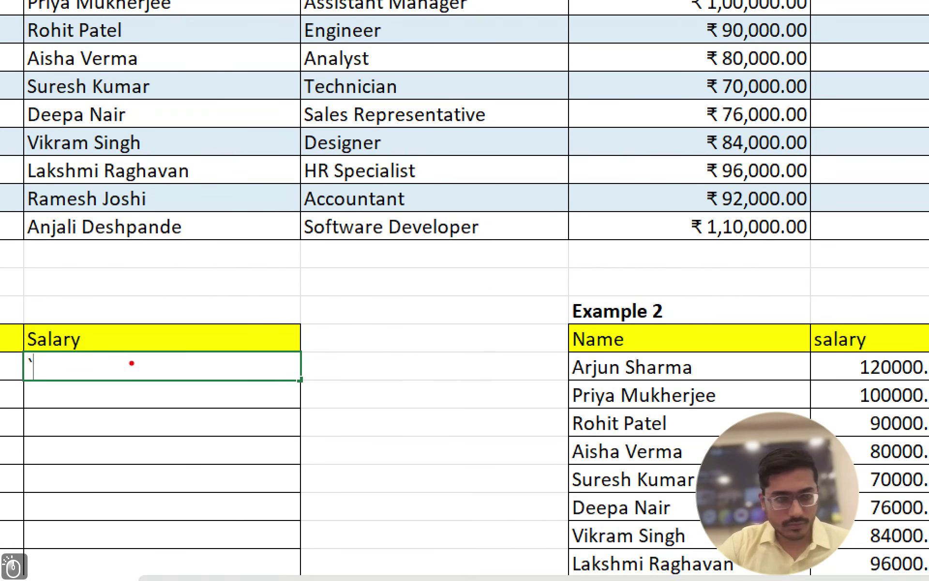
{"action": "left_click_drag", "start_coordinate": [162, 364], "coordinate": [163, 467]}
{"action": "mouse_move", "coordinate": [145, 427]}
{"action": "left_mouse_down"}
{"action": "mouse_move", "coordinate": [166, 461]}
{"action": "mouse_move", "coordinate": [161, 414]}
{"action": "left_mouse_up"}
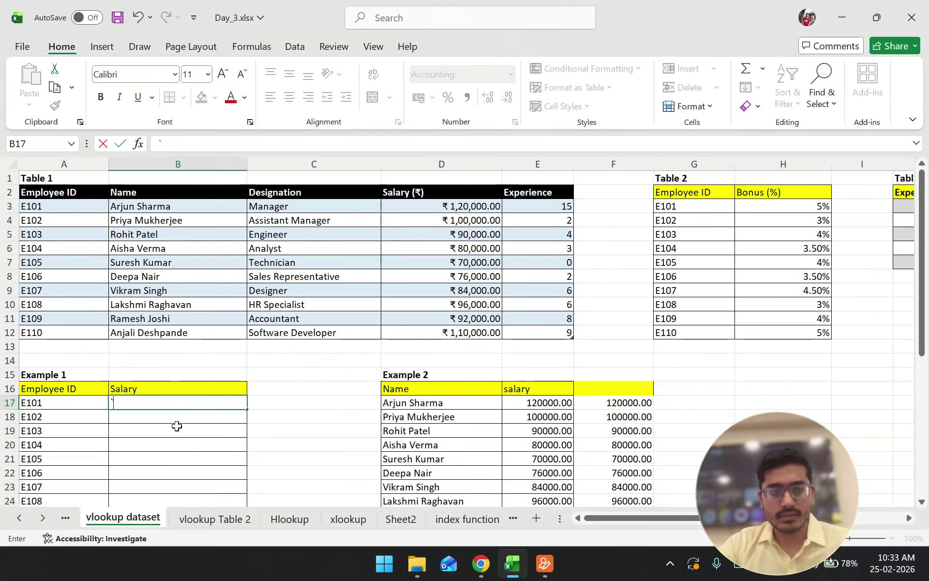
Switch to the Google Meet window in Chrome, cast the meeting to the TV device, and return to the Excel workbook
{"action": "left_click", "coordinate": [480, 563]}
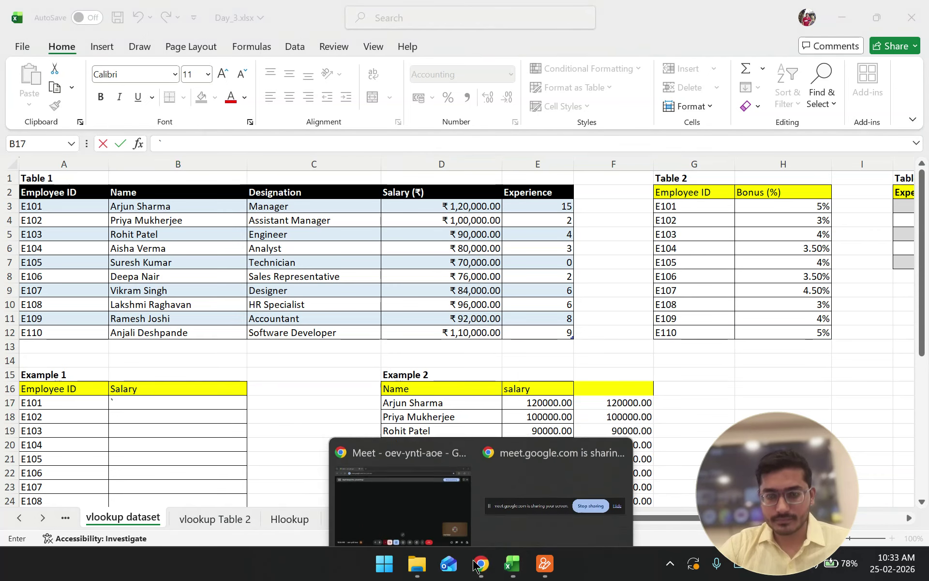
{"action": "left_click", "coordinate": [460, 503]}
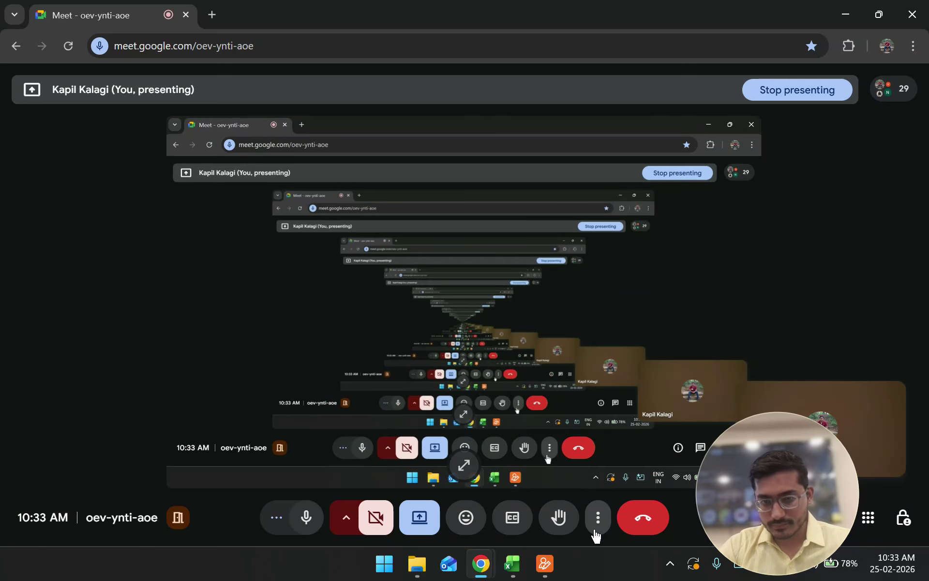
{"action": "left_click", "coordinate": [598, 517]}
{"action": "left_click", "coordinate": [638, 122]}
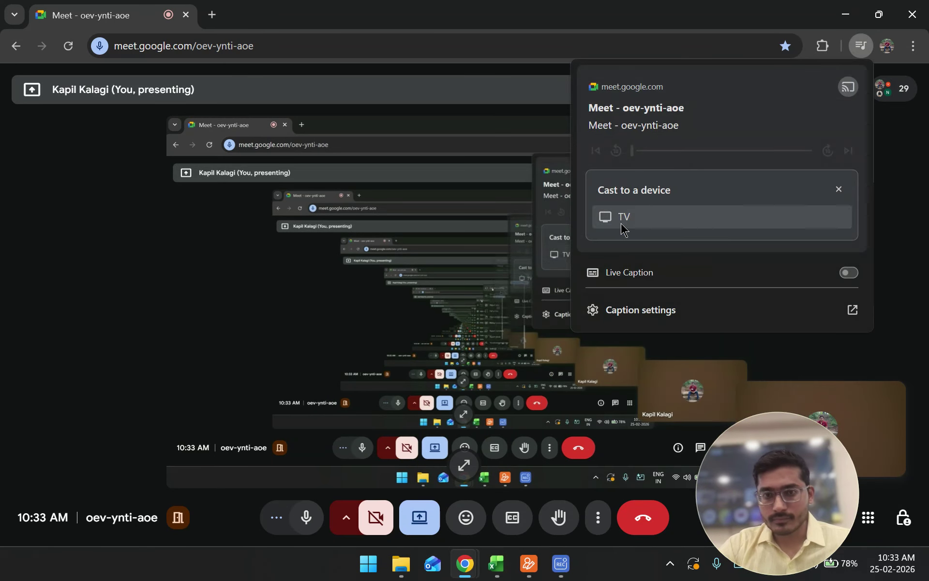
{"action": "left_click", "coordinate": [657, 216]}
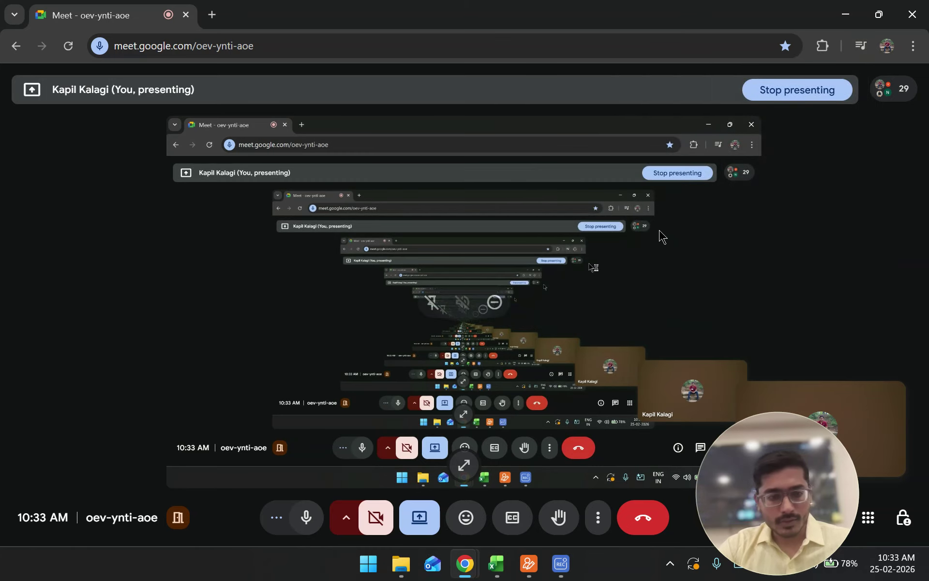
{"action": "key", "text": "alt+Tab"}
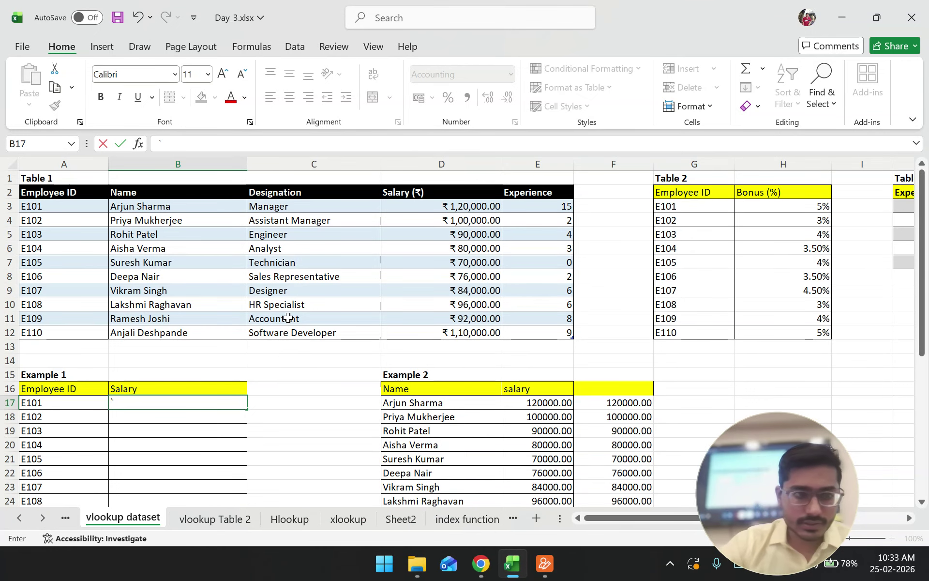
Remove the stray character from cell B17 and cancel the cell edit
{"action": "scroll", "coordinate": [271, 317], "scroll_direction": "down", "scroll_amount": 1}
{"action": "key", "text": "BackSpace"}
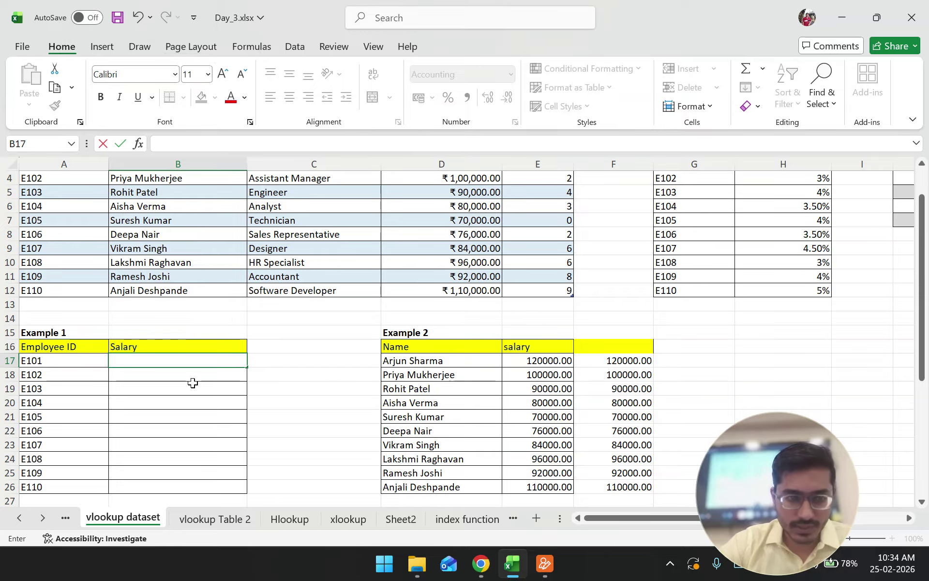
{"action": "key", "text": "Escape"}
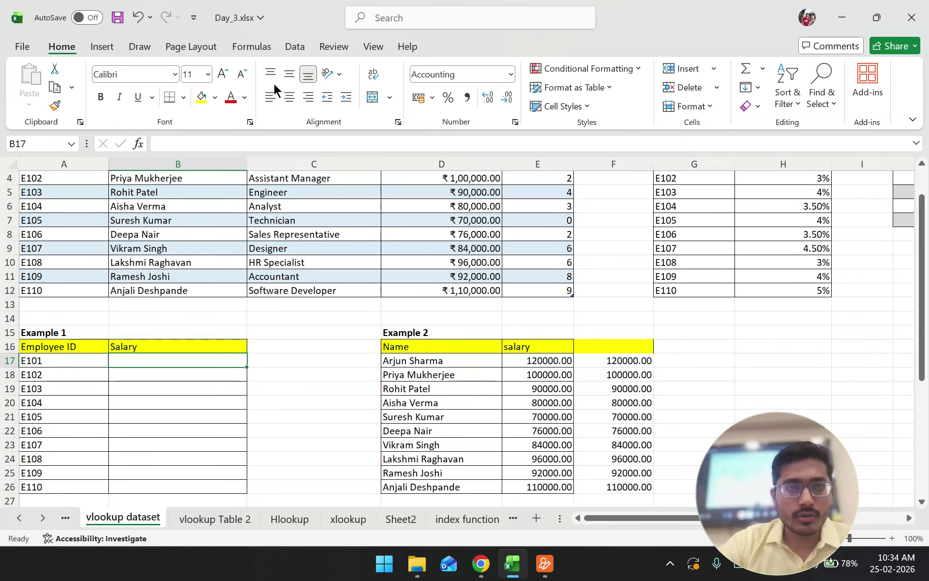
Display the Formulas commands, and mark Formulas and Insert Function on the magnified screen
{"action": "left_click", "coordinate": [271, 47]}
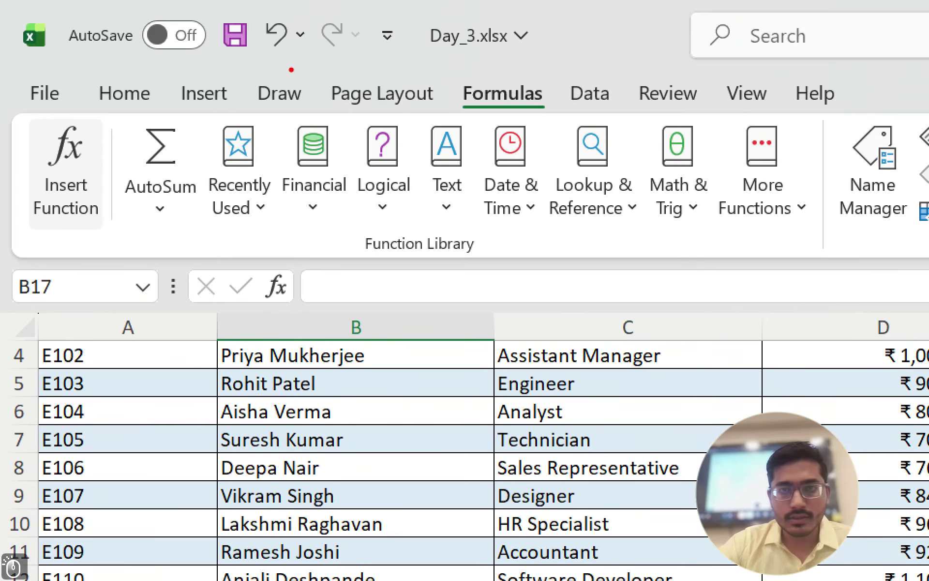
{"action": "left_click_drag", "start_coordinate": [529, 65], "coordinate": [404, 63]}
{"action": "mouse_move", "coordinate": [479, 60]}
{"action": "left_mouse_down"}
{"action": "mouse_move", "coordinate": [557, 104]}
{"action": "mouse_move", "coordinate": [504, 59]}
{"action": "left_mouse_up"}
{"action": "mouse_move", "coordinate": [279, 145]}
{"action": "left_mouse_down"}
{"action": "mouse_move", "coordinate": [414, 145]}
{"action": "mouse_move", "coordinate": [31, 155]}
{"action": "mouse_move", "coordinate": [121, 227]}
{"action": "mouse_move", "coordinate": [118, 138]}
{"action": "left_mouse_up"}
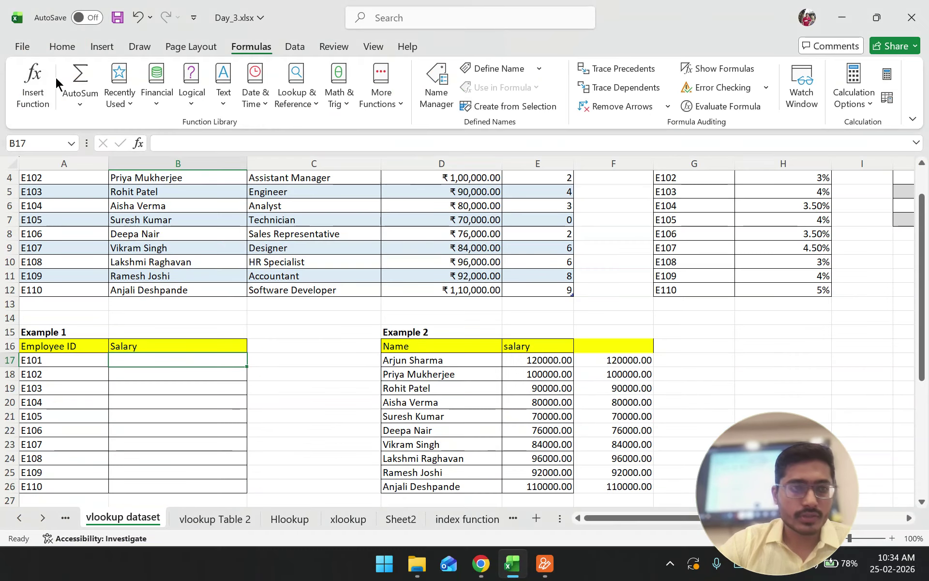
Search for vlookup in the Insert Function dialog for cell B17, and mark the VLOOKUP result on the magnified screen
{"action": "left_click", "coordinate": [33, 87]}
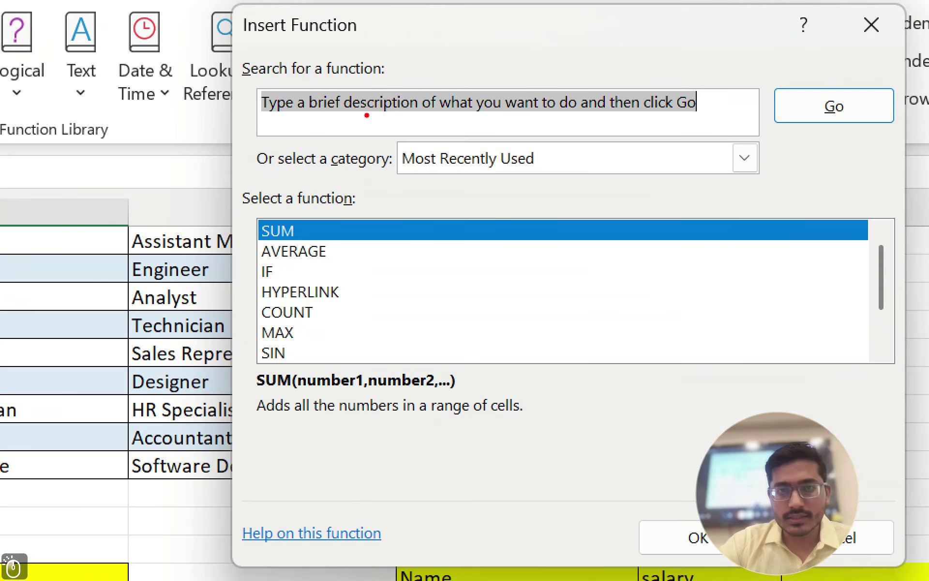
{"action": "mouse_move", "coordinate": [415, 101]}
{"action": "left_mouse_down"}
{"action": "mouse_move", "coordinate": [373, 92]}
{"action": "mouse_move", "coordinate": [363, 126]}
{"action": "mouse_move", "coordinate": [518, 103]}
{"action": "left_mouse_up"}
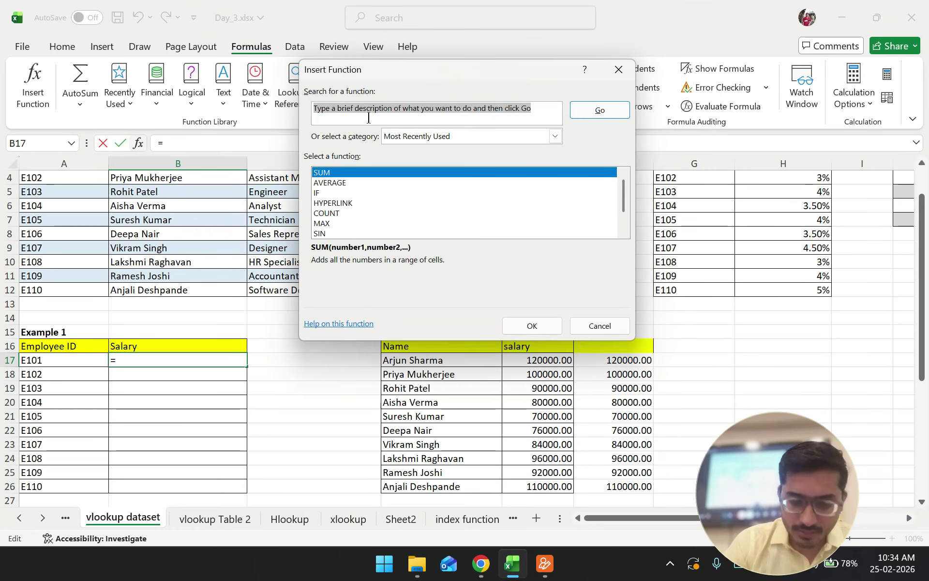
{"action": "type", "text": "vlookup"}
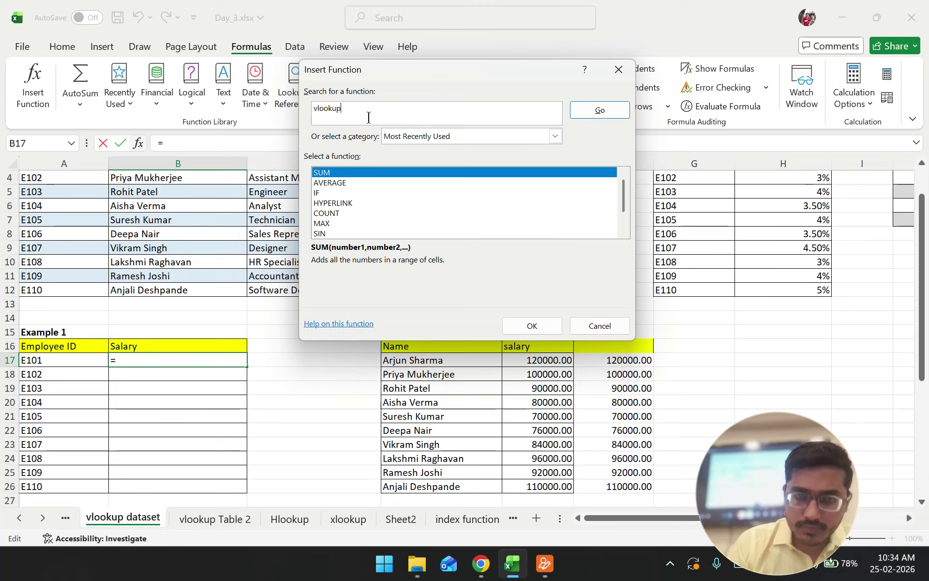
{"action": "key", "text": "Return"}
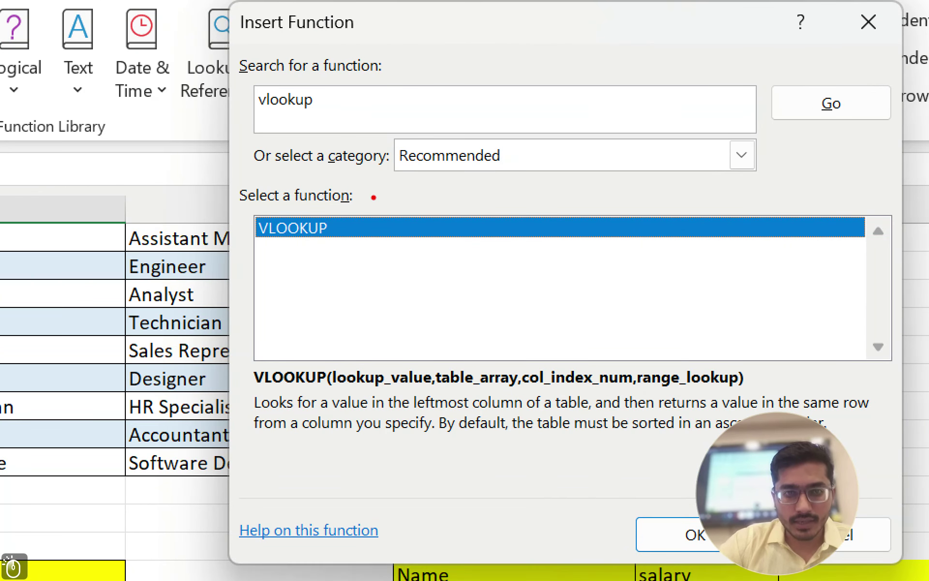
{"action": "mouse_move", "coordinate": [374, 197]}
{"action": "left_mouse_down"}
{"action": "mouse_move", "coordinate": [245, 183]}
{"action": "mouse_move", "coordinate": [430, 262]}
{"action": "mouse_move", "coordinate": [370, 190]}
{"action": "left_mouse_up"}
{"action": "mouse_move", "coordinate": [386, 265]}
{"action": "left_mouse_down"}
{"action": "mouse_move", "coordinate": [591, 441]}
{"action": "mouse_move", "coordinate": [627, 494]}
{"action": "mouse_move", "coordinate": [578, 476]}
{"action": "left_mouse_up"}
{"action": "left_click_drag", "start_coordinate": [636, 459], "coordinate": [630, 502]}
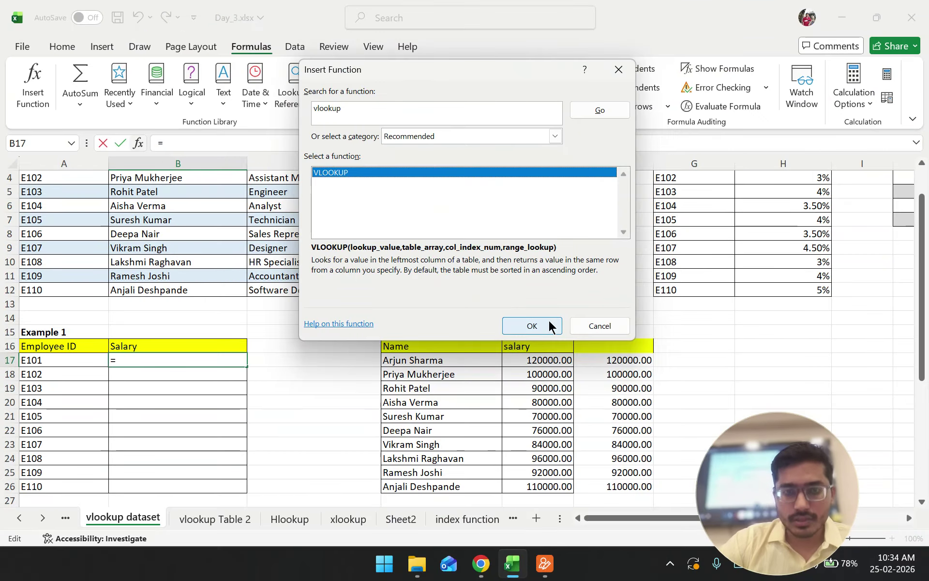
Insert VLOOKUP and outline its Lookup_value, Table_array, Col_index_num and Range_lookup fields on the magnified screen
{"action": "left_click", "coordinate": [532, 324]}
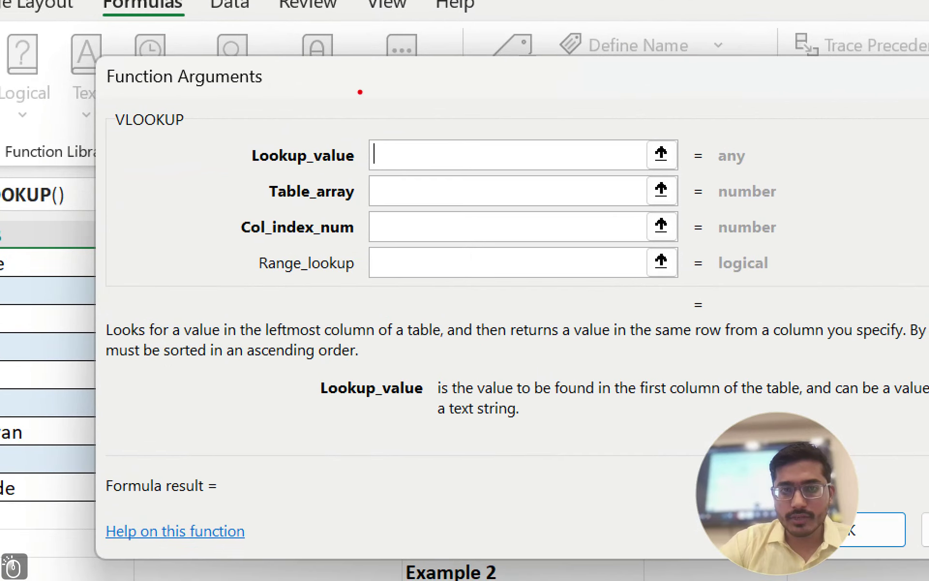
{"action": "mouse_move", "coordinate": [408, 94]}
{"action": "left_mouse_down"}
{"action": "mouse_move", "coordinate": [325, 87]}
{"action": "mouse_move", "coordinate": [292, 192]}
{"action": "left_mouse_up"}
{"action": "mouse_move", "coordinate": [224, 293]}
{"action": "left_mouse_down"}
{"action": "mouse_move", "coordinate": [684, 230]}
{"action": "mouse_move", "coordinate": [351, 104]}
{"action": "left_mouse_up"}
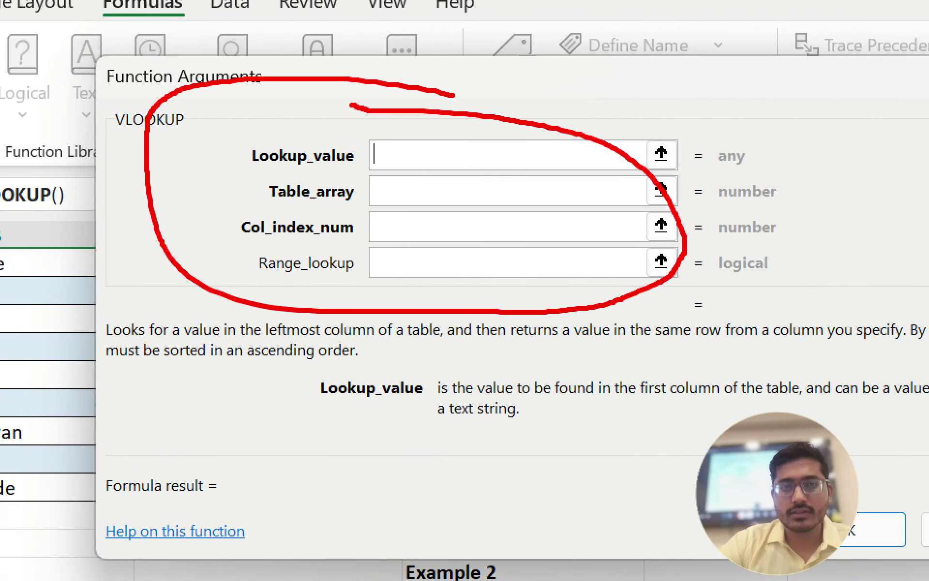
Underline the Lookup_value, Table_array and Col_index_num labels on the magnified screen and restore the normal view
{"action": "left_click_drag", "start_coordinate": [300, 182], "coordinate": [375, 181]}
{"action": "left_click_drag", "start_coordinate": [248, 202], "coordinate": [360, 205]}
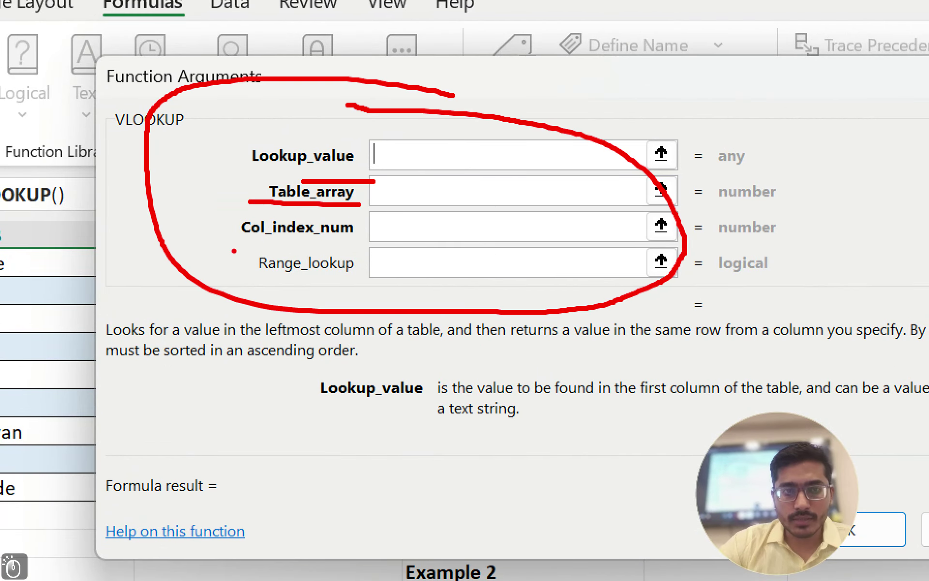
{"action": "left_click_drag", "start_coordinate": [233, 251], "coordinate": [391, 252]}
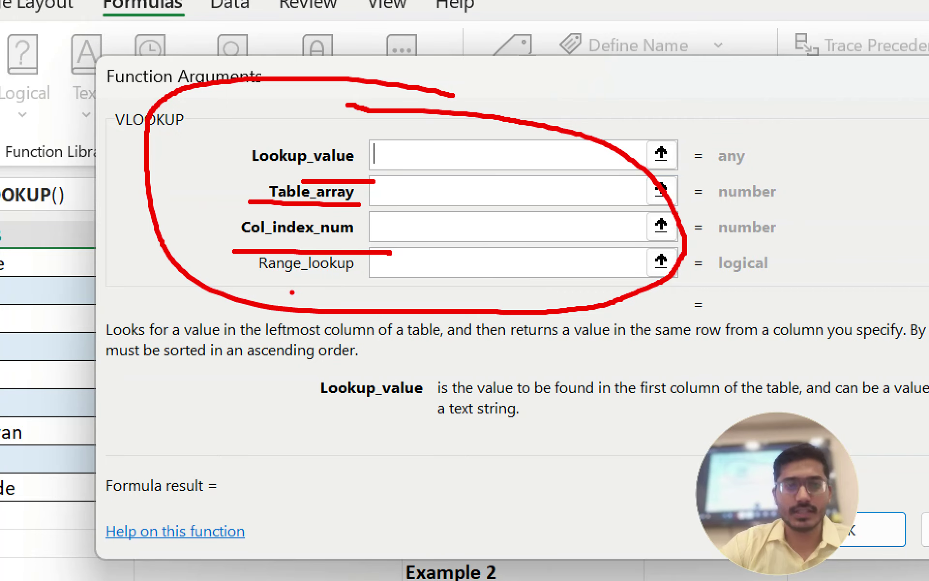
{"action": "key", "text": "Escape"}
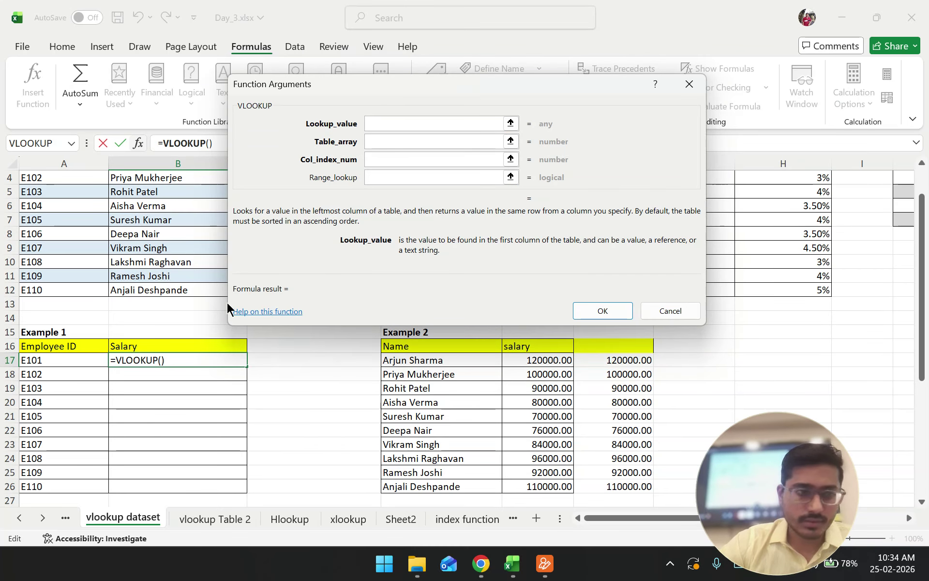
Mark the Employee ID columns of Table 1 and Example 1 in red, and clear the markings
{"action": "scroll", "coordinate": [58, 366], "scroll_direction": "up", "scroll_amount": 1}
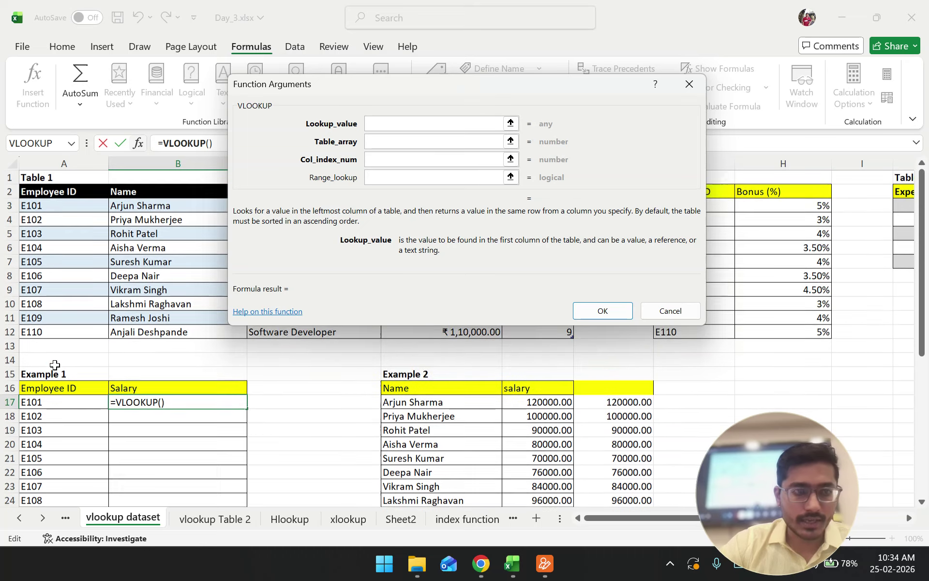
{"action": "key", "text": "ctrl+1"}
{"action": "mouse_move", "coordinate": [106, 263]}
{"action": "left_mouse_down"}
{"action": "mouse_move", "coordinate": [103, 250]}
{"action": "mouse_move", "coordinate": [52, 250]}
{"action": "left_mouse_up"}
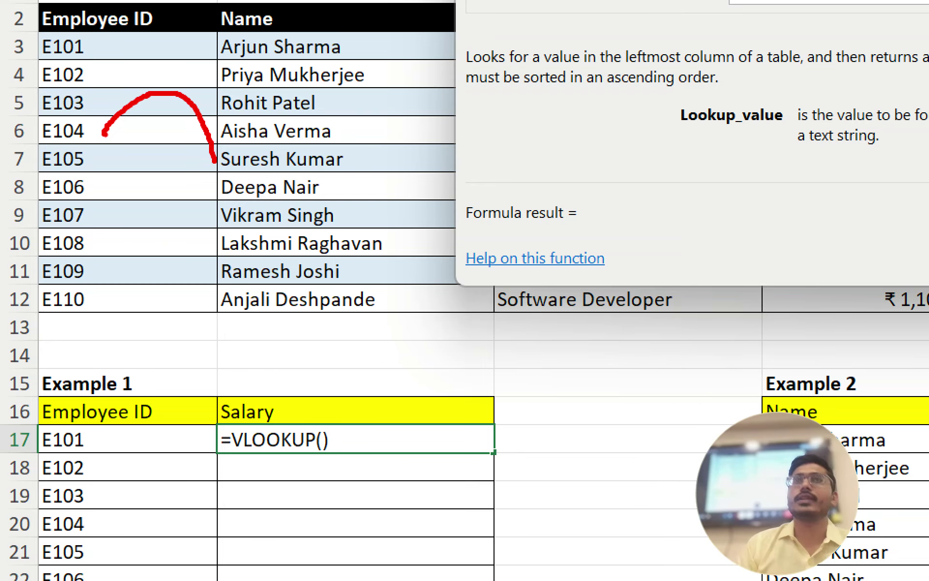
{"action": "key", "text": "Escape"}
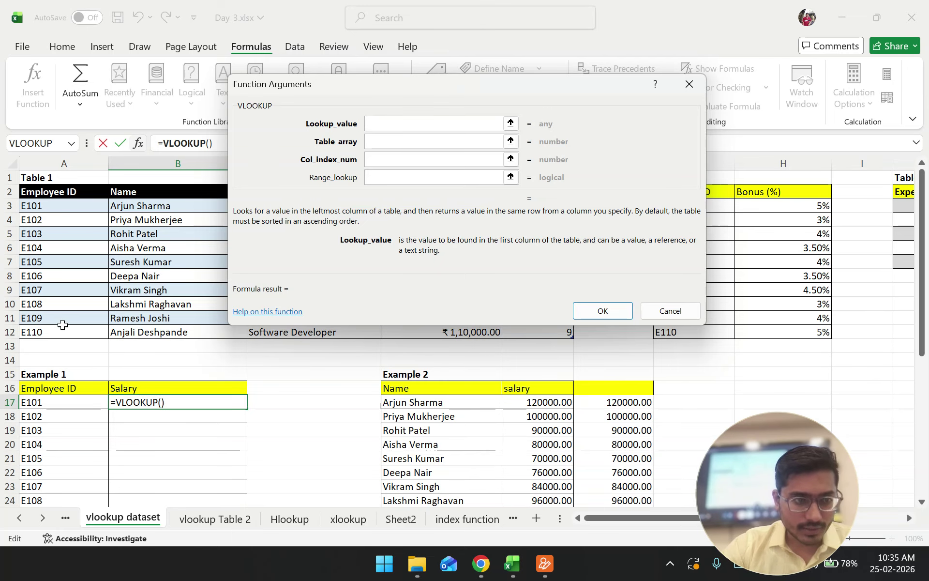
{"action": "key", "text": "ctrl+2"}
{"action": "mouse_move", "coordinate": [118, 254]}
{"action": "left_mouse_down"}
{"action": "mouse_move", "coordinate": [88, 172]}
{"action": "mouse_move", "coordinate": [7, 404]}
{"action": "mouse_move", "coordinate": [155, 346]}
{"action": "mouse_move", "coordinate": [133, 228]}
{"action": "left_mouse_up"}
{"action": "left_click_drag", "start_coordinate": [11, 202], "coordinate": [88, 205]}
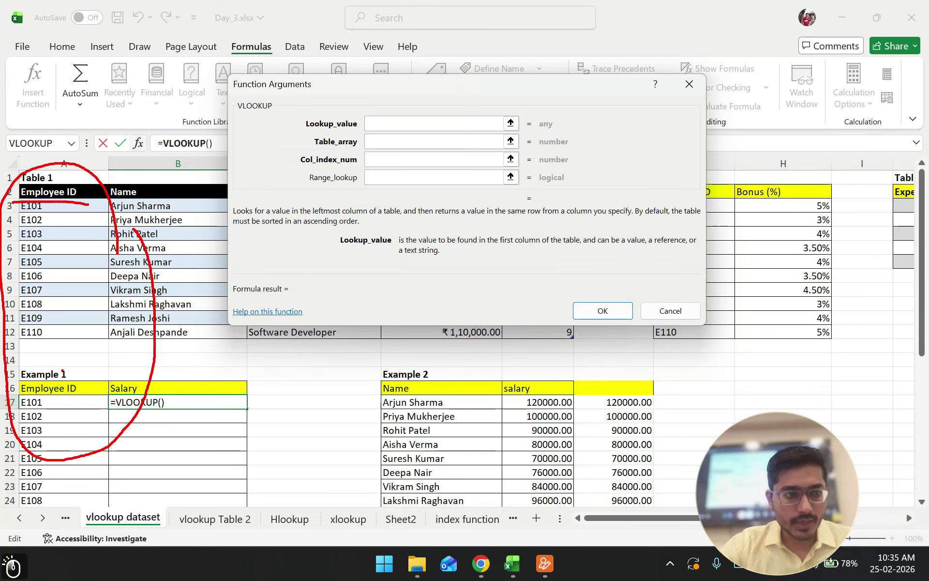
{"action": "key", "text": "Escape"}
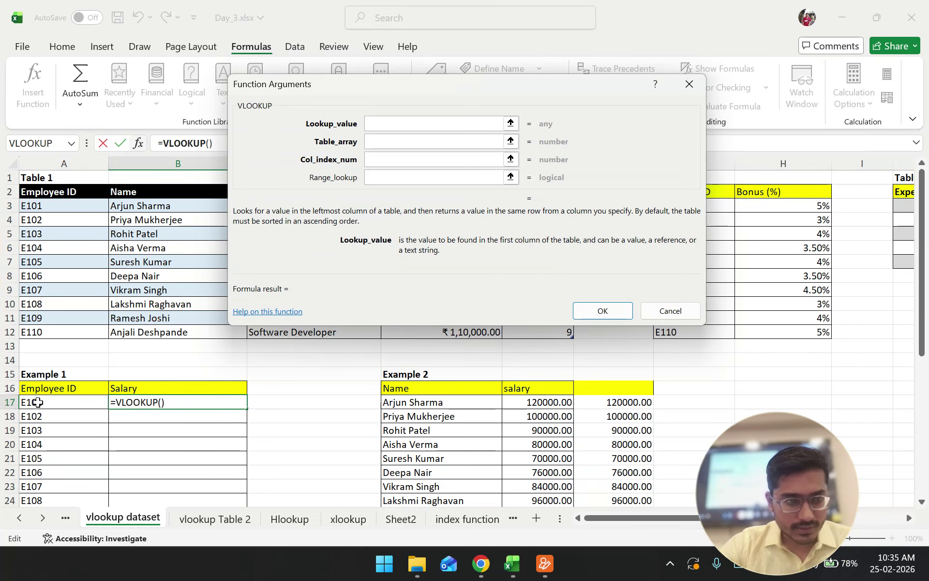
Set VLOOKUP's Lookup_value to cell A17 and its Table_array to Table 1's data rows, A3:E12
{"action": "left_click", "coordinate": [94, 402]}
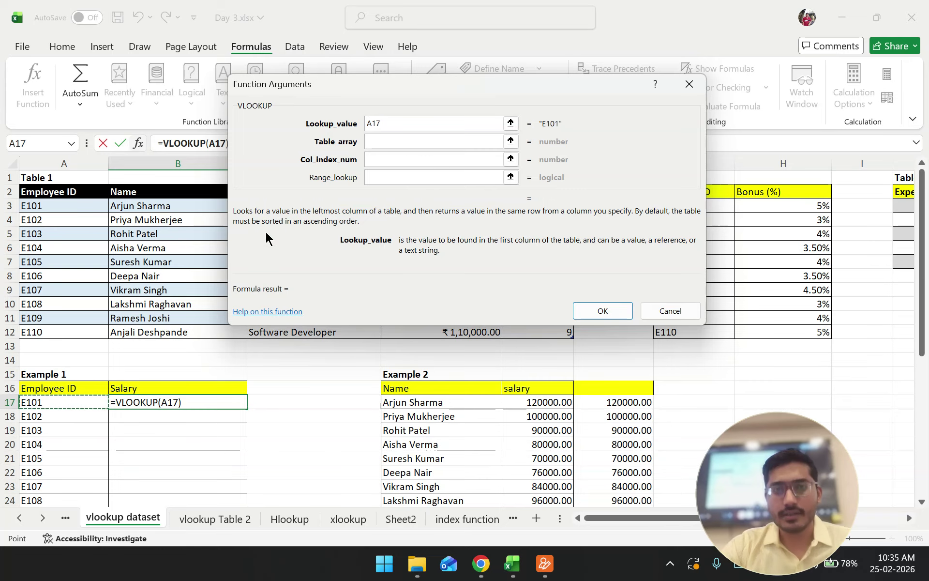
{"action": "left_click", "coordinate": [371, 147]}
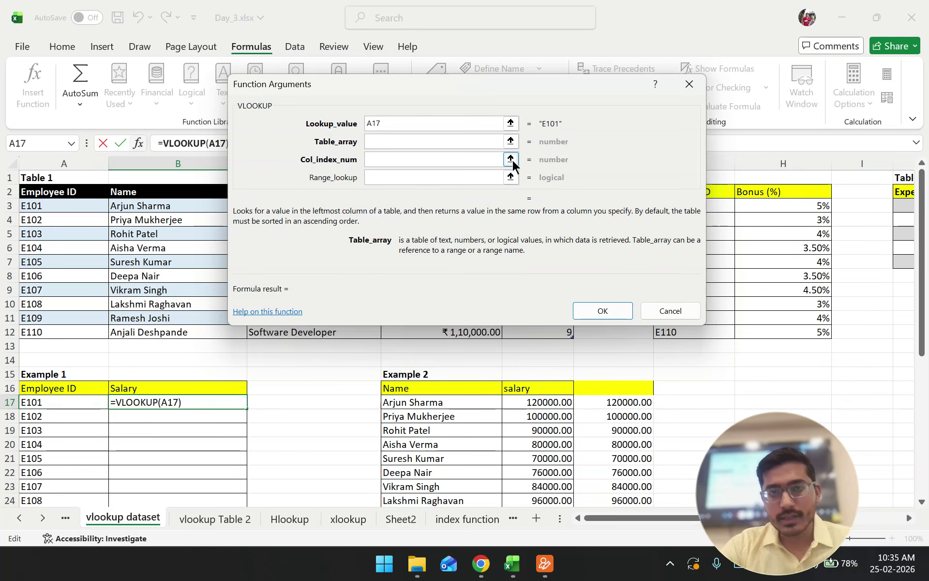
{"action": "left_click", "coordinate": [510, 141]}
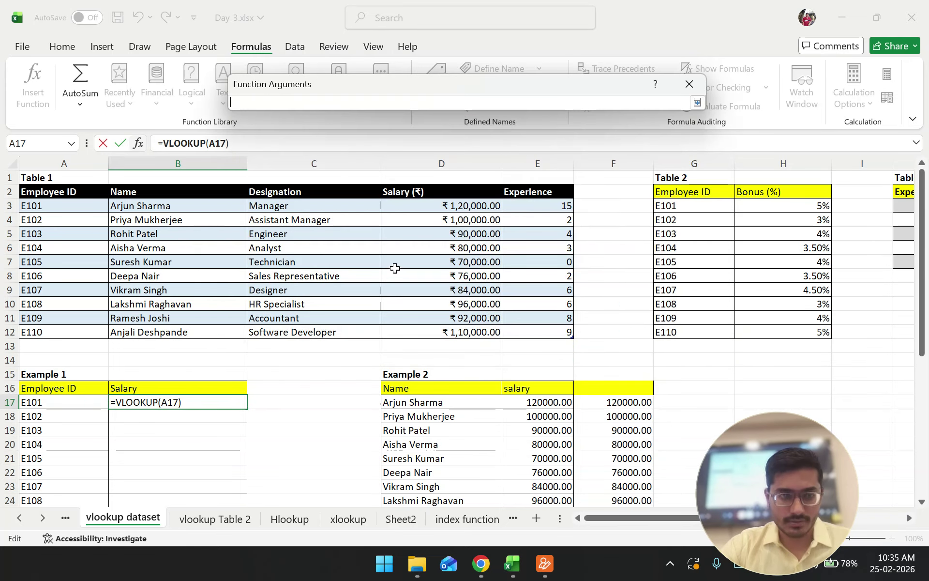
{"action": "key", "text": "ctrl+2"}
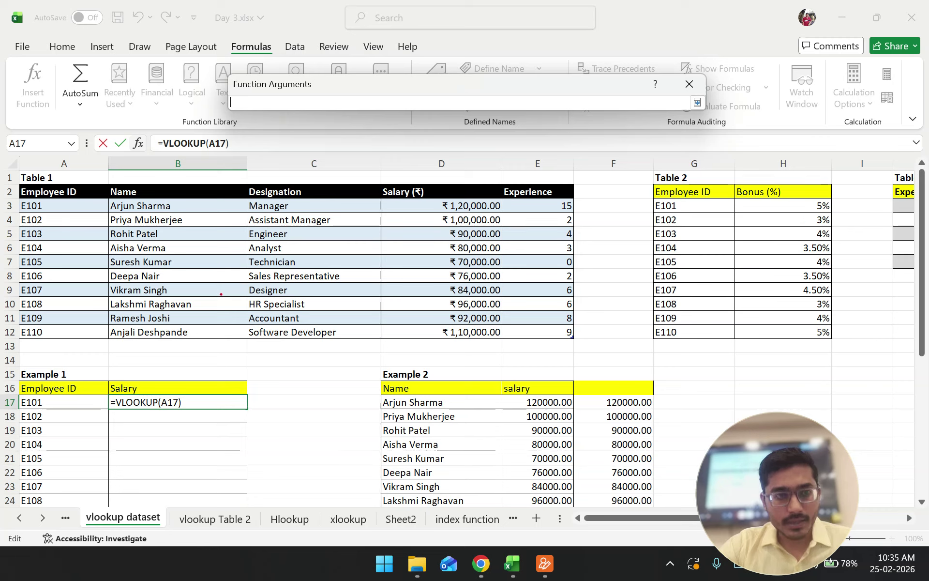
{"action": "mouse_move", "coordinate": [229, 183]}
{"action": "left_mouse_down"}
{"action": "mouse_move", "coordinate": [29, 192]}
{"action": "mouse_move", "coordinate": [36, 361]}
{"action": "mouse_move", "coordinate": [547, 365]}
{"action": "mouse_move", "coordinate": [574, 202]}
{"action": "mouse_move", "coordinate": [230, 181]}
{"action": "left_mouse_up"}
{"action": "mouse_move", "coordinate": [54, 145]}
{"action": "left_mouse_down"}
{"action": "mouse_move", "coordinate": [1, 170]}
{"action": "mouse_move", "coordinate": [100, 160]}
{"action": "mouse_move", "coordinate": [56, 140]}
{"action": "left_mouse_up"}
{"action": "key", "text": "Escape"}
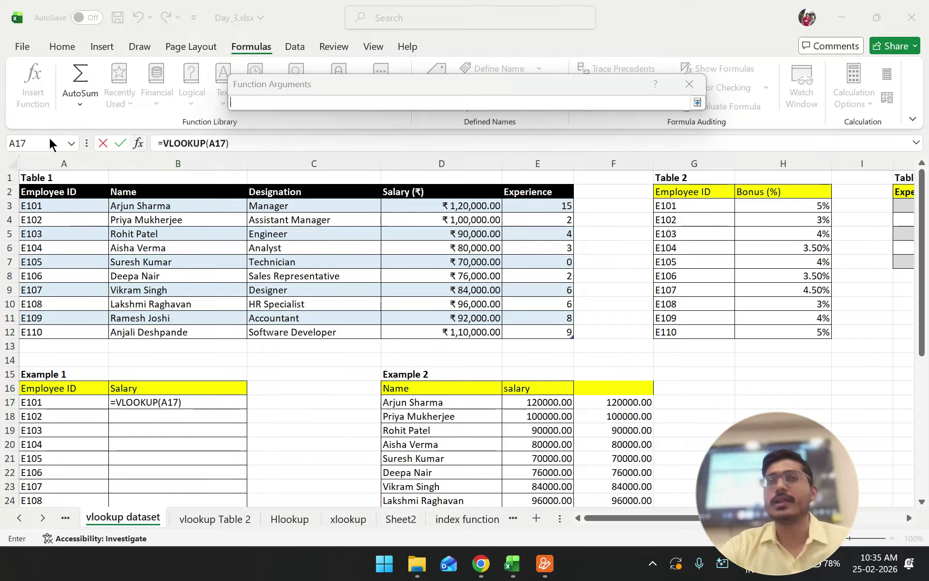
{"action": "left_click_drag", "start_coordinate": [73, 206], "coordinate": [539, 336]}
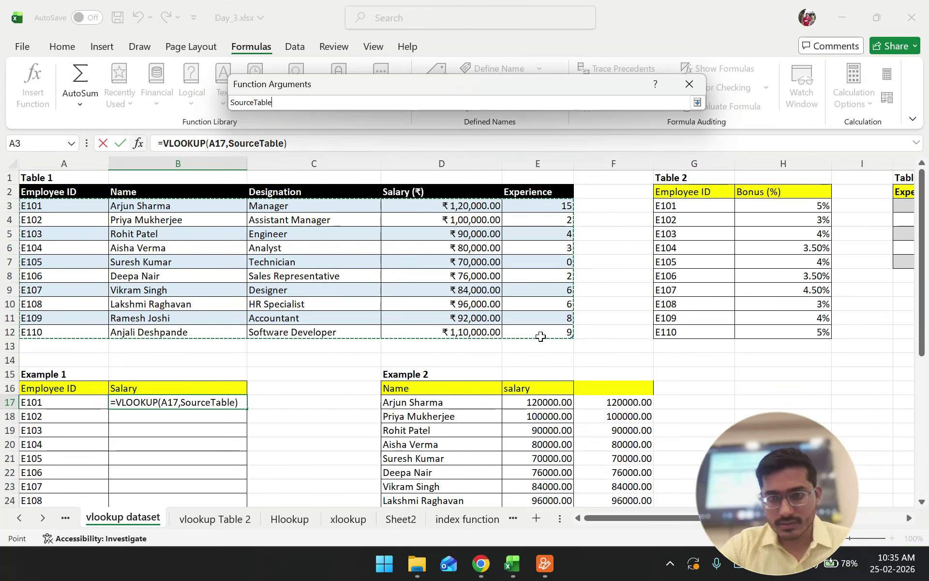
{"action": "key", "text": "ctrl+1"}
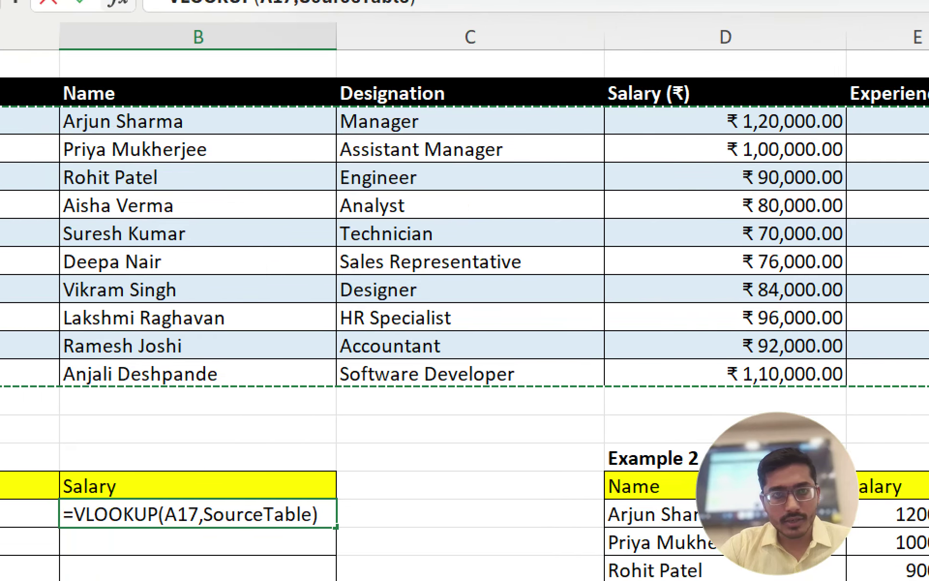
{"action": "key", "text": "Escape"}
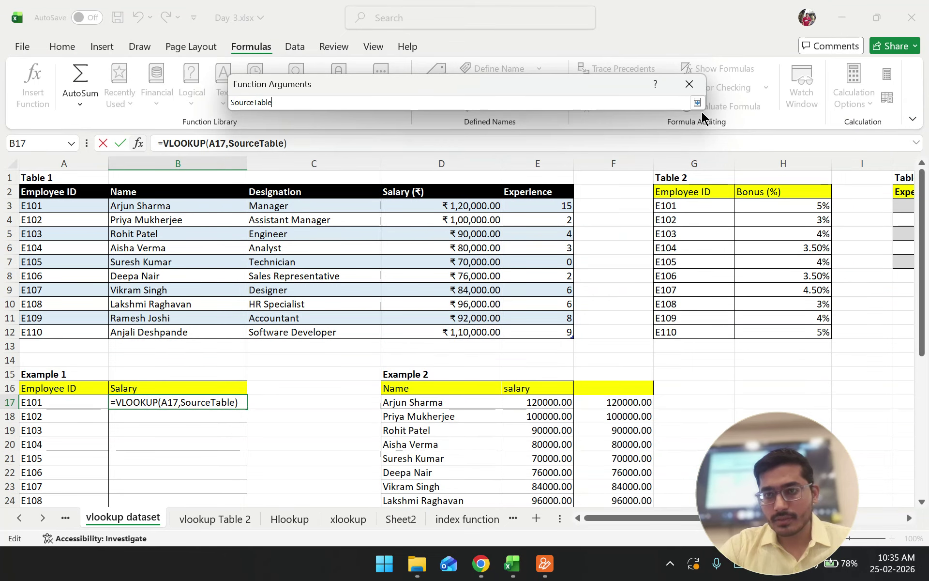
Demonstrate collapsing and expanding the Function Arguments dialog for Table_array, marking the controls on the magnified screen
{"action": "left_click", "coordinate": [701, 102]}
{"action": "key", "text": "ctrl+1"}
{"action": "mouse_move", "coordinate": [472, 132]}
{"action": "left_mouse_down"}
{"action": "mouse_move", "coordinate": [426, 158]}
{"action": "mouse_move", "coordinate": [503, 135]}
{"action": "mouse_move", "coordinate": [465, 116]}
{"action": "left_mouse_up"}
{"action": "key", "text": "Escape"}
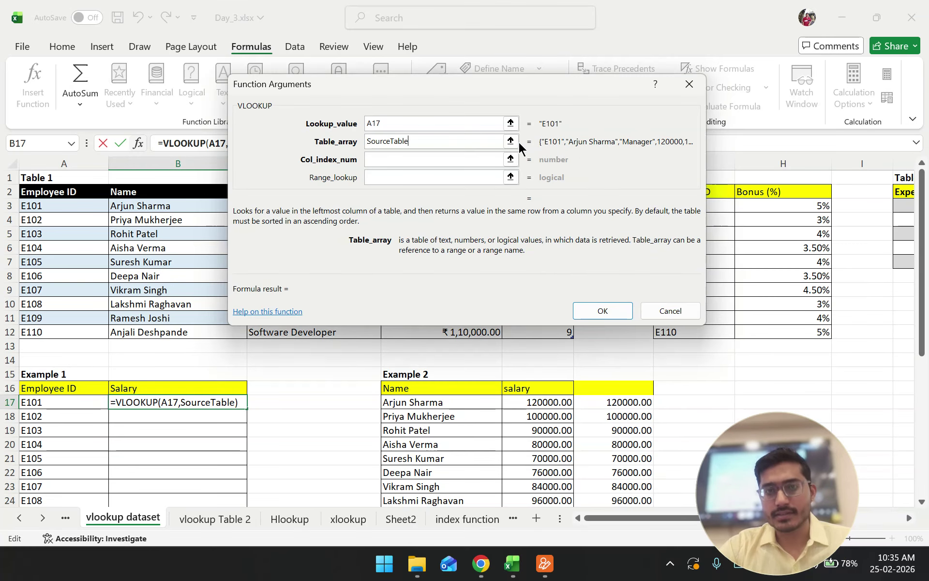
{"action": "left_click", "coordinate": [510, 141]}
{"action": "key", "text": "ctrl+1"}
{"action": "mouse_move", "coordinate": [692, 87]}
{"action": "left_mouse_down"}
{"action": "mouse_move", "coordinate": [621, 142]}
{"action": "mouse_move", "coordinate": [704, 83]}
{"action": "left_mouse_up"}
{"action": "key", "text": "Escape"}
{"action": "left_click", "coordinate": [698, 105]}
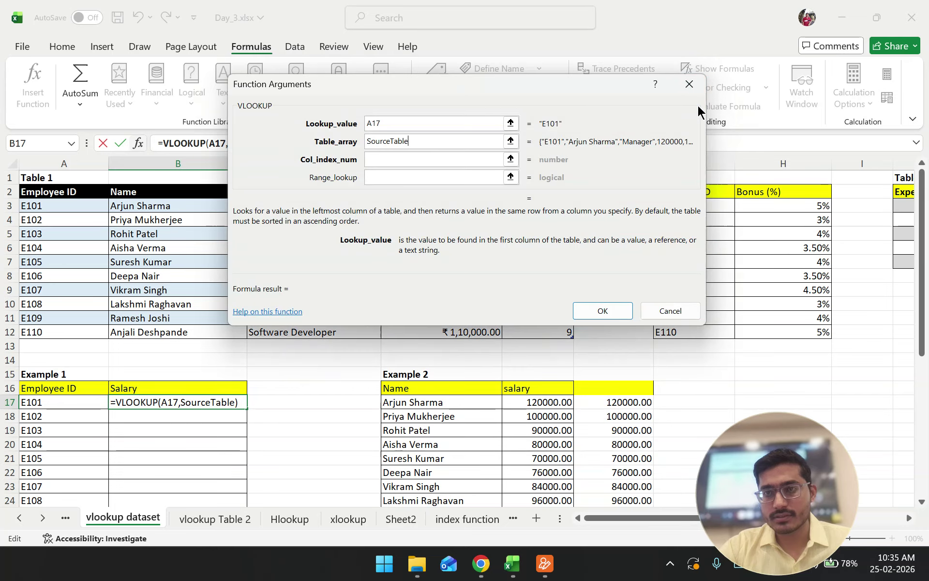
Circle the Table_array entry SourceTable on the magnified screen, and underline the Col_index_num field
{"action": "key", "text": "ctrl+1"}
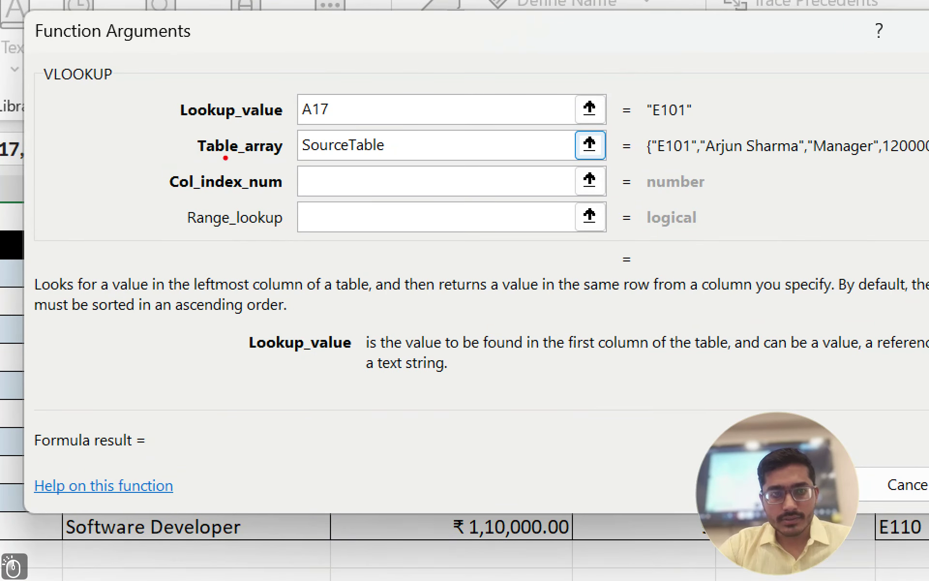
{"action": "mouse_move", "coordinate": [176, 159]}
{"action": "left_mouse_down"}
{"action": "mouse_move", "coordinate": [441, 157]}
{"action": "mouse_move", "coordinate": [358, 129]}
{"action": "mouse_move", "coordinate": [208, 130]}
{"action": "mouse_move", "coordinate": [178, 157]}
{"action": "left_mouse_up"}
{"action": "left_click_drag", "start_coordinate": [347, 128], "coordinate": [484, 90]}
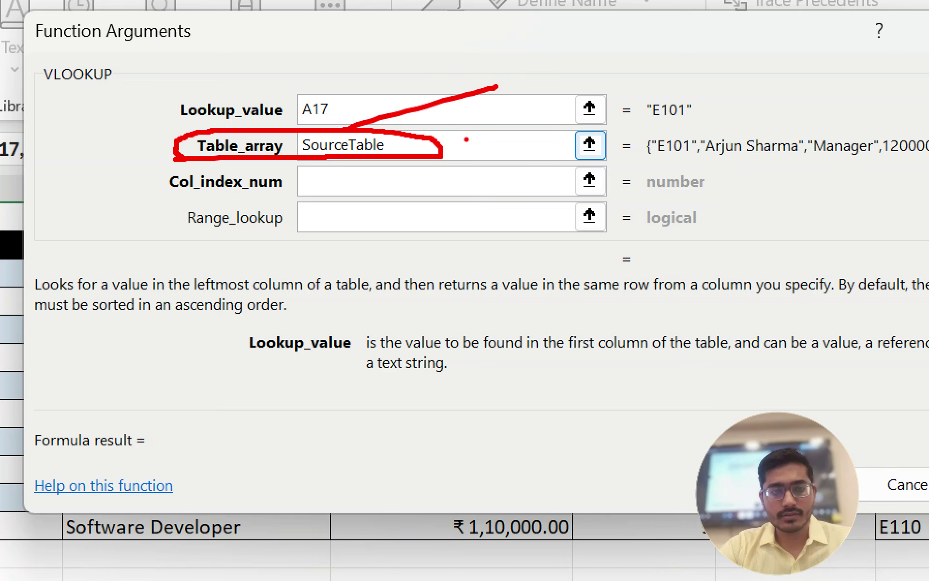
{"action": "key", "text": "Escape"}
{"action": "key", "text": "ctrl+1"}
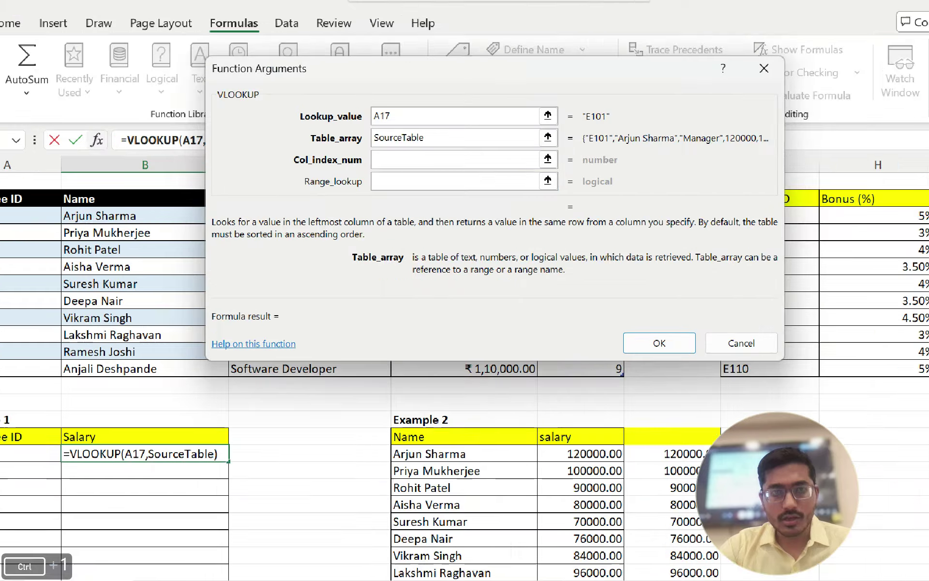
{"action": "left_click_drag", "start_coordinate": [283, 172], "coordinate": [380, 173]}
{"action": "key", "text": "Escape"}
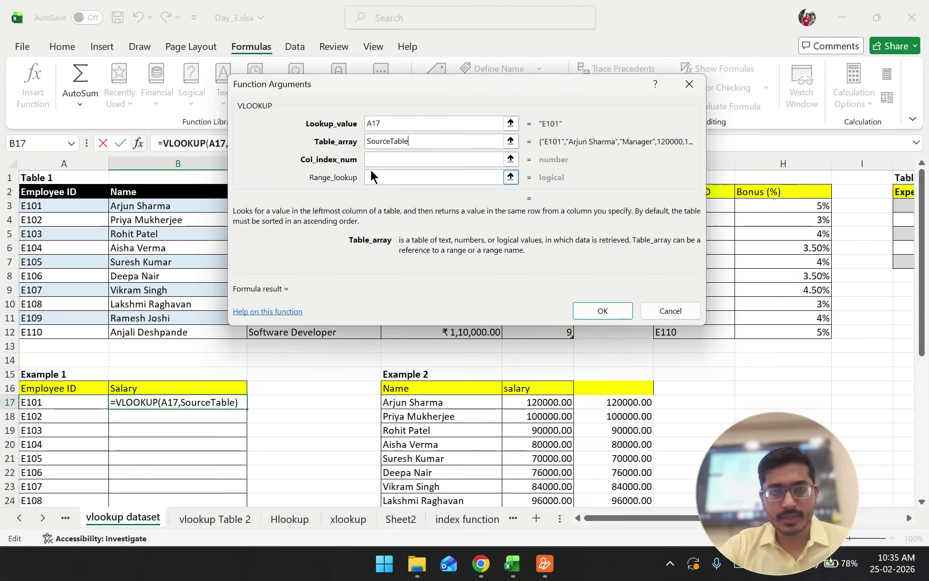
Collapse the dialog to the Col_index_num entry, and mark Table 1's Salary and Employee ID headers with a line spanning their columns
{"action": "left_click_drag", "start_coordinate": [344, 94], "coordinate": [466, 116]}
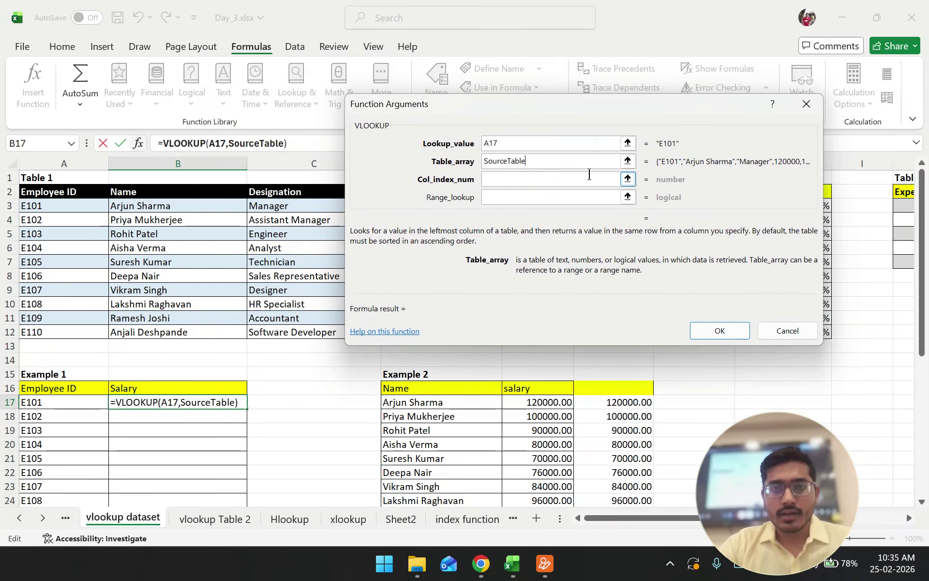
{"action": "left_click", "coordinate": [628, 179]}
{"action": "key", "text": "ctrl+2"}
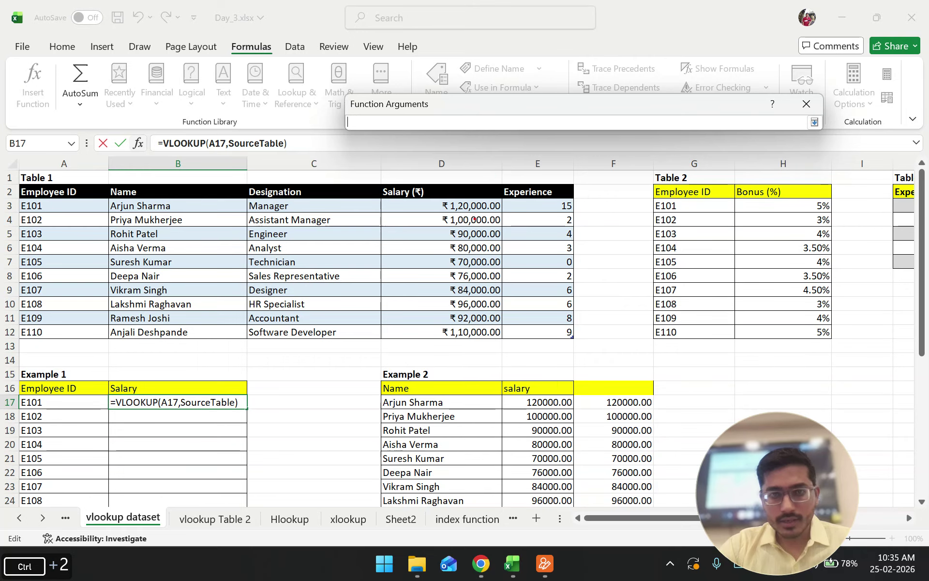
{"action": "mouse_move", "coordinate": [425, 175]}
{"action": "left_mouse_down"}
{"action": "mouse_move", "coordinate": [409, 172]}
{"action": "mouse_move", "coordinate": [432, 178]}
{"action": "left_mouse_up"}
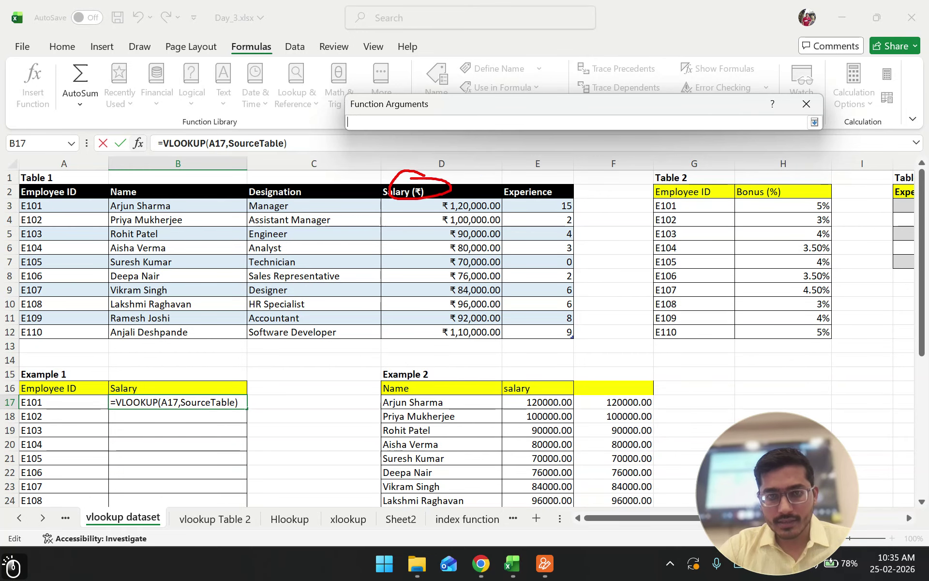
{"action": "left_click_drag", "start_coordinate": [382, 205], "coordinate": [474, 198]}
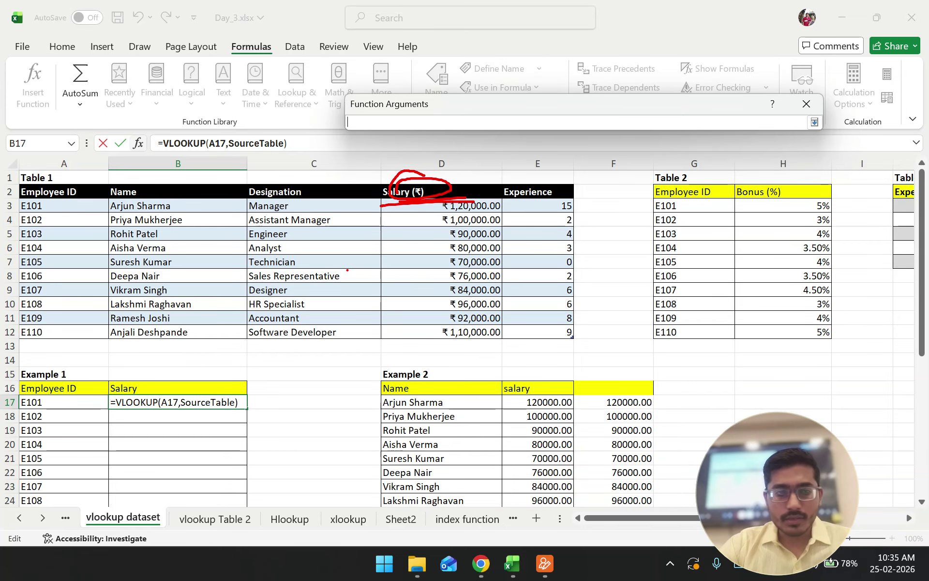
{"action": "left_click_drag", "start_coordinate": [42, 173], "coordinate": [20, 208]}
{"action": "mouse_move", "coordinate": [74, 180]}
{"action": "left_mouse_down"}
{"action": "mouse_move", "coordinate": [10, 180]}
{"action": "mouse_move", "coordinate": [84, 186]}
{"action": "left_mouse_up"}
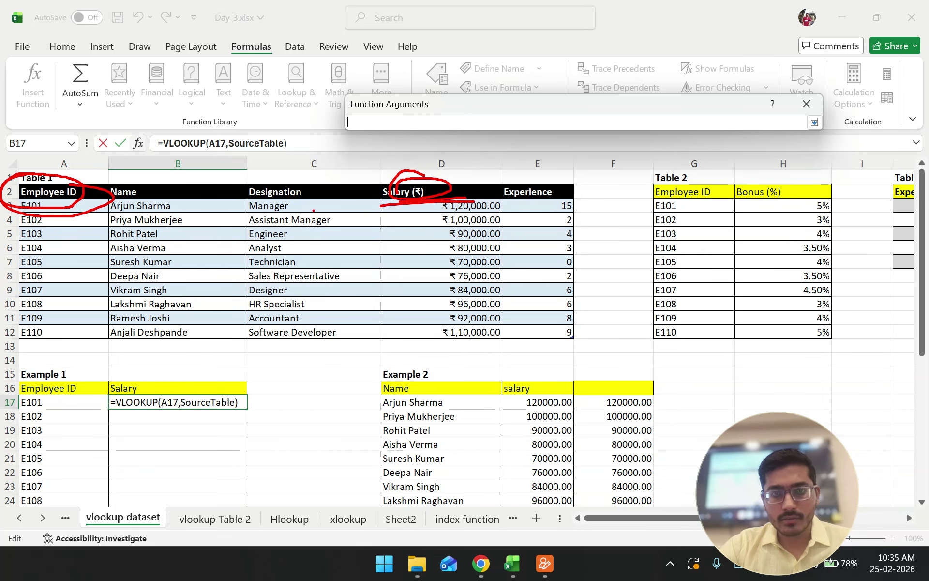
{"action": "mouse_move", "coordinate": [48, 247]}
{"action": "left_mouse_down"}
{"action": "mouse_move", "coordinate": [50, 282]}
{"action": "mouse_move", "coordinate": [458, 262]}
{"action": "mouse_move", "coordinate": [450, 246]}
{"action": "left_mouse_up"}
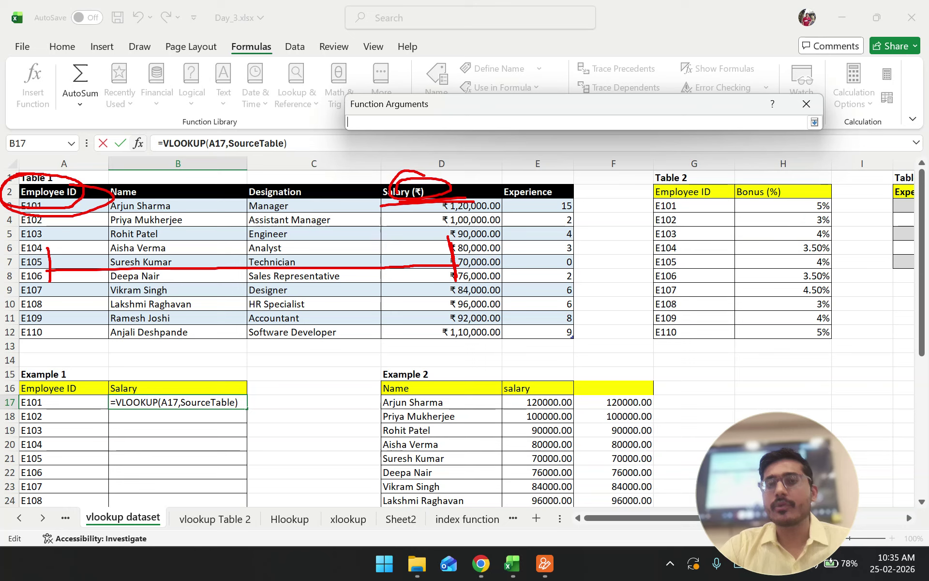
{"action": "left_click", "coordinate": [154, 291]}
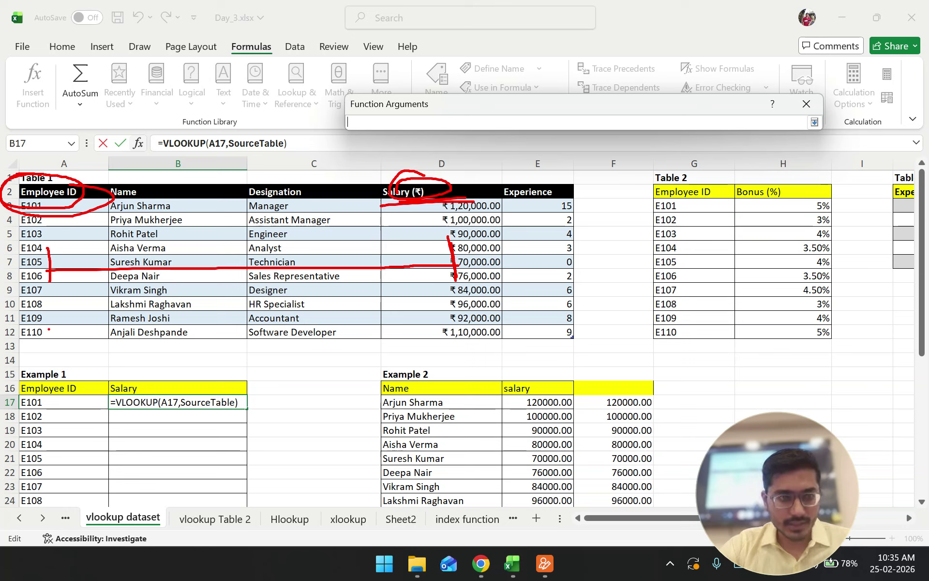
Number Table 1's columns 1 to 4 in red up to Salary, and set Col_index_num to 4
{"action": "mouse_move", "coordinate": [57, 293]}
{"action": "left_mouse_down"}
{"action": "mouse_move", "coordinate": [63, 310]}
{"action": "mouse_move", "coordinate": [74, 291]}
{"action": "left_mouse_up"}
{"action": "left_click_drag", "start_coordinate": [166, 301], "coordinate": [207, 309]}
{"action": "mouse_move", "coordinate": [294, 289]}
{"action": "left_mouse_down"}
{"action": "mouse_move", "coordinate": [306, 295]}
{"action": "mouse_move", "coordinate": [297, 312]}
{"action": "left_mouse_up"}
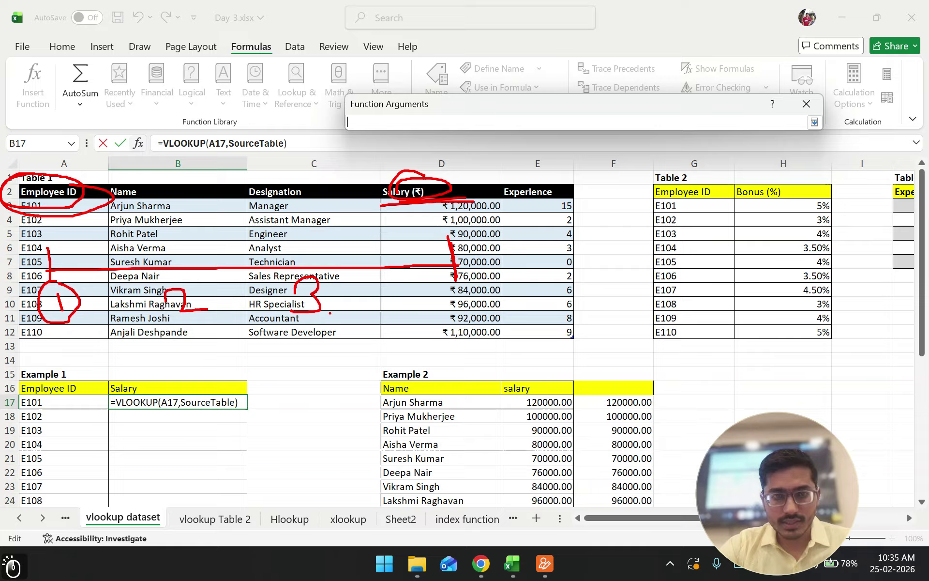
{"action": "mouse_move", "coordinate": [438, 282]}
{"action": "left_mouse_down"}
{"action": "mouse_move", "coordinate": [461, 304]}
{"action": "mouse_move", "coordinate": [459, 322]}
{"action": "left_mouse_up"}
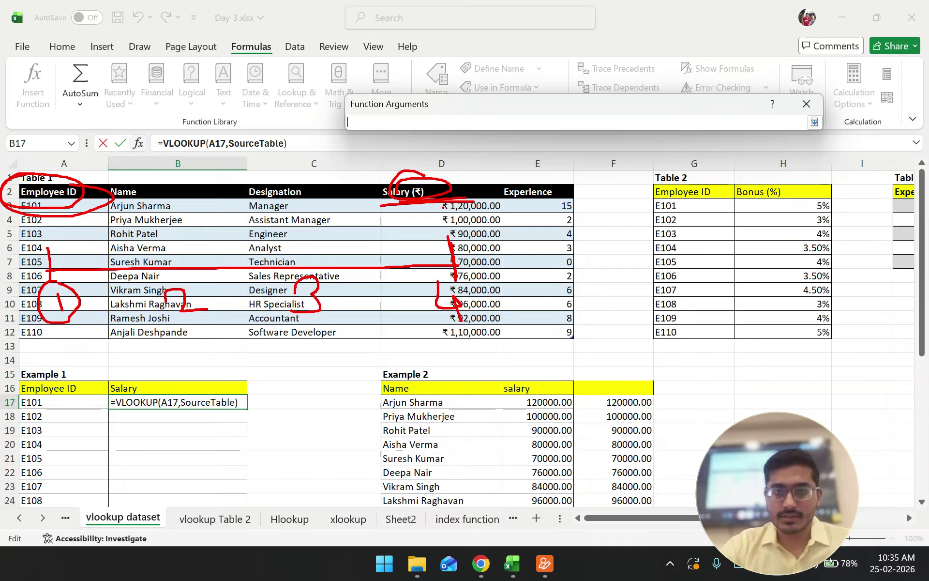
{"action": "left_click_drag", "start_coordinate": [427, 324], "coordinate": [480, 325]}
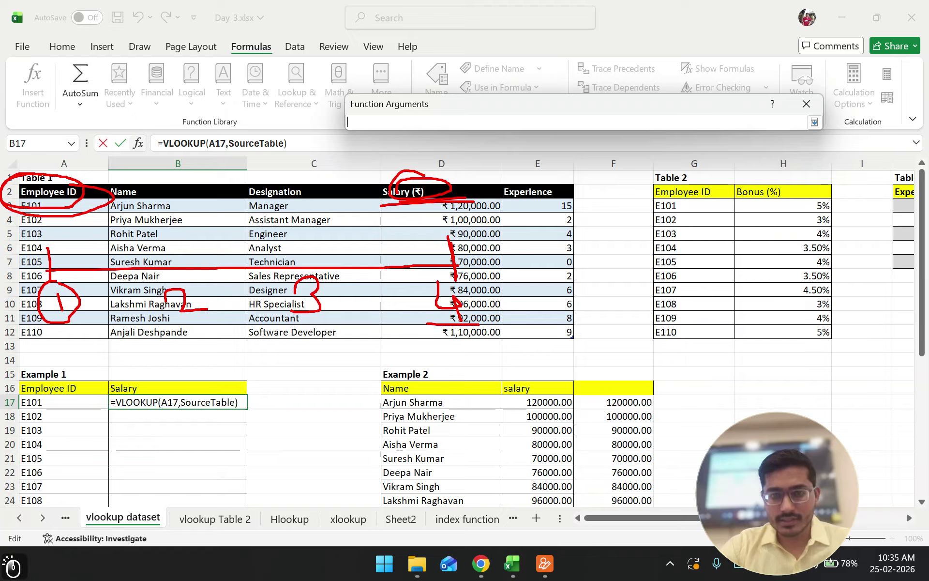
{"action": "key", "text": "Escape"}
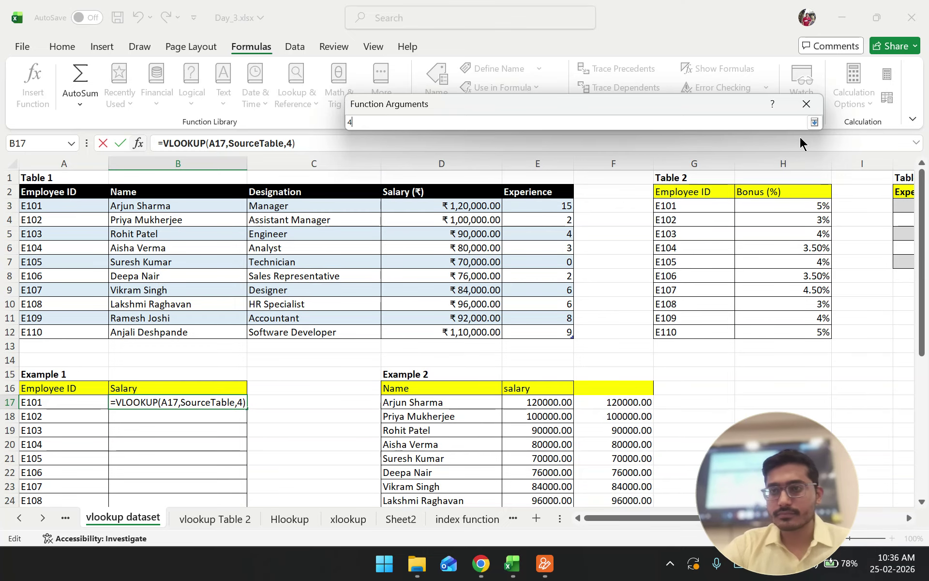
{"action": "left_click", "coordinate": [814, 122]}
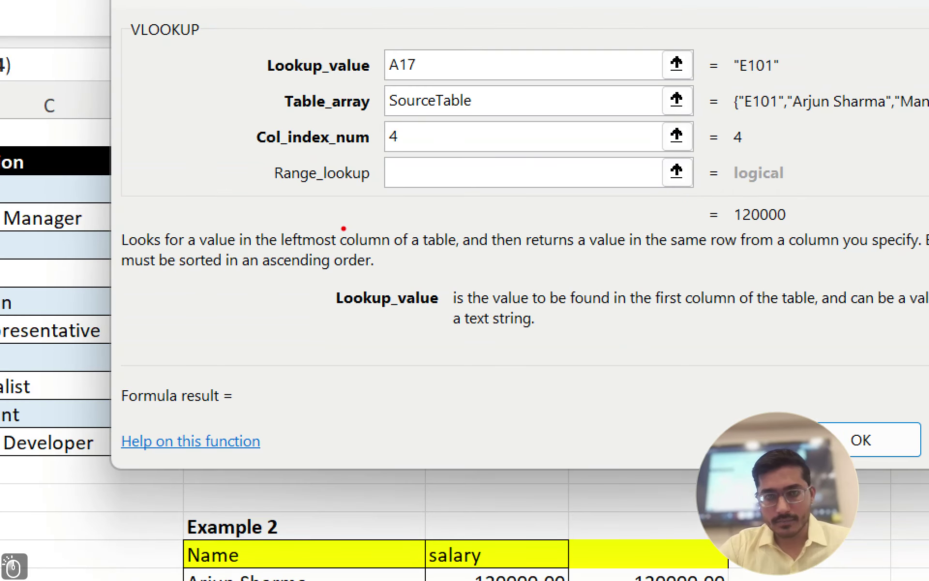
Outline the Range_lookup field and the previewed formula result on the magnified screen
{"action": "left_click_drag", "start_coordinate": [396, 218], "coordinate": [436, 221]}
{"action": "mouse_move", "coordinate": [294, 221]}
{"action": "left_mouse_down"}
{"action": "mouse_move", "coordinate": [713, 199]}
{"action": "mouse_move", "coordinate": [437, 145]}
{"action": "mouse_move", "coordinate": [208, 162]}
{"action": "mouse_move", "coordinate": [252, 221]}
{"action": "left_mouse_up"}
{"action": "mouse_move", "coordinate": [772, 192]}
{"action": "left_mouse_down"}
{"action": "mouse_move", "coordinate": [707, 180]}
{"action": "mouse_move", "coordinate": [784, 237]}
{"action": "mouse_move", "coordinate": [757, 185]}
{"action": "left_mouse_up"}
{"action": "left_click_drag", "start_coordinate": [774, 238], "coordinate": [798, 236]}
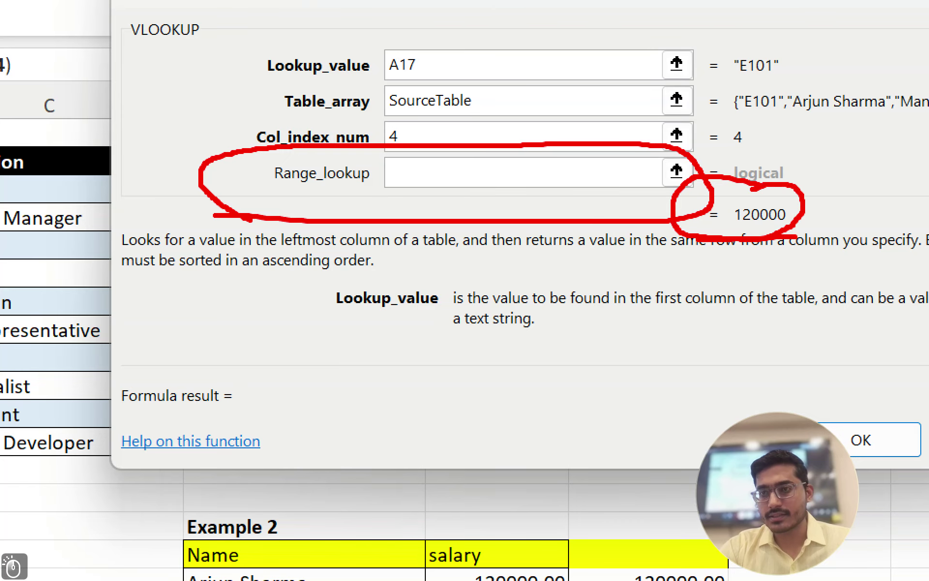
Finish marking the previewed result on the magnified screen, and confirm the VLOOKUP arguments to enter the formula in B17
{"action": "left_click_drag", "start_coordinate": [695, 260], "coordinate": [791, 249]}
{"action": "key", "text": "Escape"}
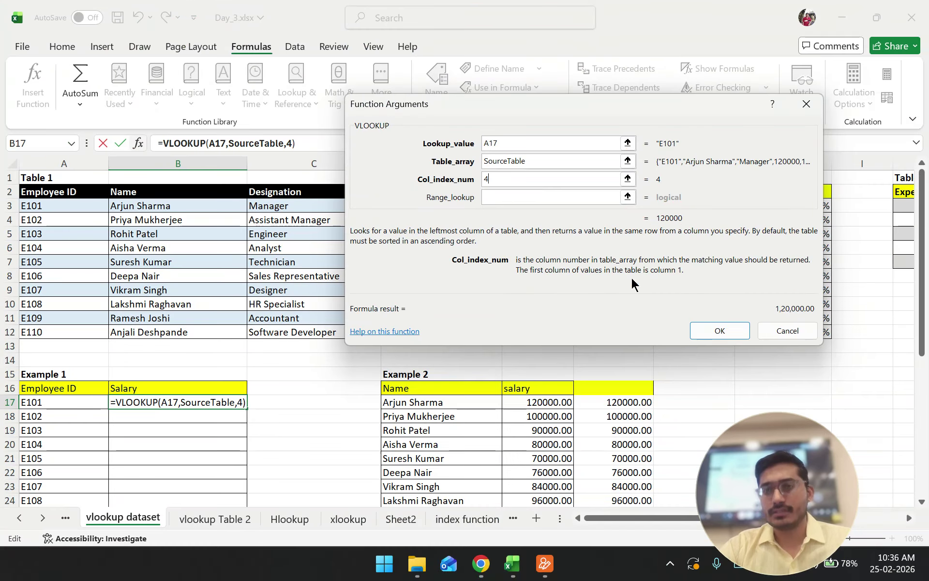
{"action": "left_click", "coordinate": [731, 327]}
{"action": "scroll", "coordinate": [576, 321], "scroll_direction": "down", "scroll_amount": 2}
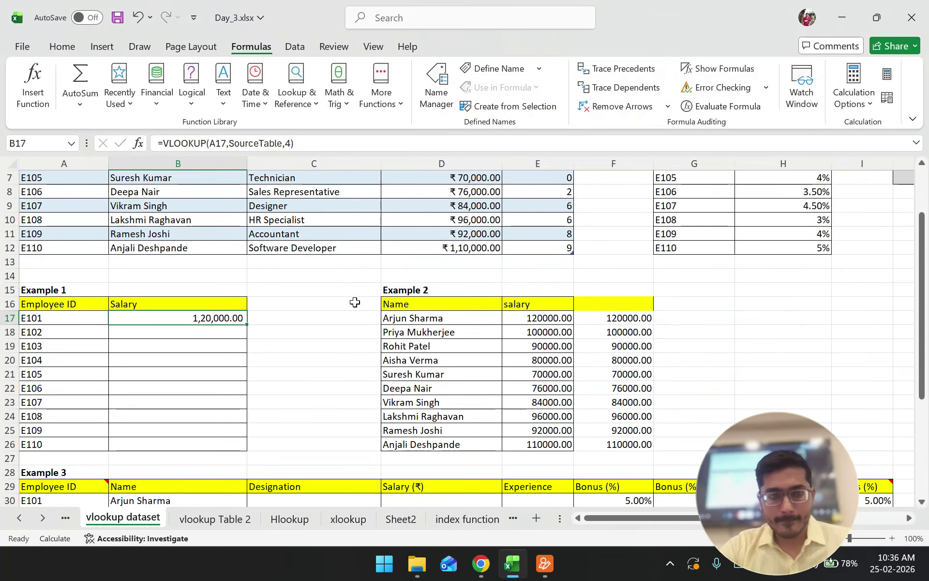
Magnify cell B17 and mark the fill handle at its lower-right corner in red
{"action": "key", "text": "ctrl+1"}
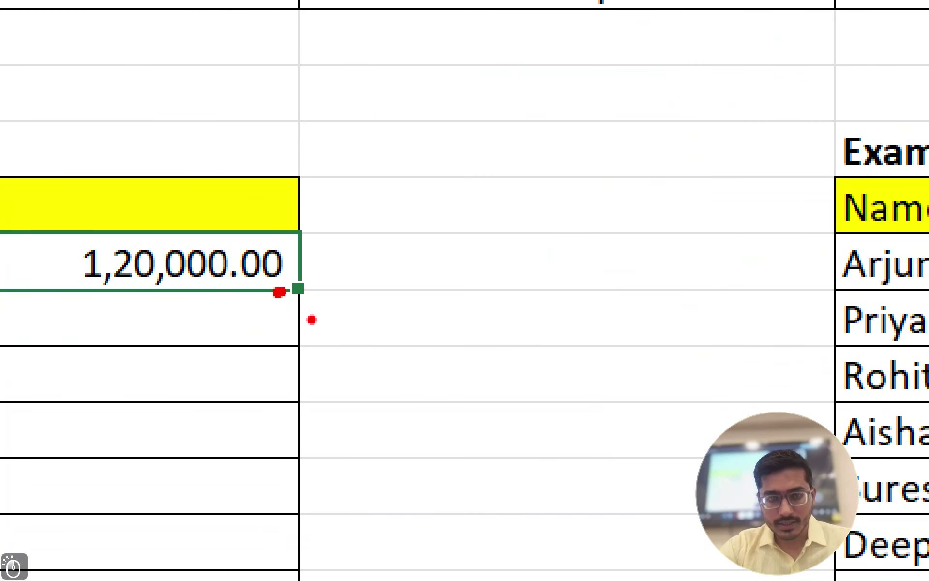
{"action": "mouse_move", "coordinate": [279, 317]}
{"action": "left_mouse_down"}
{"action": "mouse_move", "coordinate": [418, 318]}
{"action": "mouse_move", "coordinate": [255, 317]}
{"action": "mouse_move", "coordinate": [410, 314]}
{"action": "left_mouse_up"}
{"action": "key", "text": "Escape"}
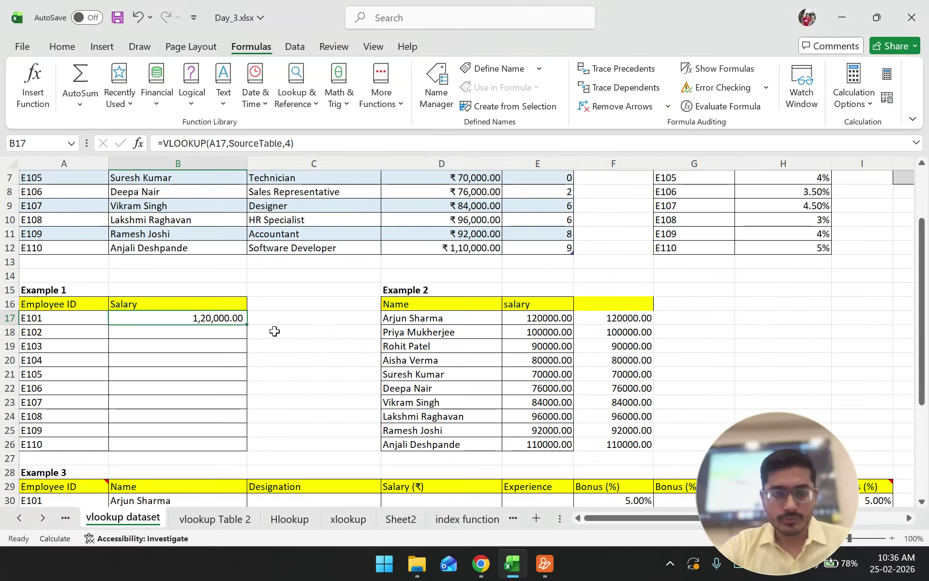
Fill the VLOOKUP formula from B17 down to B26, and undo the fill
{"action": "double_click", "coordinate": [246, 325]}
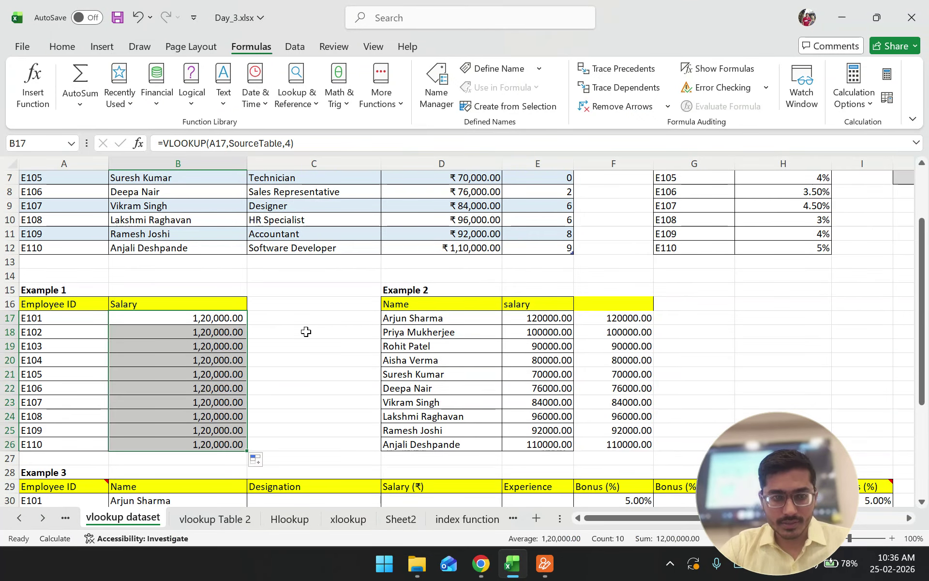
{"action": "left_click", "coordinate": [358, 343]}
{"action": "key", "text": "ctrl+a"}
{"action": "left_click", "coordinate": [340, 355]}
{"action": "key", "text": "ctrl+z"}
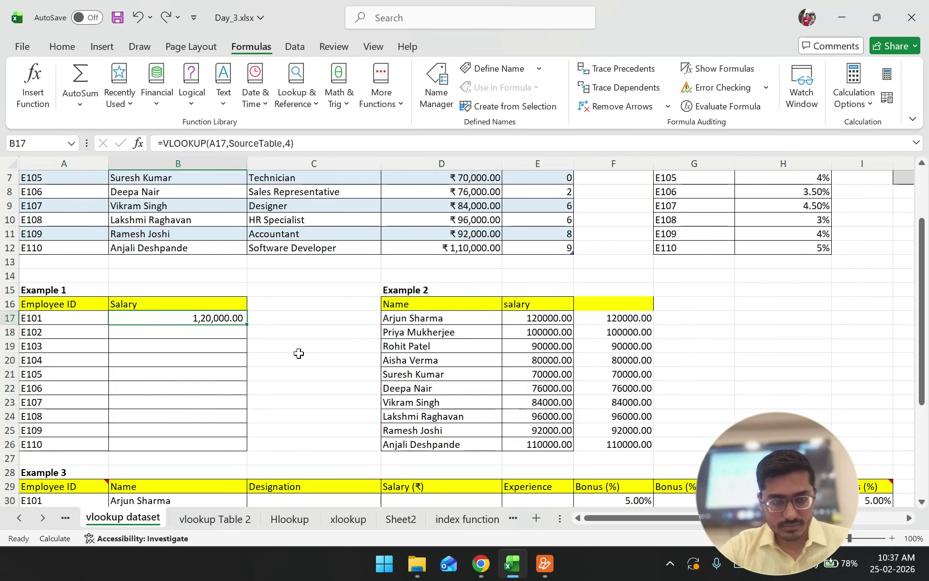
Fill B17's formula down to B26 again, and try the Flash Fill option on the filled range
{"action": "double_click", "coordinate": [246, 325]}
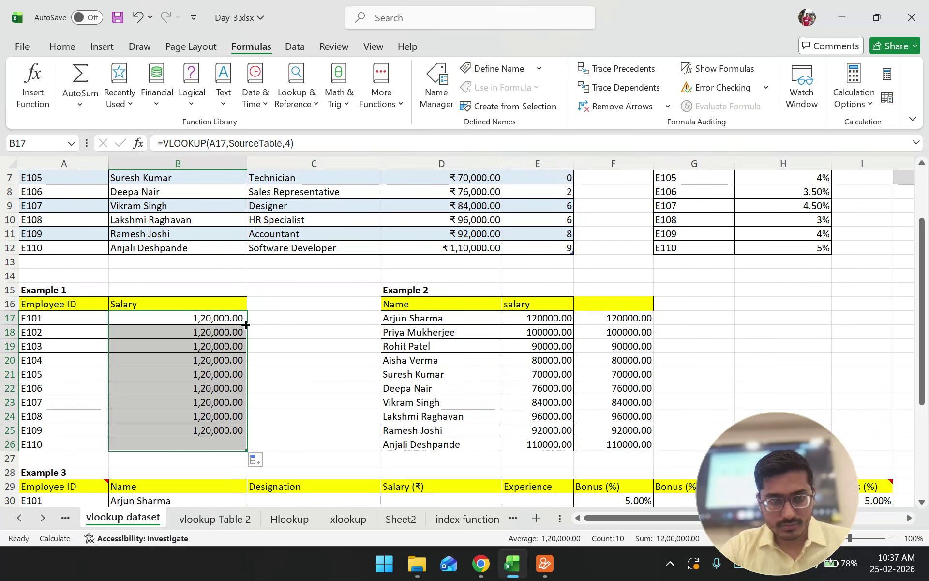
{"action": "left_click", "coordinate": [258, 461]}
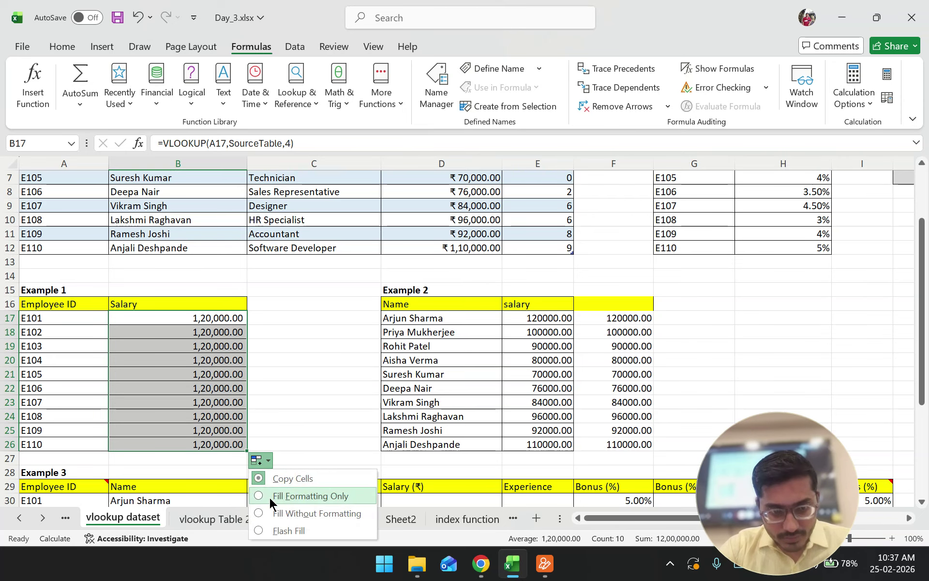
{"action": "left_click", "coordinate": [280, 531]}
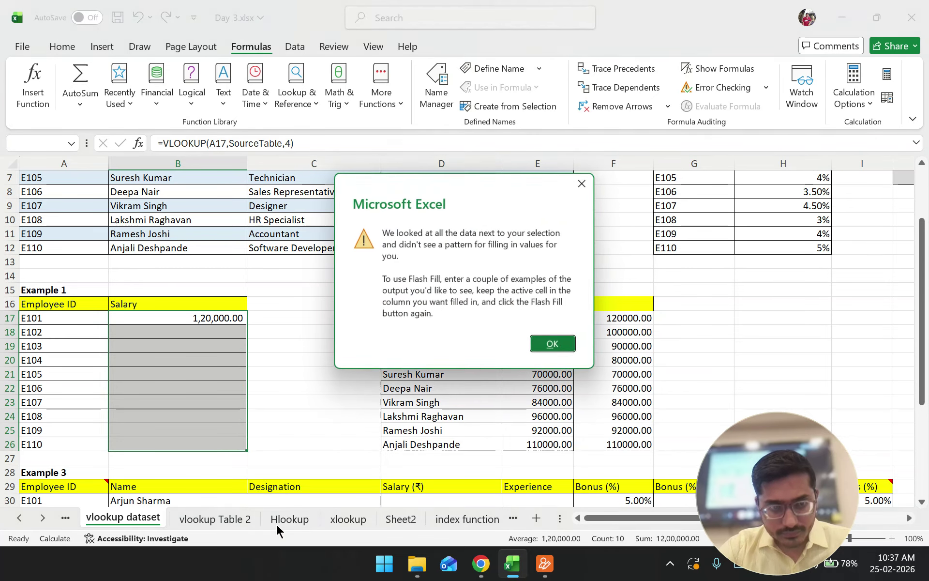
{"action": "key", "text": "Return"}
Check the fill options again, and undo the fill of Example 1's Salary column
{"action": "left_click", "coordinate": [257, 460]}
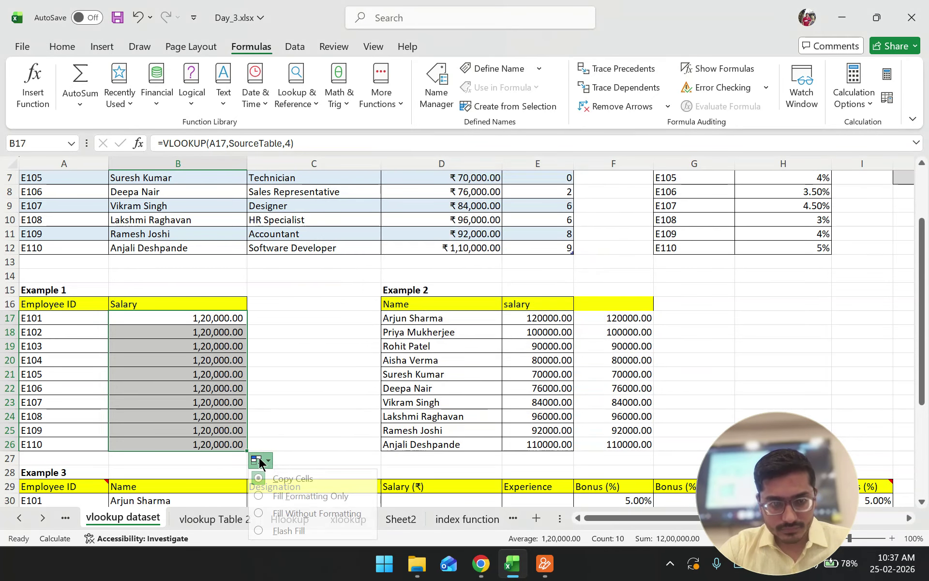
{"action": "left_click", "coordinate": [304, 412]}
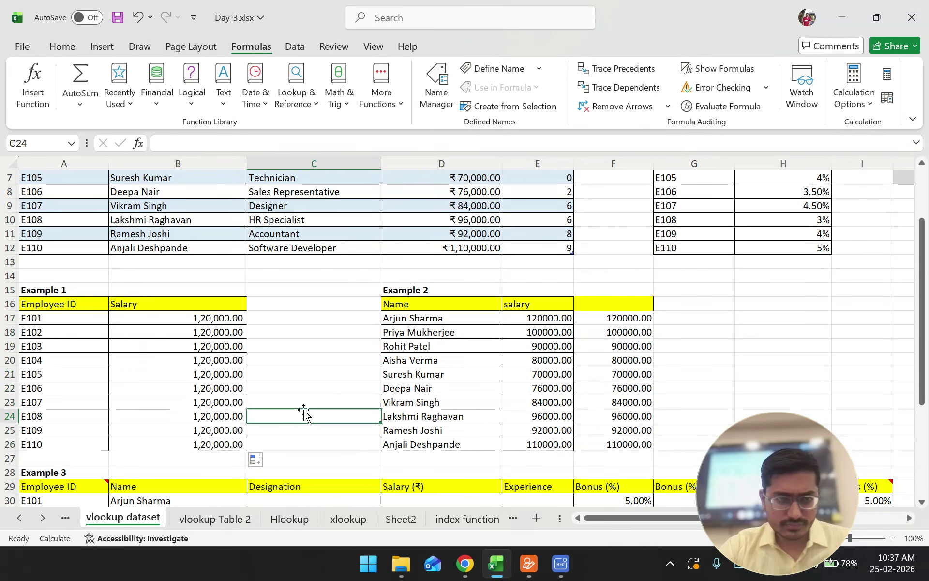
{"action": "key", "text": "ctrl+z"}
{"action": "left_click", "coordinate": [301, 374]}
{"action": "scroll", "coordinate": [167, 299], "scroll_direction": "down", "scroll_amount": 1}
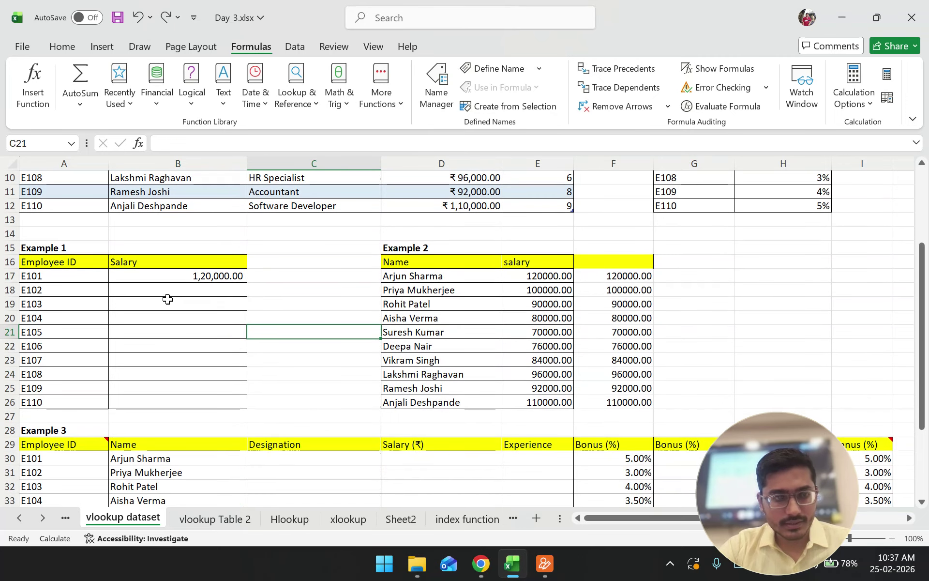
{"action": "key", "text": "ctrl+a"}
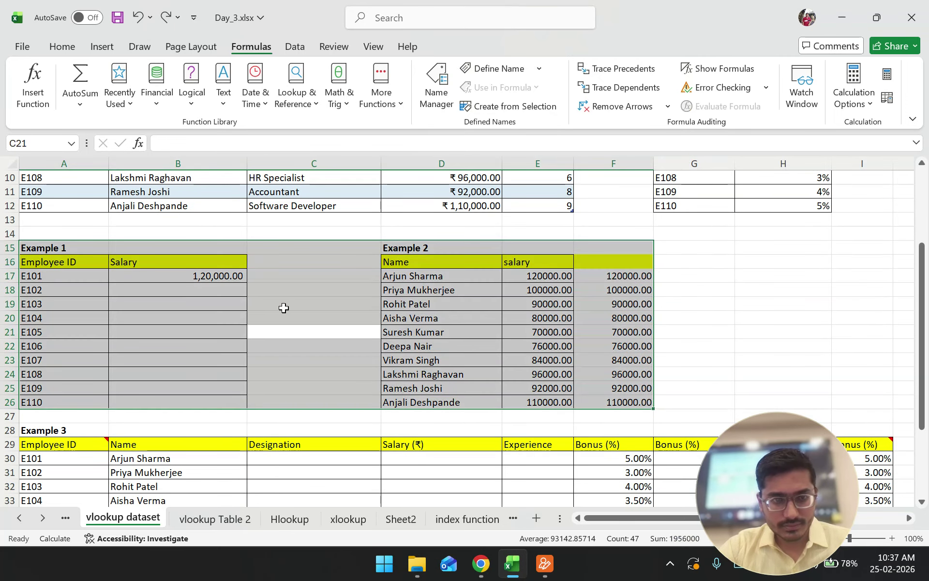
{"action": "left_click", "coordinate": [281, 308]}
Open B17's formula for editing and check its highlighted lookup cell and SourceTable range against Table 1
{"action": "left_click", "coordinate": [189, 273]}
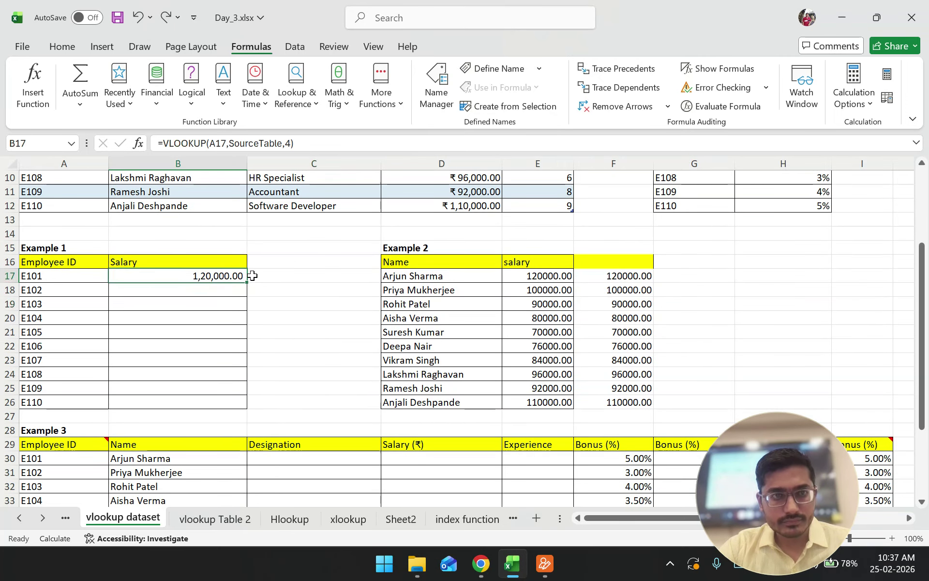
{"action": "scroll", "coordinate": [253, 276], "scroll_direction": "up", "scroll_amount": 1}
{"action": "key", "text": "F2"}
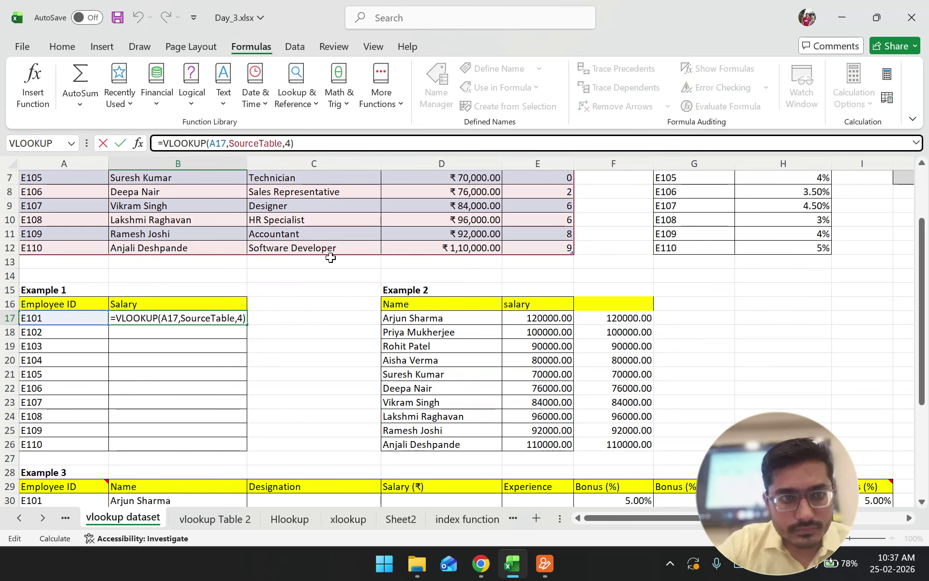
{"action": "scroll", "coordinate": [313, 322], "scroll_direction": "up", "scroll_amount": 2}
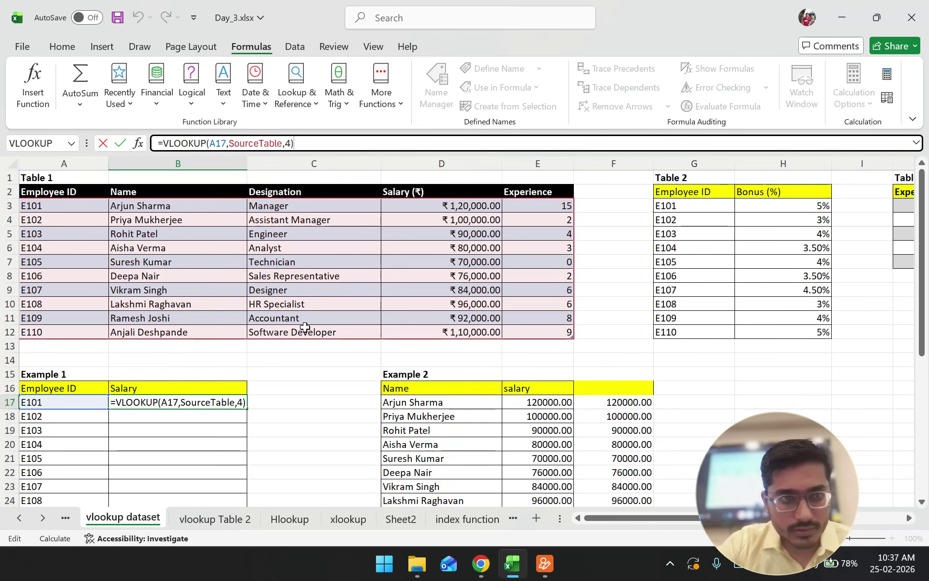
{"action": "scroll", "coordinate": [305, 327], "scroll_direction": "down", "scroll_amount": 2}
{"action": "scroll", "coordinate": [76, 326], "scroll_direction": "up", "scroll_amount": 2}
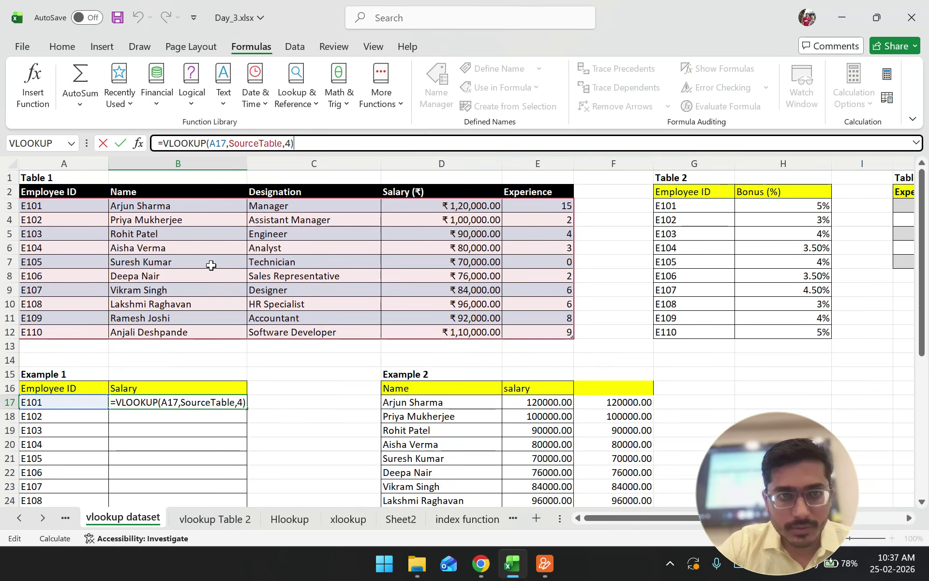
{"action": "scroll", "coordinate": [215, 280], "scroll_direction": "down", "scroll_amount": 3}
{"action": "left_click", "coordinate": [257, 295]}
Fill B17's VLOOKUP formula down Example 1's Salary column through E110's row
{"action": "left_click", "coordinate": [232, 275]}
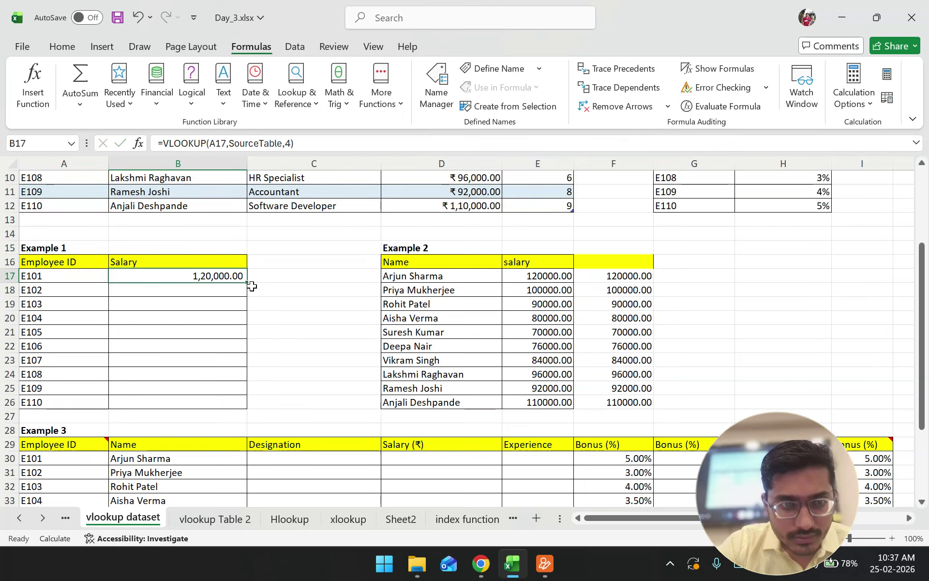
{"action": "double_click", "coordinate": [248, 282]}
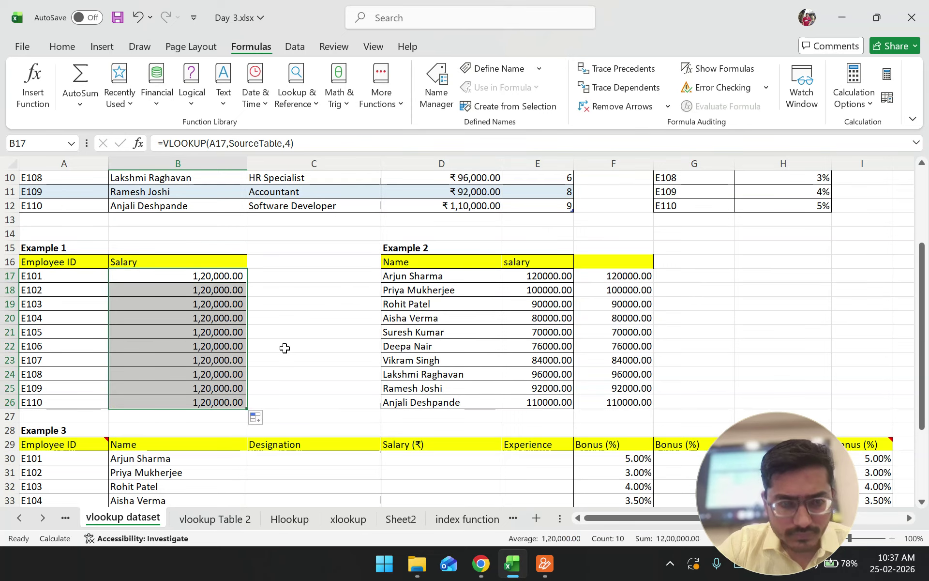
{"action": "left_click", "coordinate": [263, 416]}
{"action": "left_click", "coordinate": [240, 402]}
{"action": "left_click", "coordinate": [267, 346]}
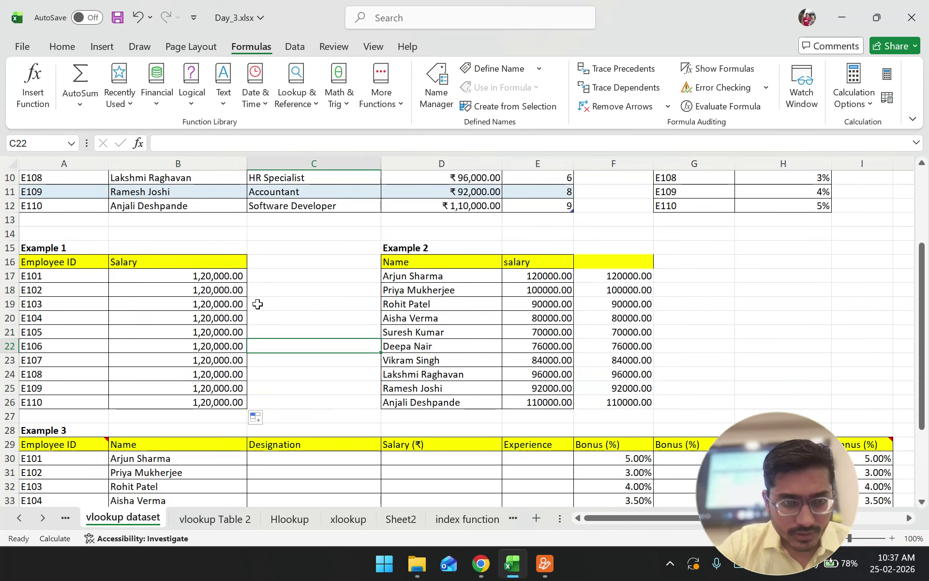
Try the Fill Formatting Only and Fill Without Formatting options on Example 1's filled salaries
{"action": "left_click", "coordinate": [258, 417]}
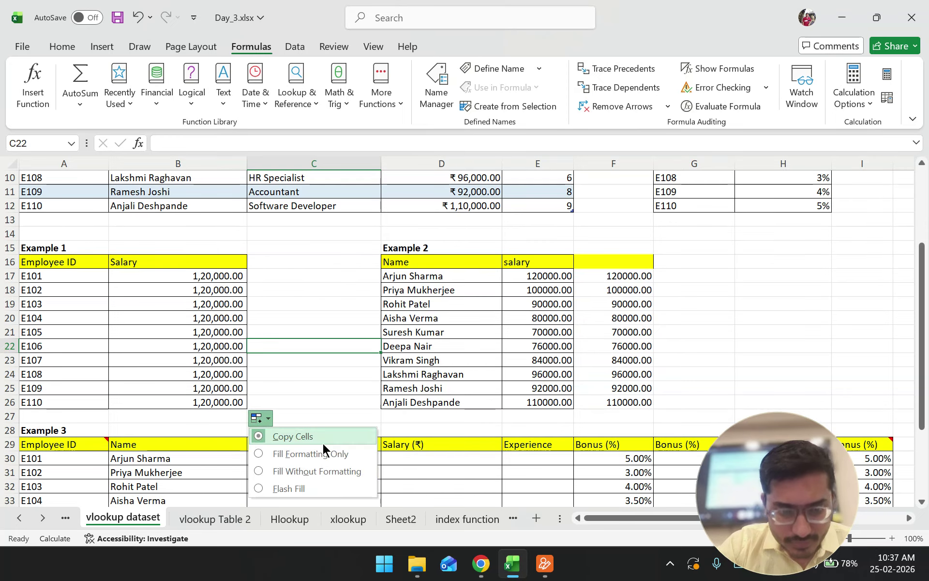
{"action": "left_click", "coordinate": [333, 451]}
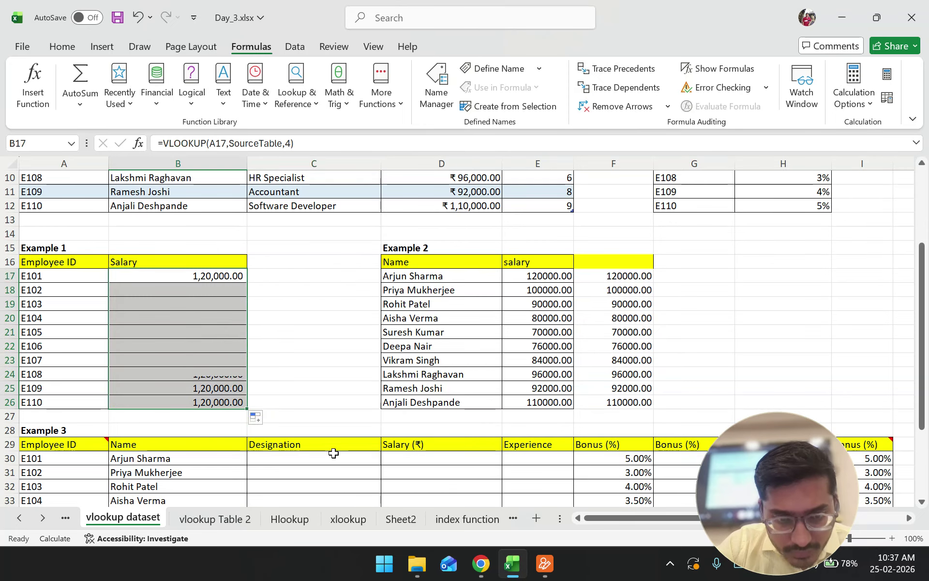
{"action": "left_click", "coordinate": [248, 416]}
{"action": "left_click", "coordinate": [258, 417]}
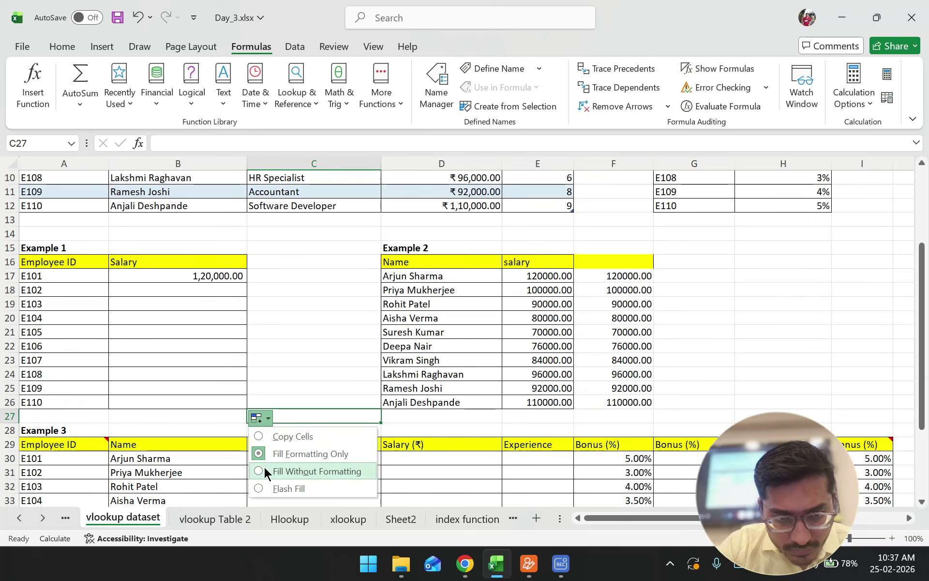
{"action": "left_click", "coordinate": [265, 466]}
Switch Example 1's salary fill to Flash Fill, and undo the fill below B17
{"action": "left_click", "coordinate": [256, 432]}
{"action": "left_click", "coordinate": [268, 492]}
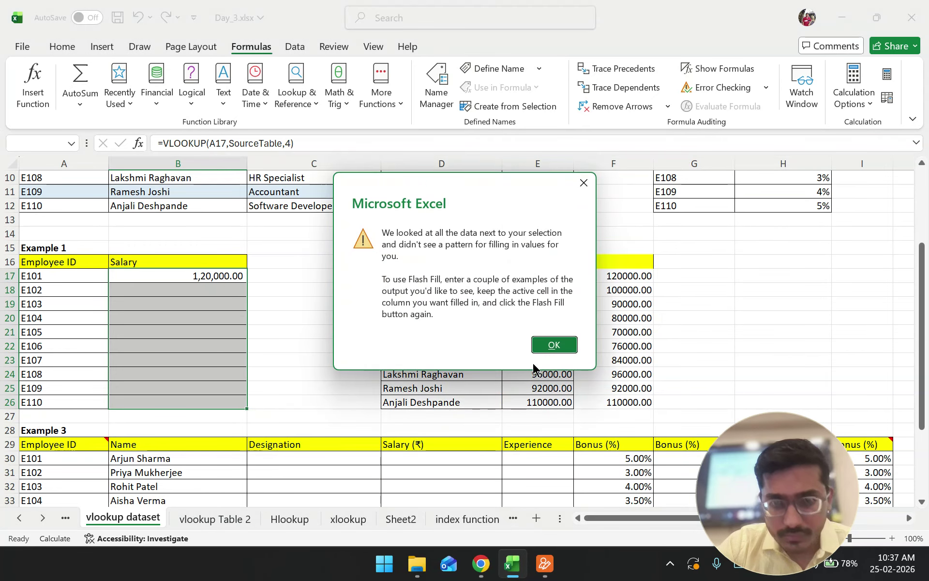
{"action": "left_click", "coordinate": [554, 345]}
{"action": "left_click", "coordinate": [346, 350]}
{"action": "key", "text": "ctrl+z"}
{"action": "left_click", "coordinate": [316, 337]}
{"action": "scroll", "coordinate": [207, 322], "scroll_direction": "down", "scroll_amount": 1}
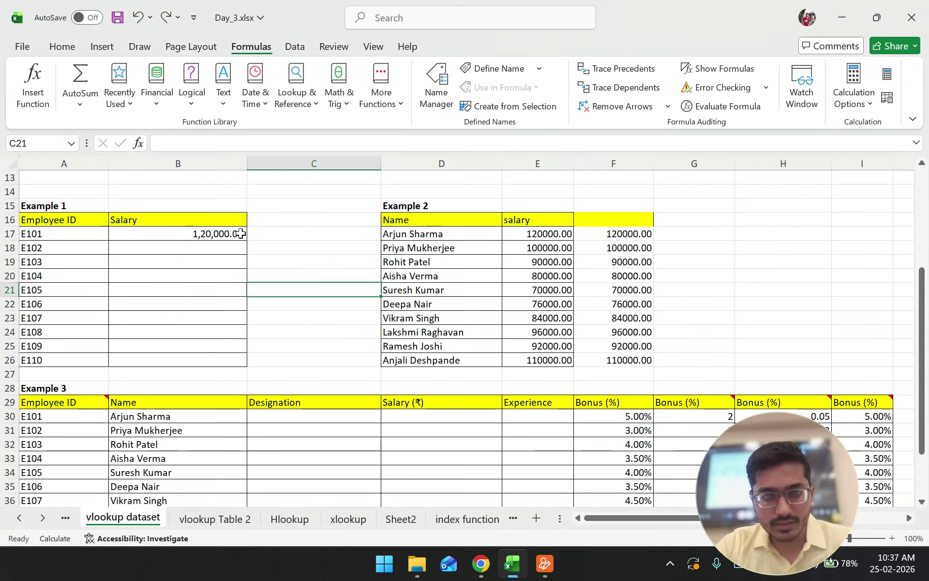
{"action": "left_click", "coordinate": [382, 192]}
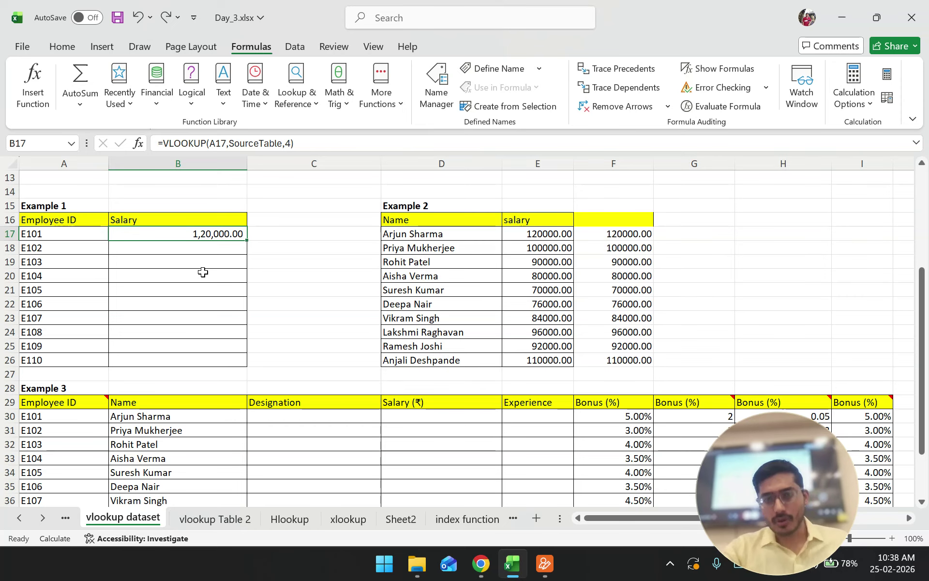
Clear Example 2's salary values and the adjacent unlabelled column, E17:F26
{"action": "left_click_drag", "start_coordinate": [533, 236], "coordinate": [623, 354]}
{"action": "key", "text": "Delete"}
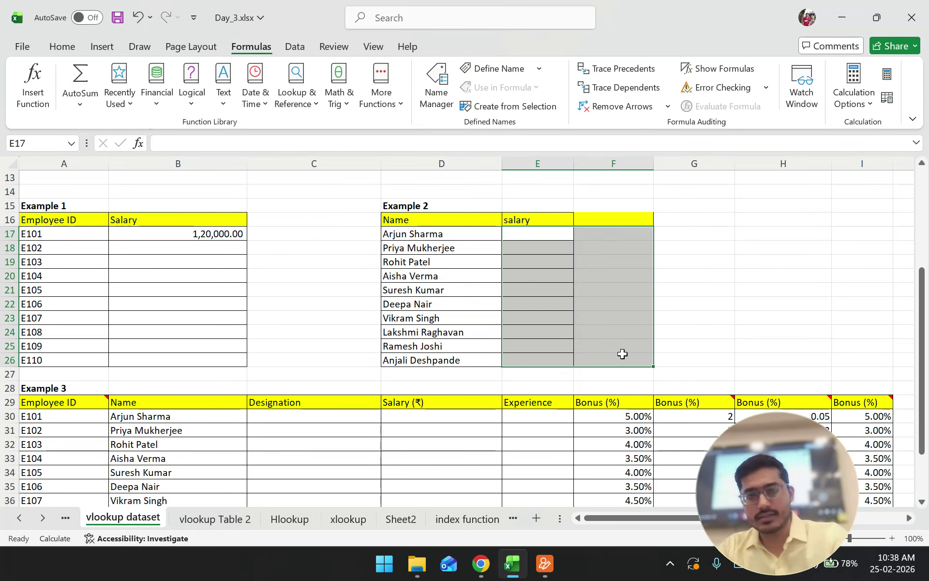
{"action": "left_click", "coordinate": [514, 322]}
Select cell B17 to show its VLOOKUP formula
{"action": "left_click", "coordinate": [234, 236]}
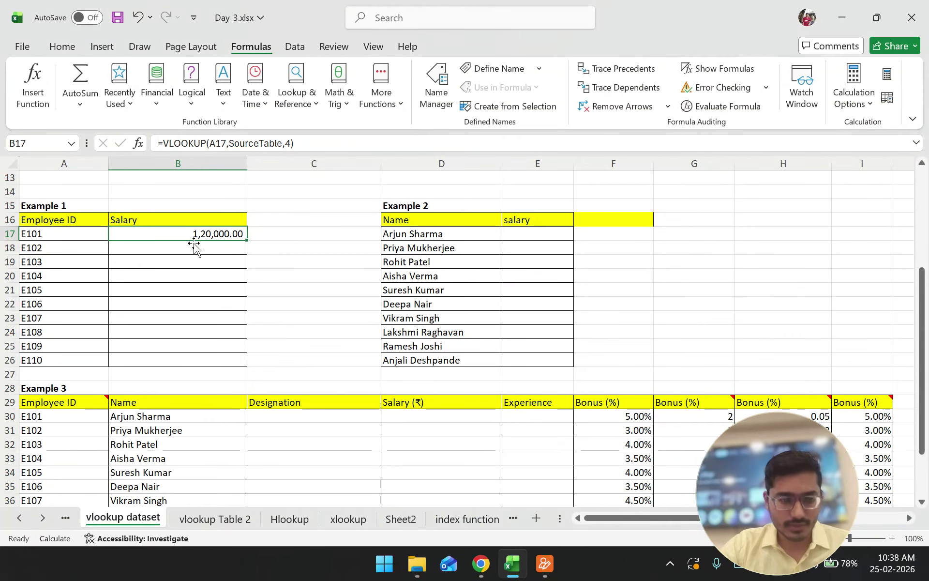
{"action": "left_click", "coordinate": [354, 320]}
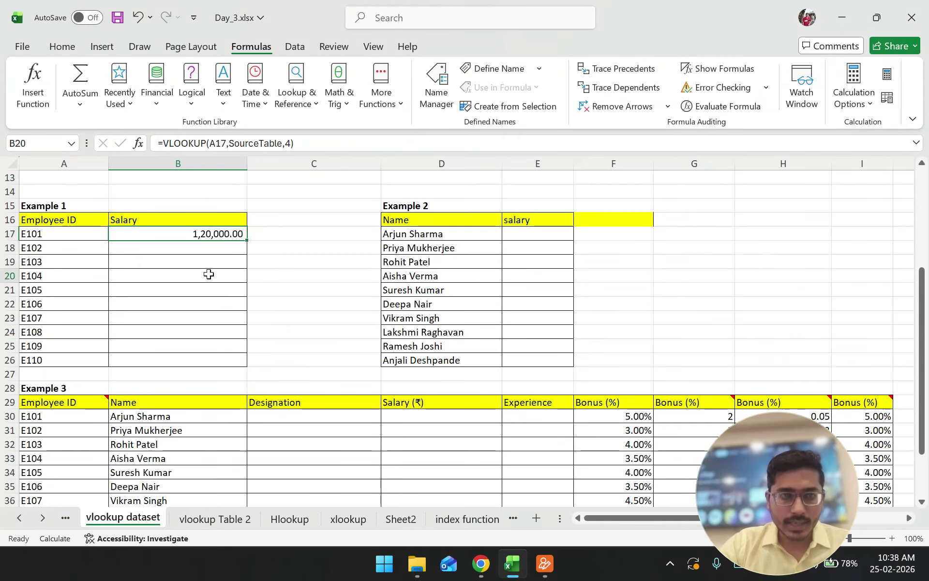
{"action": "left_click", "coordinate": [172, 235]}
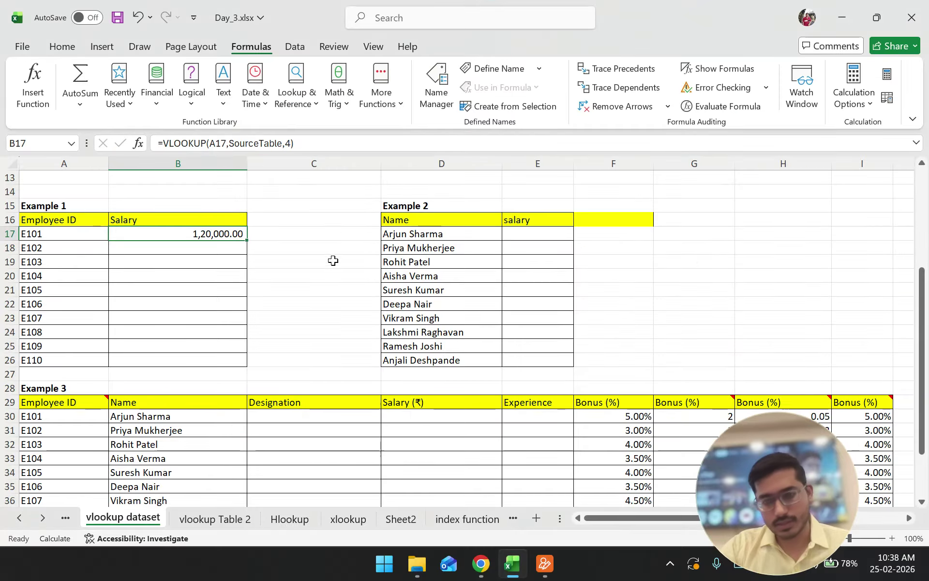
Switch to the Google Meet call and show the devices available for casting the meeting
{"action": "mouse_move", "coordinate": [480, 563]}
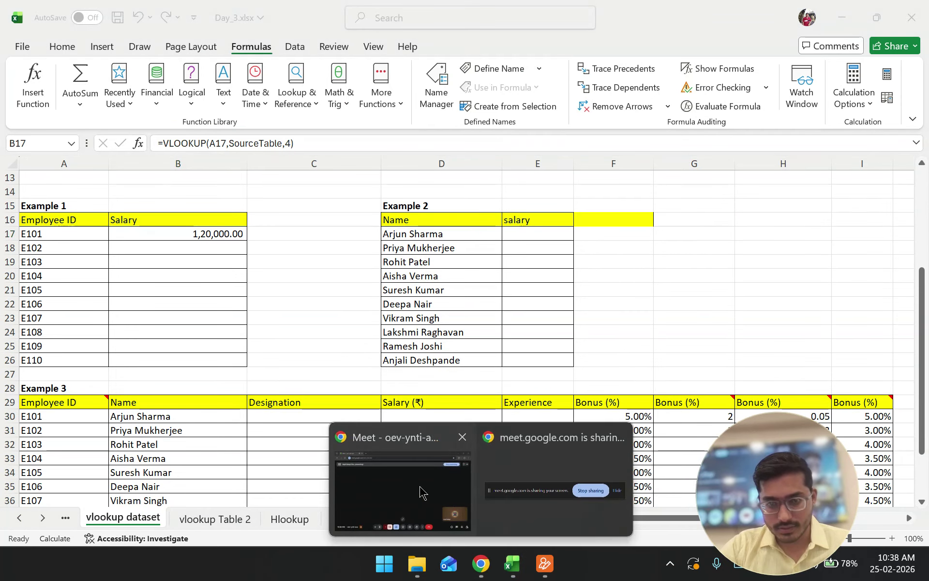
{"action": "left_click", "coordinate": [402, 479]}
{"action": "left_click", "coordinate": [599, 518]}
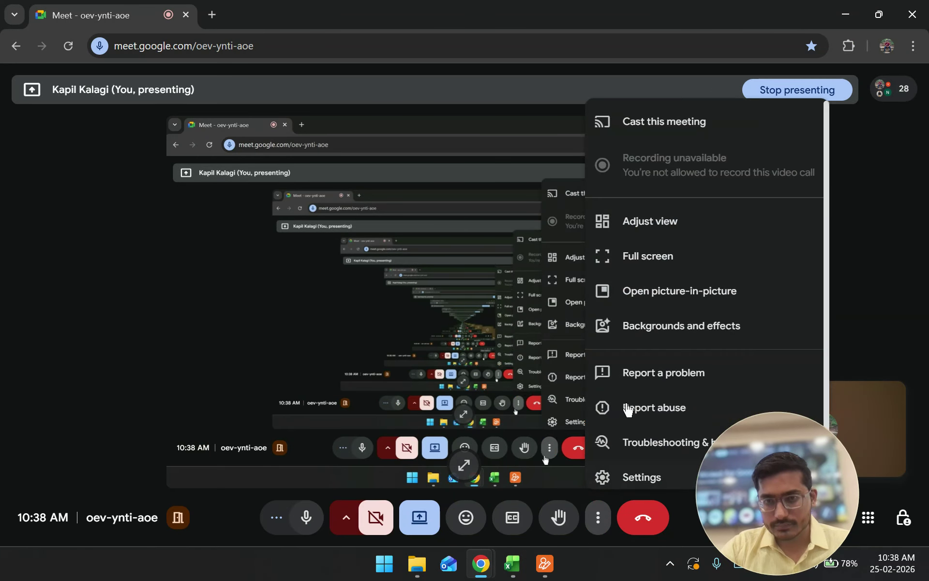
{"action": "left_click", "coordinate": [625, 126]}
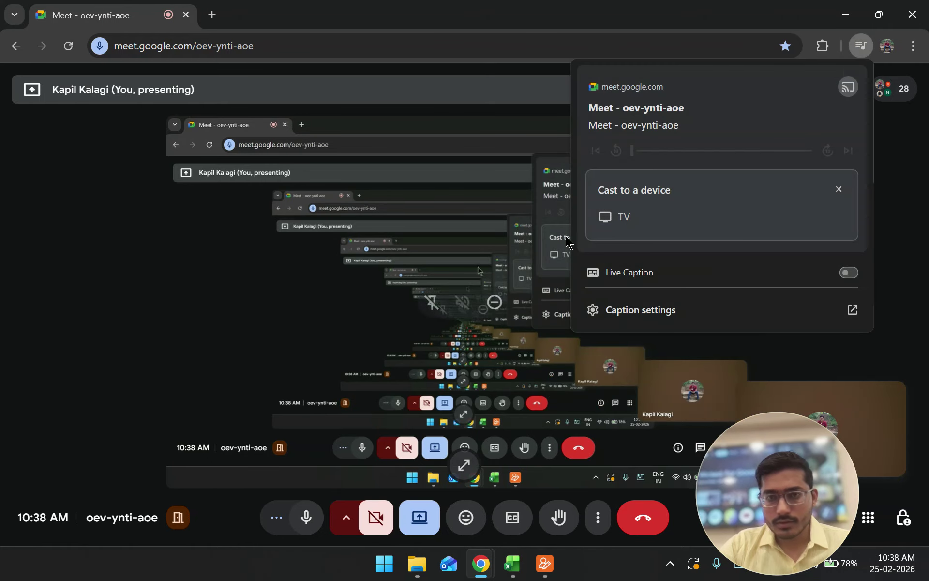
Switch back to the Day_3.xlsx workbook and mark up Example 1's salary cell B17 and its VLOOKUP formula on screen
{"action": "key", "text": "alt+Tab"}
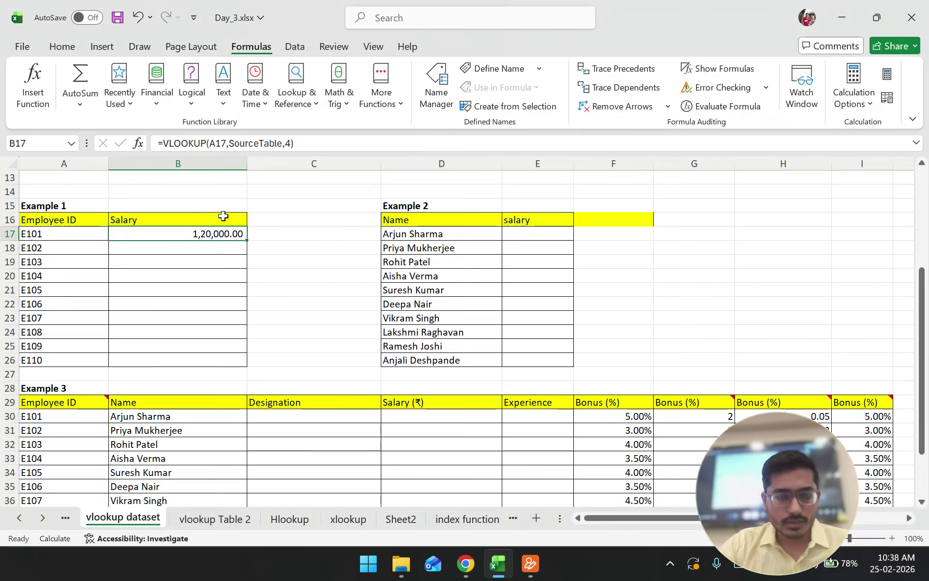
{"action": "key", "text": "ctrl+1"}
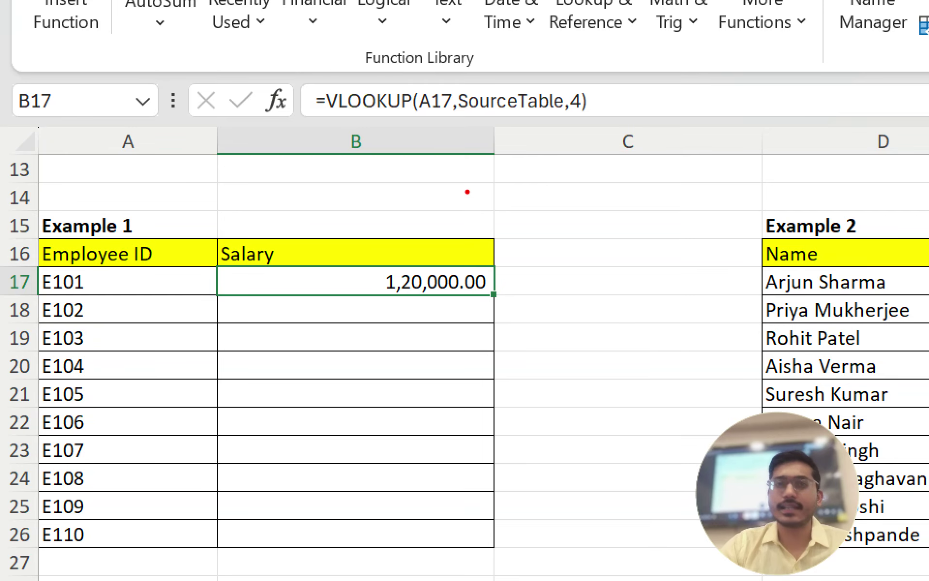
{"action": "mouse_move", "coordinate": [516, 234]}
{"action": "left_mouse_down"}
{"action": "mouse_move", "coordinate": [462, 236]}
{"action": "mouse_move", "coordinate": [523, 325]}
{"action": "mouse_move", "coordinate": [479, 236]}
{"action": "left_mouse_up"}
{"action": "mouse_move", "coordinate": [368, 252]}
{"action": "left_mouse_down"}
{"action": "mouse_move", "coordinate": [306, 172]}
{"action": "mouse_move", "coordinate": [302, 111]}
{"action": "left_mouse_up"}
{"action": "mouse_move", "coordinate": [400, 44]}
{"action": "left_mouse_down"}
{"action": "mouse_move", "coordinate": [292, 91]}
{"action": "mouse_move", "coordinate": [640, 155]}
{"action": "mouse_move", "coordinate": [649, 90]}
{"action": "left_mouse_up"}
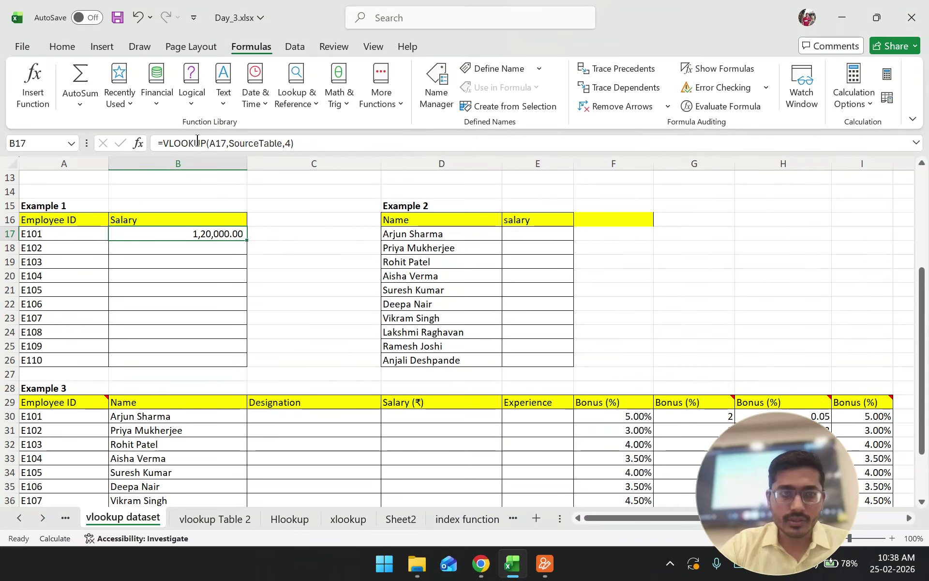
Open B17's VLOOKUP formula for editing and underline the function name and its arguments in the syntax hint
{"action": "left_click", "coordinate": [197, 142]}
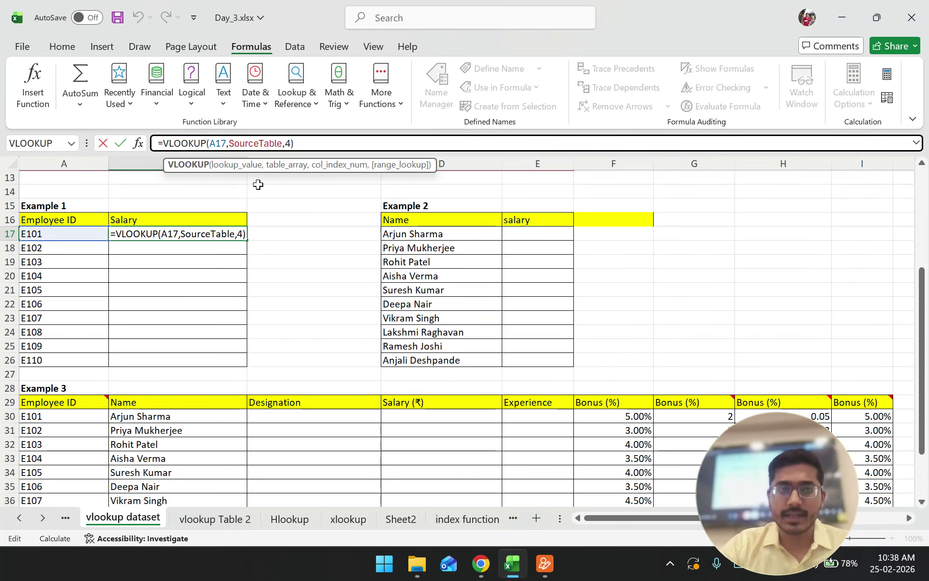
{"action": "scroll", "coordinate": [120, 247], "scroll_direction": "up", "scroll_amount": 1}
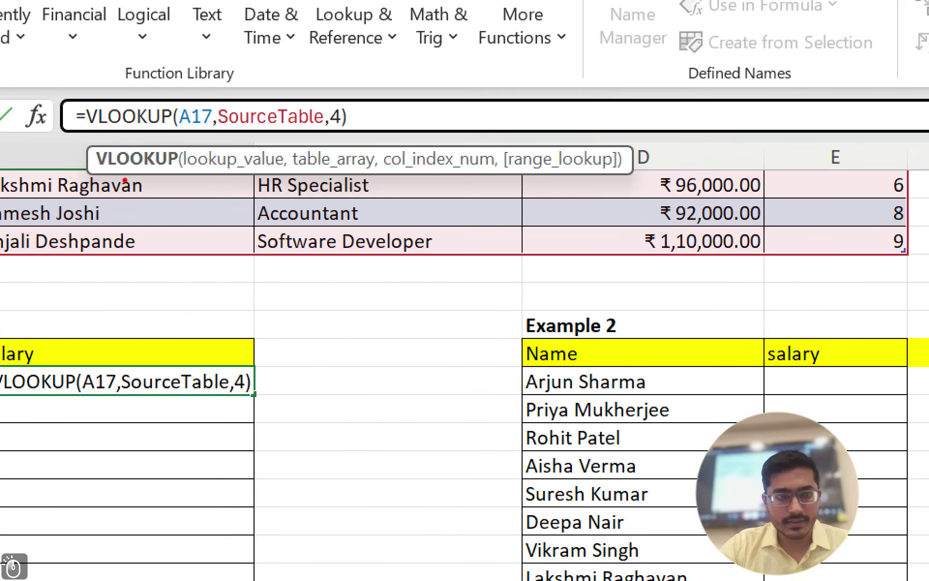
{"action": "left_click_drag", "start_coordinate": [171, 176], "coordinate": [267, 176]}
{"action": "left_click_drag", "start_coordinate": [307, 166], "coordinate": [378, 166]}
{"action": "left_click_drag", "start_coordinate": [428, 170], "coordinate": [472, 168]}
{"action": "left_click_drag", "start_coordinate": [528, 175], "coordinate": [607, 172]}
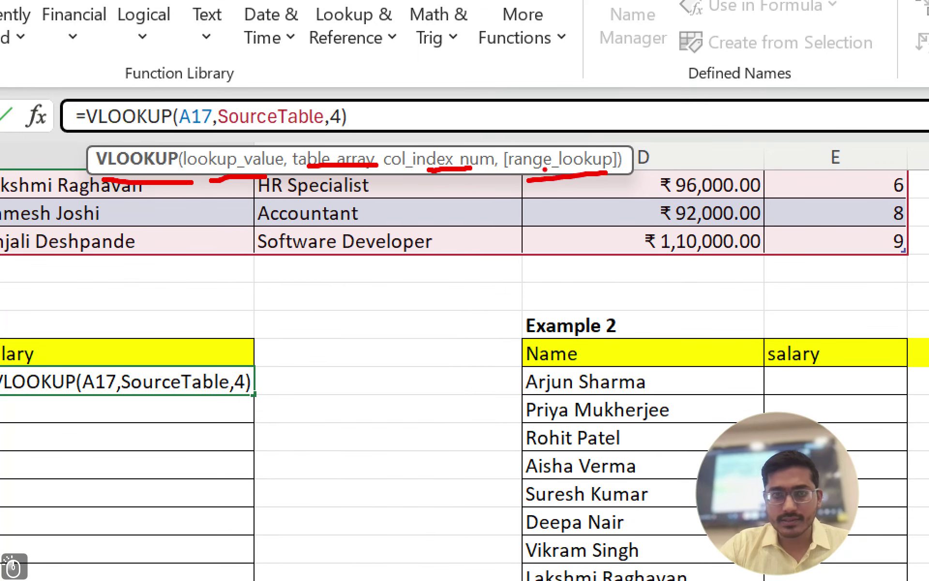
Highlight the lookup_value argument in B17's formula and circle the employee ID it refers to in A17
{"action": "key", "text": "Escape"}
{"action": "left_click", "coordinate": [239, 168]}
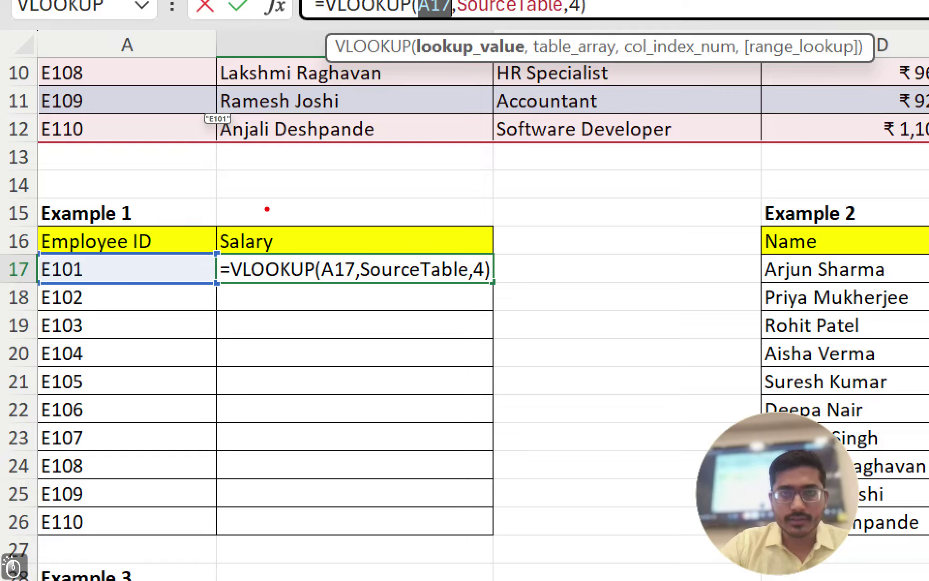
{"action": "mouse_move", "coordinate": [149, 247]}
{"action": "left_mouse_down"}
{"action": "mouse_move", "coordinate": [86, 239]}
{"action": "mouse_move", "coordinate": [136, 293]}
{"action": "mouse_move", "coordinate": [154, 261]}
{"action": "left_mouse_up"}
{"action": "key", "text": "Escape"}
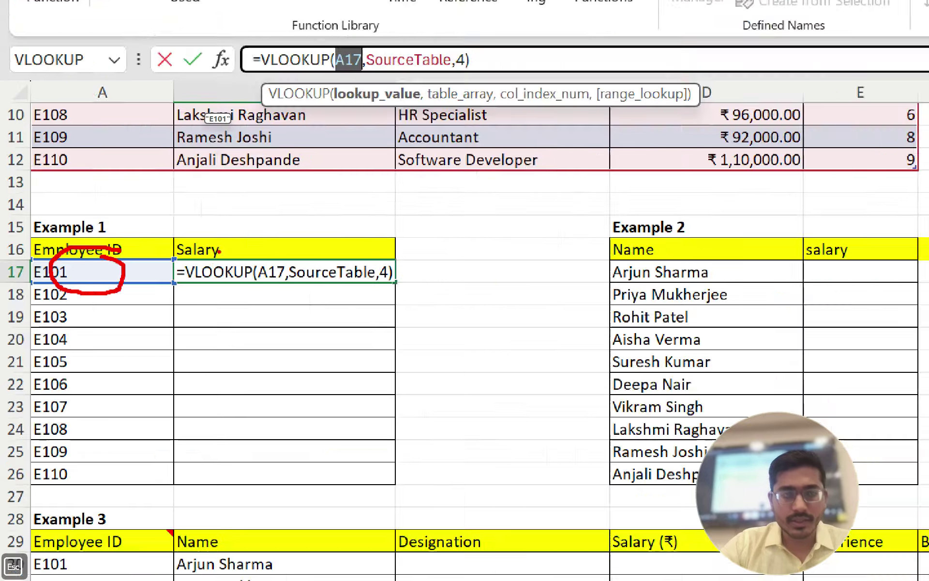
Underline SourceTable in B17's formula, highlight the table_array and col_index_num arguments in turn, and keep the formula as it is
{"action": "key", "text": "ctrl+1"}
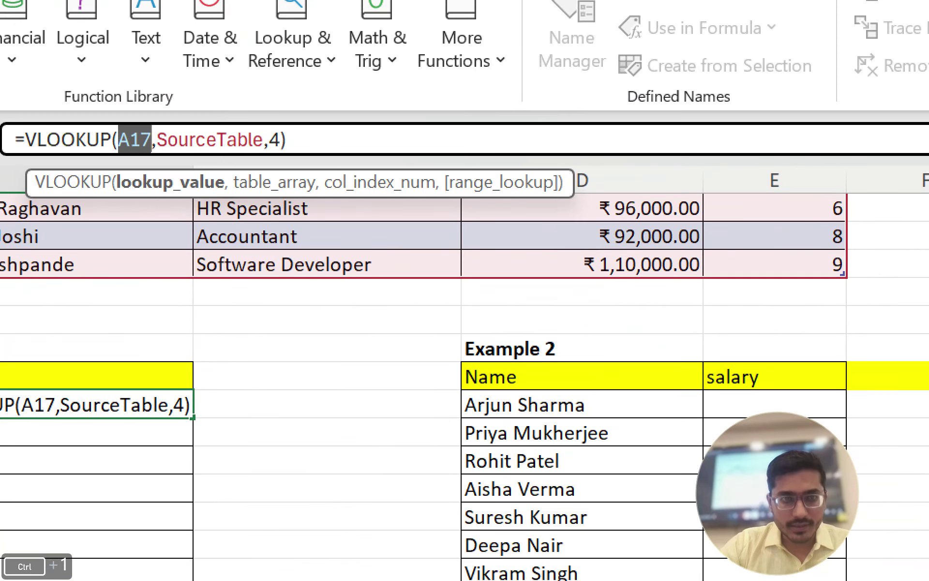
{"action": "left_click", "coordinate": [293, 148]}
{"action": "left_click_drag", "start_coordinate": [141, 154], "coordinate": [251, 156]}
{"action": "key", "text": "Escape"}
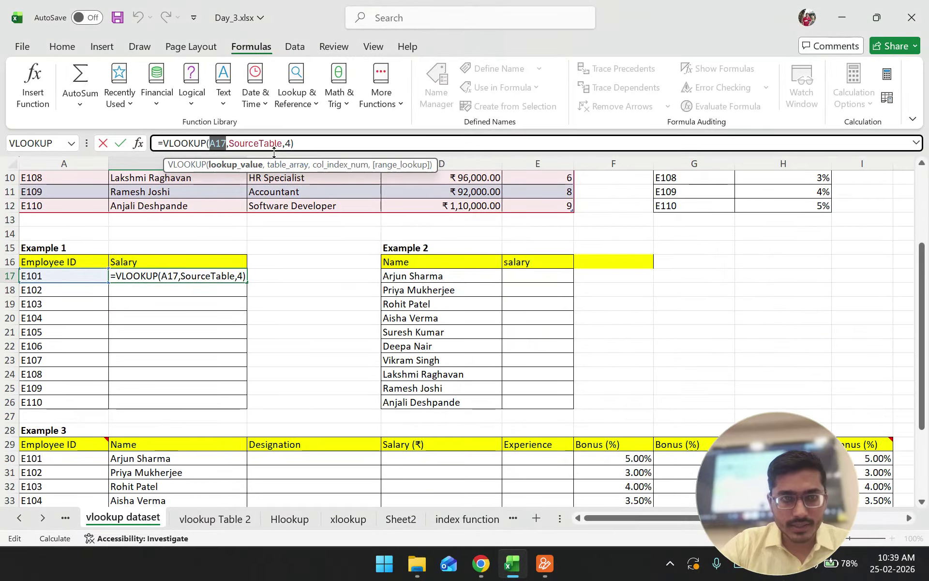
{"action": "left_click", "coordinate": [289, 165]}
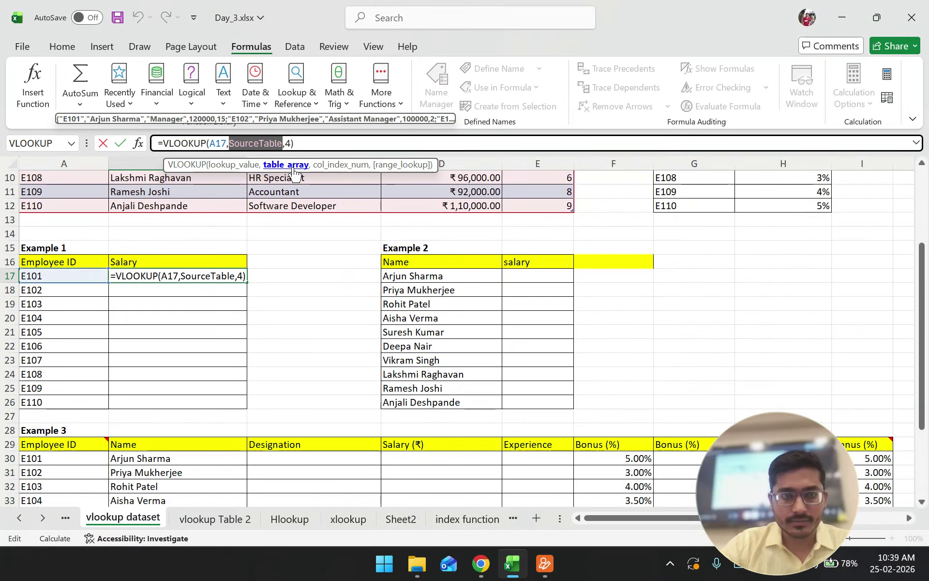
{"action": "scroll", "coordinate": [251, 206], "scroll_direction": "up", "scroll_amount": 3}
{"action": "key", "text": "ctrl+1"}
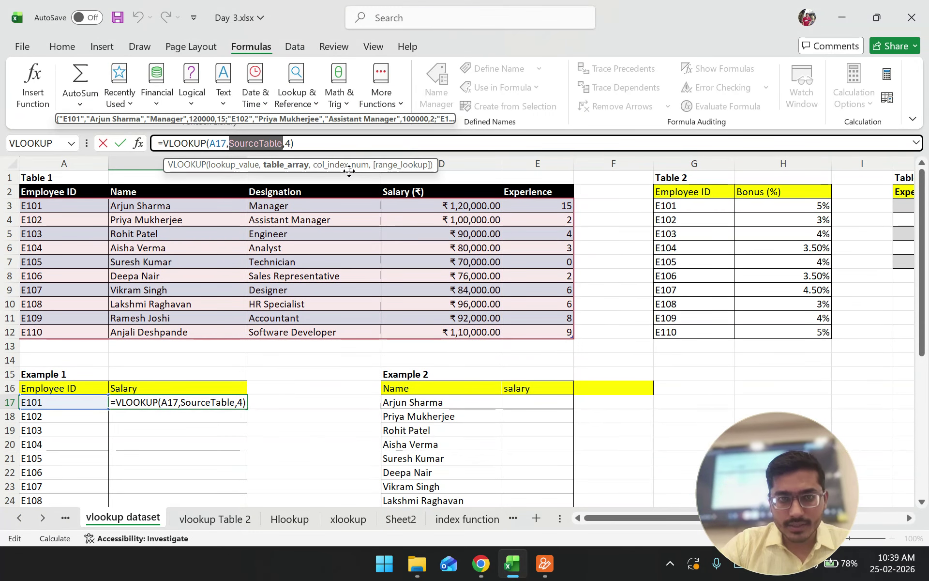
{"action": "left_click", "coordinate": [352, 167]}
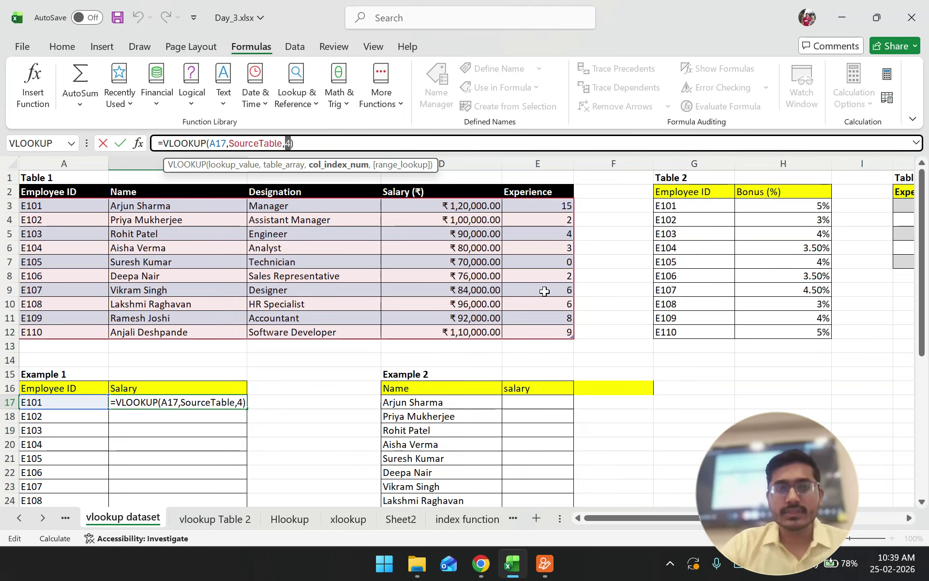
{"action": "key", "text": "ctrl+Return"}
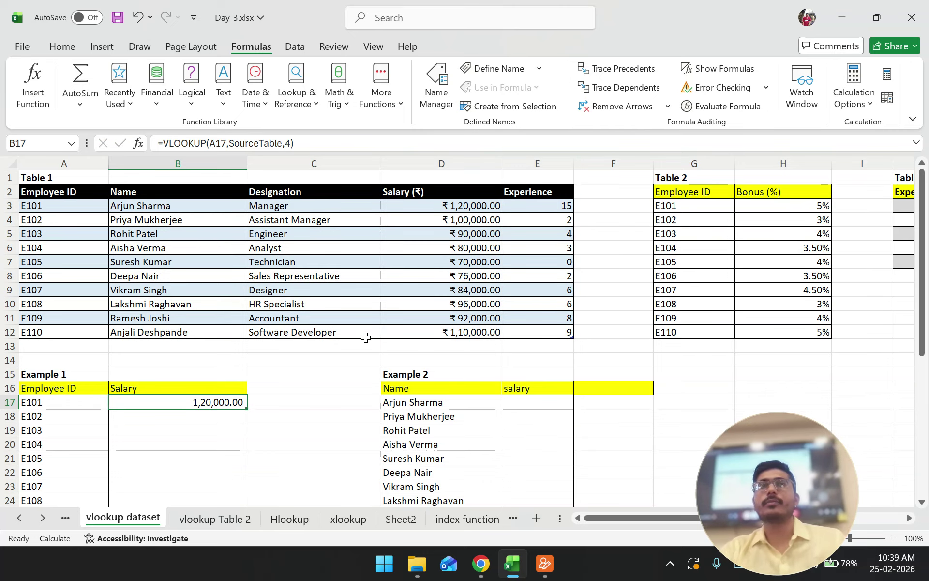
Start a VLOOKUP formula in C17, beside Example 1's first salary, with A17 as the lookup value
{"action": "left_click", "coordinate": [308, 401]}
{"action": "scroll", "coordinate": [309, 395], "scroll_direction": "down", "scroll_amount": 2}
{"action": "scroll", "coordinate": [317, 389], "scroll_direction": "down", "scroll_amount": 1}
{"action": "left_click", "coordinate": [314, 334]}
{"action": "left_click", "coordinate": [291, 263]}
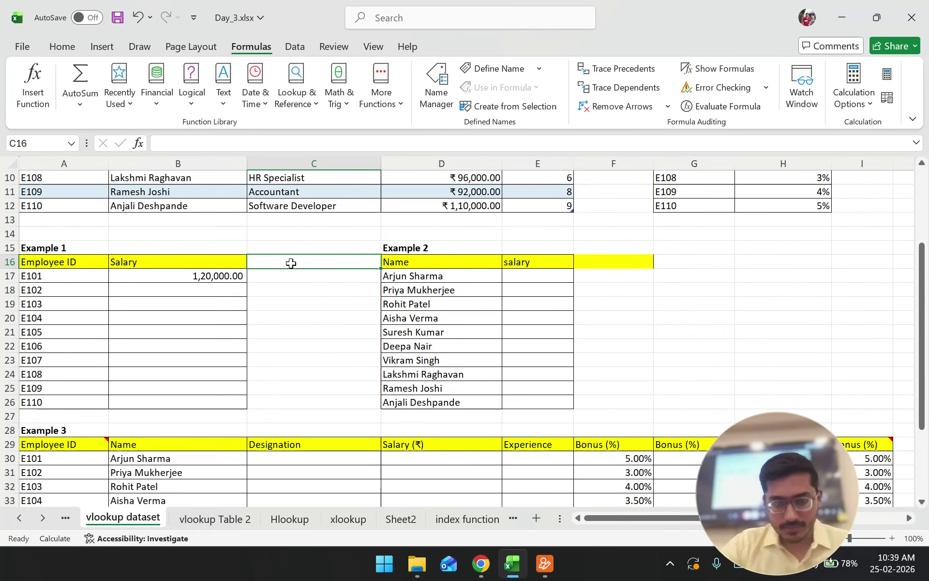
{"action": "left_click", "coordinate": [311, 279]}
{"action": "type", "text": "=vloo"}
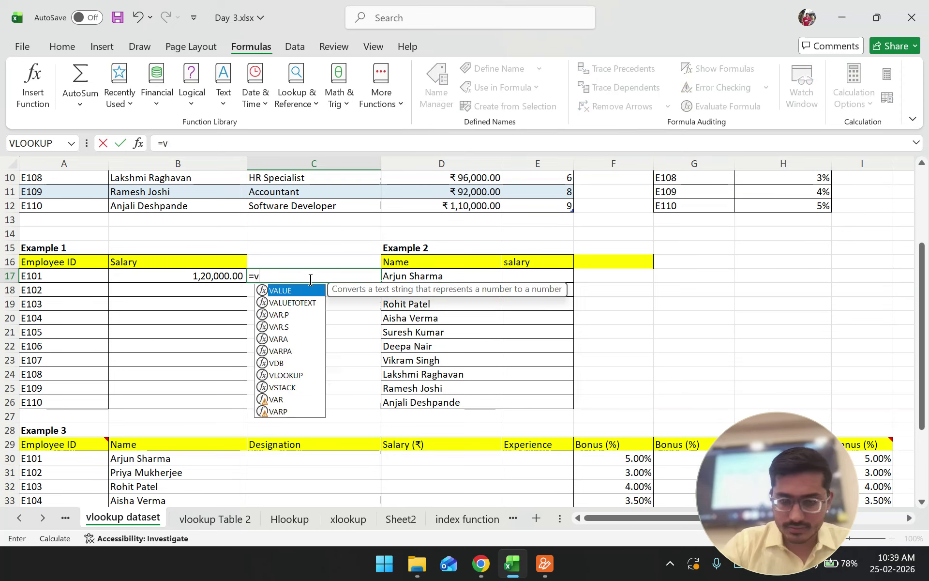
{"action": "key", "text": "Tab"}
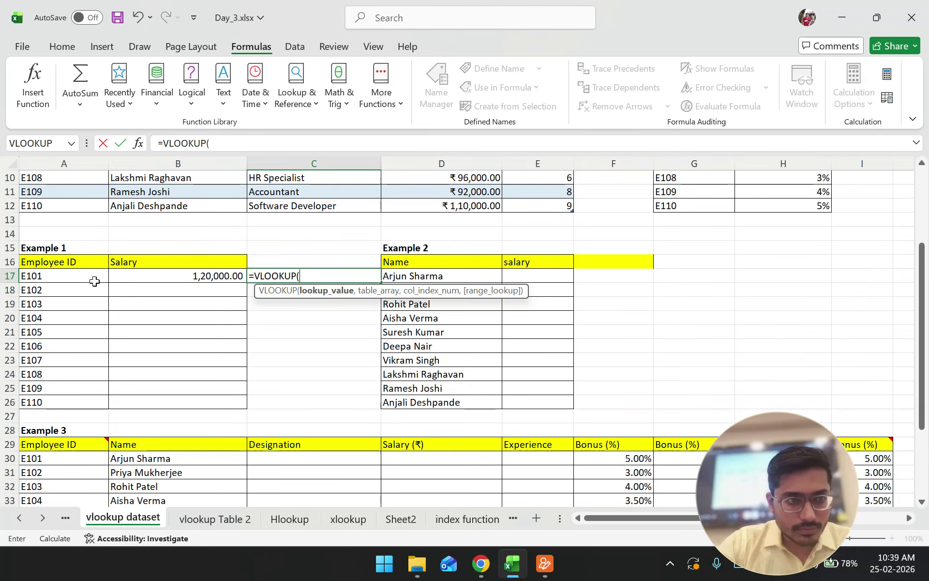
{"action": "left_click", "coordinate": [73, 274]}
{"action": "type", "text": ","}
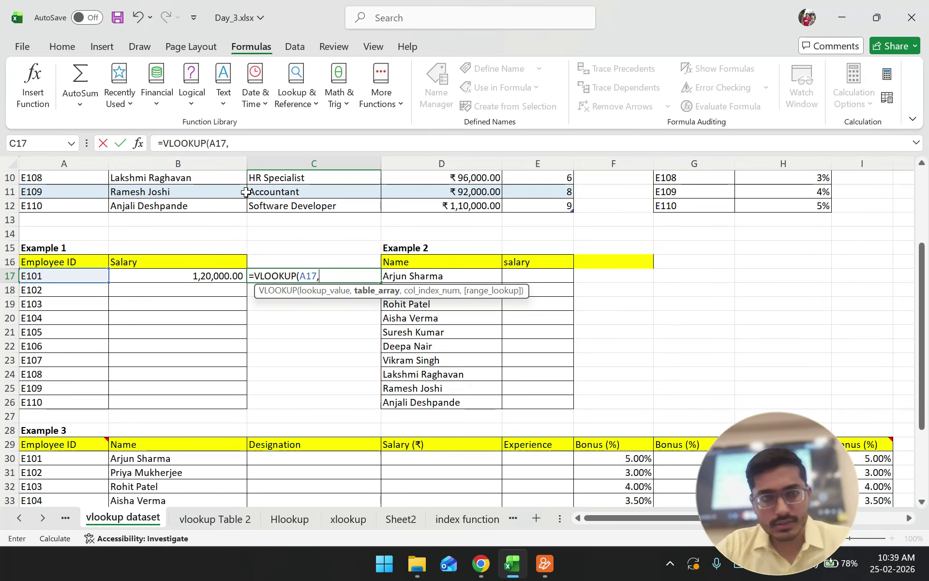
Complete C17's VLOOKUP with Table 1's data A3:E12 (SourceTable) as the table array and column index 4
{"action": "scroll", "coordinate": [247, 227], "scroll_direction": "up", "scroll_amount": 3}
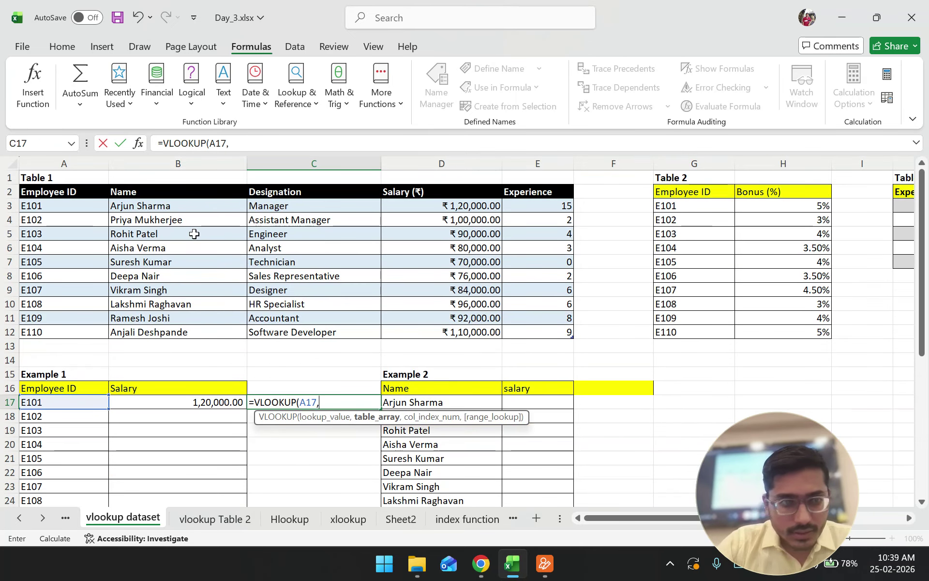
{"action": "left_click", "coordinate": [76, 202]}
{"action": "left_click_drag", "start_coordinate": [76, 202], "coordinate": [516, 331]}
{"action": "type", "text": ","}
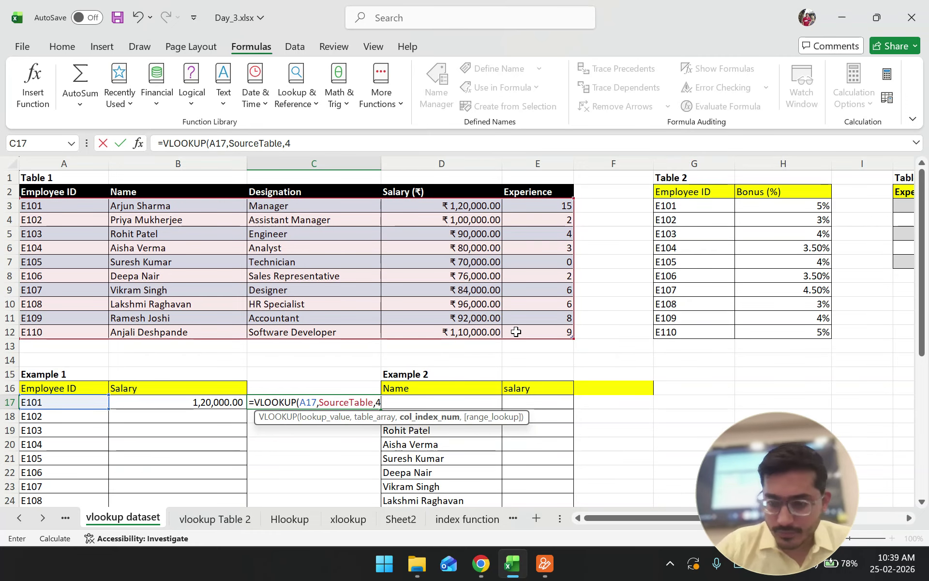
{"action": "type", "text": "4)"}
{"action": "key", "text": "Return"}
Fill C17's VLOOKUP down to C26 and select C21 to check its formula
{"action": "scroll", "coordinate": [534, 331], "scroll_direction": "down", "scroll_amount": 2}
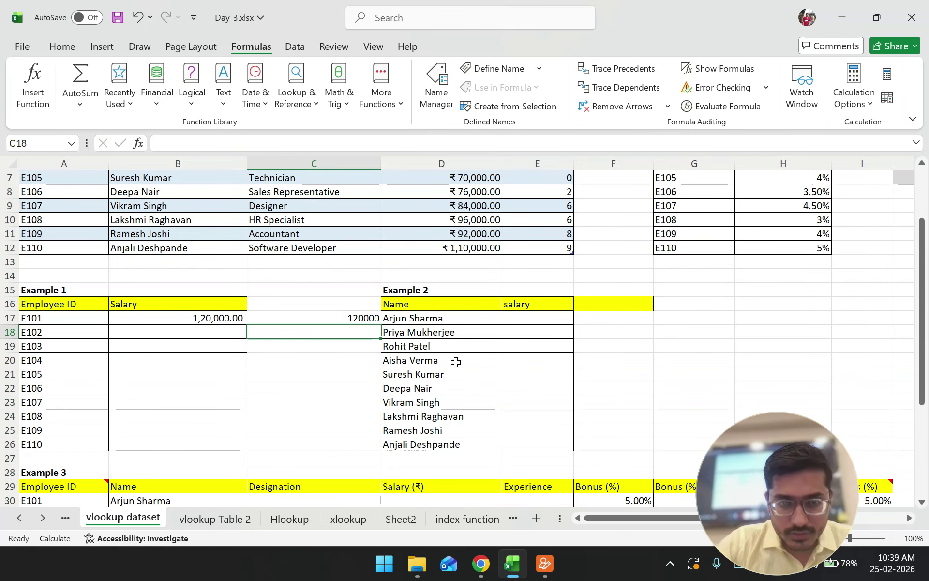
{"action": "left_click", "coordinate": [369, 315]}
{"action": "double_click", "coordinate": [383, 328]}
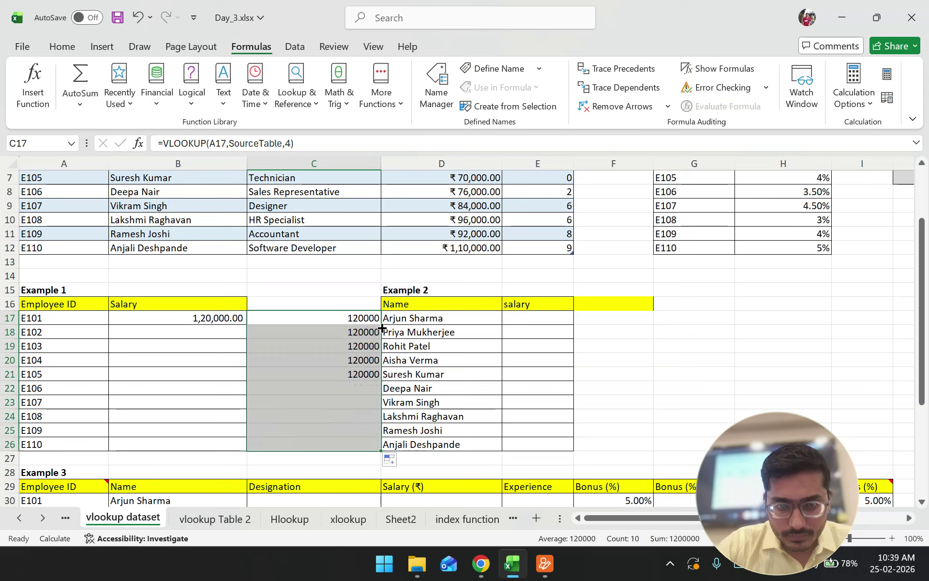
{"action": "left_click", "coordinate": [310, 373]}
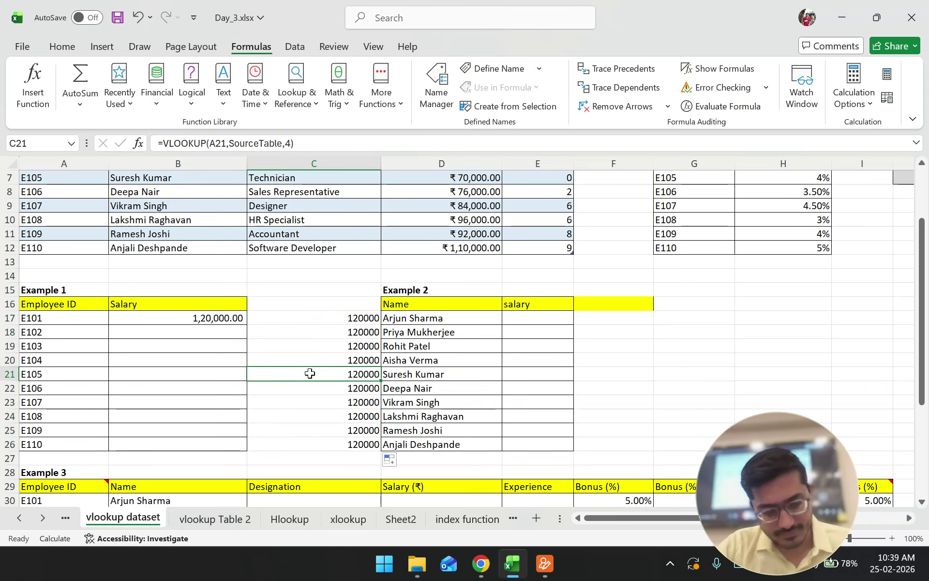
Undo the fill down column C and the VLOOKUP entry in C17
{"action": "key", "text": "ctrl+z"}
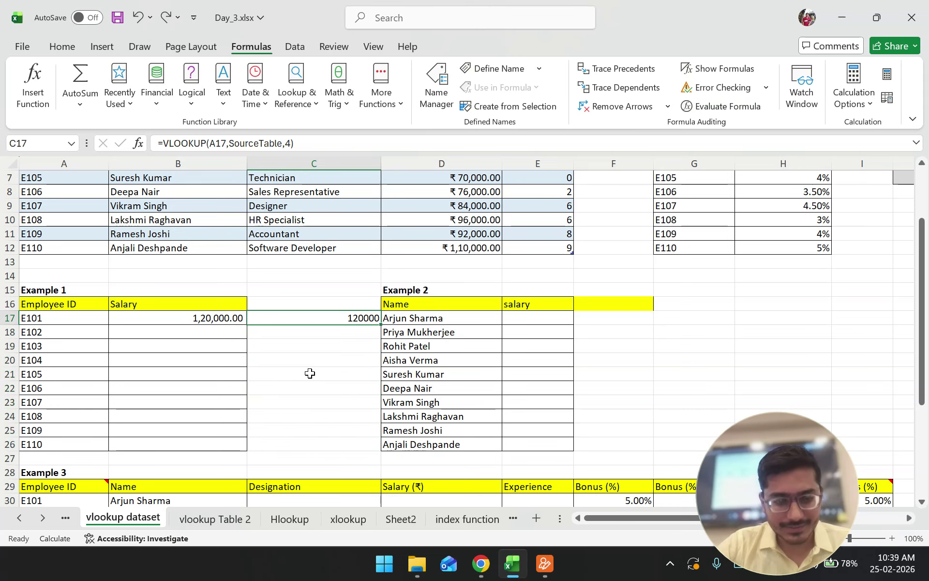
{"action": "key", "text": "ctrl+z"}
{"action": "left_click", "coordinate": [310, 373]}
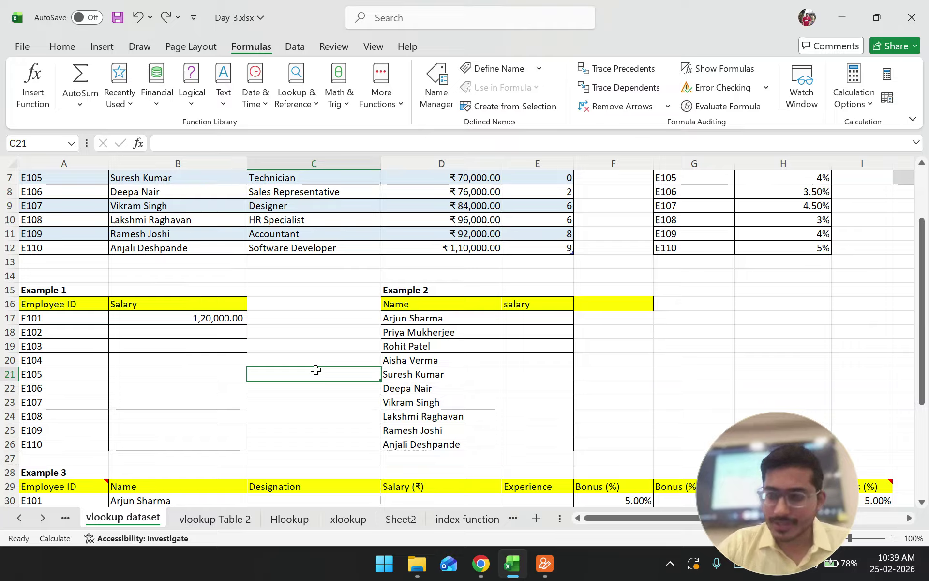
Open the vlookup sheet and mark the lookup_value, table_array and col_index_number arguments, then select lookup_value's description in B3
{"action": "scroll", "coordinate": [315, 370], "scroll_direction": "down", "scroll_amount": 1}
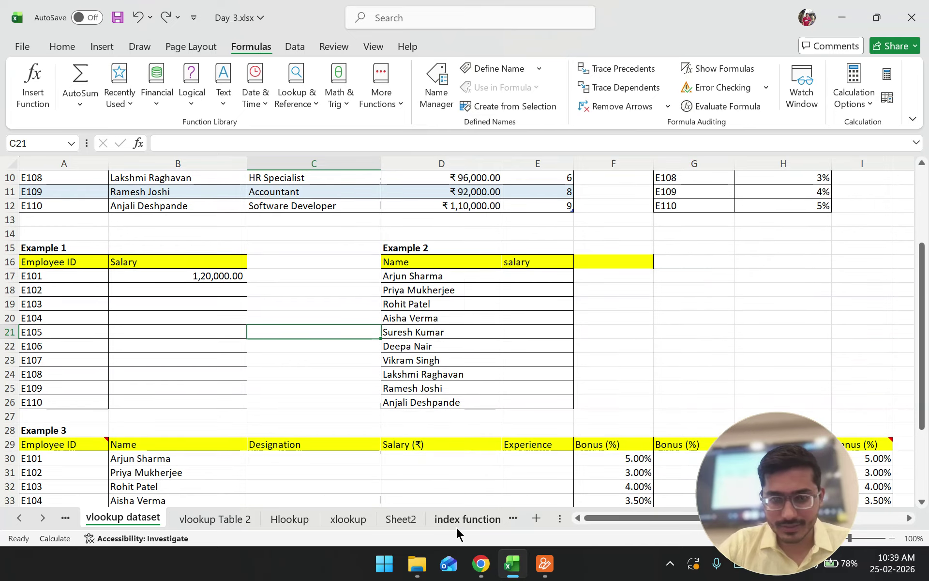
{"action": "scroll", "coordinate": [42, 521], "scroll_direction": "up", "scroll_amount": 3}
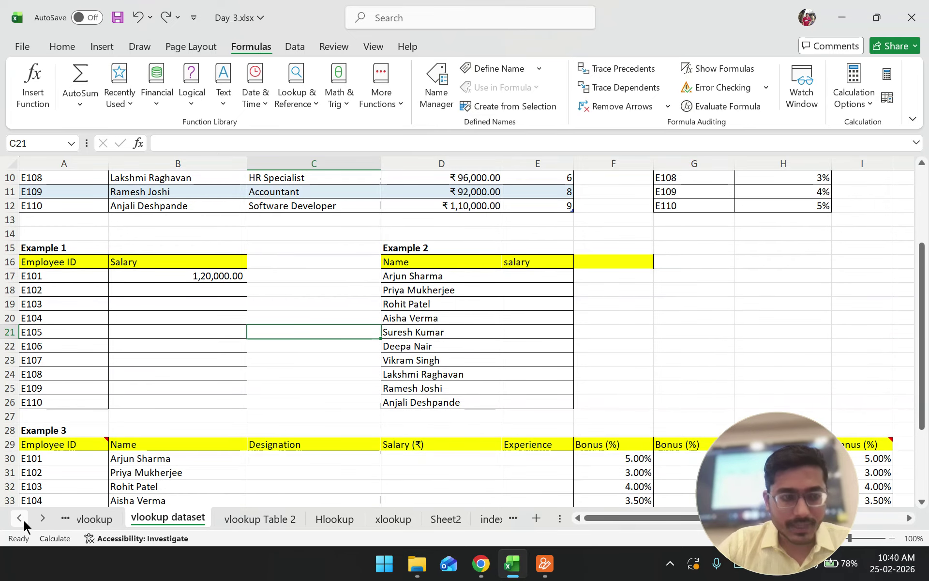
{"action": "left_click", "coordinate": [209, 518]}
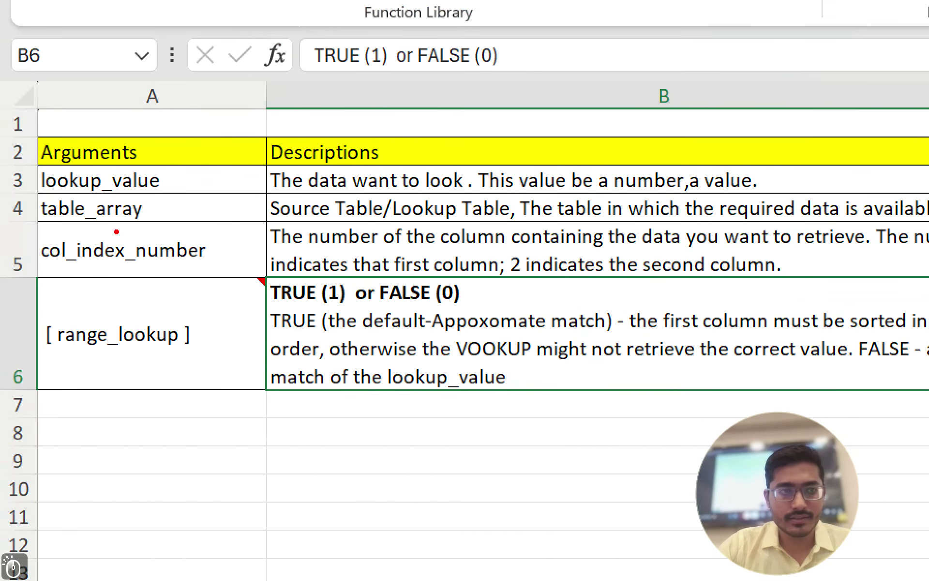
{"action": "mouse_move", "coordinate": [169, 156]}
{"action": "left_mouse_down"}
{"action": "mouse_move", "coordinate": [92, 131]}
{"action": "mouse_move", "coordinate": [22, 339]}
{"action": "mouse_move", "coordinate": [223, 259]}
{"action": "mouse_move", "coordinate": [162, 174]}
{"action": "left_mouse_up"}
{"action": "key", "text": "Escape"}
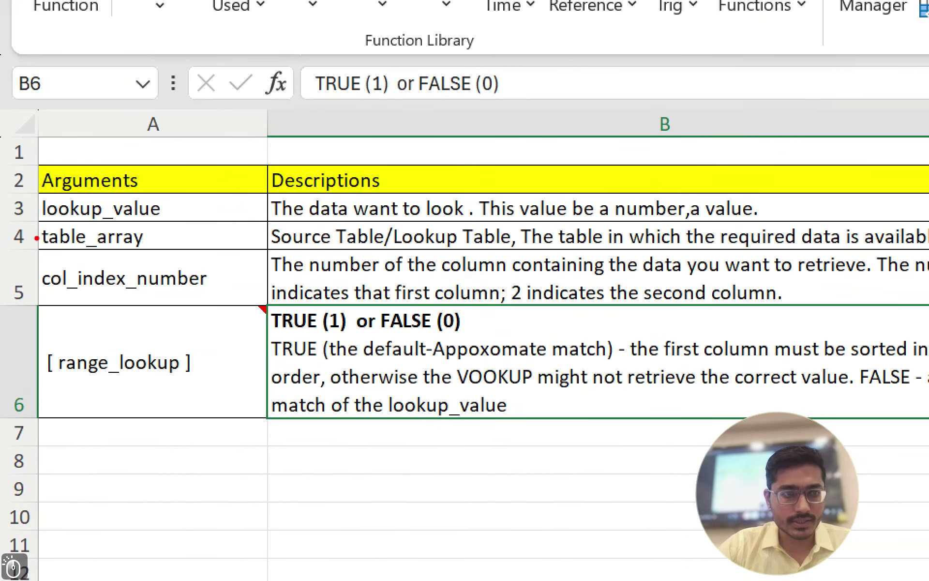
{"action": "left_click_drag", "start_coordinate": [17, 224], "coordinate": [174, 224]}
{"action": "left_click_drag", "start_coordinate": [30, 251], "coordinate": [174, 250]}
{"action": "left_click_drag", "start_coordinate": [13, 297], "coordinate": [193, 300]}
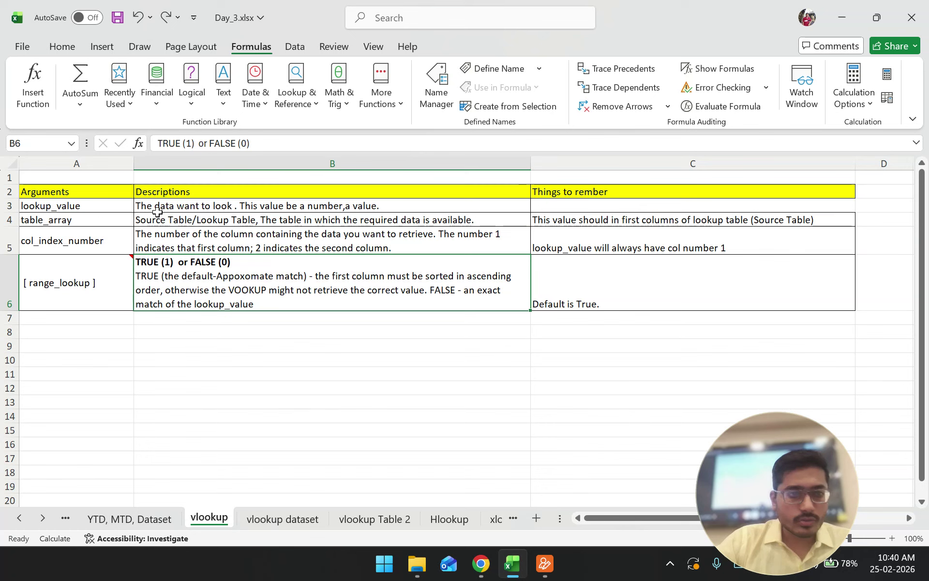
{"action": "left_click", "coordinate": [308, 214]}
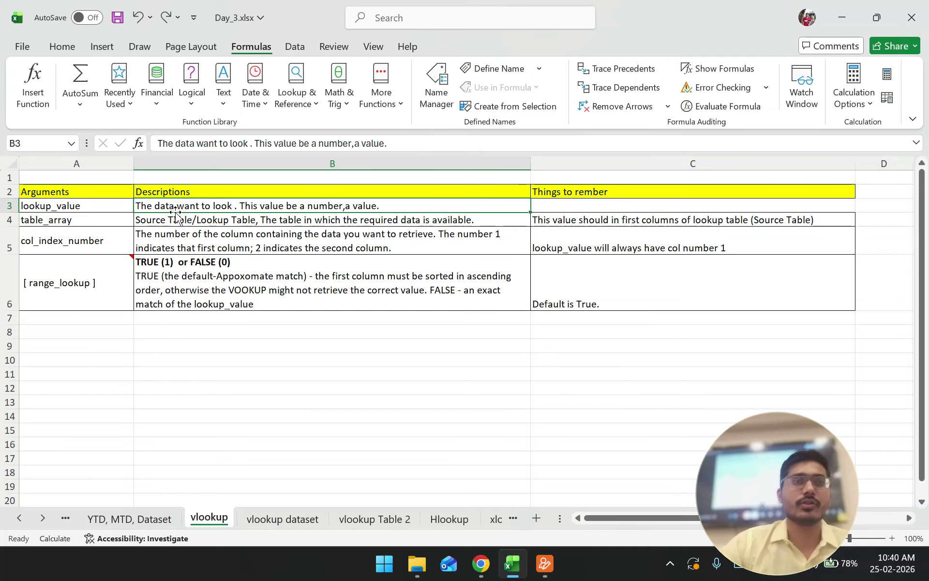
Return to the vlookup dataset sheet and bring Example 1 into view with Table 1's last rows
{"action": "left_click", "coordinate": [275, 519]}
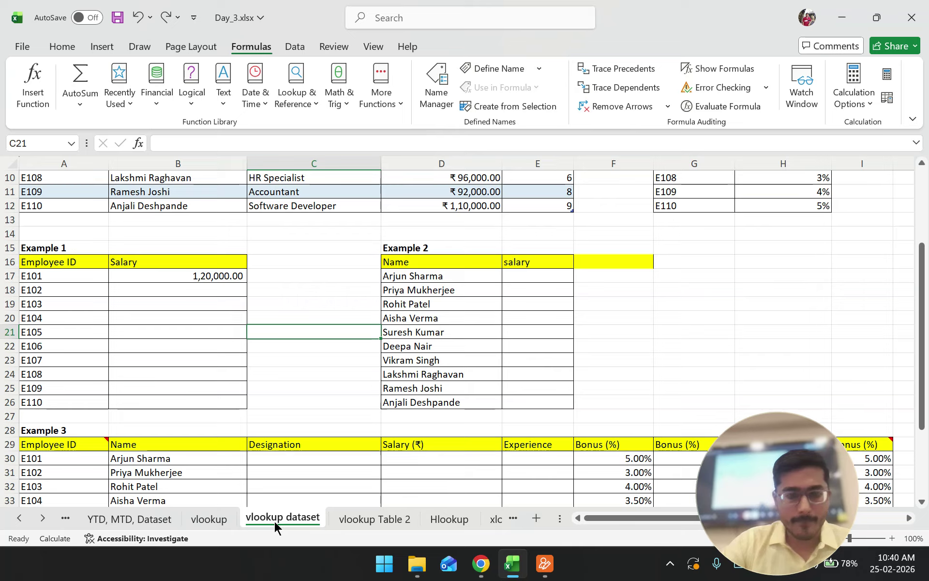
{"action": "scroll", "coordinate": [217, 319], "scroll_direction": "up", "scroll_amount": 3}
{"action": "scroll", "coordinate": [76, 370], "scroll_direction": "down", "scroll_amount": 2}
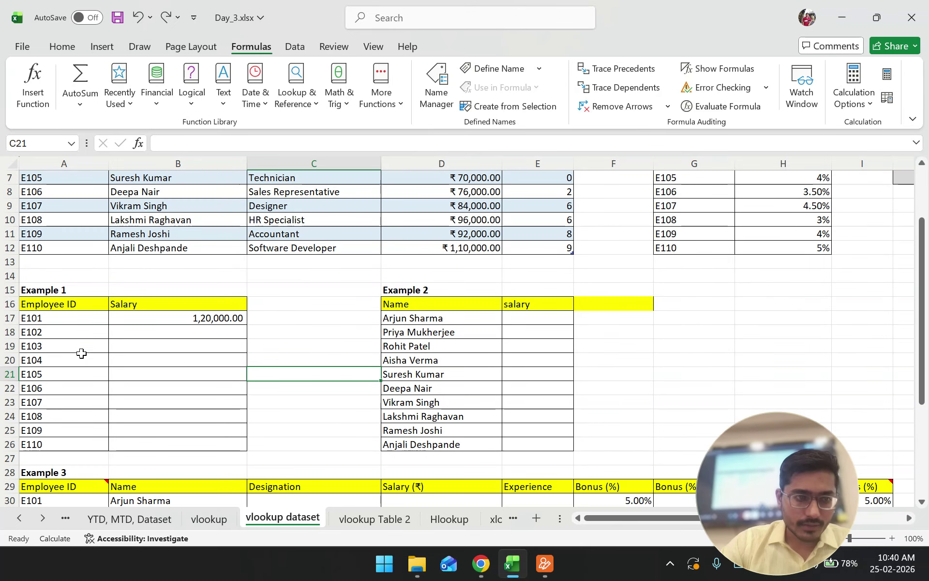
Examine Example 1 and the Table 1 source data, and read the table_array description on the vlookup sheet
{"action": "left_click", "coordinate": [72, 308]}
{"action": "left_click_drag", "start_coordinate": [73, 307], "coordinate": [197, 438]}
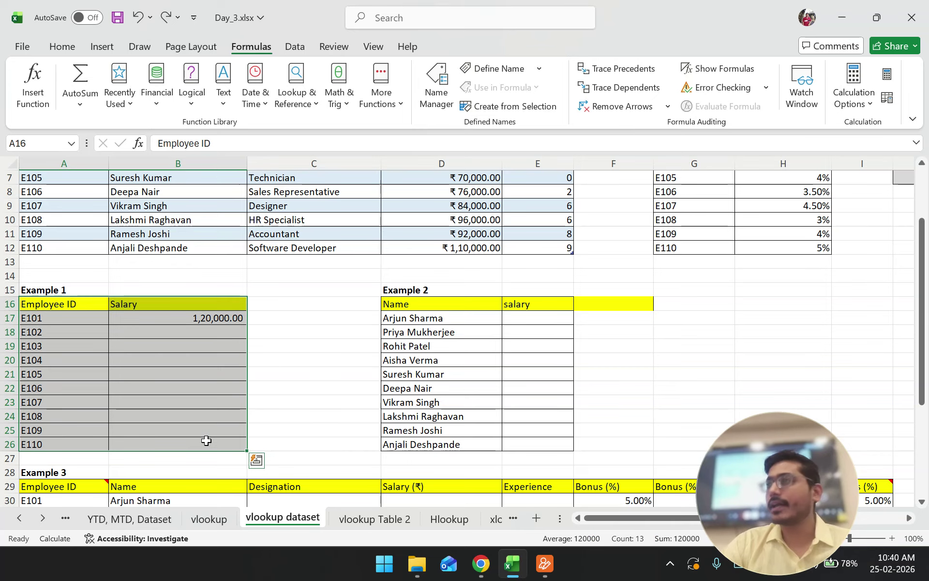
{"action": "scroll", "coordinate": [204, 411], "scroll_direction": "up", "scroll_amount": 2}
{"action": "left_click_drag", "start_coordinate": [72, 193], "coordinate": [524, 329]}
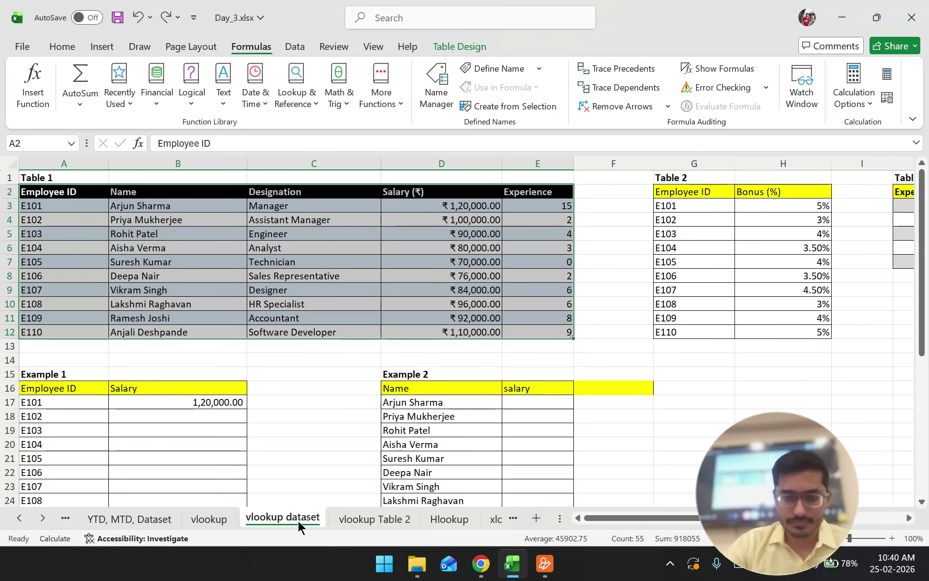
{"action": "left_click", "coordinate": [200, 525]}
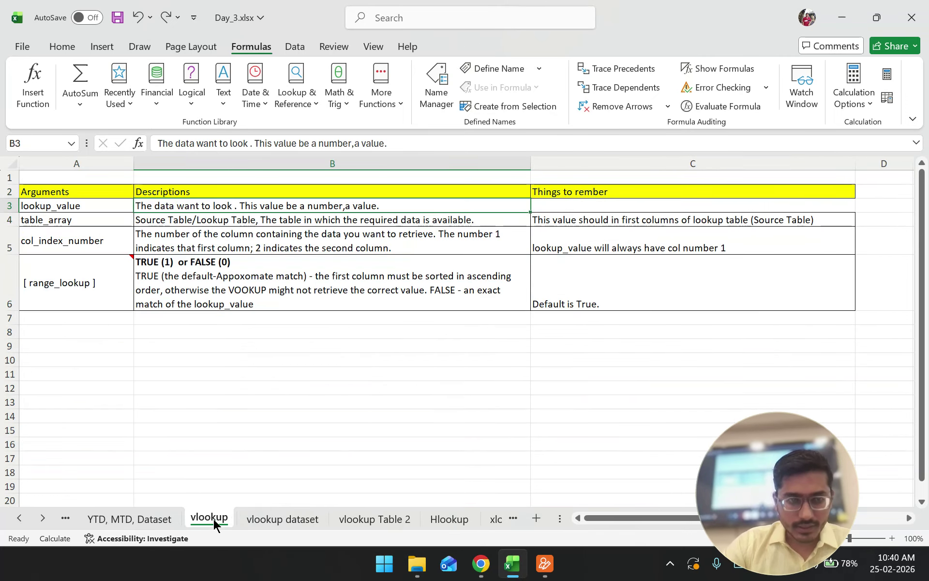
{"action": "left_click_drag", "start_coordinate": [80, 219], "coordinate": [202, 217]}
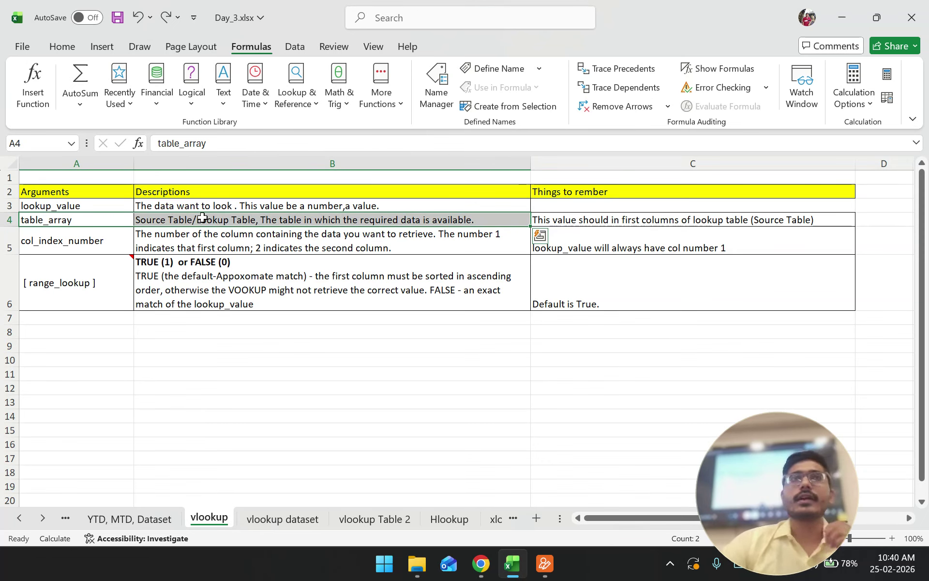
Examine the data rows of Table 1 on the vlookup dataset sheet, especially its Employee ID and Salary columns
{"action": "left_click", "coordinate": [313, 519]}
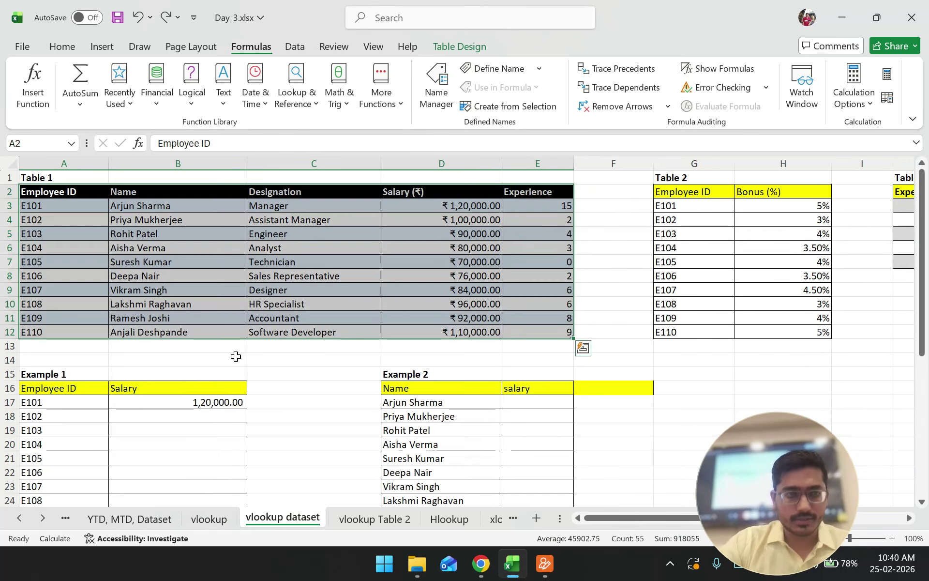
{"action": "left_click", "coordinate": [199, 345]}
{"action": "left_click_drag", "start_coordinate": [55, 206], "coordinate": [547, 322]}
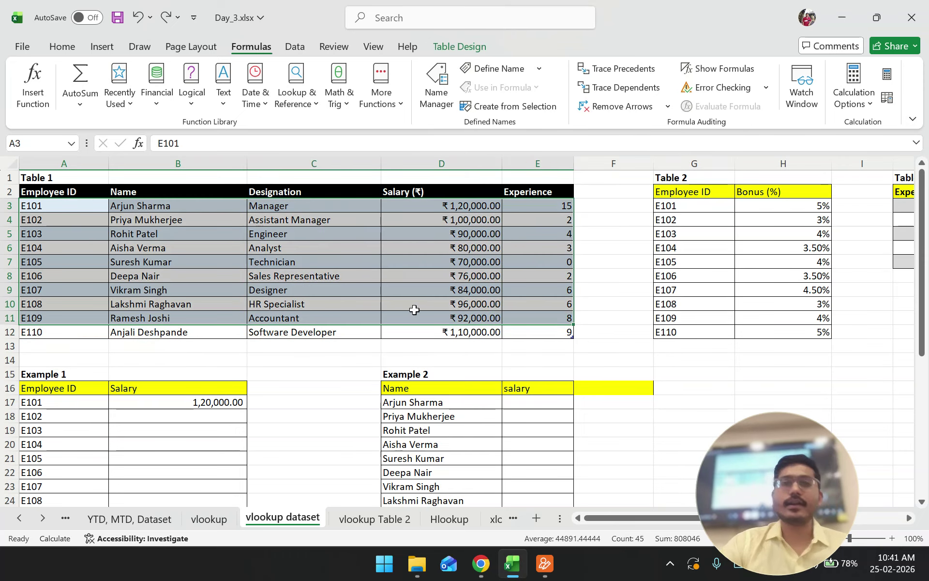
{"action": "left_click", "coordinate": [193, 274]}
{"action": "left_click_drag", "start_coordinate": [77, 207], "coordinate": [542, 331]}
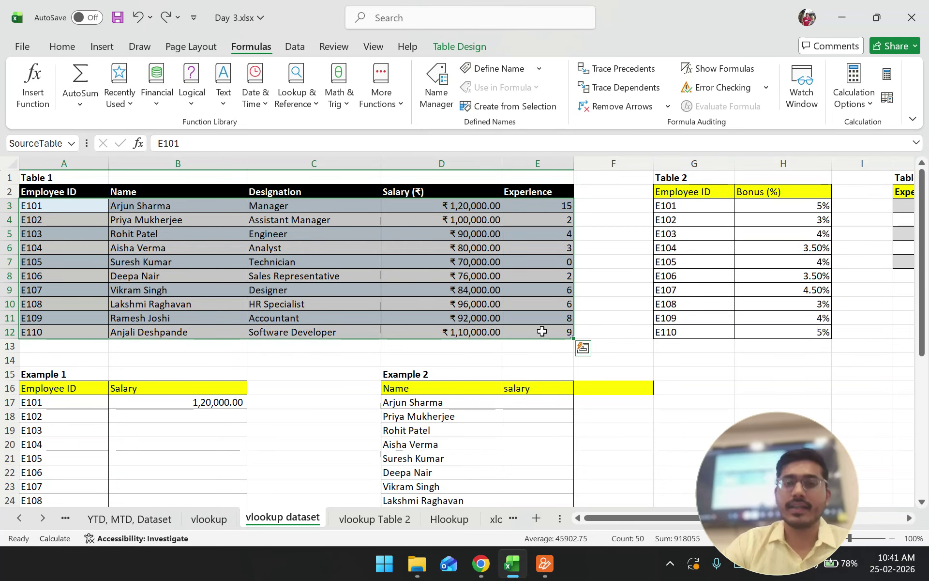
{"action": "left_click", "coordinate": [261, 303]}
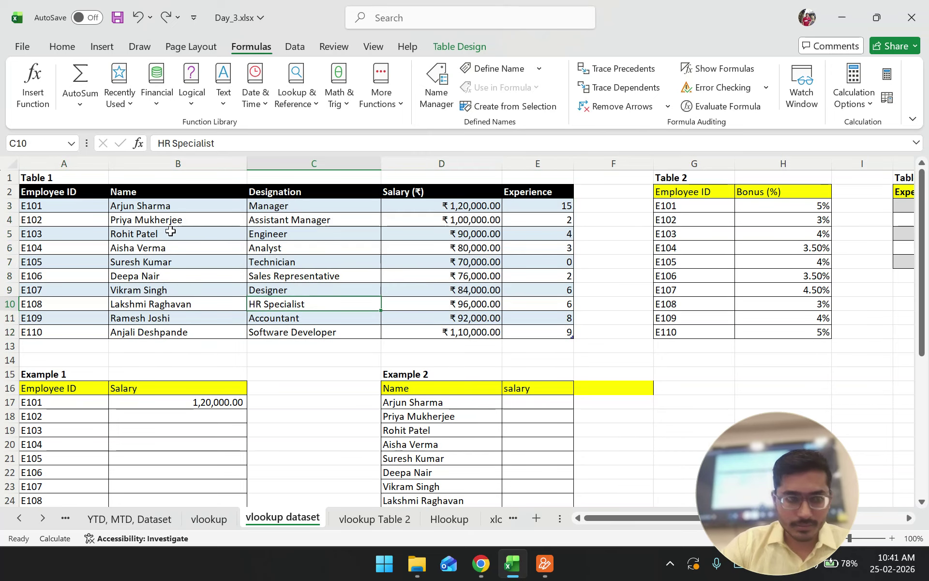
{"action": "left_click_drag", "start_coordinate": [93, 209], "coordinate": [73, 330]}
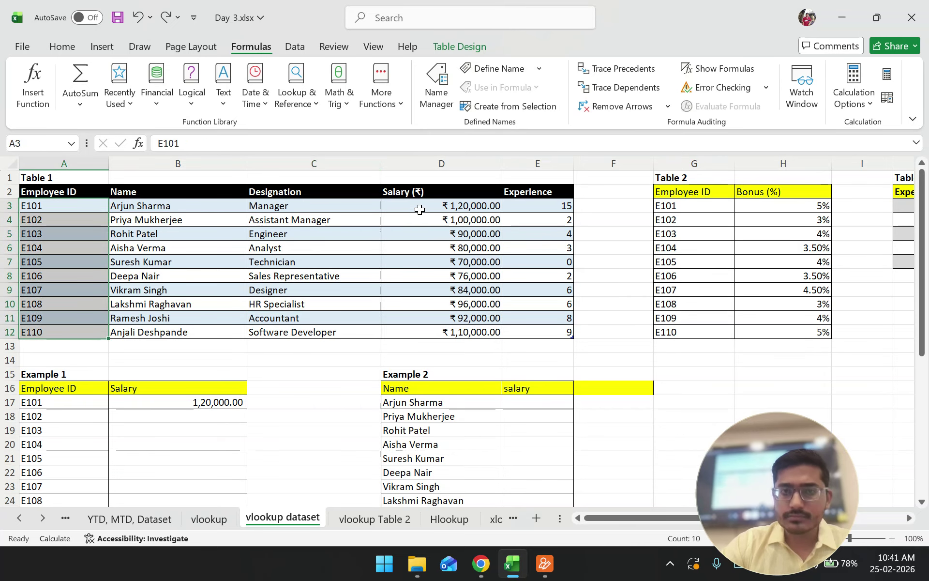
{"action": "left_click_drag", "start_coordinate": [420, 209], "coordinate": [438, 330]}
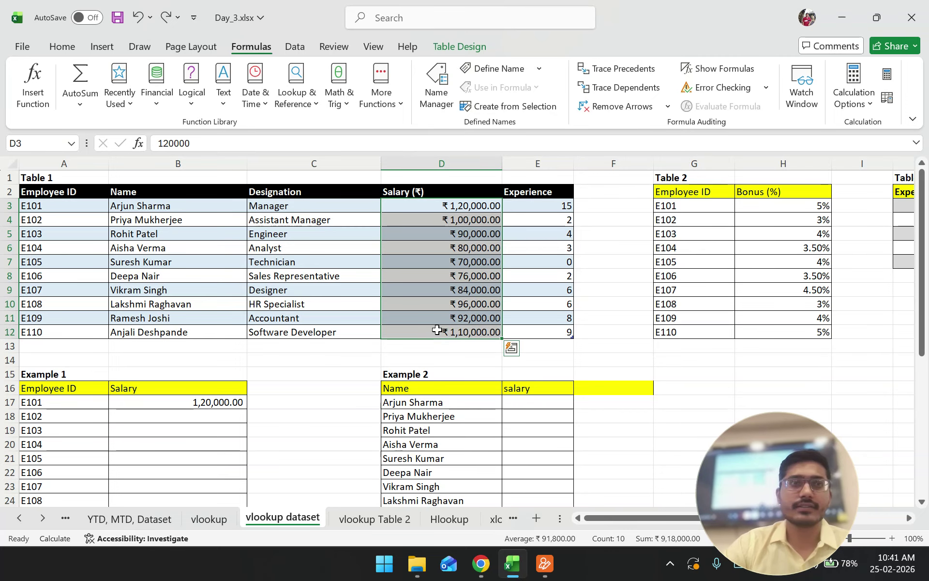
{"action": "left_click", "coordinate": [305, 444]}
Read the col_index_number description on the vlookup sheet and relate it to Table 1's Employee ID and Salary columns
{"action": "left_click", "coordinate": [225, 528]}
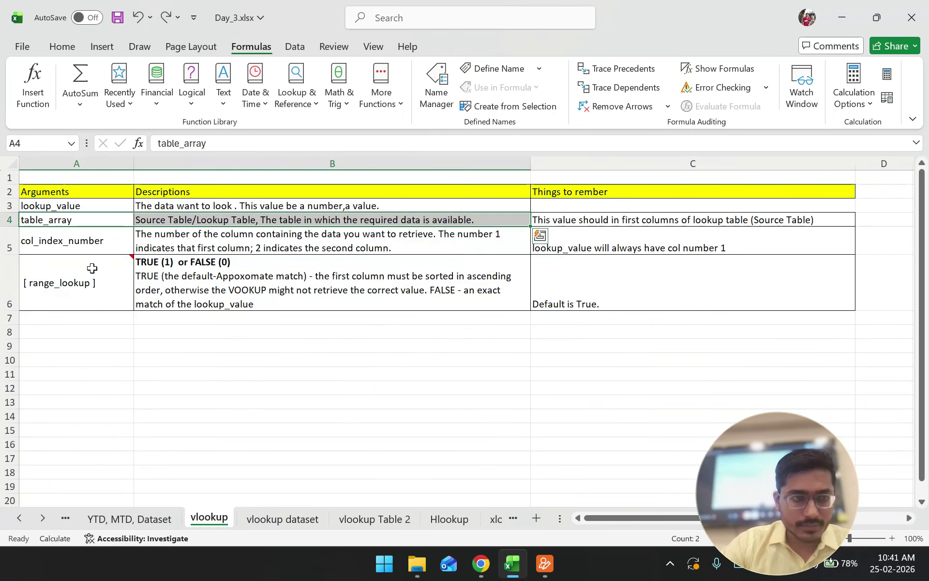
{"action": "left_click_drag", "start_coordinate": [87, 239], "coordinate": [139, 240]}
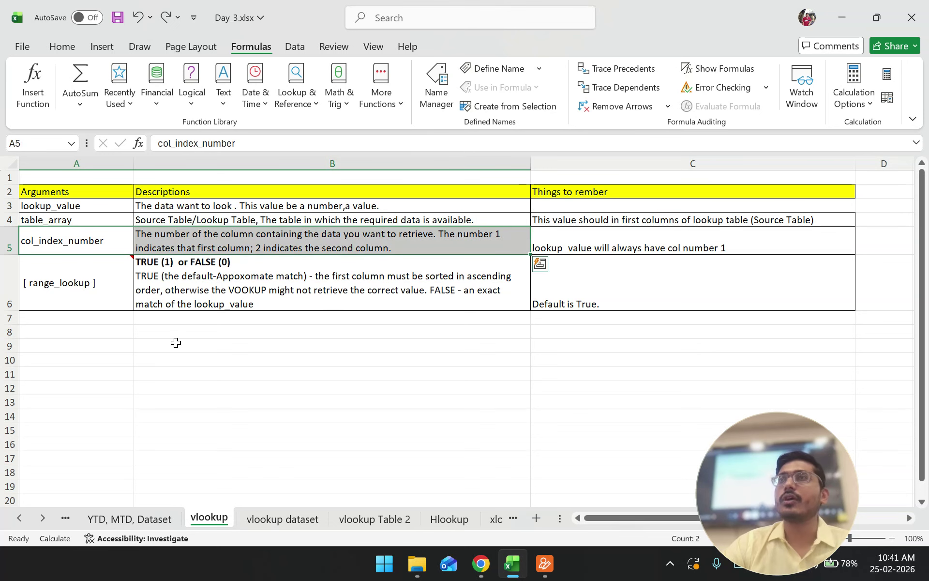
{"action": "left_click", "coordinate": [291, 526]}
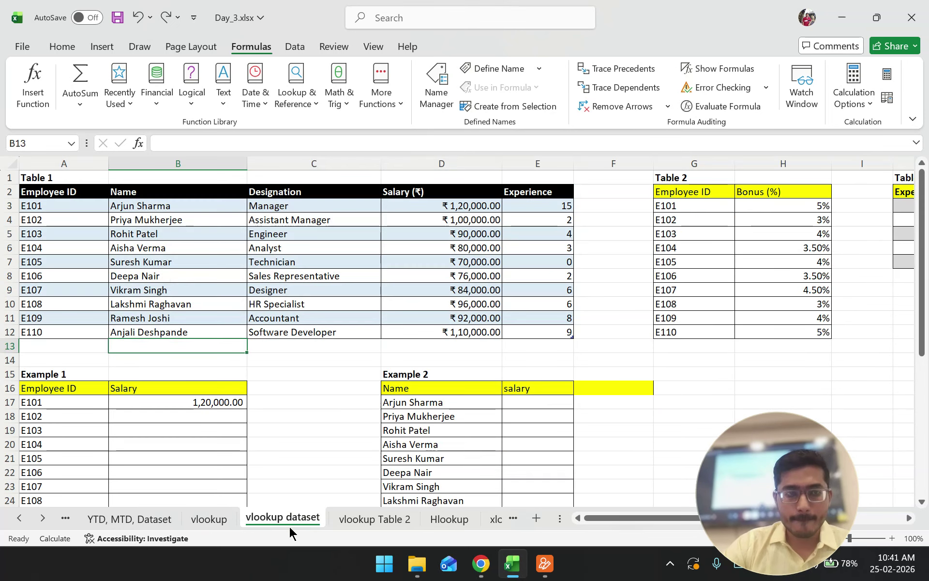
{"action": "left_click", "coordinate": [290, 390]}
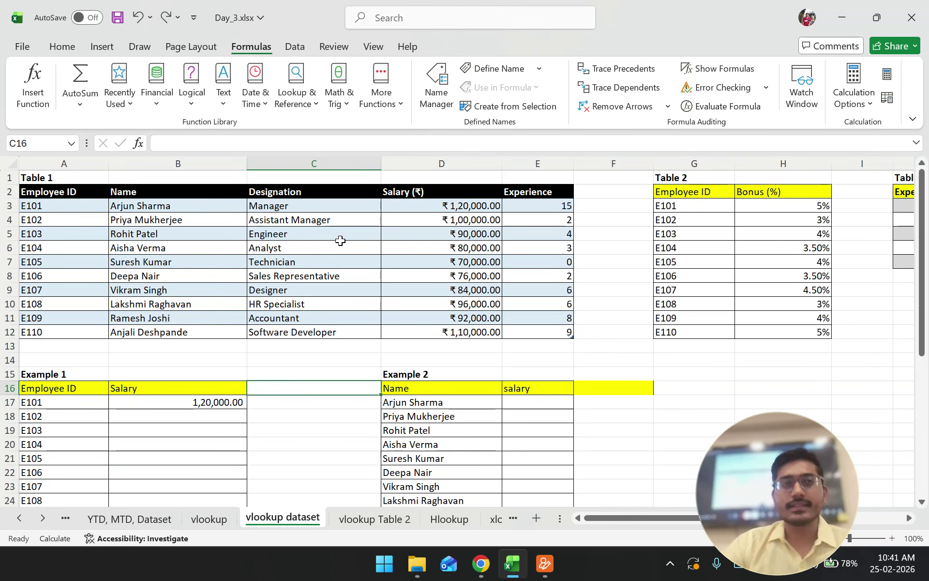
{"action": "left_click_drag", "start_coordinate": [59, 208], "coordinate": [56, 331]}
{"action": "left_click", "coordinate": [426, 205]}
{"action": "left_click_drag", "start_coordinate": [426, 205], "coordinate": [432, 331]}
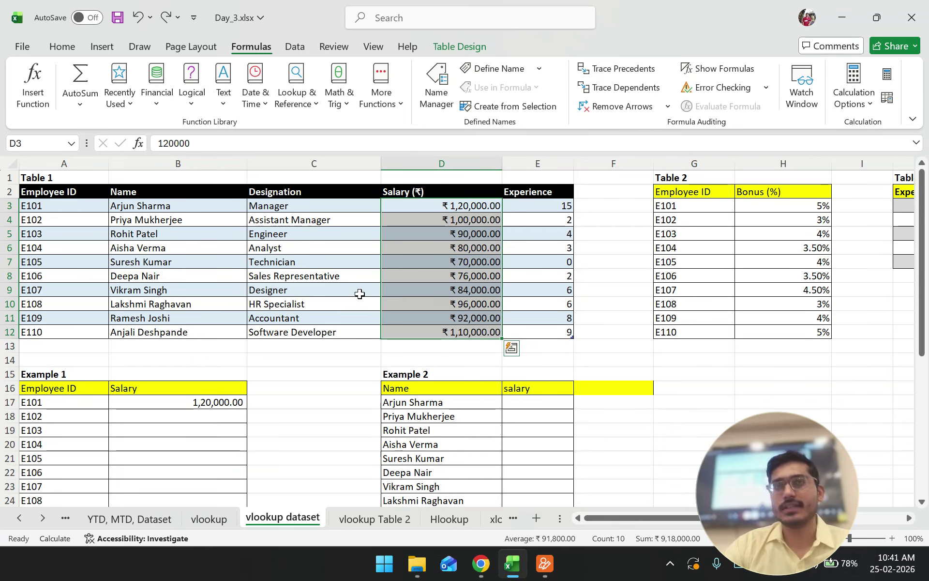
{"action": "left_click_drag", "start_coordinate": [61, 208], "coordinate": [63, 329]}
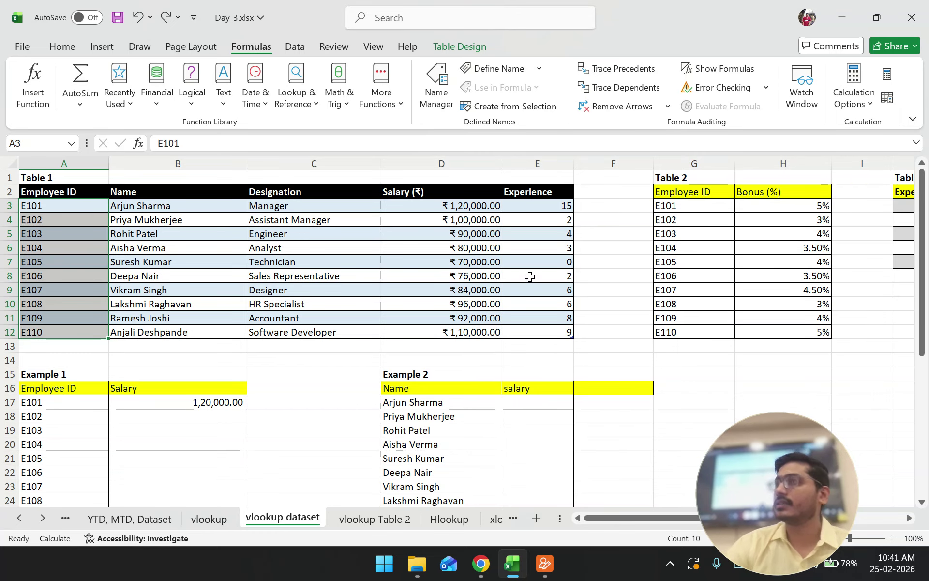
{"action": "left_click", "coordinate": [463, 277]}
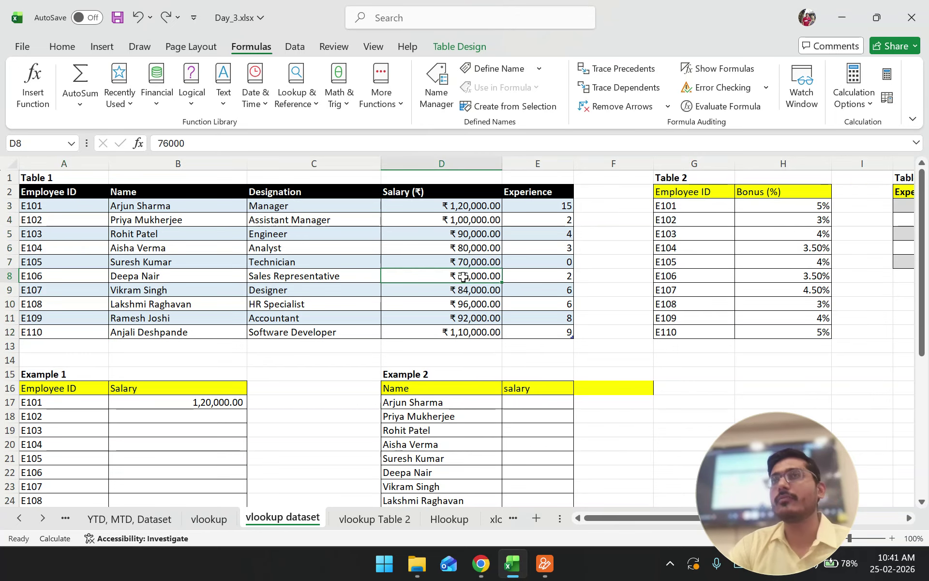
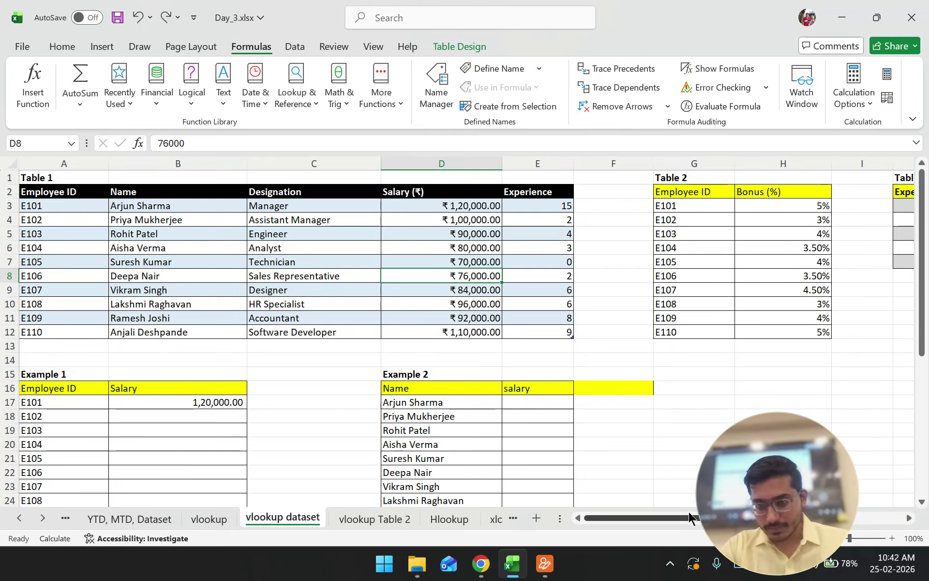
Clear the contents of Example 3 from the Name column through the last Bonus (%) column, range B30:I39
{"action": "scroll", "coordinate": [518, 415], "scroll_direction": "down", "scroll_amount": 2}
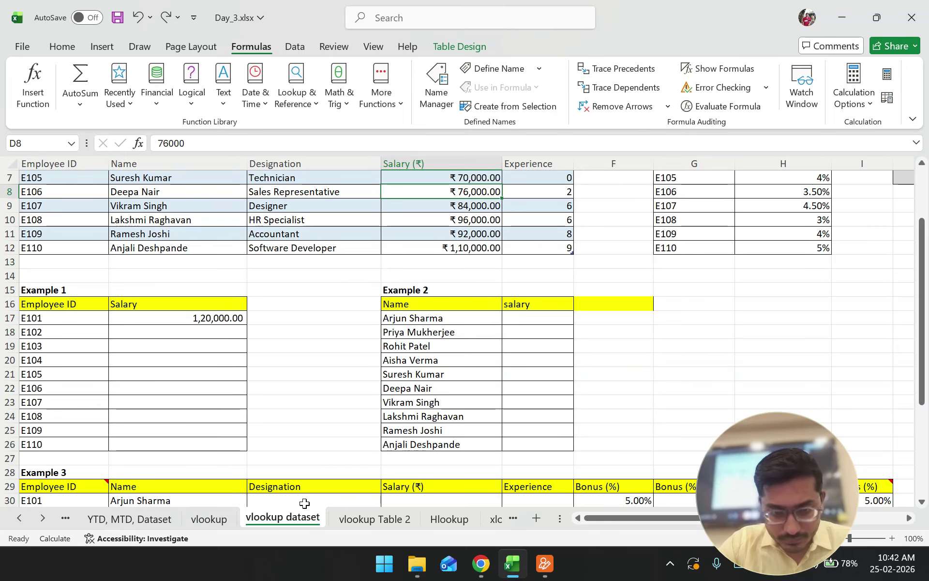
{"action": "scroll", "coordinate": [305, 504], "scroll_direction": "down", "scroll_amount": 5}
{"action": "left_click_drag", "start_coordinate": [178, 288], "coordinate": [828, 424]}
{"action": "left_click_drag", "start_coordinate": [856, 410], "coordinate": [856, 410]}
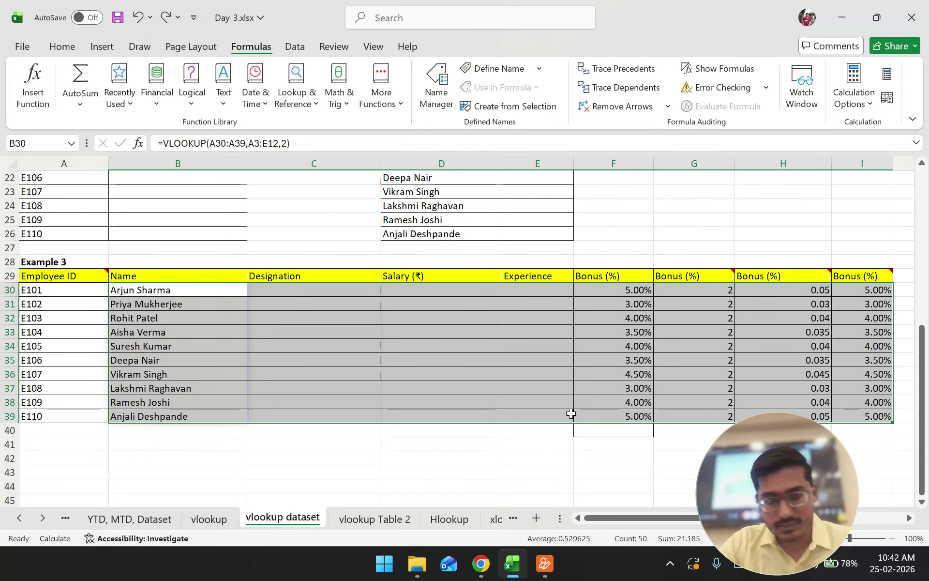
{"action": "key", "text": "Delete"}
{"action": "left_click", "coordinate": [158, 368]}
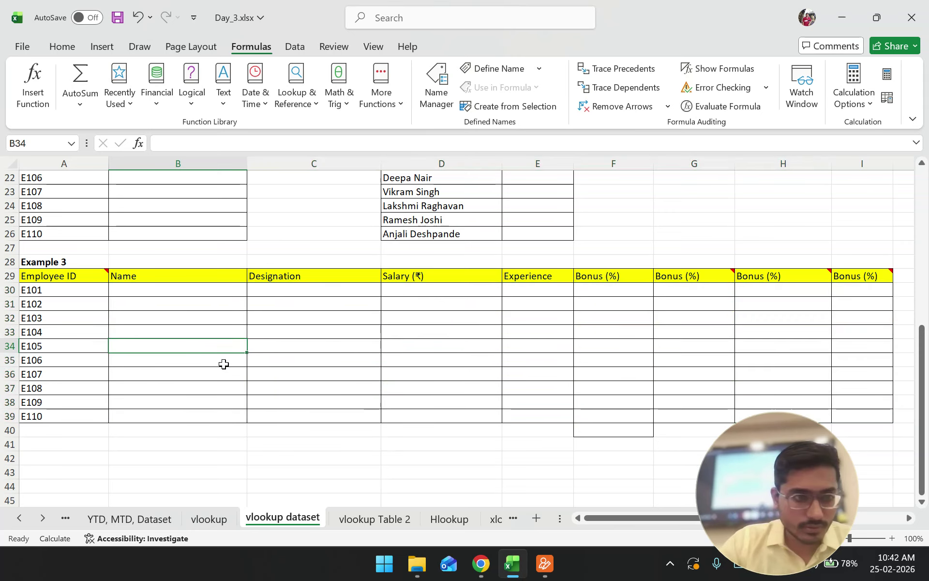
Compare Example 3's Employee ID and Name columns with the same columns in Table 1, ending on cell B30
{"action": "left_click_drag", "start_coordinate": [58, 291], "coordinate": [77, 401]}
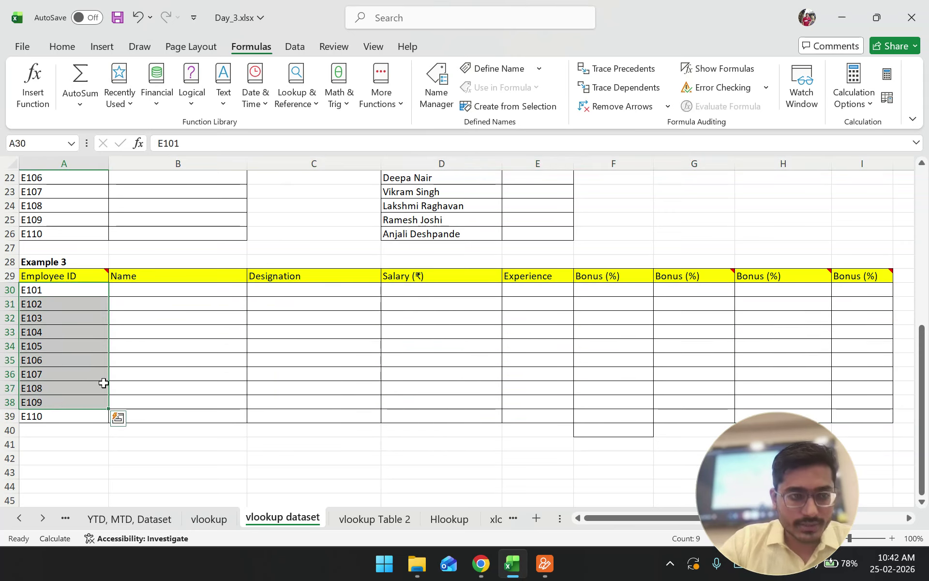
{"action": "left_click", "coordinate": [87, 391]}
{"action": "left_click_drag", "start_coordinate": [69, 292], "coordinate": [68, 409]}
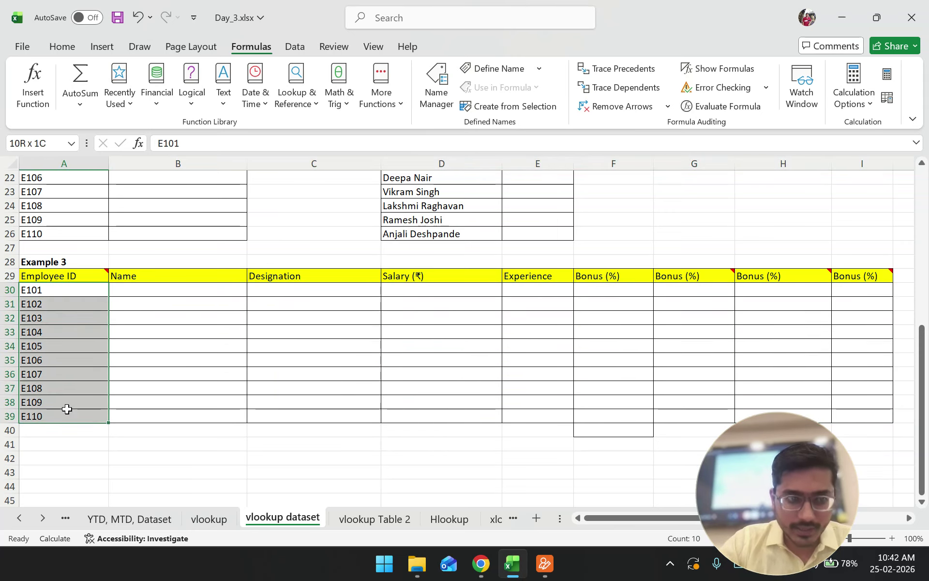
{"action": "left_click_drag", "start_coordinate": [160, 293], "coordinate": [171, 414]}
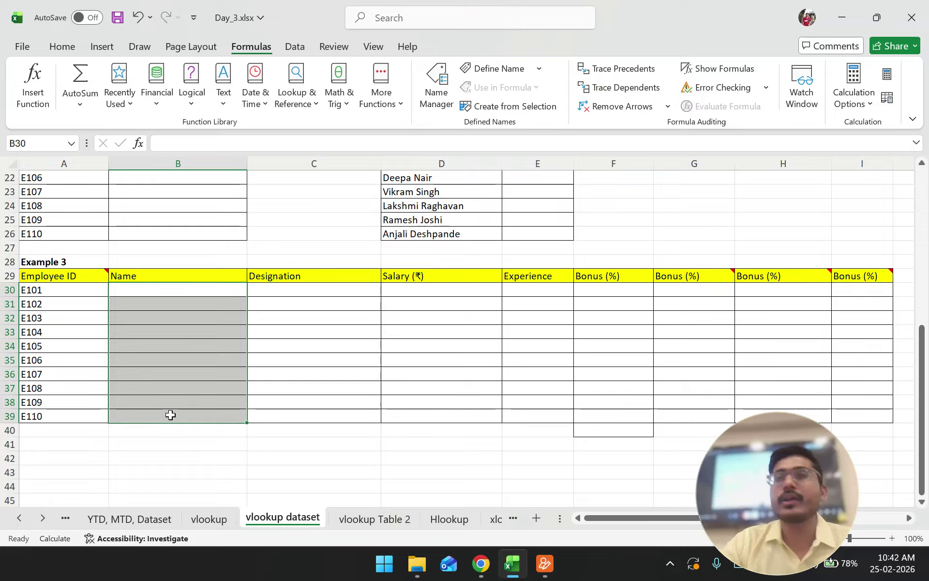
{"action": "scroll", "coordinate": [170, 414], "scroll_direction": "up", "scroll_amount": 7}
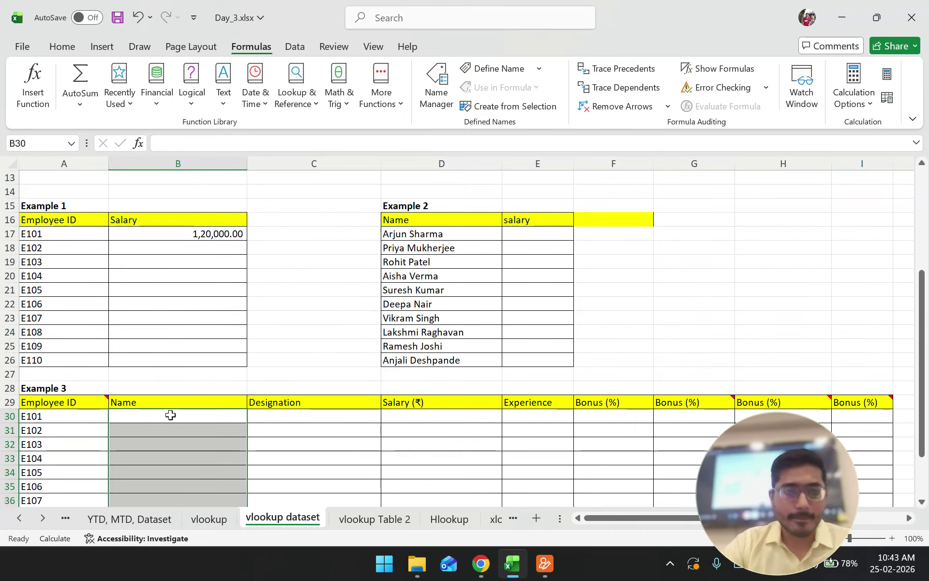
{"action": "left_click", "coordinate": [240, 362]}
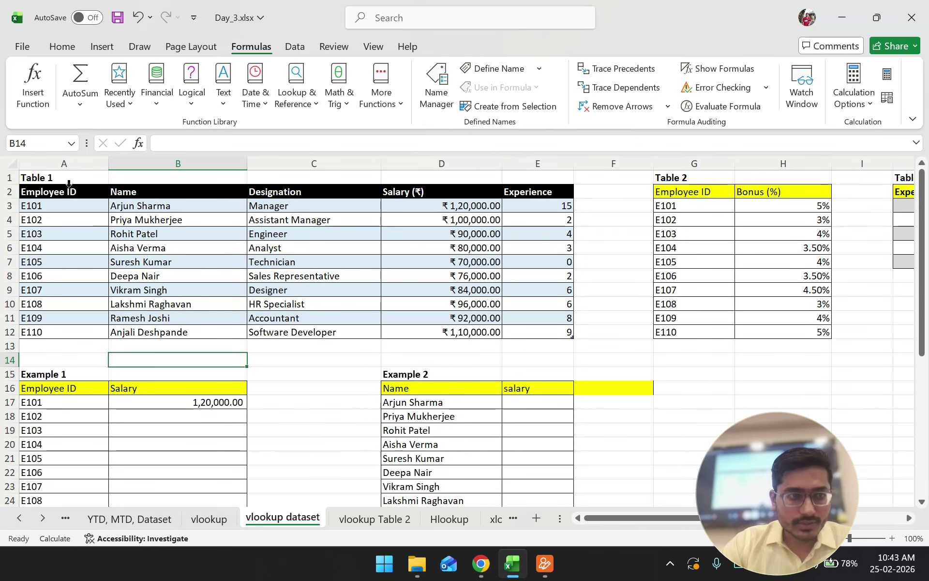
{"action": "left_click", "coordinate": [71, 205]}
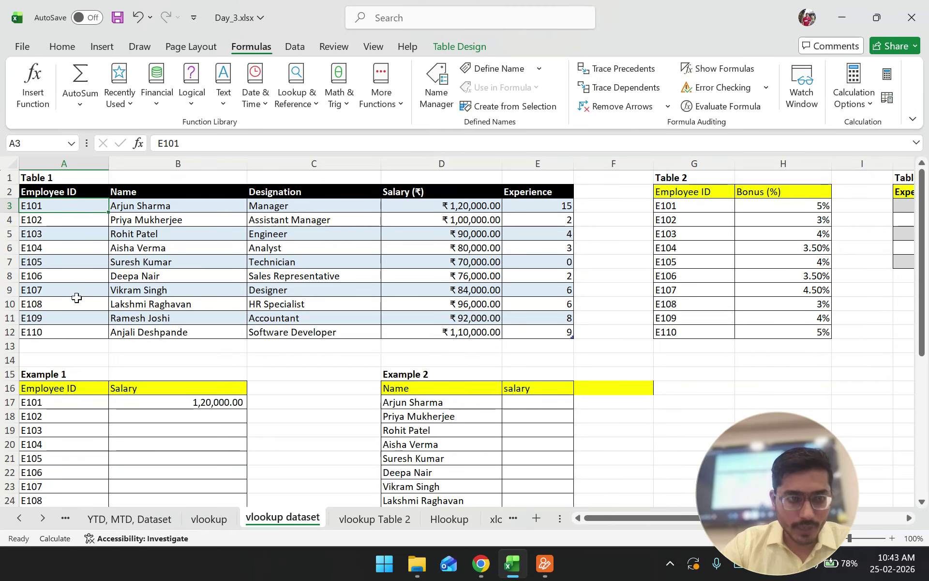
{"action": "left_click_drag", "start_coordinate": [148, 211], "coordinate": [144, 325]}
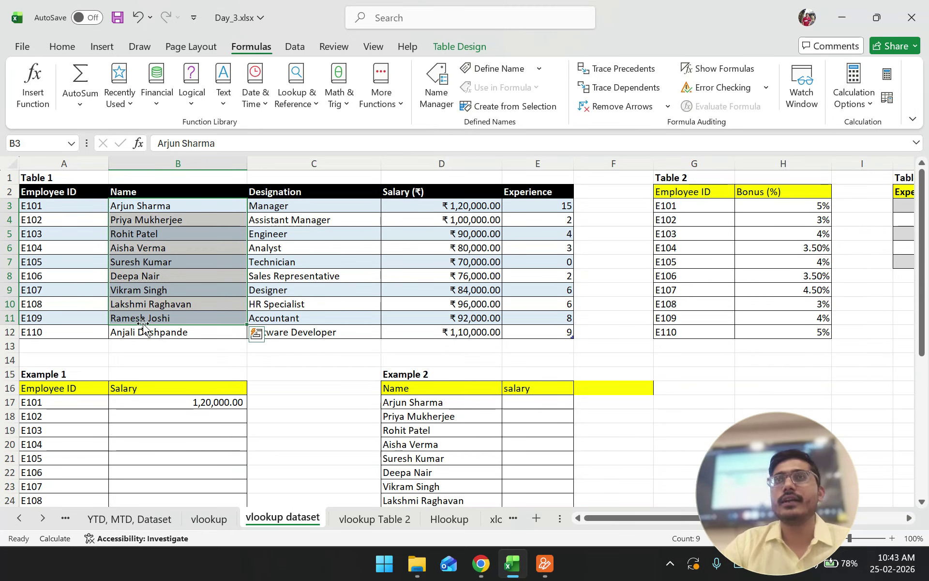
{"action": "scroll", "coordinate": [144, 324], "scroll_direction": "down", "scroll_amount": 7}
{"action": "left_click", "coordinate": [150, 292]}
Mark Example 3's Name column with red pen strokes and a downward arrow, and clear the annotations
{"action": "key", "text": "ctrl+2"}
{"action": "left_click_drag", "start_coordinate": [113, 288], "coordinate": [208, 289]}
{"action": "left_click_drag", "start_coordinate": [146, 313], "coordinate": [206, 313]}
{"action": "left_click_drag", "start_coordinate": [116, 321], "coordinate": [213, 322]}
{"action": "left_click_drag", "start_coordinate": [129, 335], "coordinate": [223, 340]}
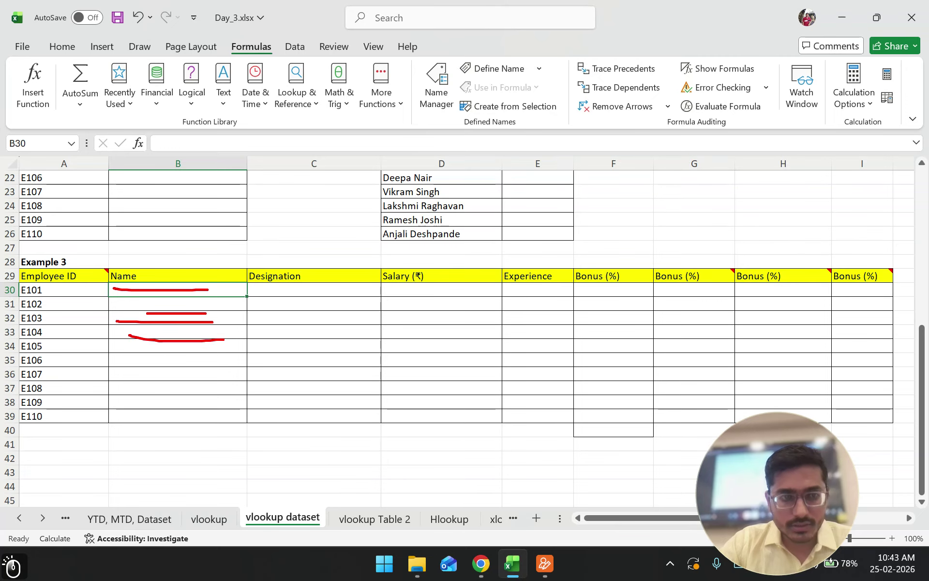
{"action": "left_click_drag", "start_coordinate": [164, 373], "coordinate": [250, 376]}
{"action": "left_click_drag", "start_coordinate": [158, 396], "coordinate": [247, 390]}
{"action": "mouse_move", "coordinate": [189, 256]}
{"action": "left_mouse_down"}
{"action": "mouse_move", "coordinate": [180, 405]}
{"action": "mouse_move", "coordinate": [206, 428]}
{"action": "left_mouse_up"}
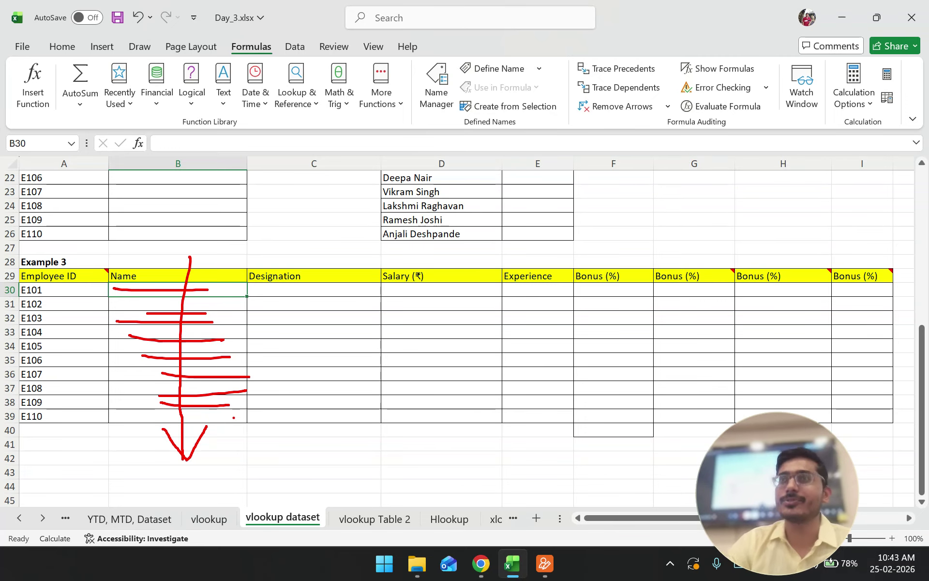
{"action": "key", "text": "Escape"}
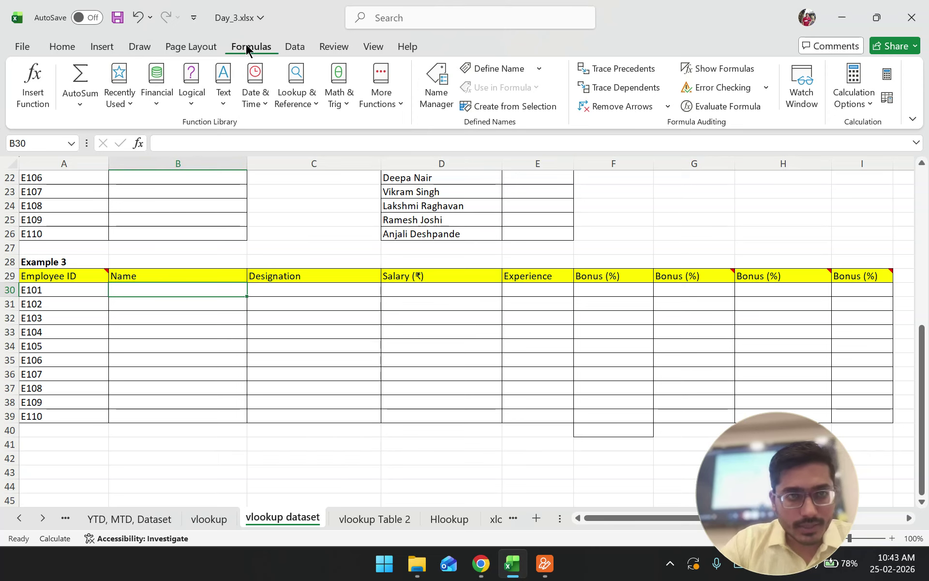
Insert a VLOOKUP function in cell B30 with A30 as its lookup value
{"action": "left_click", "coordinate": [30, 82]}
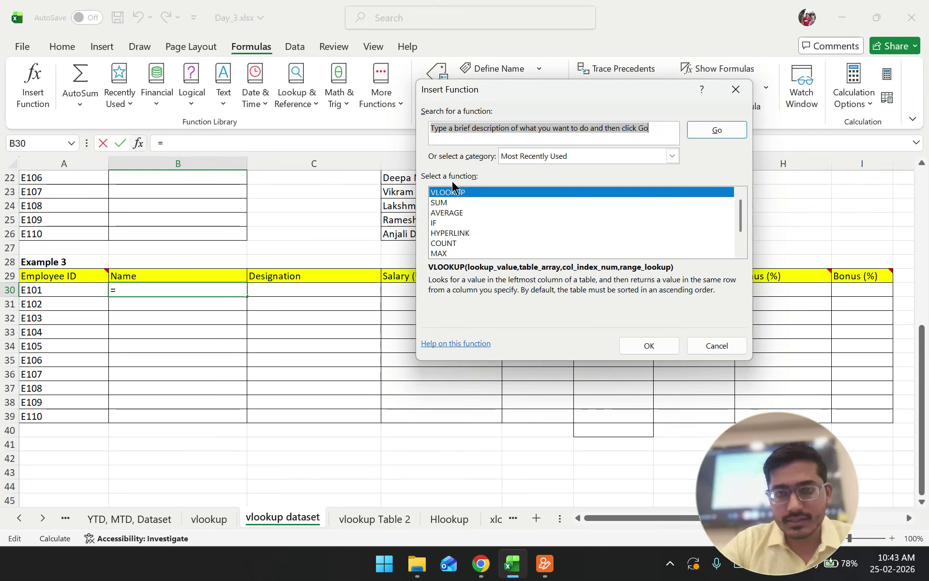
{"action": "left_click", "coordinate": [651, 345]}
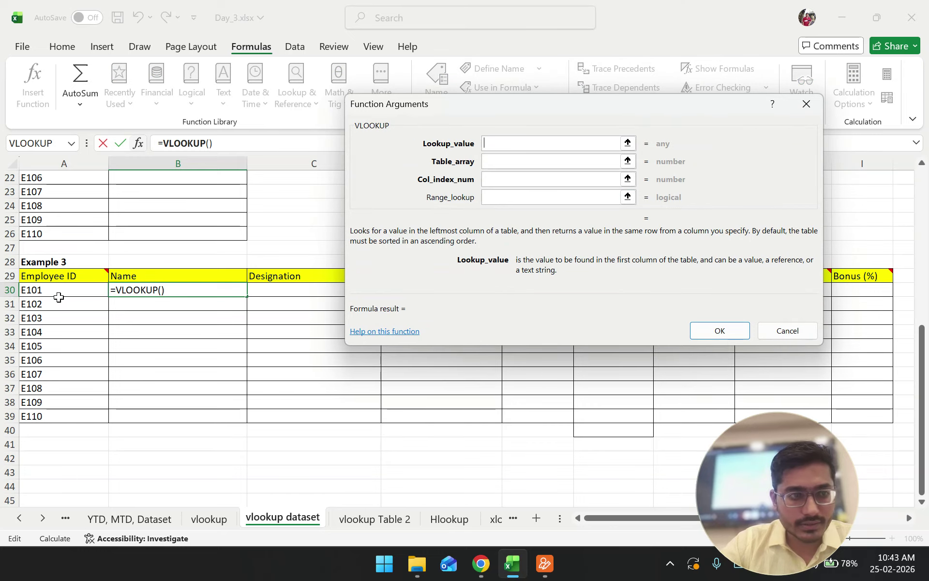
{"action": "left_click", "coordinate": [59, 297]}
{"action": "left_click", "coordinate": [60, 291]}
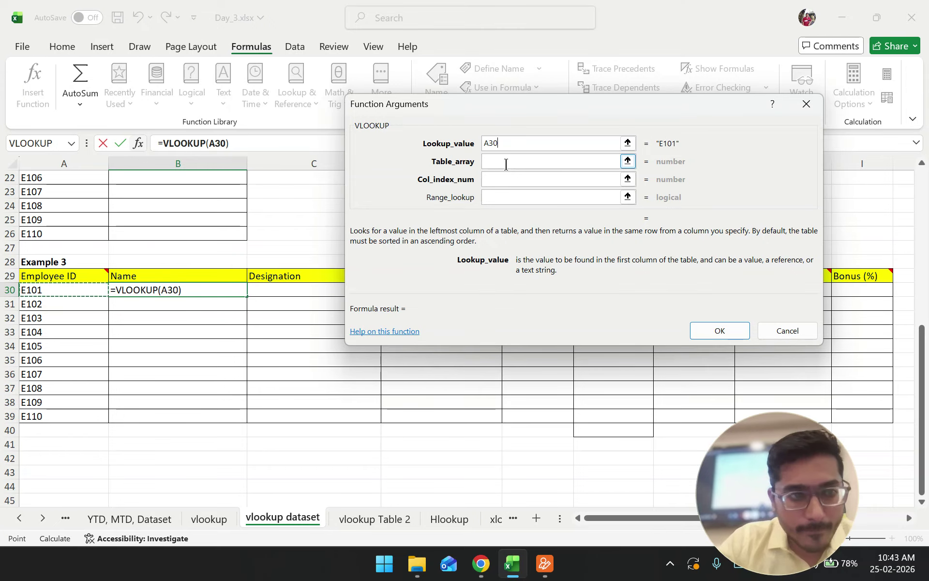
Set the VLOOKUP's table array to Table 1's data range, SourceTable, and open the column index number for range selection
{"action": "left_click", "coordinate": [506, 164]}
{"action": "scroll", "coordinate": [314, 242], "scroll_direction": "up", "scroll_amount": 7}
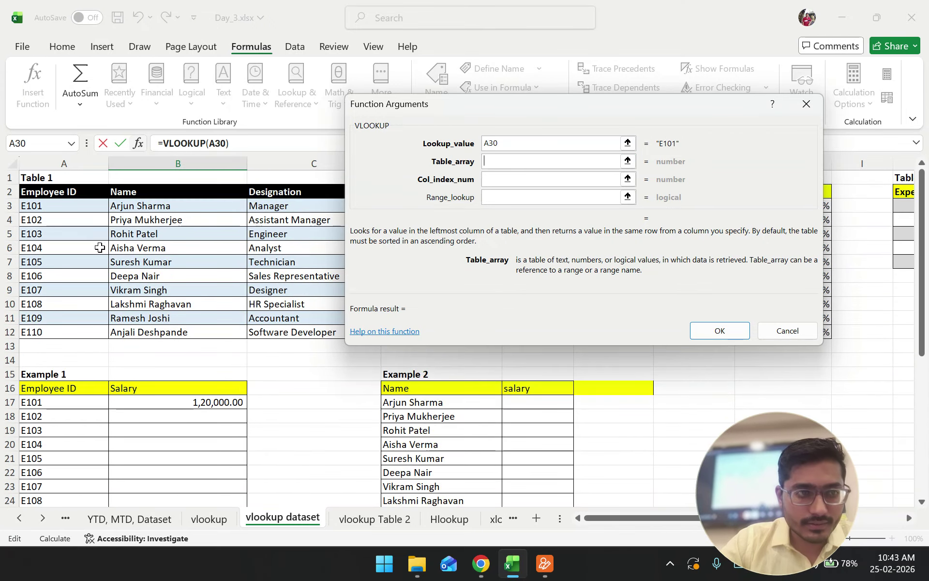
{"action": "left_click_drag", "start_coordinate": [77, 205], "coordinate": [533, 329]}
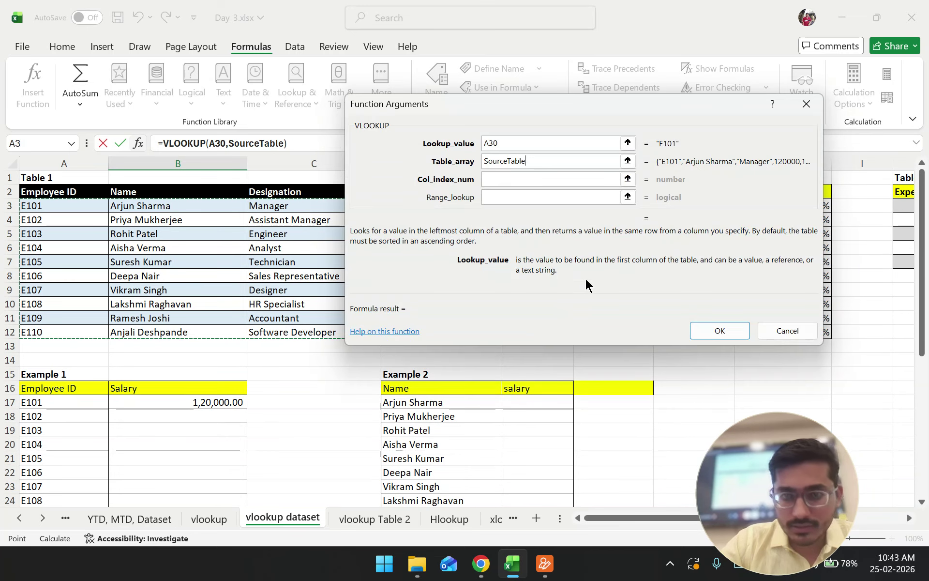
{"action": "left_click", "coordinate": [519, 181]}
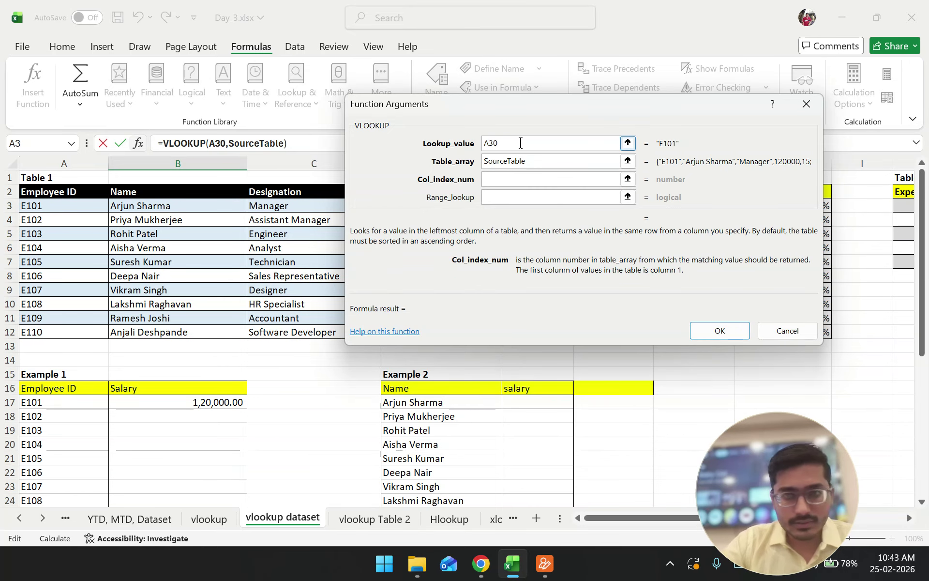
{"action": "left_click_drag", "start_coordinate": [469, 107], "coordinate": [388, 101]}
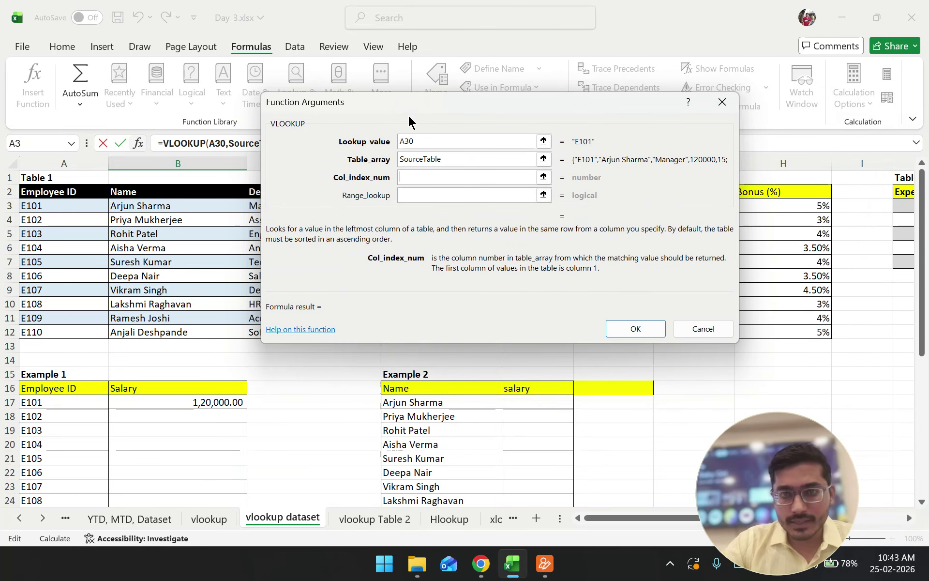
{"action": "left_click", "coordinate": [542, 178]}
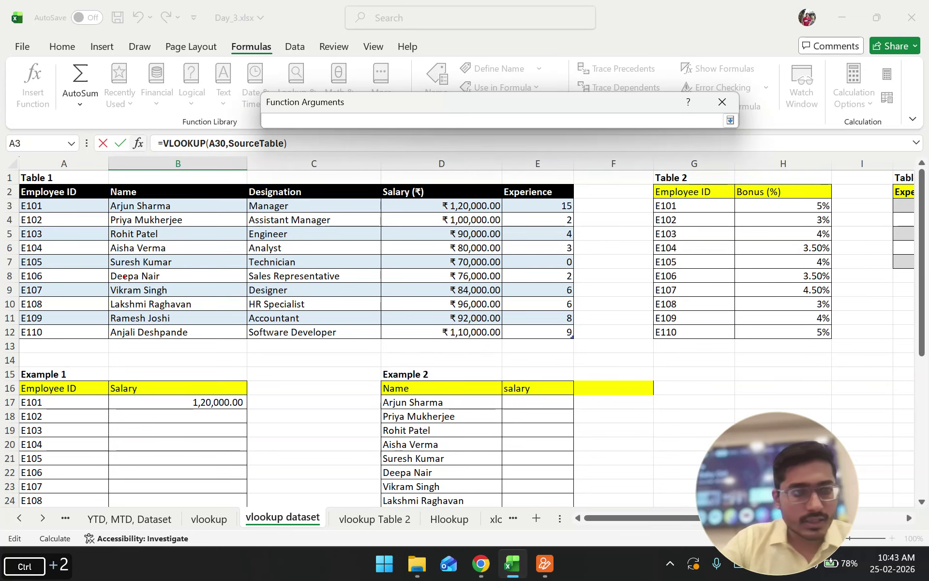
Number Table 1's columns 1 to 5 in red pen from Employee ID to Experience, and clear the annotations
{"action": "left_click_drag", "start_coordinate": [10, 195], "coordinate": [73, 195]}
{"action": "left_click_drag", "start_coordinate": [0, 203], "coordinate": [97, 204]}
{"action": "left_click_drag", "start_coordinate": [52, 249], "coordinate": [63, 280]}
{"action": "left_click_drag", "start_coordinate": [190, 237], "coordinate": [212, 271]}
{"action": "mouse_move", "coordinate": [282, 253]}
{"action": "left_mouse_down"}
{"action": "mouse_move", "coordinate": [309, 236]}
{"action": "mouse_move", "coordinate": [301, 280]}
{"action": "left_mouse_up"}
{"action": "left_click_drag", "start_coordinate": [435, 240], "coordinate": [468, 299]}
{"action": "left_click_drag", "start_coordinate": [538, 248], "coordinate": [543, 291]}
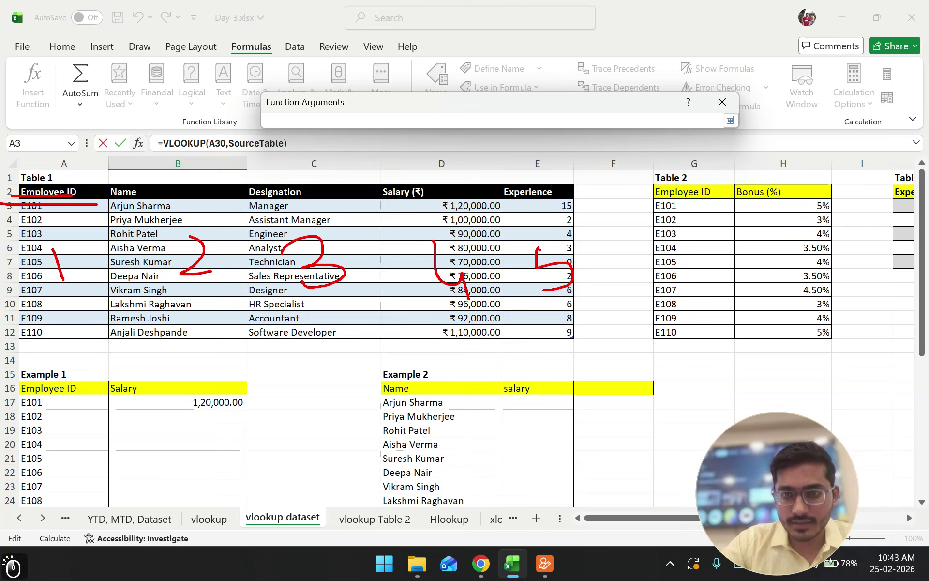
{"action": "key", "text": "Escape"}
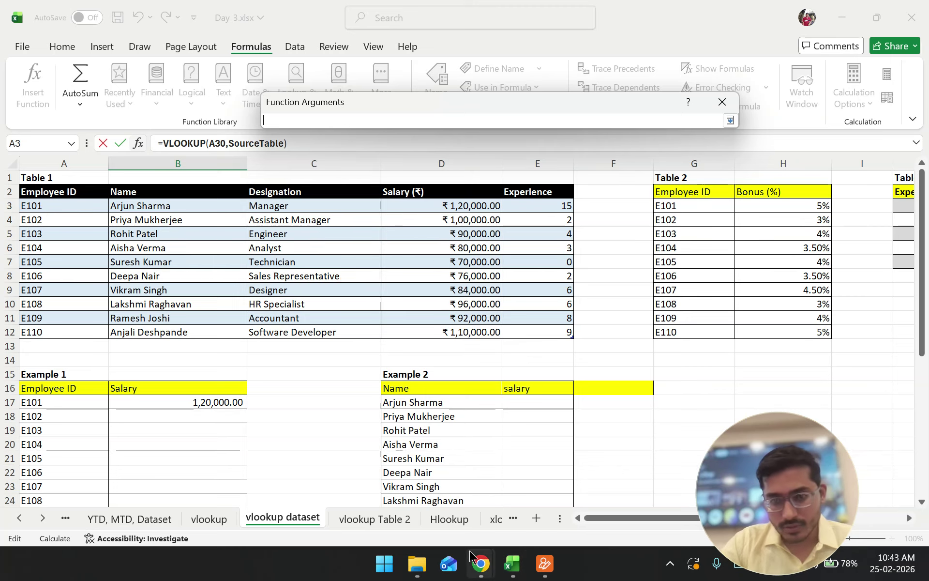
Switch to the Google Meet call, open its casting option, and return to the Excel workbook
{"action": "mouse_move", "coordinate": [486, 575]}
{"action": "left_click", "coordinate": [434, 479]}
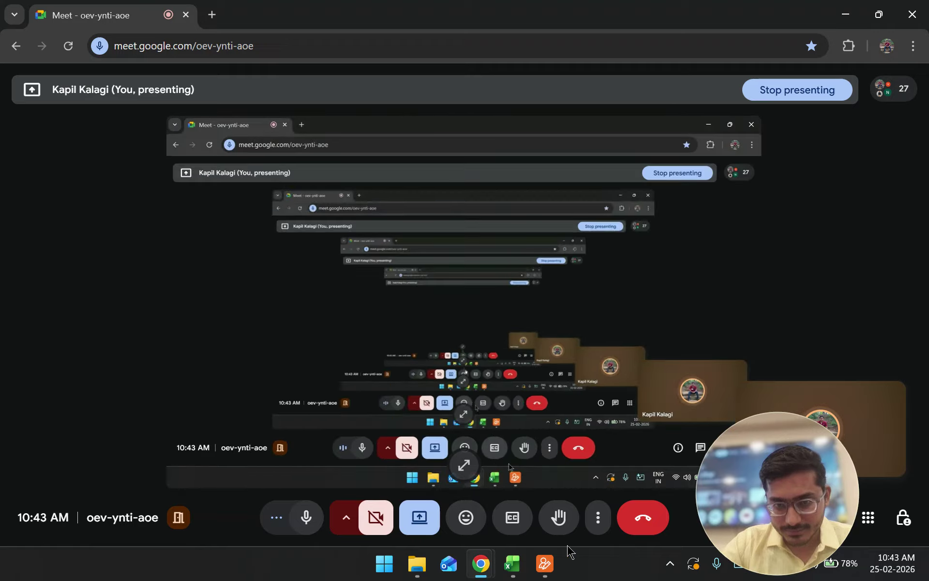
{"action": "left_click", "coordinate": [599, 518]}
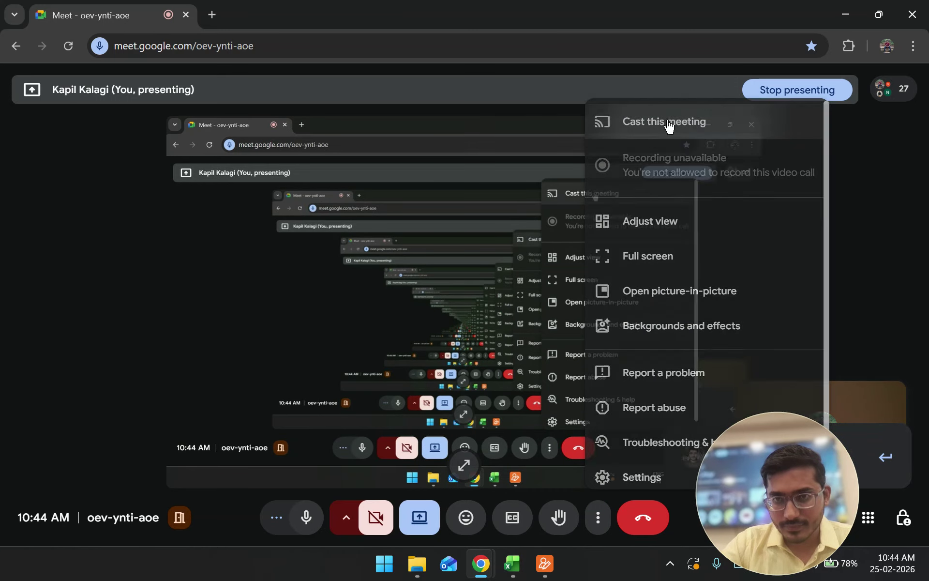
{"action": "left_click", "coordinate": [639, 122]}
{"action": "left_click", "coordinate": [650, 219]}
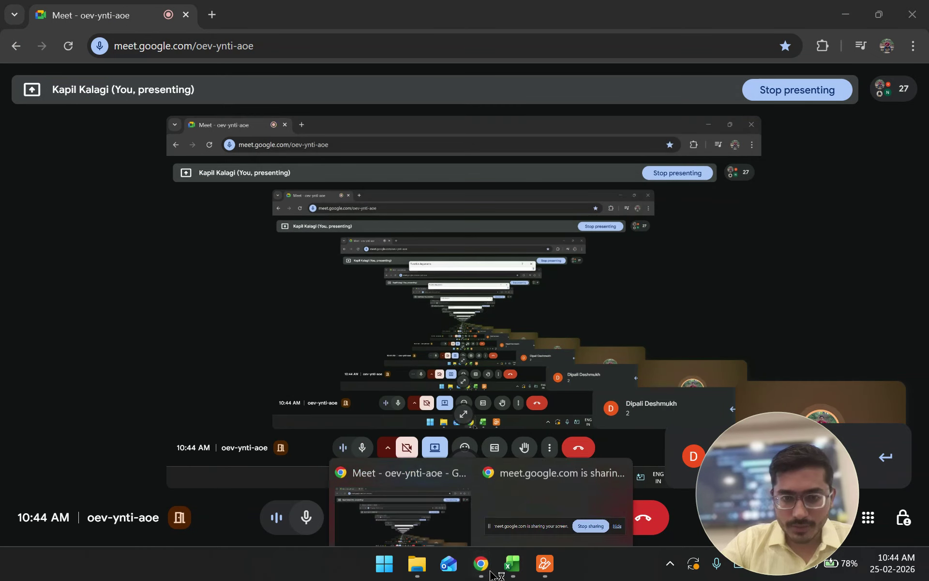
{"action": "left_click", "coordinate": [513, 564]}
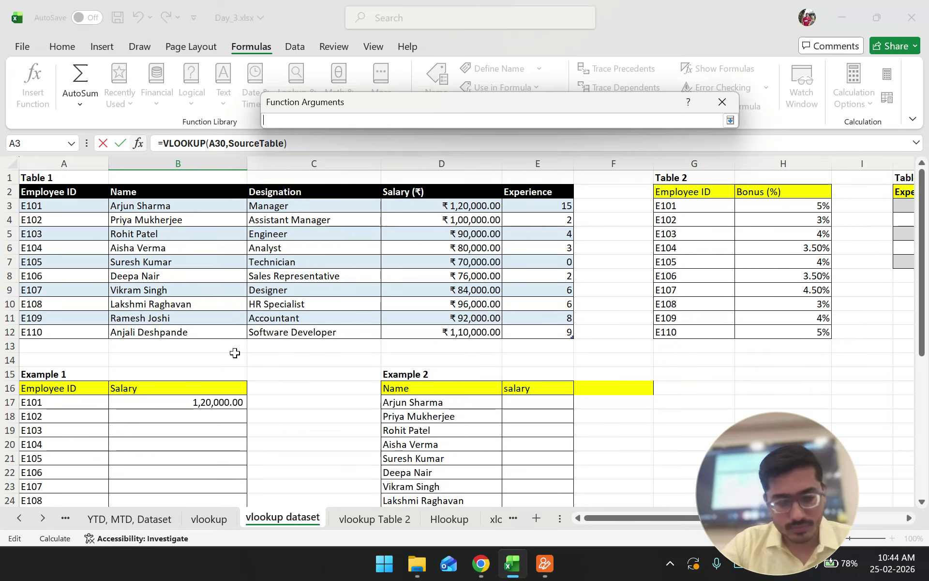
Mark Table 1's Employee ID column as 1 and Name column as 2 in red pen, and clear the annotations
{"action": "key", "text": "ctrl"}
{"action": "key", "text": "ctrl"}
{"action": "left_click_drag", "start_coordinate": [18, 203], "coordinate": [82, 204]}
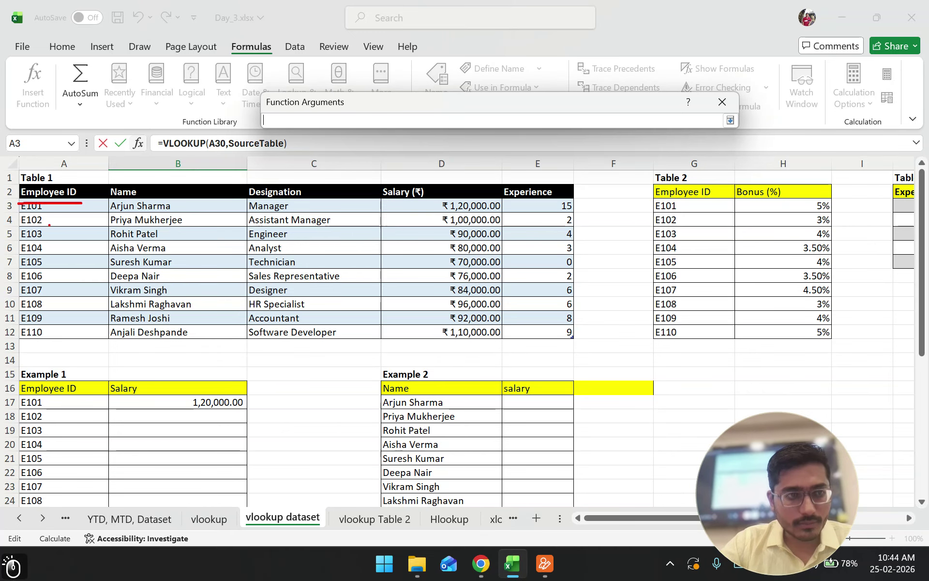
{"action": "left_click_drag", "start_coordinate": [137, 249], "coordinate": [188, 265]}
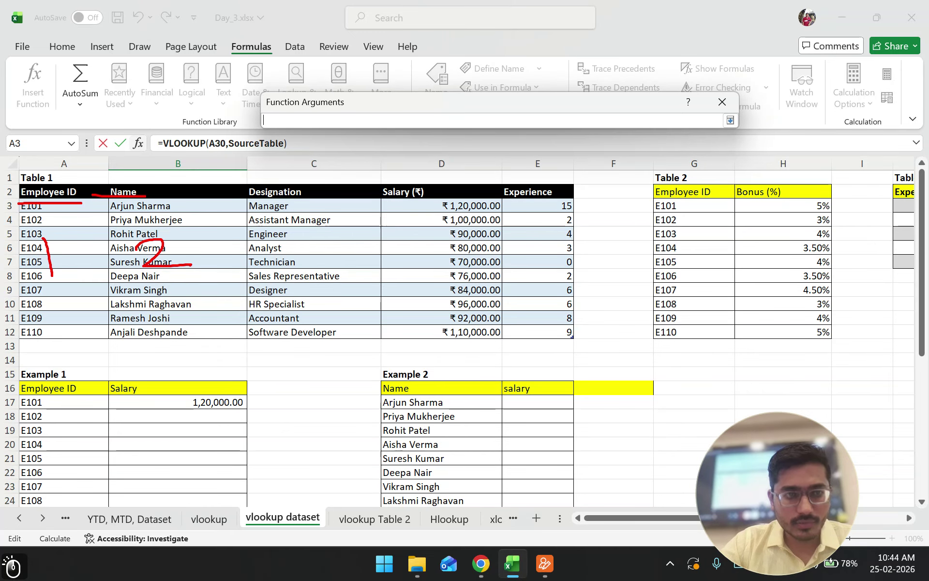
{"action": "key", "text": "Escape"}
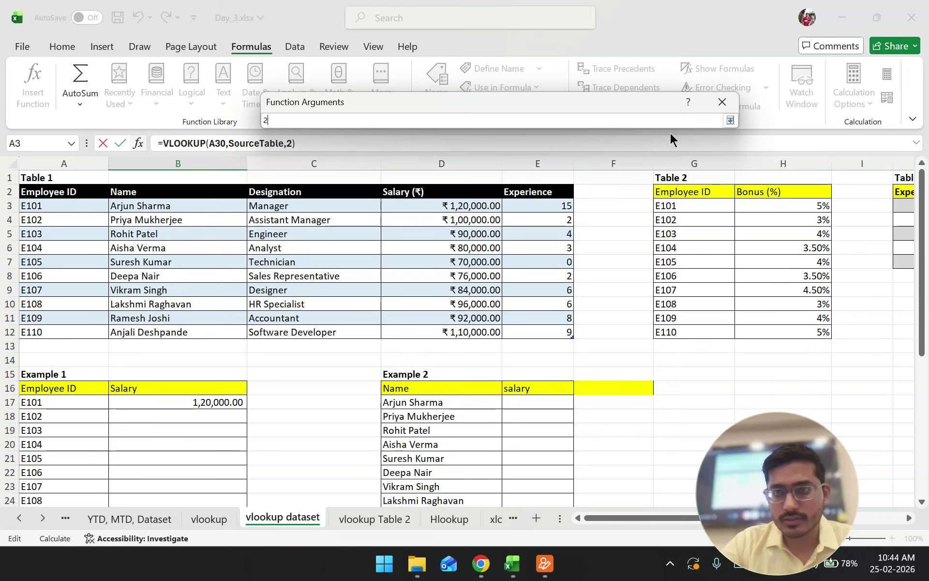
Set the column index number to 2 and complete the VLOOKUP in cell B30
{"action": "left_click", "coordinate": [730, 121]}
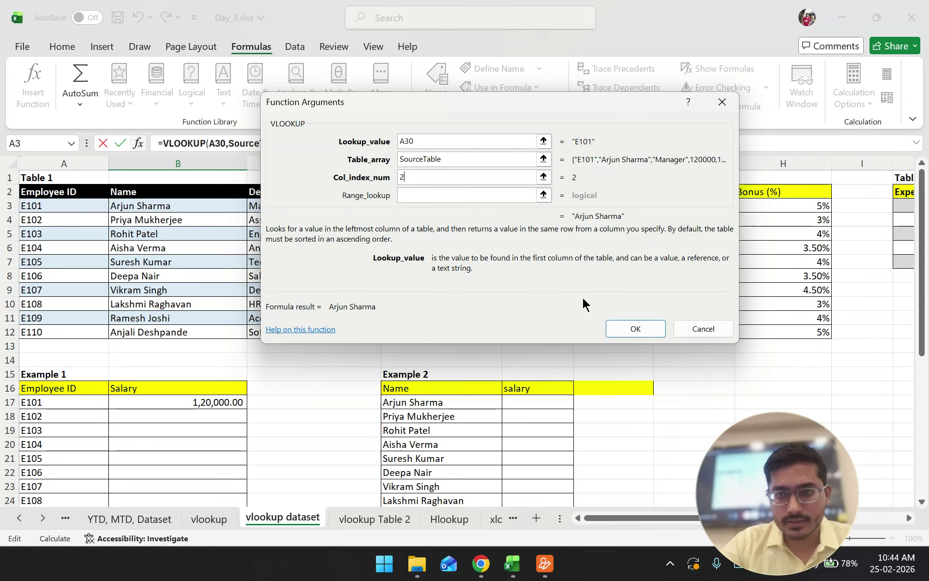
{"action": "key", "text": "ctrl+1"}
{"action": "left_click", "coordinate": [650, 235]}
{"action": "mouse_move", "coordinate": [606, 175]}
{"action": "left_mouse_down"}
{"action": "mouse_move", "coordinate": [426, 173]}
{"action": "mouse_move", "coordinate": [619, 159]}
{"action": "left_mouse_up"}
{"action": "key", "text": "Escape"}
{"action": "left_click", "coordinate": [630, 325]}
Fill the VLOOKUP from B30 down Example 3's Name column to B39, and check the auto fill options
{"action": "scroll", "coordinate": [401, 337], "scroll_direction": "down", "scroll_amount": 5}
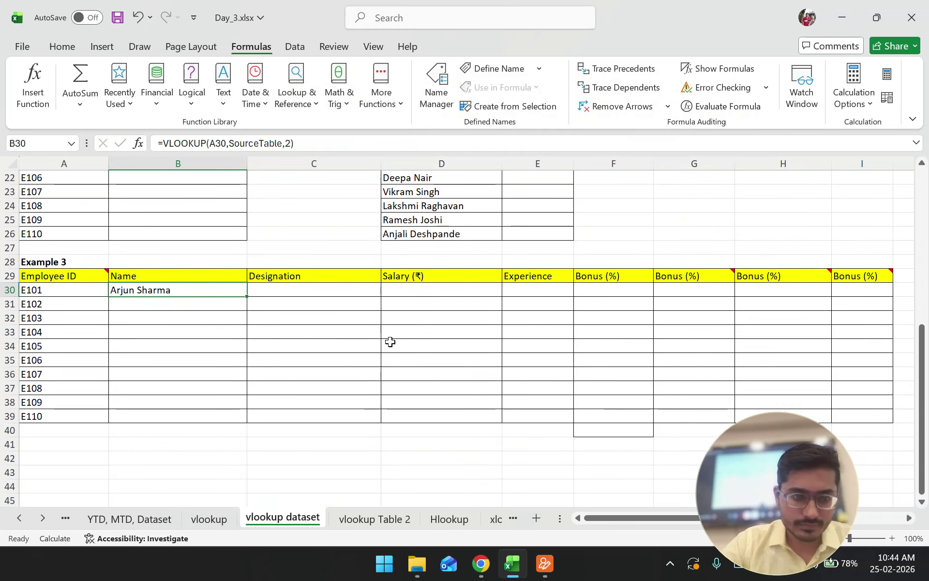
{"action": "double_click", "coordinate": [248, 296]}
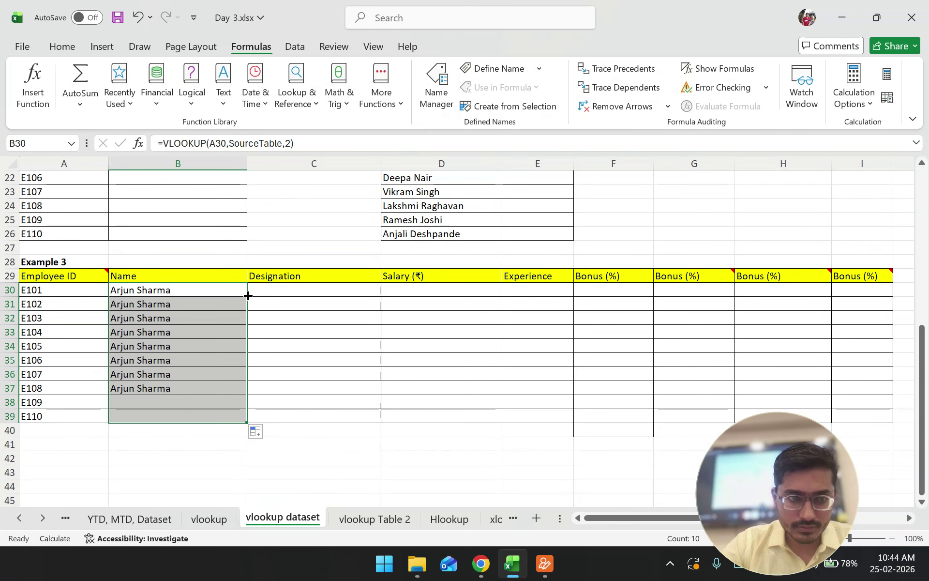
{"action": "left_click", "coordinate": [257, 432]}
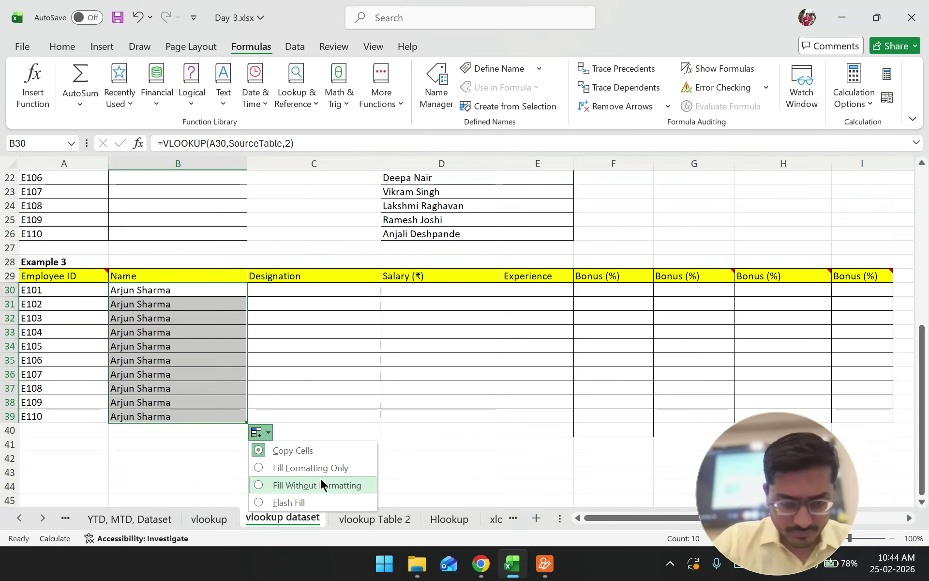
{"action": "left_click", "coordinate": [304, 401]}
{"action": "left_click", "coordinate": [257, 386]}
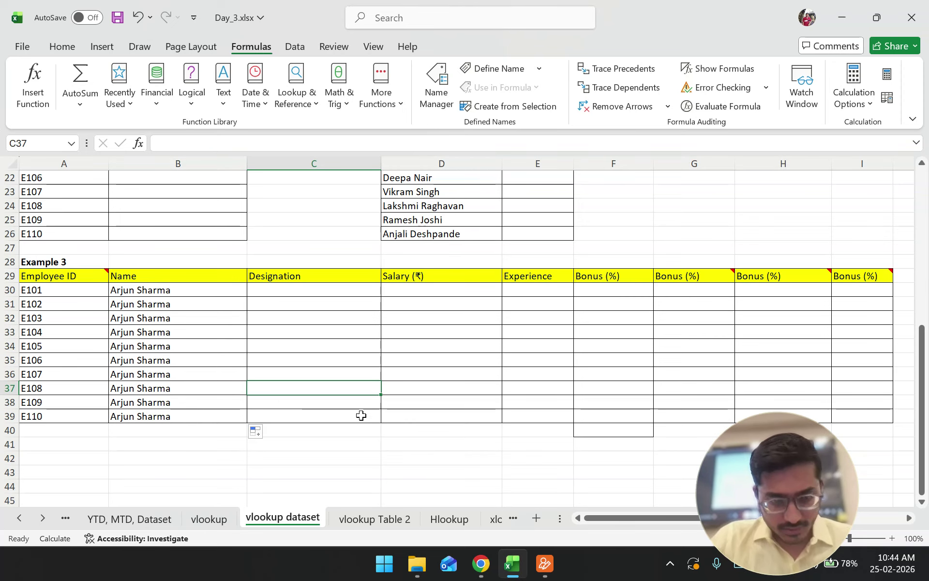
Switch to File Explorer and open Day 3 class work.xlsx from the DA11 Batch folder in Excel Class
{"action": "left_click", "coordinate": [417, 563]}
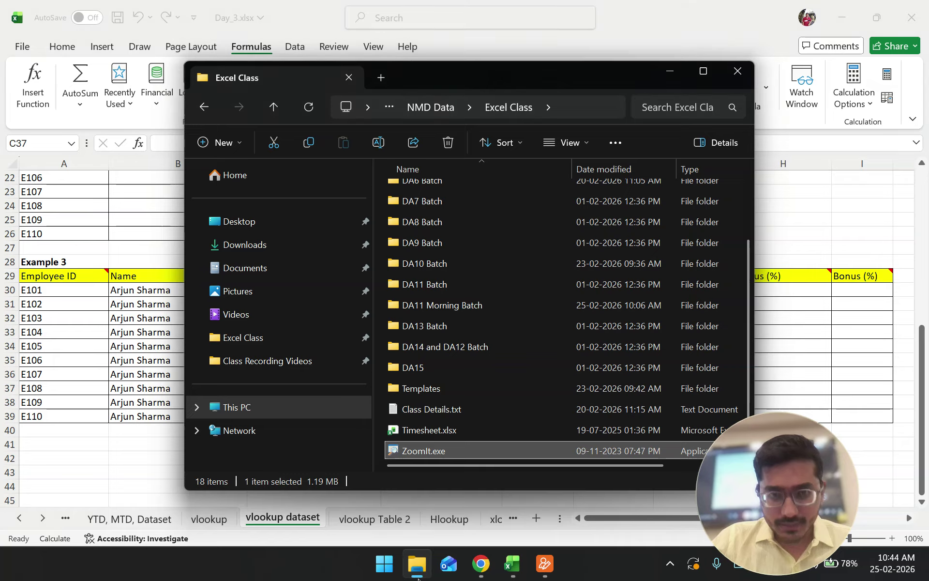
{"action": "scroll", "coordinate": [509, 394], "scroll_direction": "up", "scroll_amount": 2}
{"action": "scroll", "coordinate": [504, 392], "scroll_direction": "down", "scroll_amount": 2}
{"action": "scroll", "coordinate": [473, 319], "scroll_direction": "up", "scroll_amount": 2}
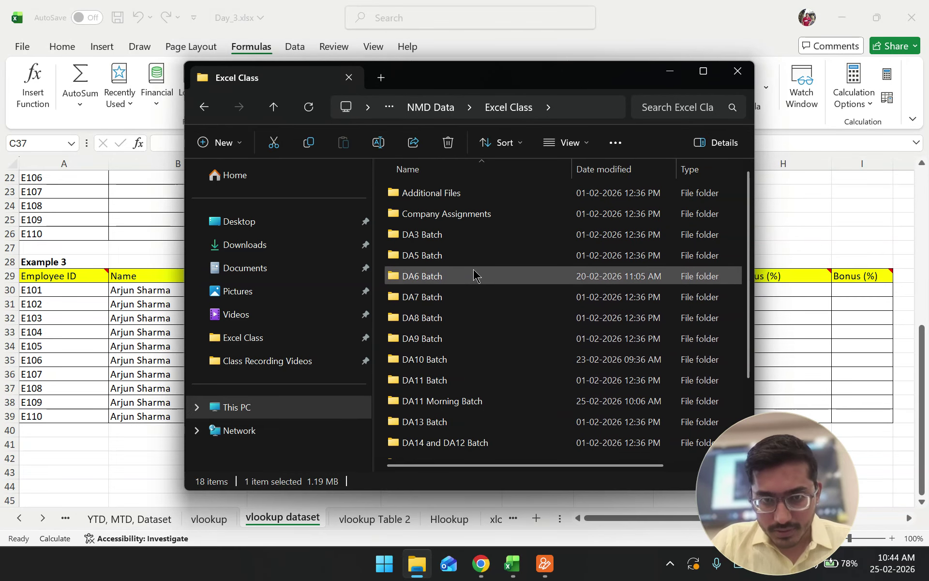
{"action": "scroll", "coordinate": [488, 372], "scroll_direction": "down", "scroll_amount": 2}
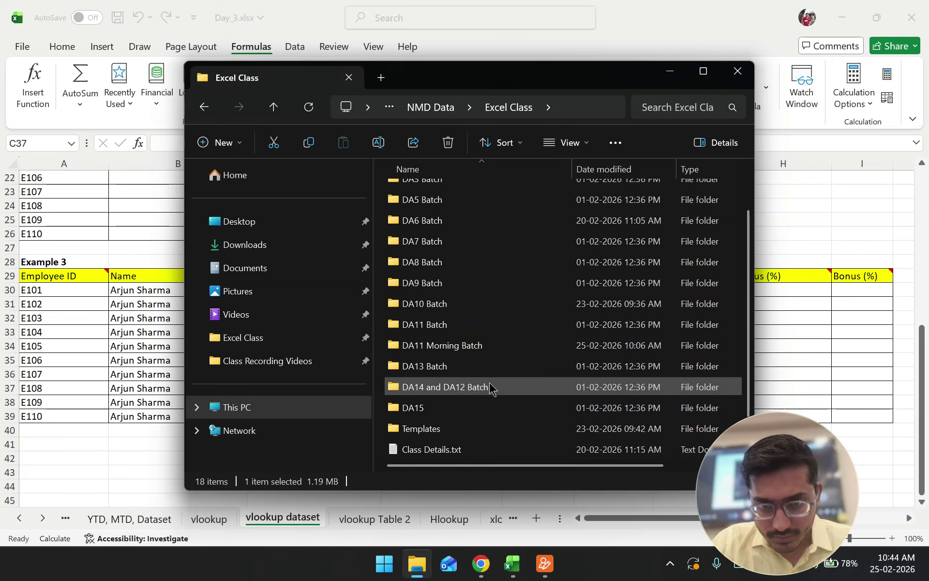
{"action": "double_click", "coordinate": [464, 323]}
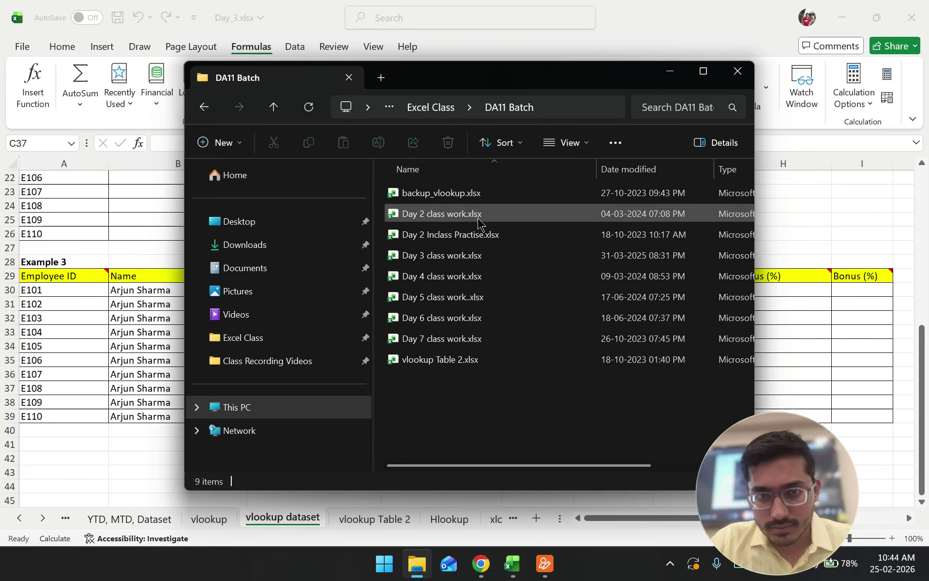
{"action": "left_click", "coordinate": [487, 264]}
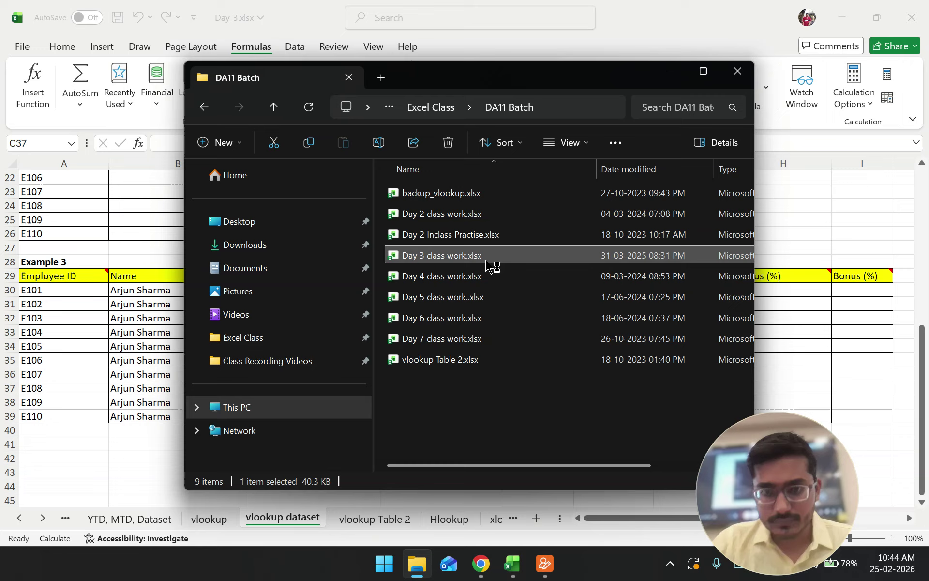
{"action": "double_click", "coordinate": [487, 264]}
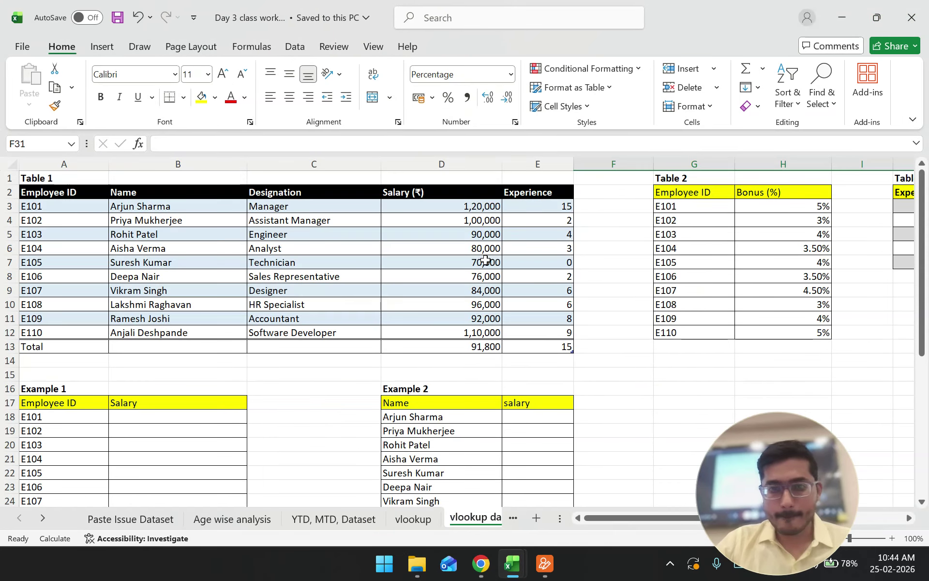
Insert a VLOOKUP function in Example 1's first Salary cell, B18, with A18 as its lookup value
{"action": "scroll", "coordinate": [268, 307], "scroll_direction": "down", "scroll_amount": 6}
{"action": "scroll", "coordinate": [245, 312], "scroll_direction": "up", "scroll_amount": 2}
{"action": "left_click", "coordinate": [284, 372]}
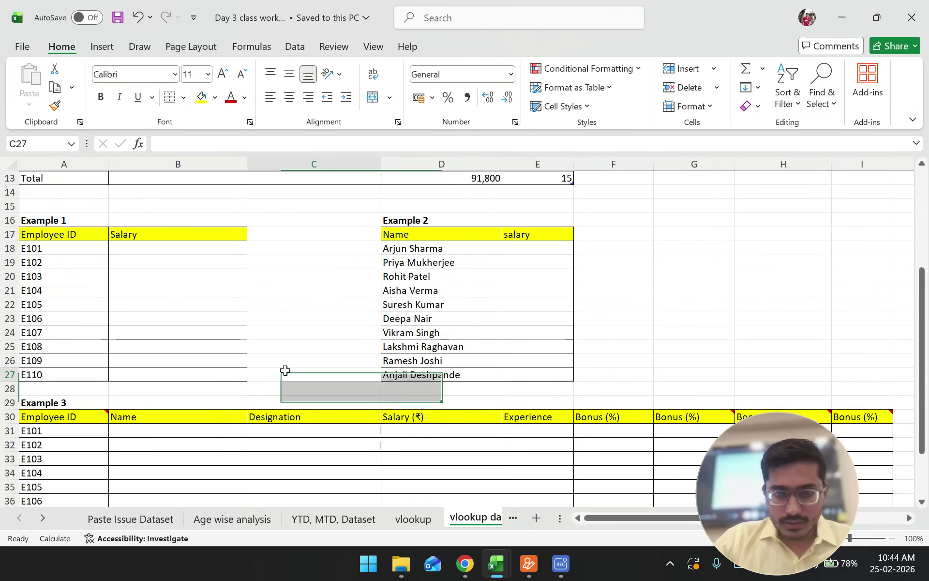
{"action": "left_click", "coordinate": [193, 249]}
{"action": "scroll", "coordinate": [252, 276], "scroll_direction": "up", "scroll_amount": 2}
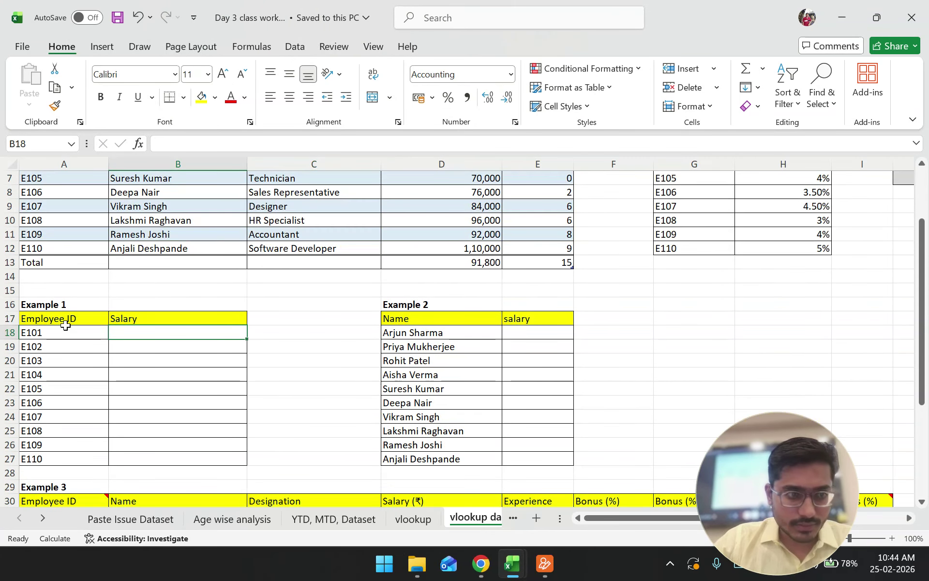
{"action": "scroll", "coordinate": [162, 306], "scroll_direction": "down", "scroll_amount": 1}
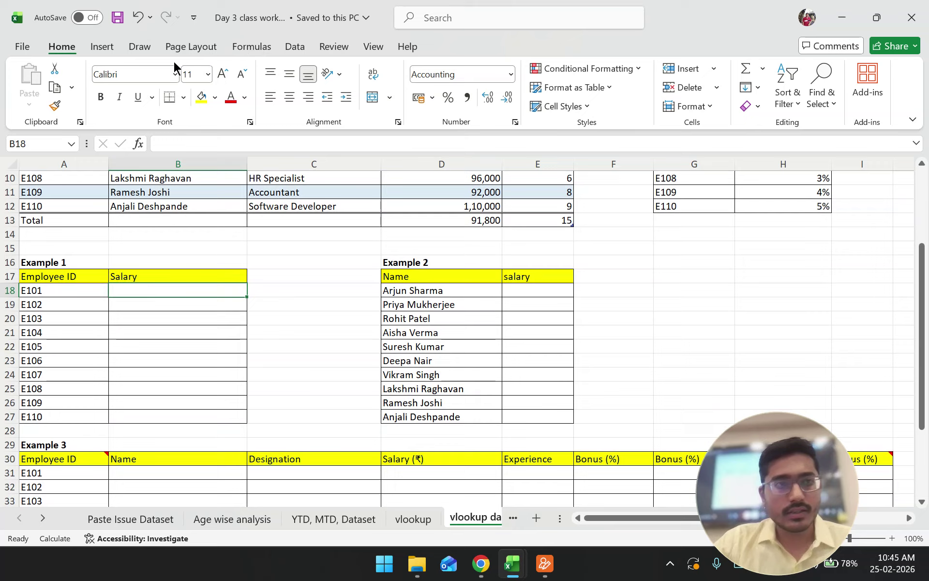
{"action": "left_click", "coordinate": [251, 47]}
{"action": "left_click", "coordinate": [27, 80]}
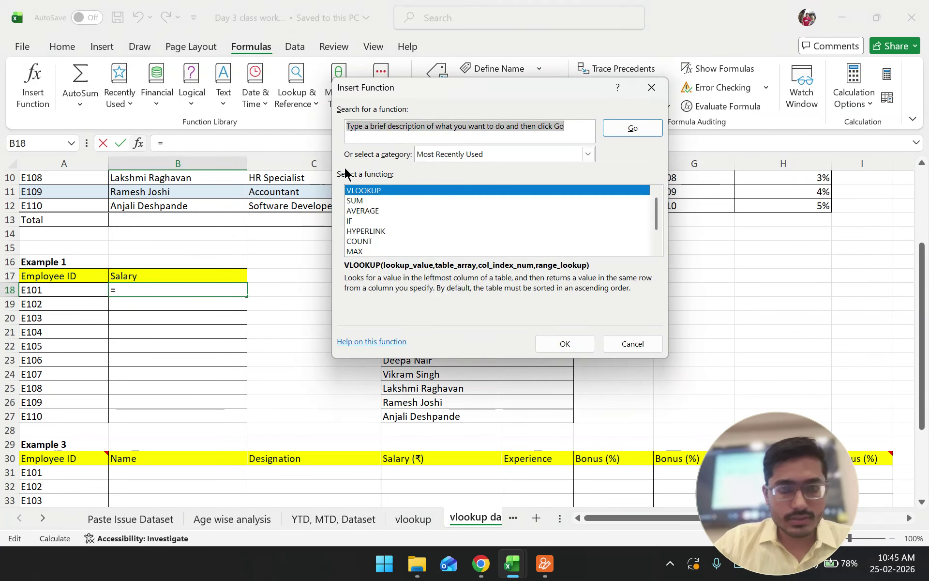
{"action": "left_click", "coordinate": [561, 345]}
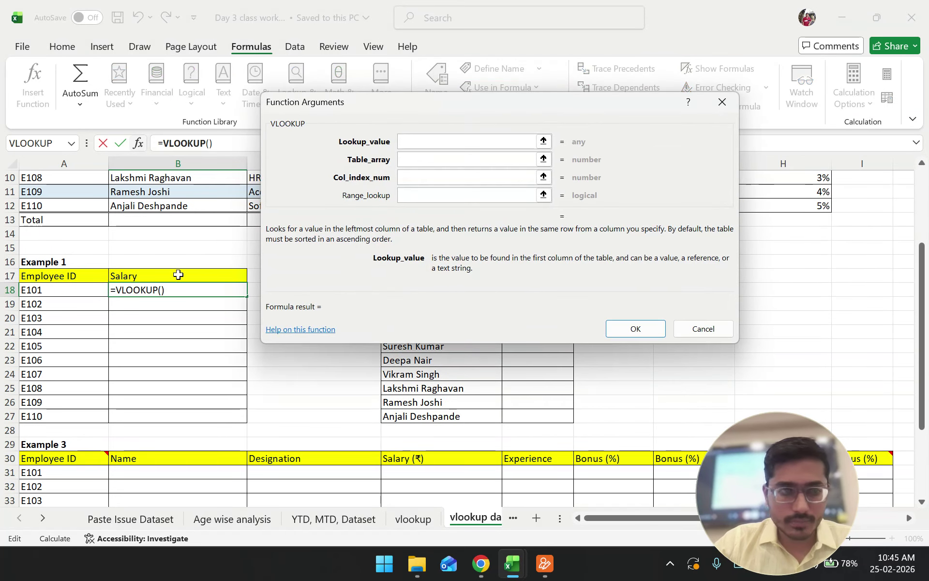
{"action": "left_click", "coordinate": [83, 289]}
{"action": "key", "text": "Tab"}
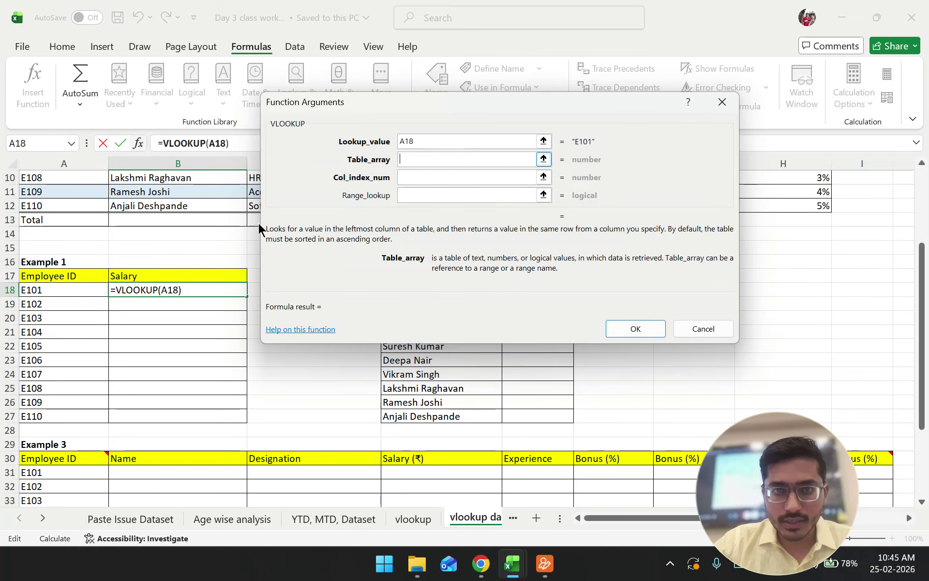
Complete the B18 VLOOKUP with Table 1's range SourceTable1 and column index 4, and fill it down to B27
{"action": "scroll", "coordinate": [158, 244], "scroll_direction": "up", "scroll_amount": 3}
{"action": "left_click_drag", "start_coordinate": [77, 212], "coordinate": [533, 336]}
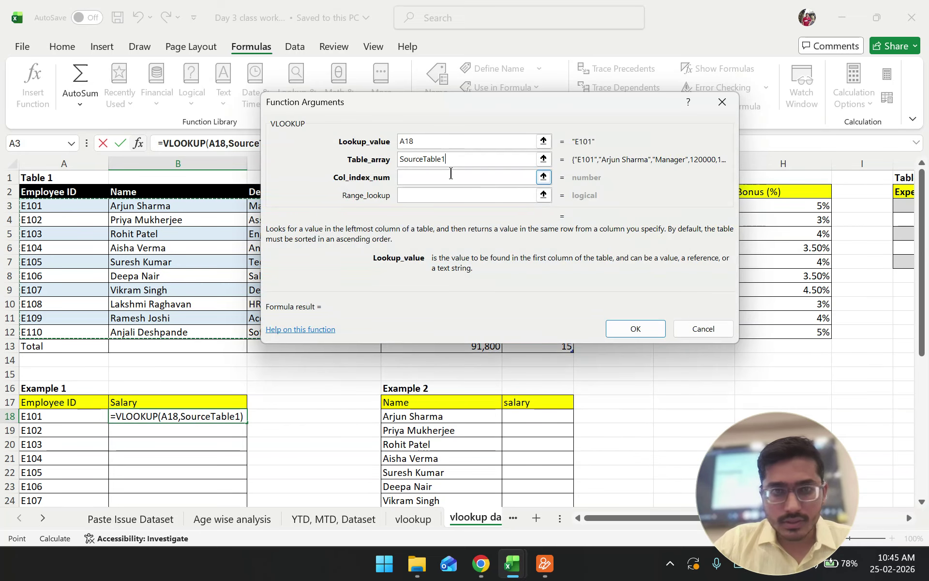
{"action": "left_click", "coordinate": [451, 176]}
{"action": "type", "text": "4"}
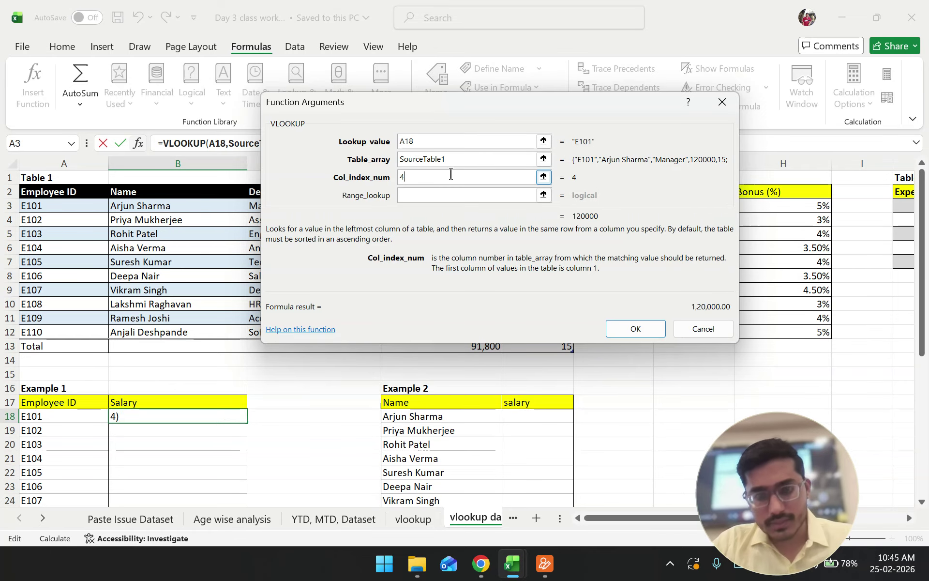
{"action": "left_click", "coordinate": [638, 333]}
{"action": "scroll", "coordinate": [250, 311], "scroll_direction": "down", "scroll_amount": 3}
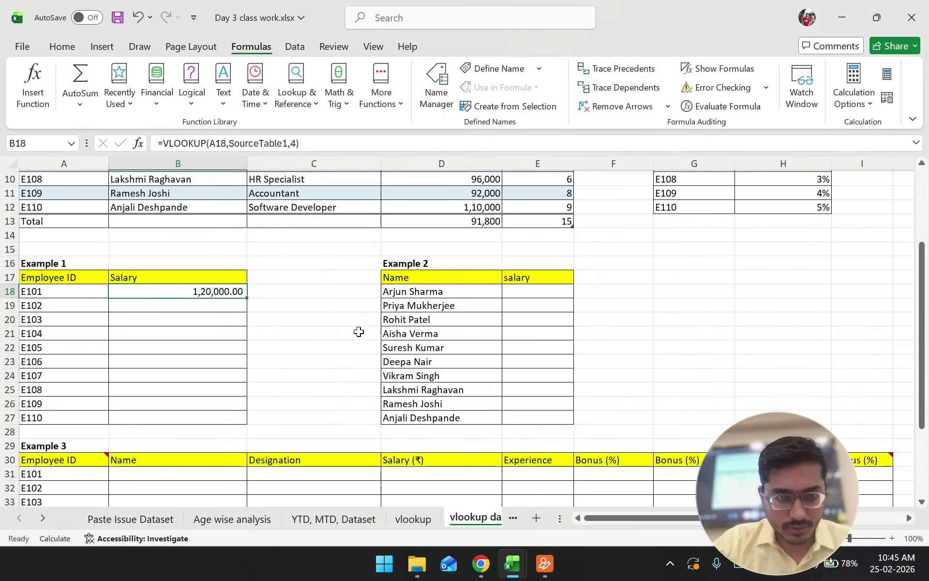
{"action": "double_click", "coordinate": [248, 296]}
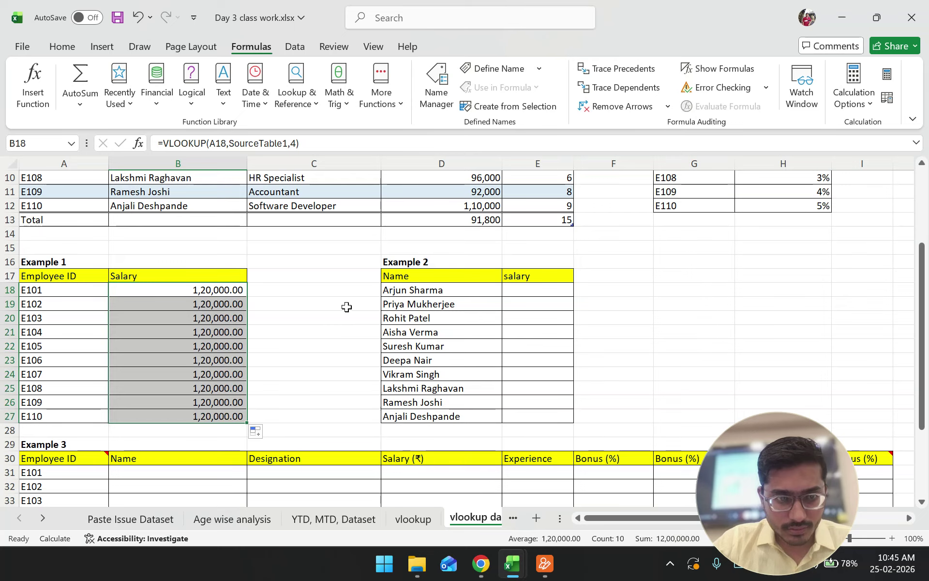
Check the auto fill options for Example 1's filled Salary column, and undo the fill down from B18
{"action": "scroll", "coordinate": [339, 315], "scroll_direction": "down", "scroll_amount": 1}
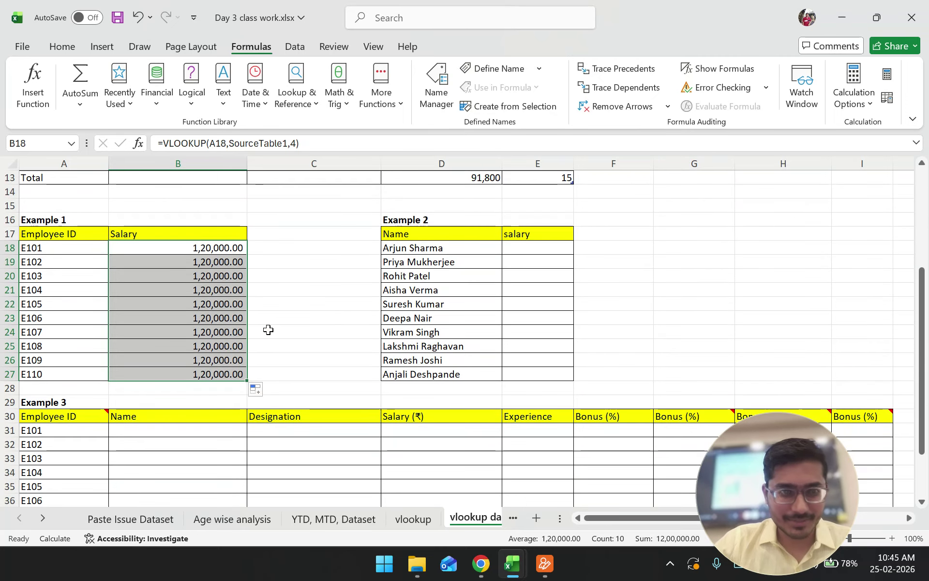
{"action": "left_click", "coordinate": [262, 391]}
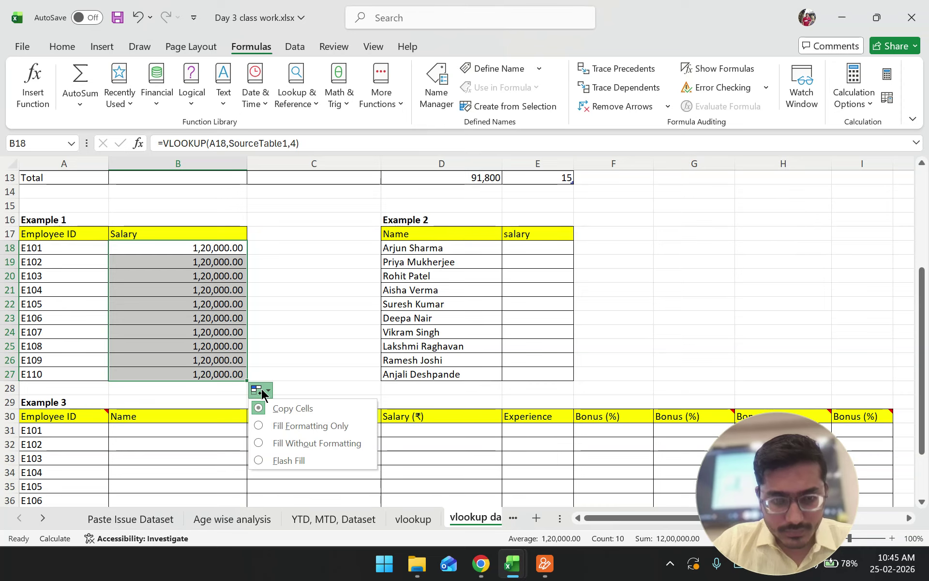
{"action": "key", "text": "ctrl+z"}
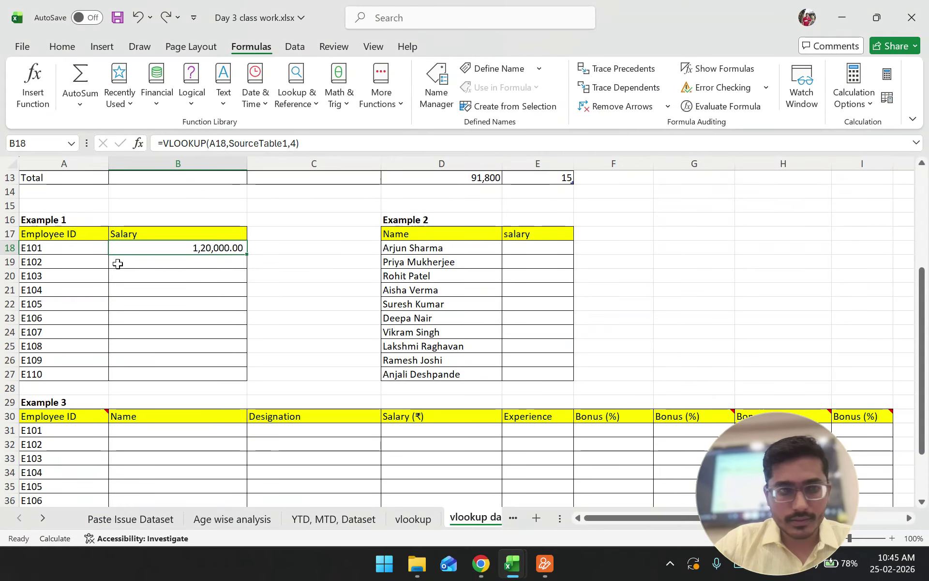
Compare Example 1's Employee IDs in A18:A27 with Table 1, and examine the first Salary result in B18
{"action": "left_click", "coordinate": [111, 198]}
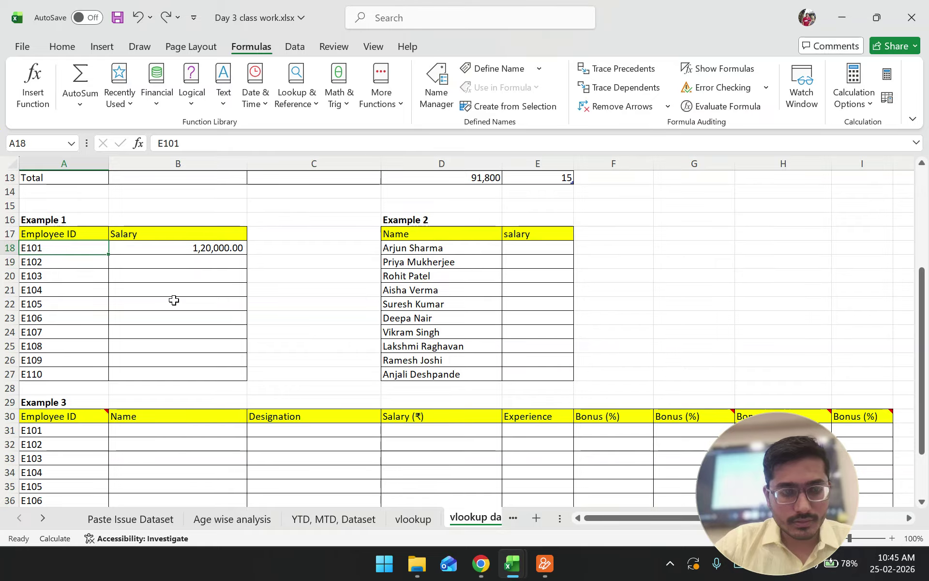
{"action": "scroll", "coordinate": [174, 300], "scroll_direction": "up", "scroll_amount": 4}
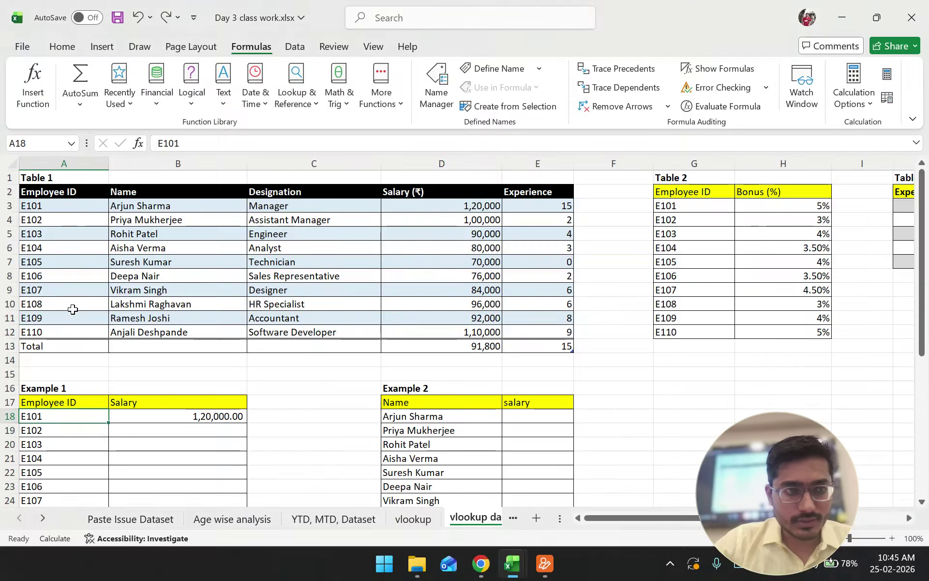
{"action": "scroll", "coordinate": [148, 409], "scroll_direction": "down", "scroll_amount": 2}
{"action": "left_click_drag", "start_coordinate": [51, 347], "coordinate": [114, 346]}
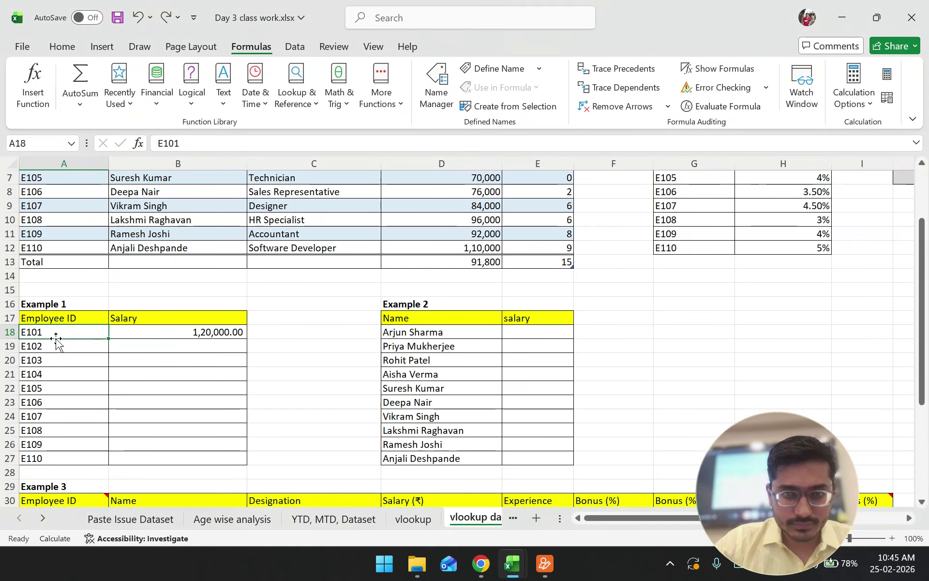
{"action": "scroll", "coordinate": [271, 324], "scroll_direction": "down", "scroll_amount": 3}
{"action": "key", "text": "ctrl+1"}
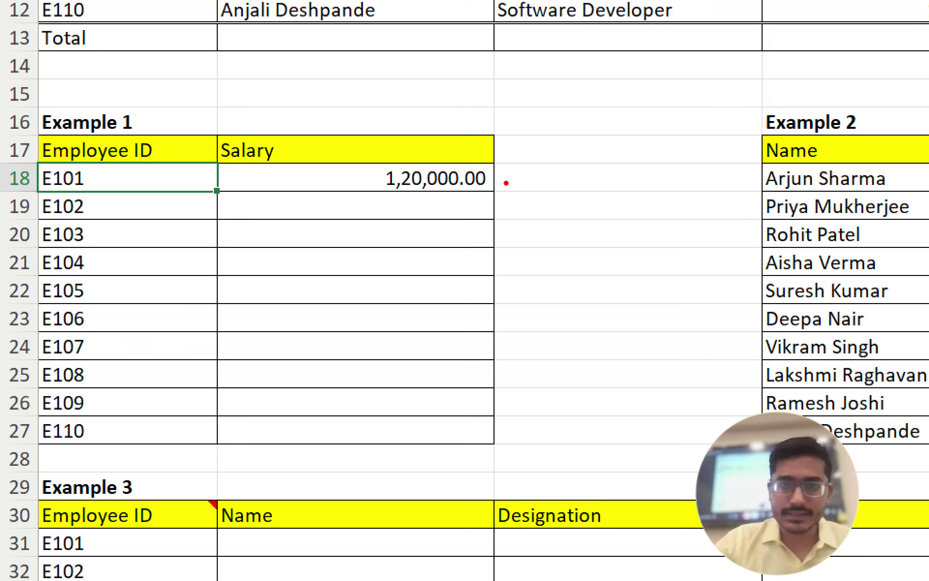
{"action": "mouse_move", "coordinate": [93, 170]}
{"action": "left_mouse_down"}
{"action": "mouse_move", "coordinate": [29, 183]}
{"action": "mouse_move", "coordinate": [133, 467]}
{"action": "mouse_move", "coordinate": [102, 182]}
{"action": "left_mouse_up"}
{"action": "mouse_move", "coordinate": [353, 149]}
{"action": "left_mouse_down"}
{"action": "mouse_move", "coordinate": [428, 139]}
{"action": "mouse_move", "coordinate": [373, 160]}
{"action": "left_mouse_up"}
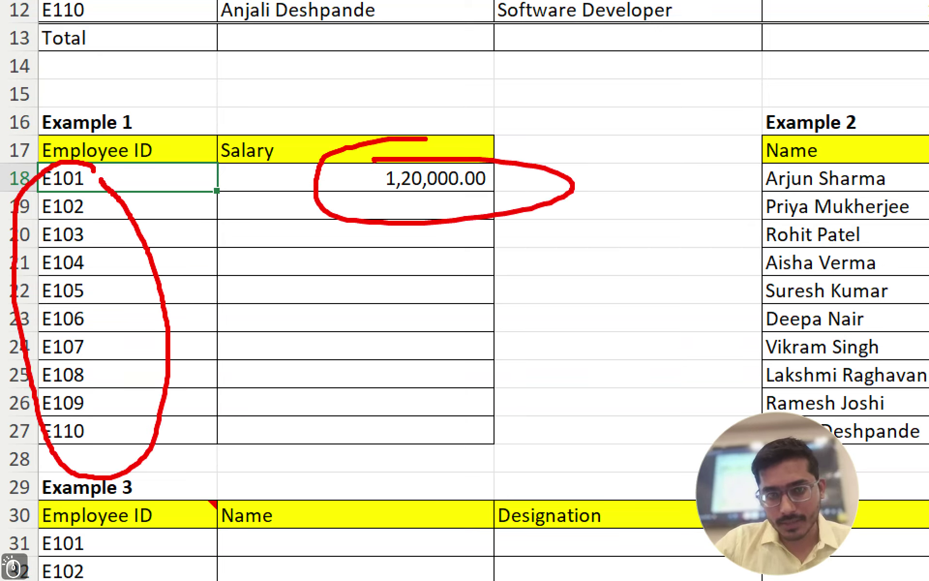
Change the lookup value of the VLOOKUP in B18 to the whole Employee ID range A18:A27
{"action": "left_click", "coordinate": [443, 180]}
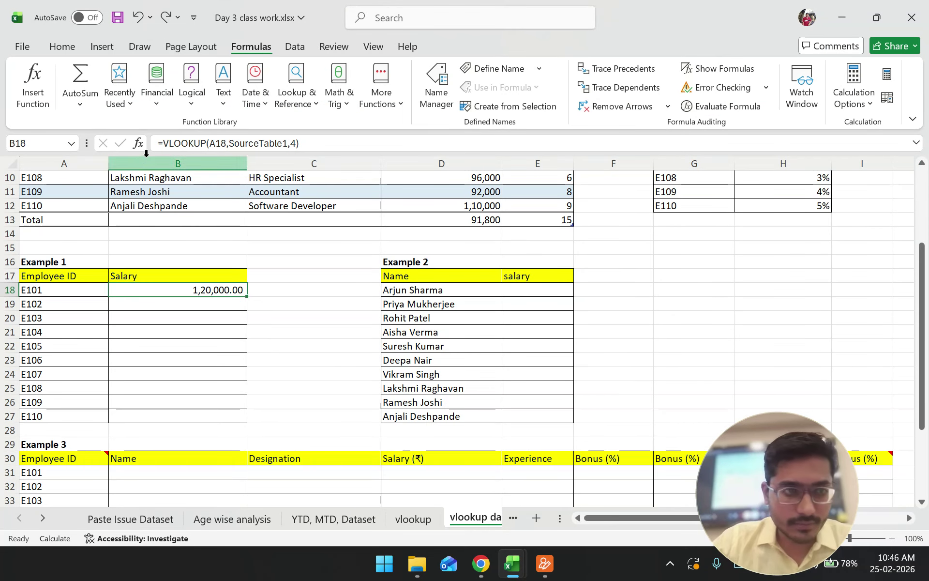
{"action": "left_click", "coordinate": [139, 143]}
{"action": "key", "text": "BackSpace"}
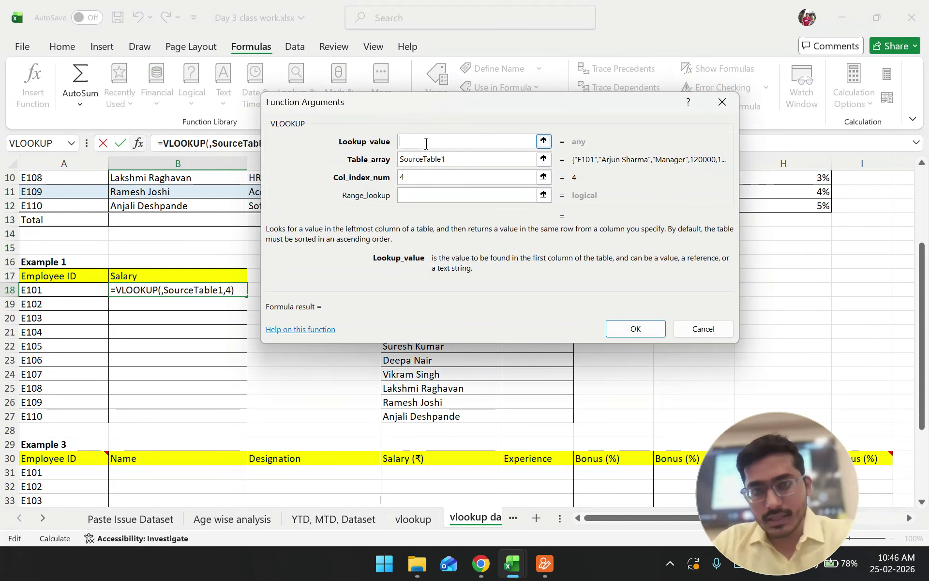
{"action": "scroll", "coordinate": [102, 284], "scroll_direction": "down", "scroll_amount": 2}
{"action": "scroll", "coordinate": [102, 283], "scroll_direction": "up", "scroll_amount": 1}
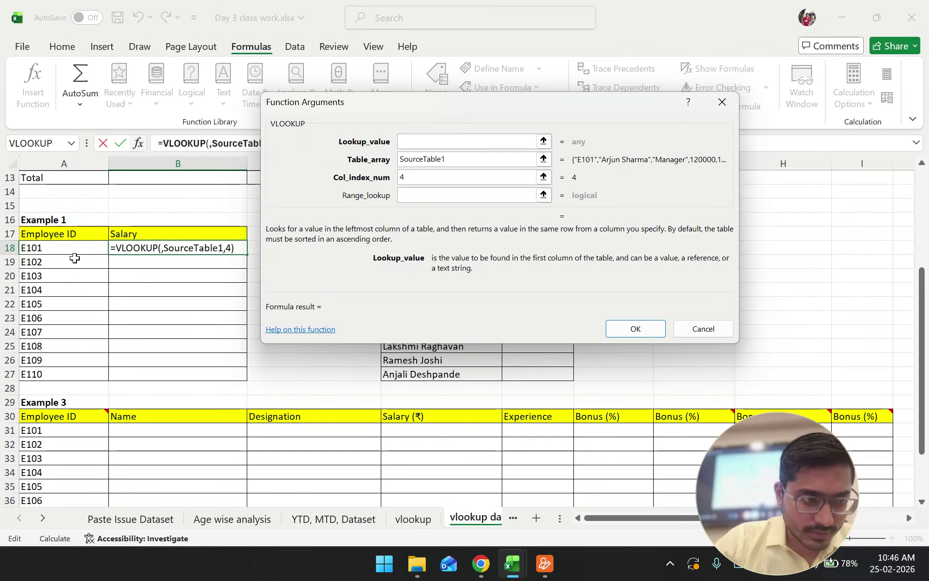
{"action": "left_click", "coordinate": [69, 248]}
{"action": "left_click_drag", "start_coordinate": [67, 349], "coordinate": [67, 373]}
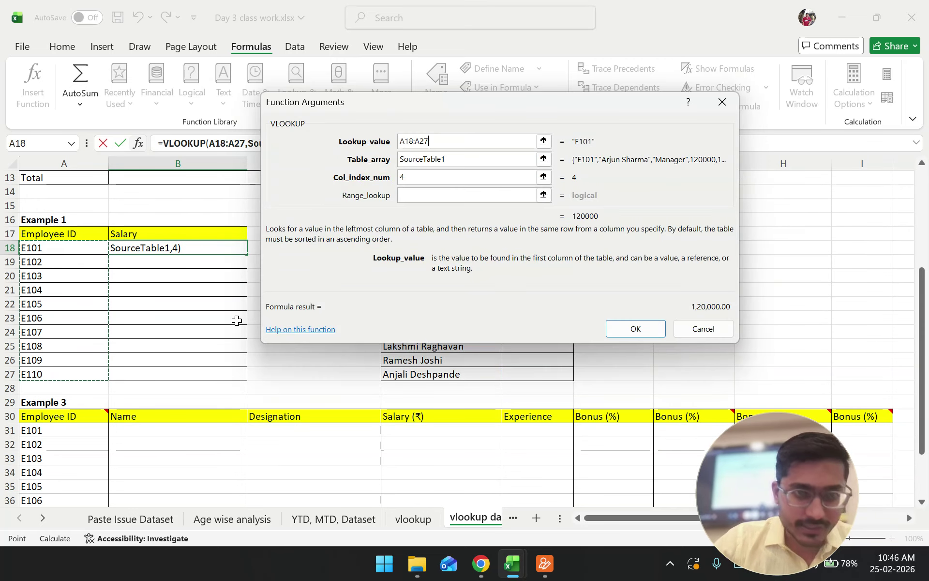
{"action": "left_click", "coordinate": [632, 331]}
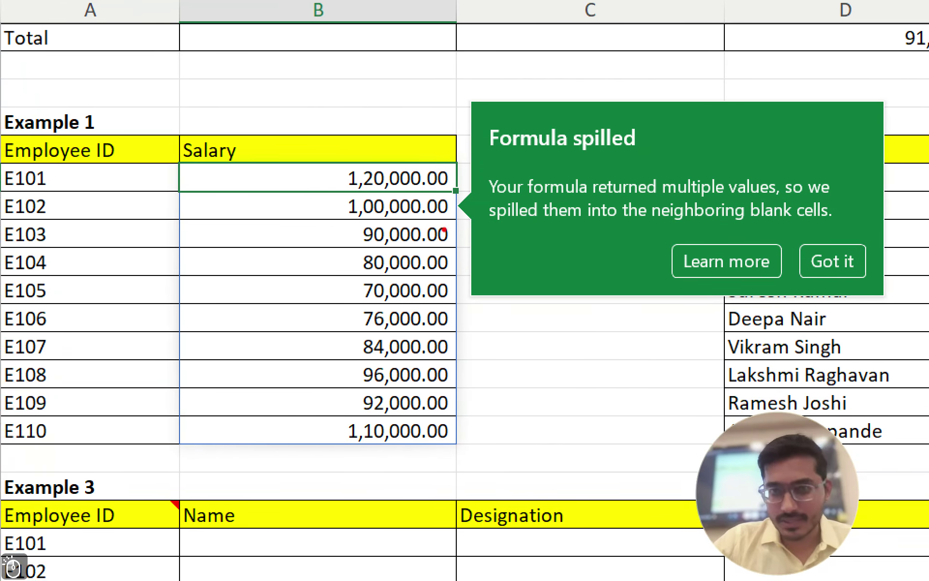
Read the formula spill notice beside Example 1's Salary results
{"action": "left_click_drag", "start_coordinate": [458, 154], "coordinate": [650, 156]}
{"action": "left_click_drag", "start_coordinate": [452, 184], "coordinate": [647, 179]}
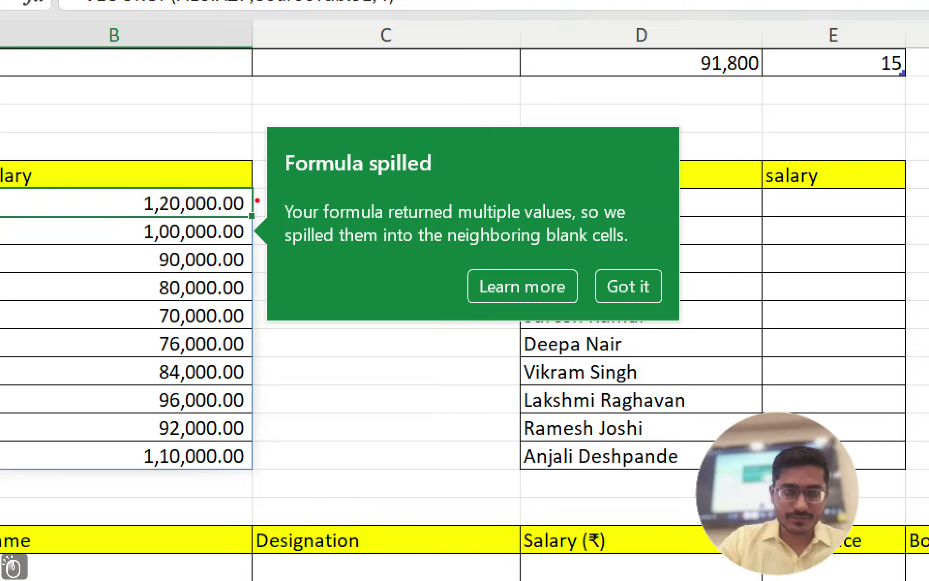
{"action": "left_click_drag", "start_coordinate": [258, 200], "coordinate": [225, 213]}
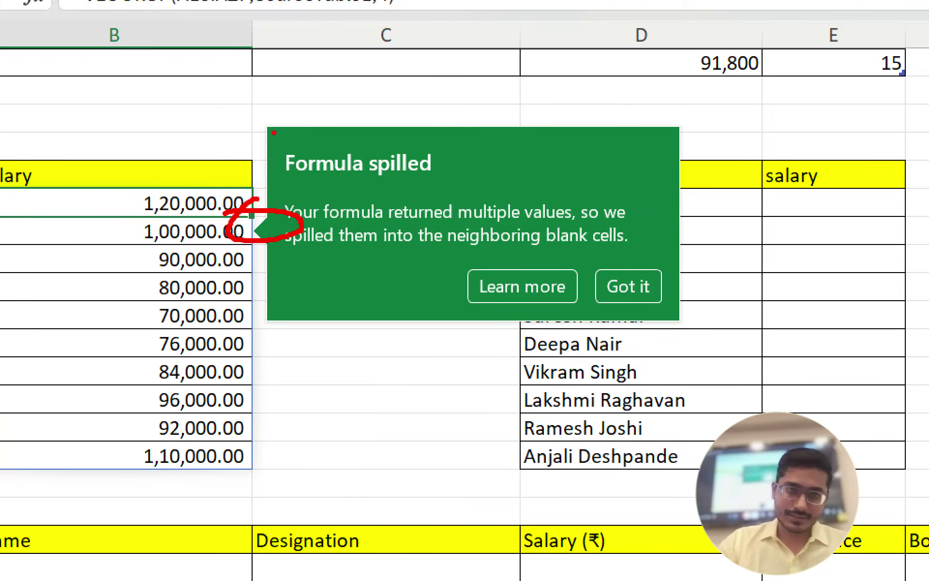
{"action": "mouse_move", "coordinate": [291, 218]}
{"action": "left_mouse_down"}
{"action": "mouse_move", "coordinate": [519, 140]}
{"action": "mouse_move", "coordinate": [511, 194]}
{"action": "left_mouse_up"}
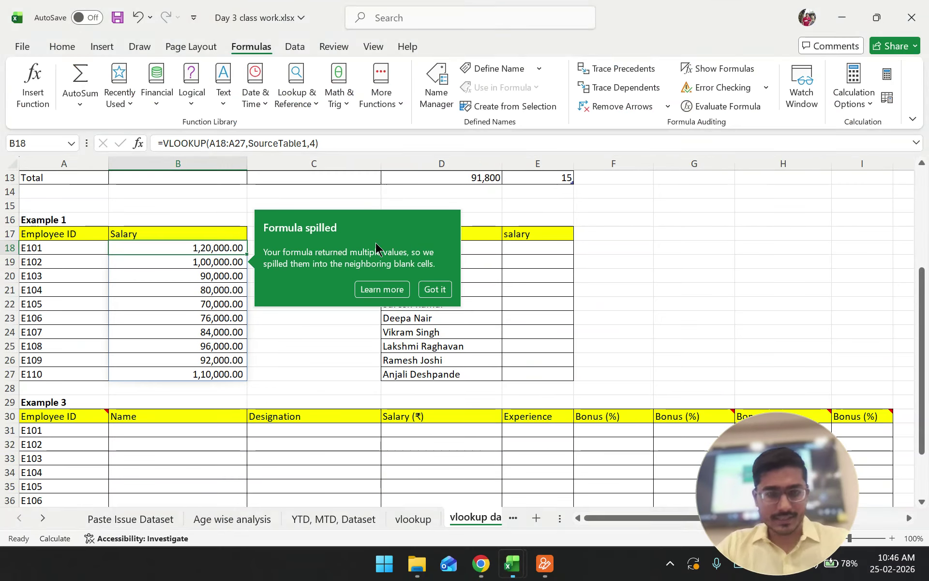
Open Excel Options and review the General and Language settings
{"action": "left_click", "coordinate": [22, 47]}
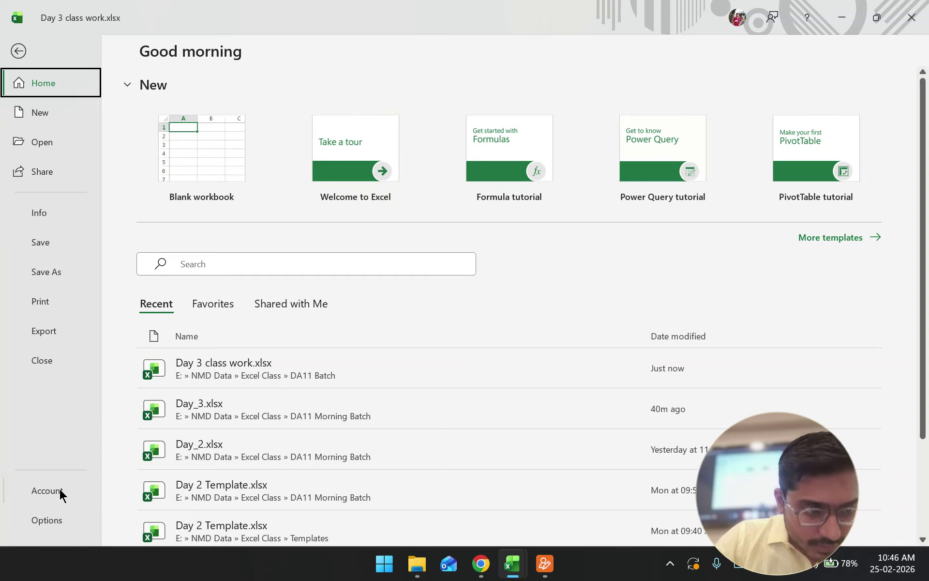
{"action": "left_click", "coordinate": [48, 520]}
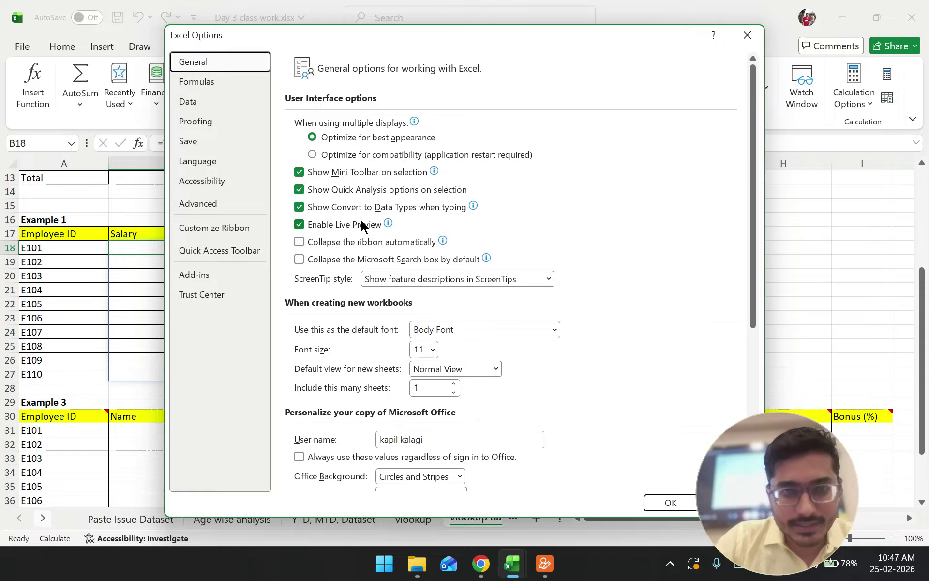
{"action": "scroll", "coordinate": [359, 237], "scroll_direction": "down", "scroll_amount": 5}
{"action": "left_click", "coordinate": [227, 162]}
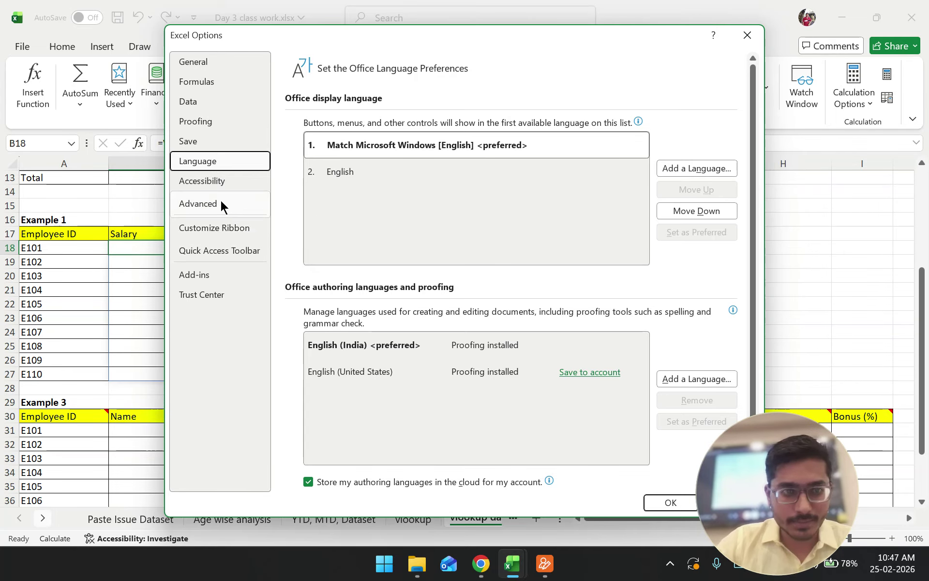
{"action": "scroll", "coordinate": [478, 290], "scroll_direction": "down", "scroll_amount": 1}
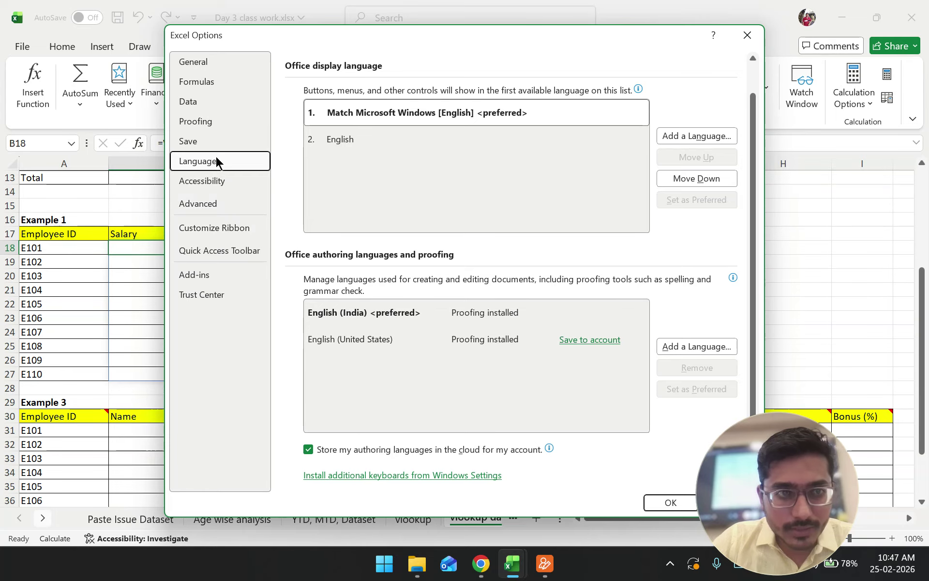
Turn off Formula AutoComplete in the formula options and apply the change
{"action": "left_click", "coordinate": [212, 87]}
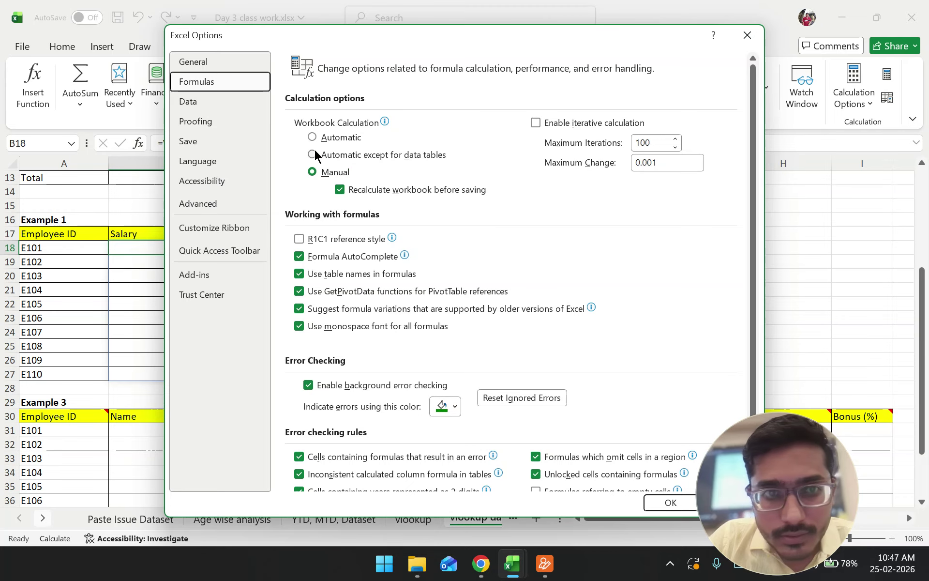
{"action": "scroll", "coordinate": [326, 153], "scroll_direction": "down", "scroll_amount": 1}
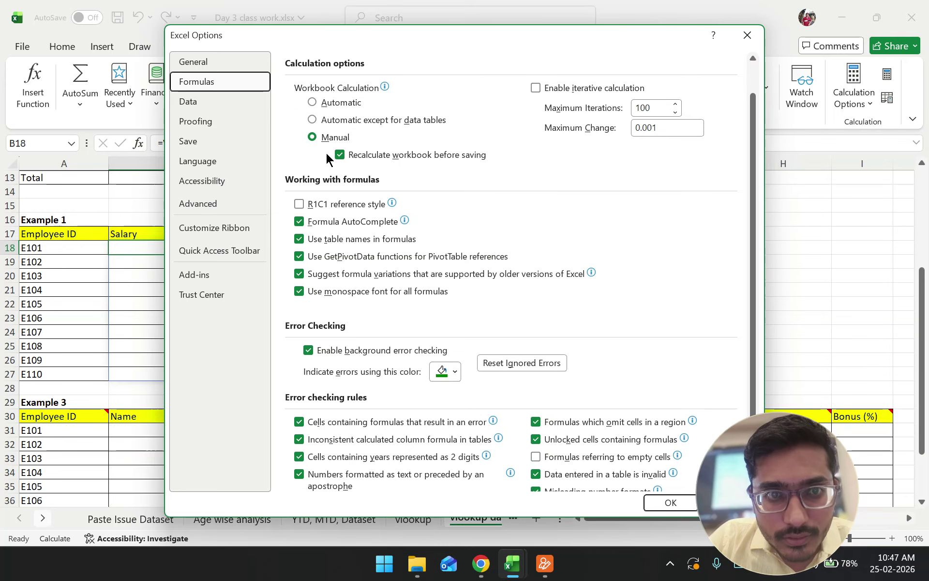
{"action": "scroll", "coordinate": [326, 153], "scroll_direction": "down", "scroll_amount": 1}
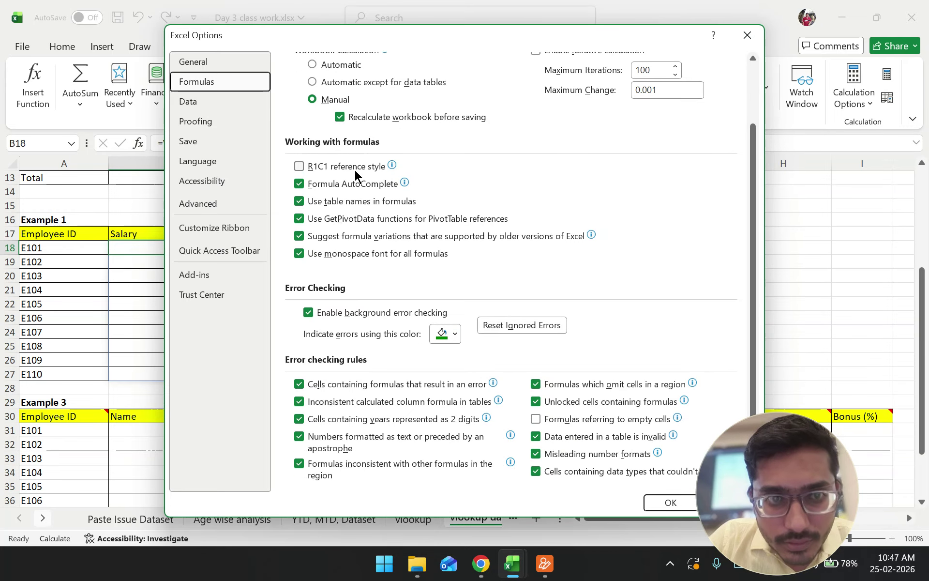
{"action": "left_click", "coordinate": [298, 186]}
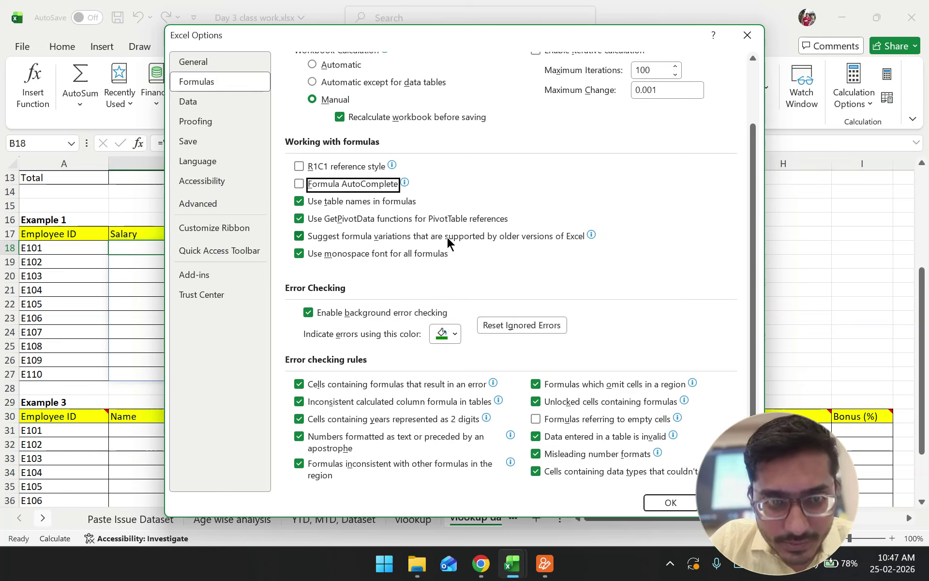
{"action": "mouse_move", "coordinate": [454, 242]}
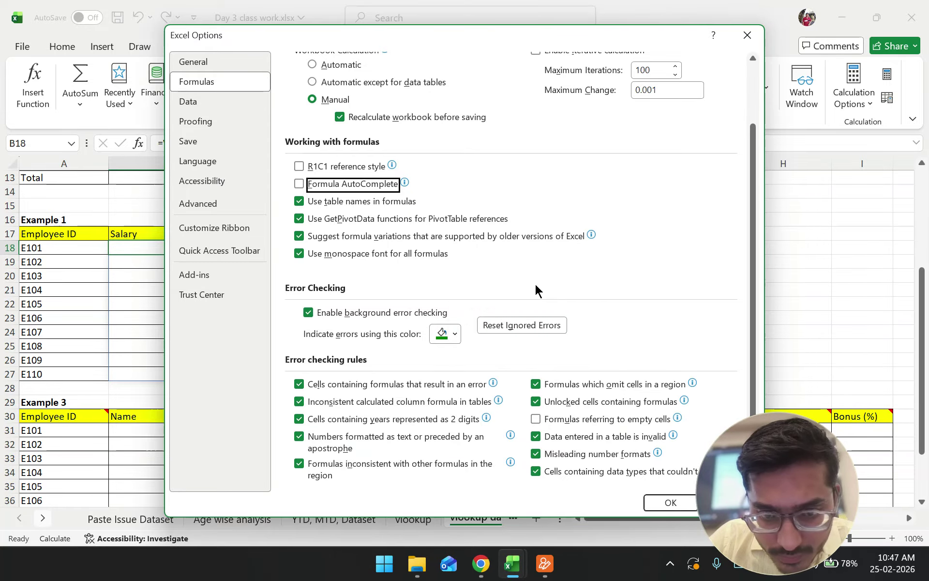
{"action": "key", "text": "Return"}
Fill the single-cell VLOOKUP with lookup value A18 from B18 down to B27, and undo the fill
{"action": "left_click", "coordinate": [260, 288]}
{"action": "left_click", "coordinate": [214, 288]}
{"action": "left_click", "coordinate": [228, 251]}
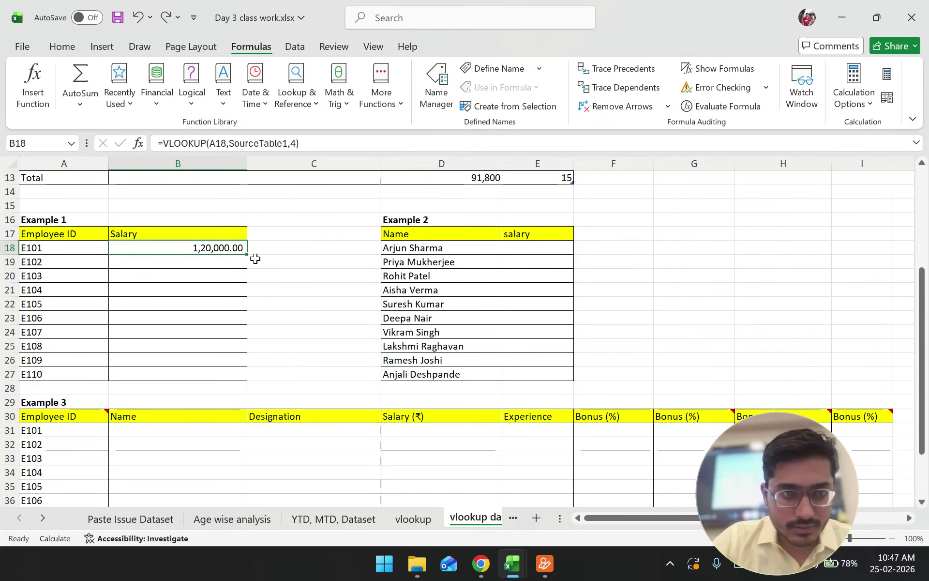
{"action": "double_click", "coordinate": [246, 254]}
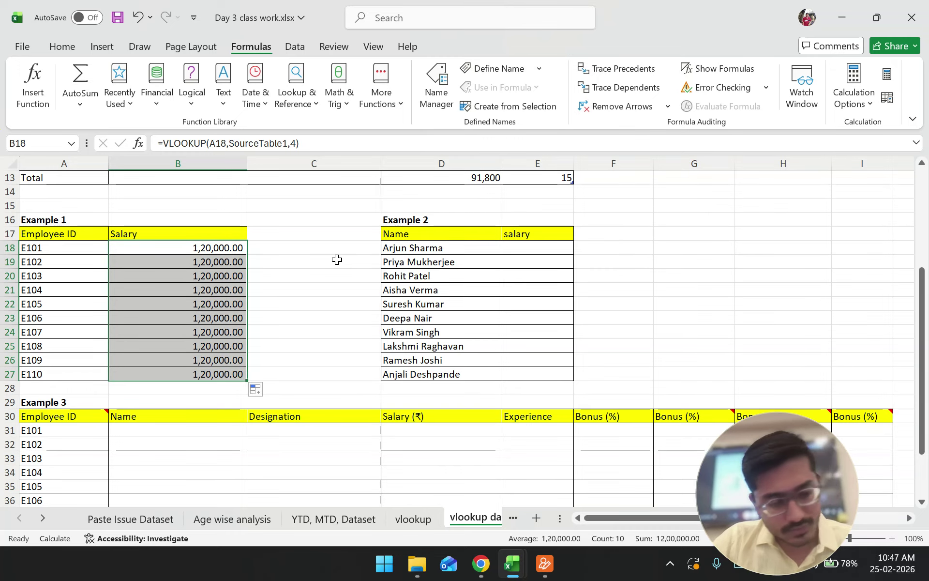
{"action": "key", "text": "ctrl+z"}
{"action": "left_click", "coordinate": [314, 286]}
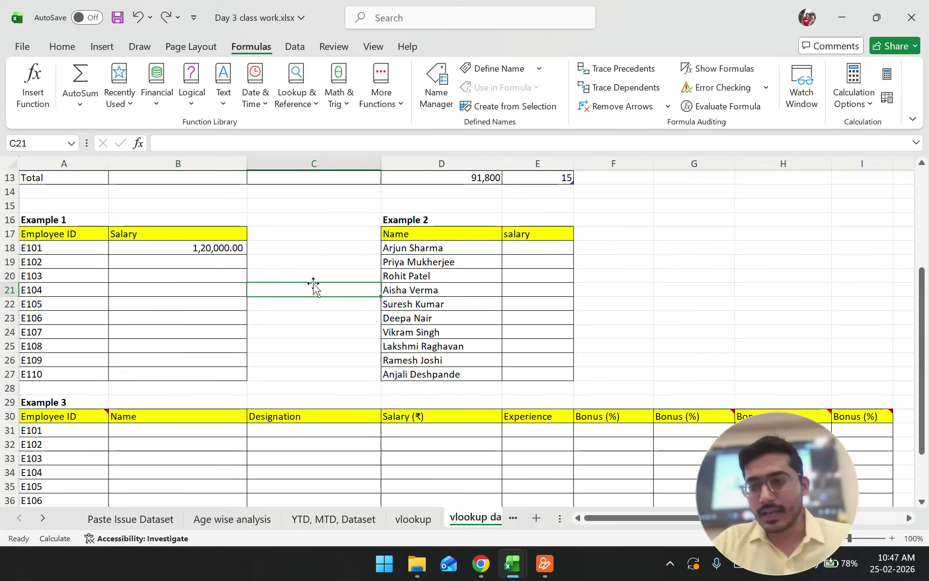
Inspect the VLOOKUP formula in Example 1's first Salary cell, B18, and the Employee IDs beside it
{"action": "left_click", "coordinate": [195, 248]}
{"action": "double_click", "coordinate": [195, 247]}
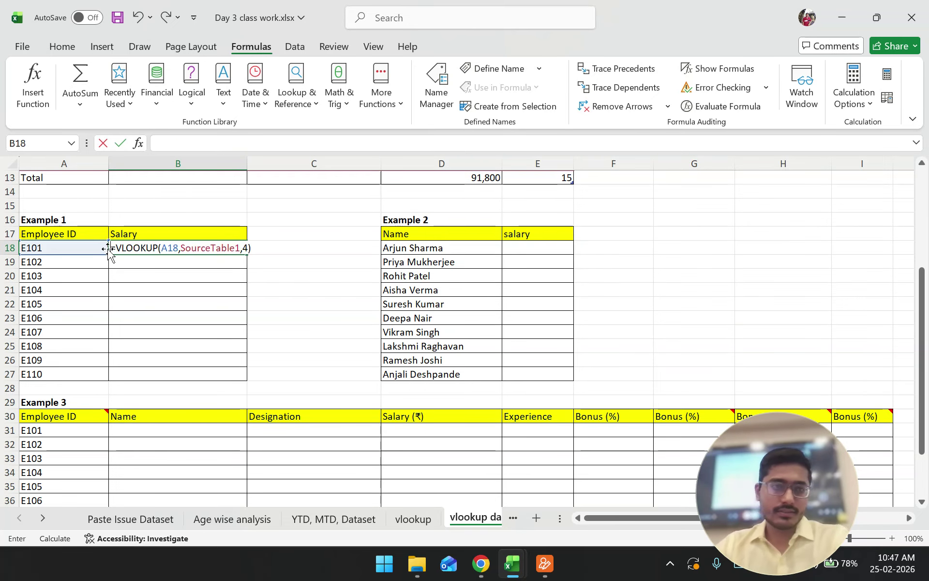
{"action": "key", "text": "Escape"}
{"action": "left_click", "coordinate": [265, 304]}
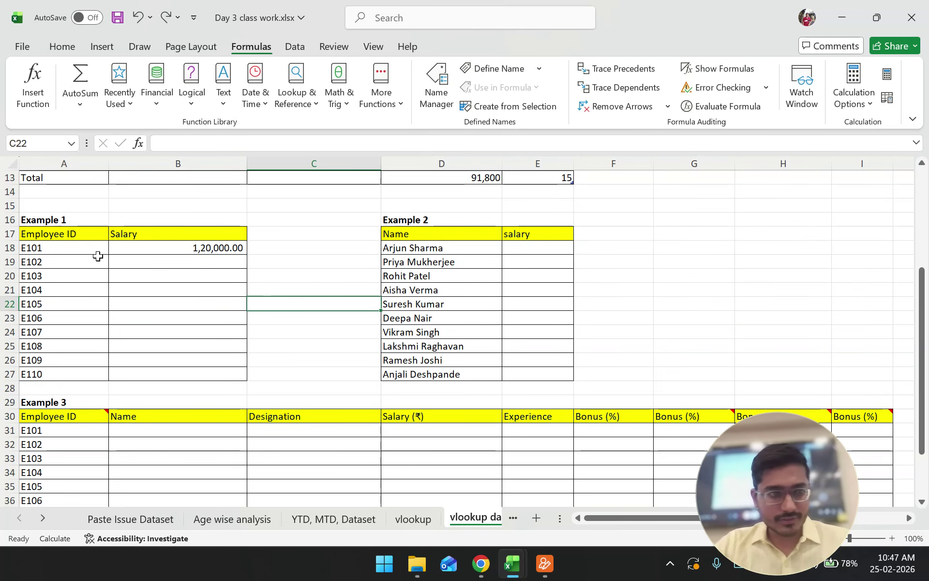
{"action": "left_click", "coordinate": [68, 248]}
{"action": "left_click", "coordinate": [83, 315]}
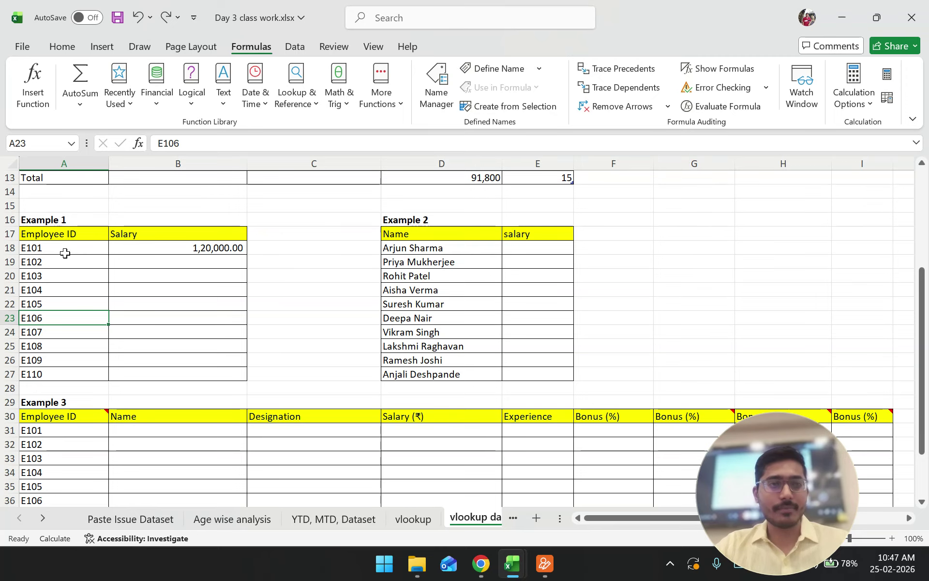
Clear the VLOOKUP formula from Example 1's first Salary cell, B18
{"action": "left_click", "coordinate": [211, 314]}
{"action": "left_click", "coordinate": [201, 247]}
{"action": "key", "text": "BackSpace"}
{"action": "left_click", "coordinate": [217, 330]}
{"action": "left_click", "coordinate": [217, 247]}
{"action": "left_click_drag", "start_coordinate": [112, 245], "coordinate": [203, 247]}
{"action": "mouse_move", "coordinate": [157, 260]}
{"action": "left_mouse_down"}
{"action": "mouse_move", "coordinate": [210, 263]}
{"action": "mouse_move", "coordinate": [236, 280]}
{"action": "left_mouse_up"}
{"action": "left_click_drag", "start_coordinate": [173, 294], "coordinate": [213, 294]}
{"action": "left_click_drag", "start_coordinate": [169, 317], "coordinate": [219, 317]}
{"action": "left_click_drag", "start_coordinate": [153, 333], "coordinate": [219, 334]}
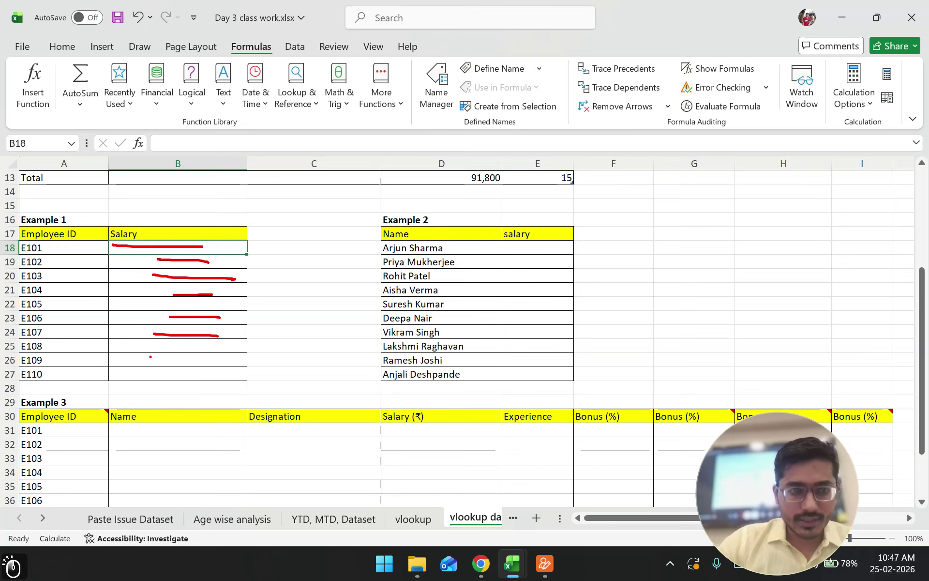
{"action": "key", "text": "Escape"}
Enter a VLOOKUP in Example 1's cell B18 with lookup value A18:A27, table array SourceTable1 and column index 4
{"action": "left_click", "coordinate": [33, 83]}
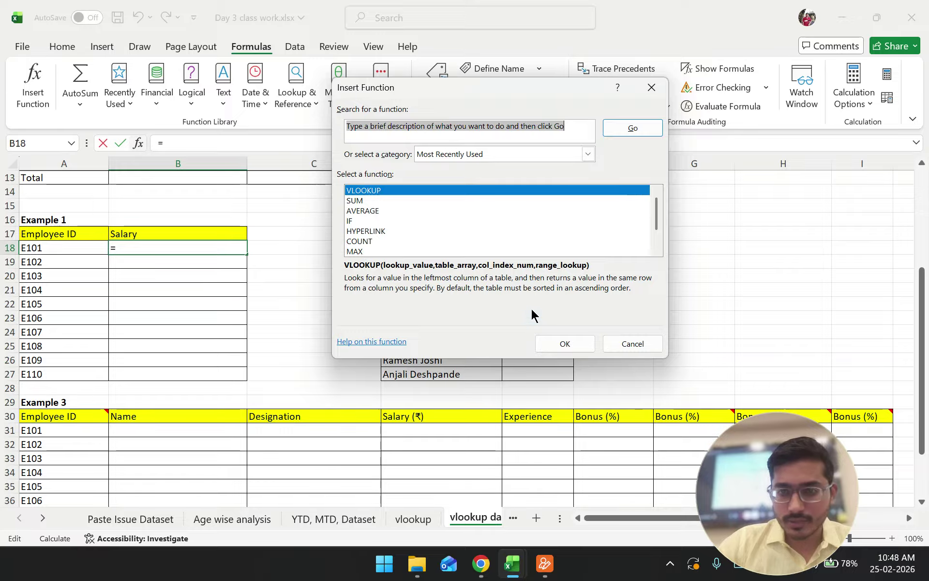
{"action": "left_click", "coordinate": [554, 342]}
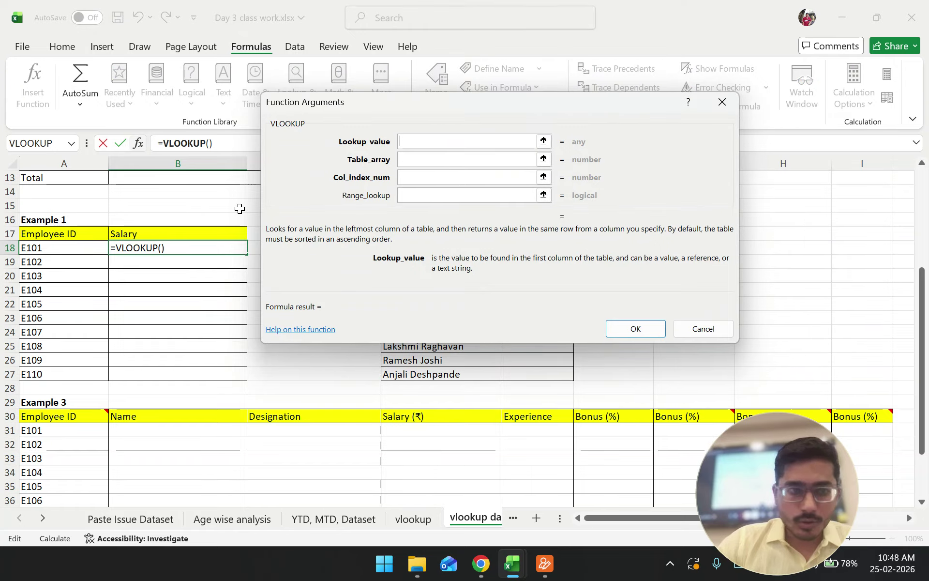
{"action": "left_click_drag", "start_coordinate": [69, 247], "coordinate": [73, 373]}
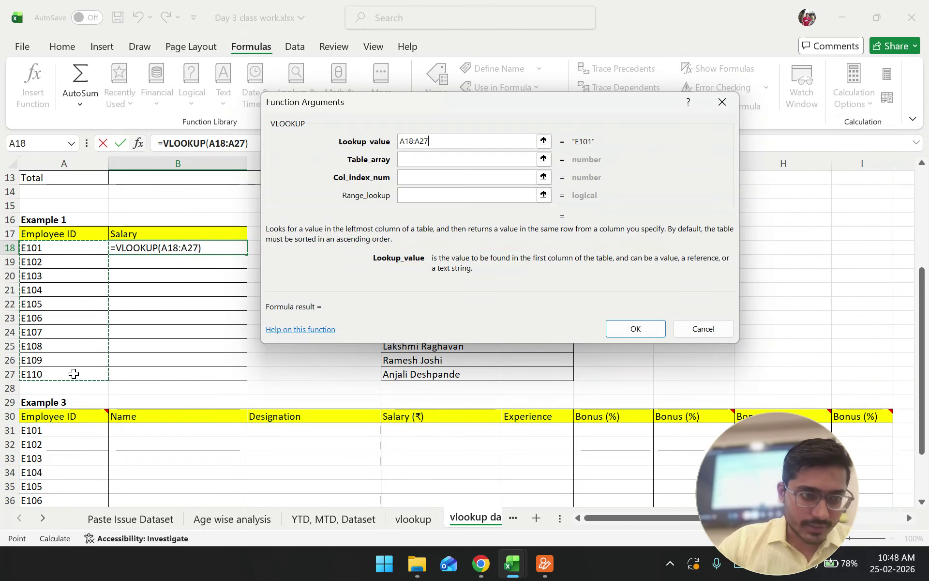
{"action": "left_click", "coordinate": [415, 160]}
{"action": "scroll", "coordinate": [203, 297], "scroll_direction": "up", "scroll_amount": 4}
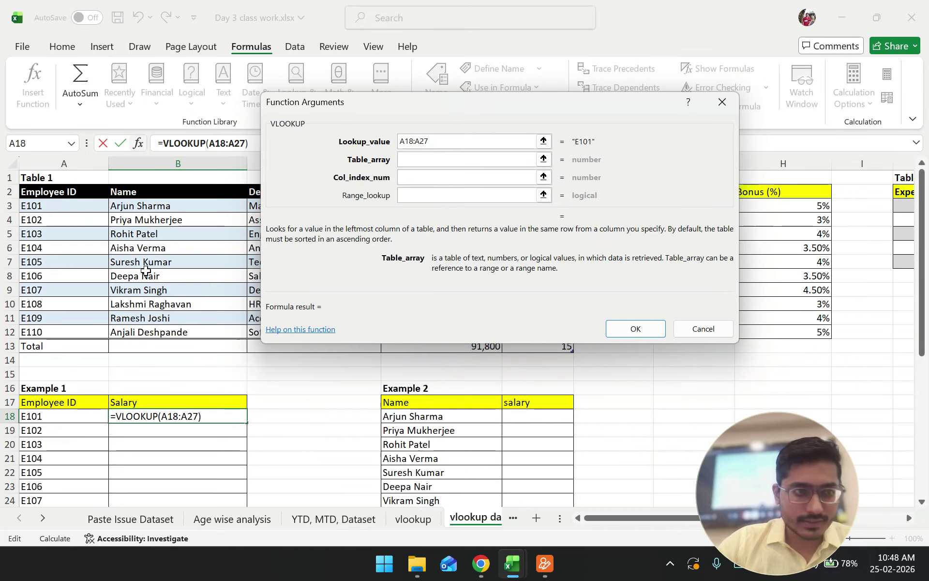
{"action": "left_click_drag", "start_coordinate": [66, 207], "coordinate": [531, 330]}
{"action": "left_click", "coordinate": [420, 181]}
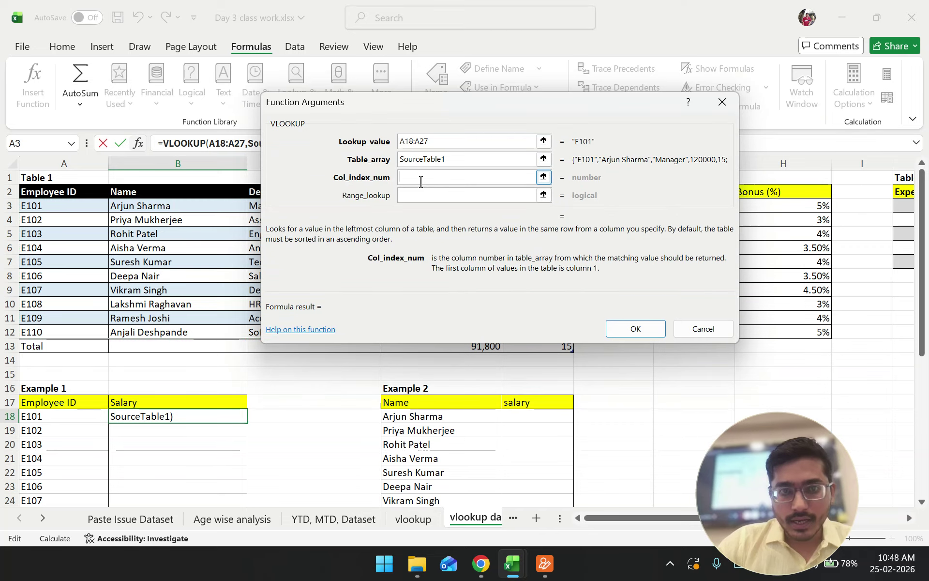
{"action": "type", "text": "4"}
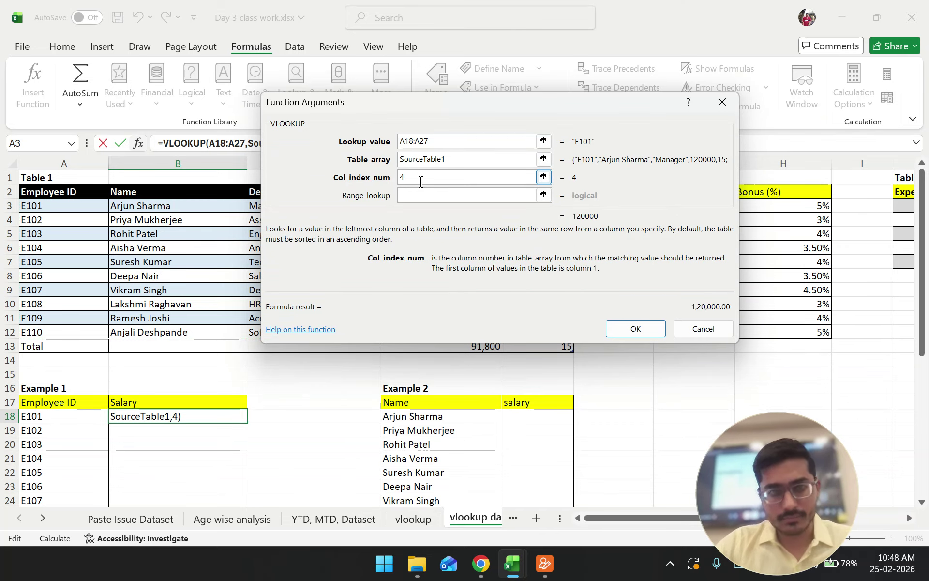
{"action": "left_click", "coordinate": [626, 335]}
Compare the salaries returned in Example 1 with the Salary column of Table 1
{"action": "scroll", "coordinate": [303, 351], "scroll_direction": "down", "scroll_amount": 3}
{"action": "left_click", "coordinate": [303, 351]}
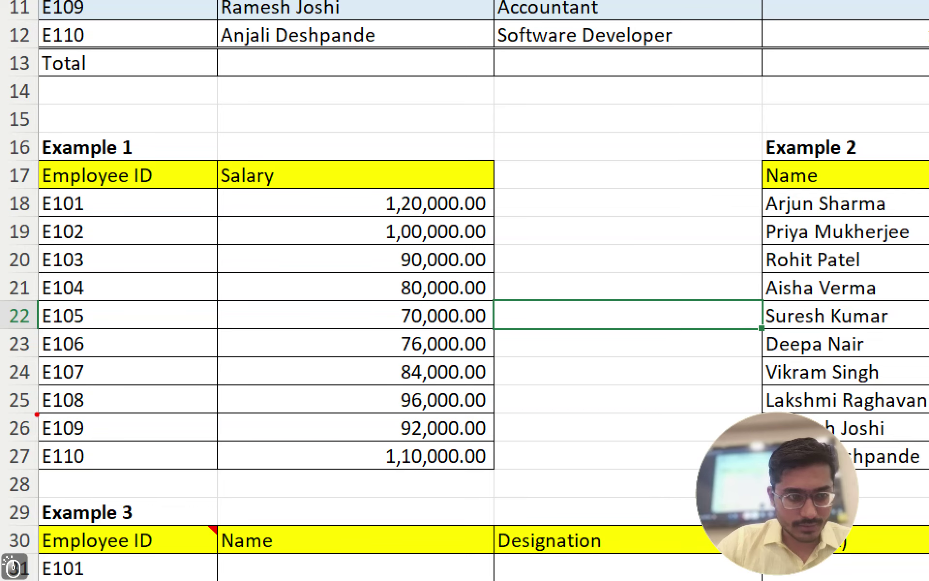
{"action": "left_click_drag", "start_coordinate": [32, 415], "coordinate": [499, 425]}
{"action": "scroll", "coordinate": [464, 309], "scroll_direction": "up", "scroll_amount": 3}
{"action": "key", "text": "ctrl+1"}
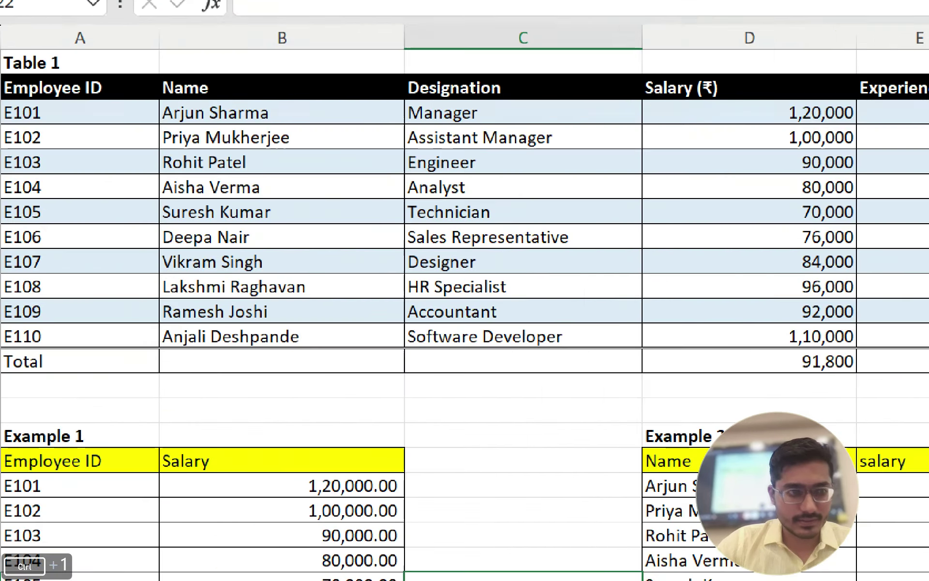
{"action": "left_click_drag", "start_coordinate": [3, 299], "coordinate": [783, 299]}
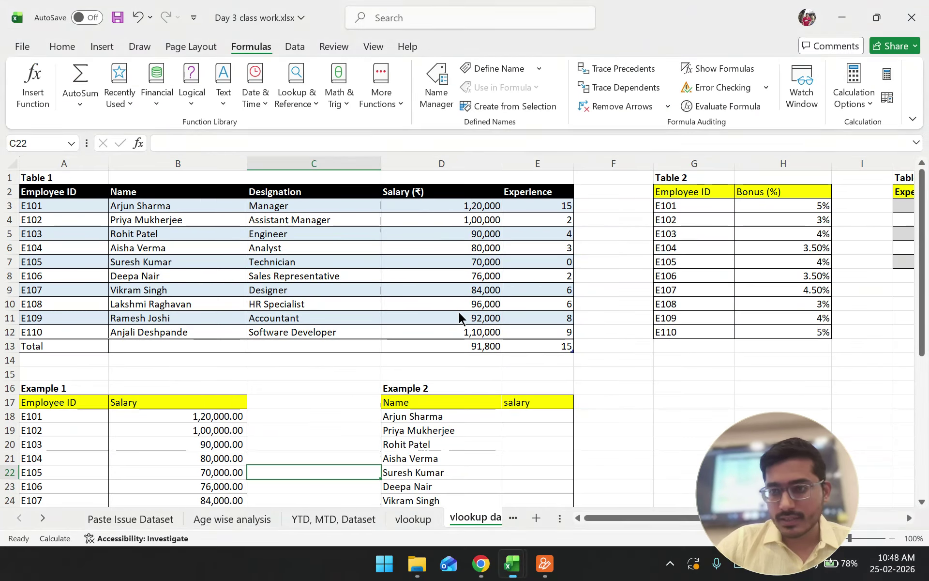
{"action": "left_click_drag", "start_coordinate": [459, 313], "coordinate": [499, 312]}
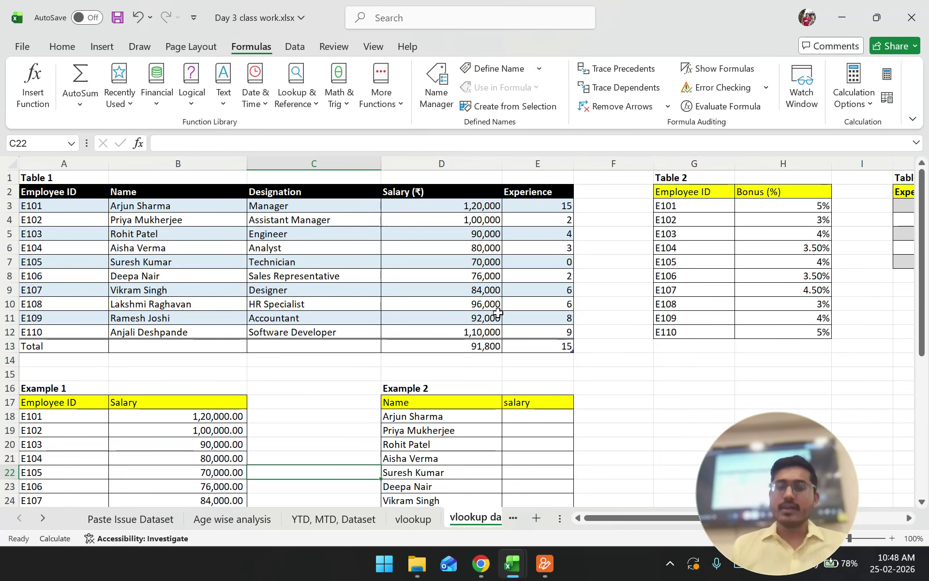
Start a VLOOKUP in Example 3's first Name cell, B31, with lookup value A31:A40
{"action": "scroll", "coordinate": [498, 312], "scroll_direction": "down", "scroll_amount": 2}
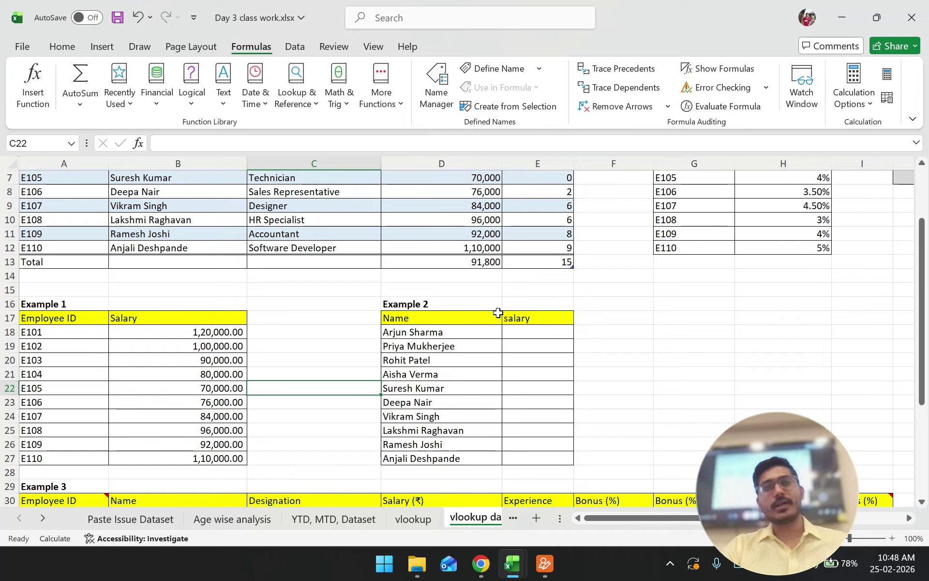
{"action": "scroll", "coordinate": [455, 313], "scroll_direction": "down", "scroll_amount": 4}
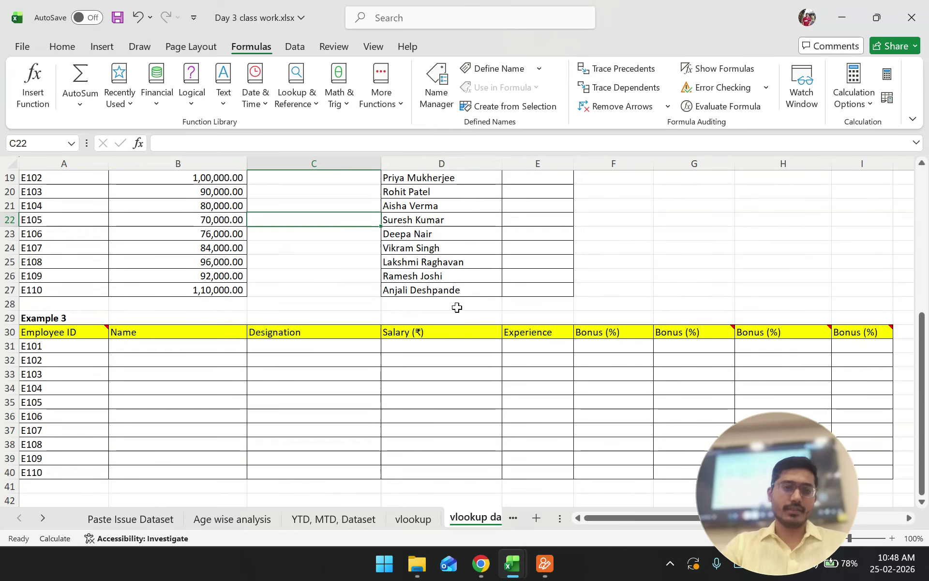
{"action": "scroll", "coordinate": [380, 302], "scroll_direction": "down", "scroll_amount": 2}
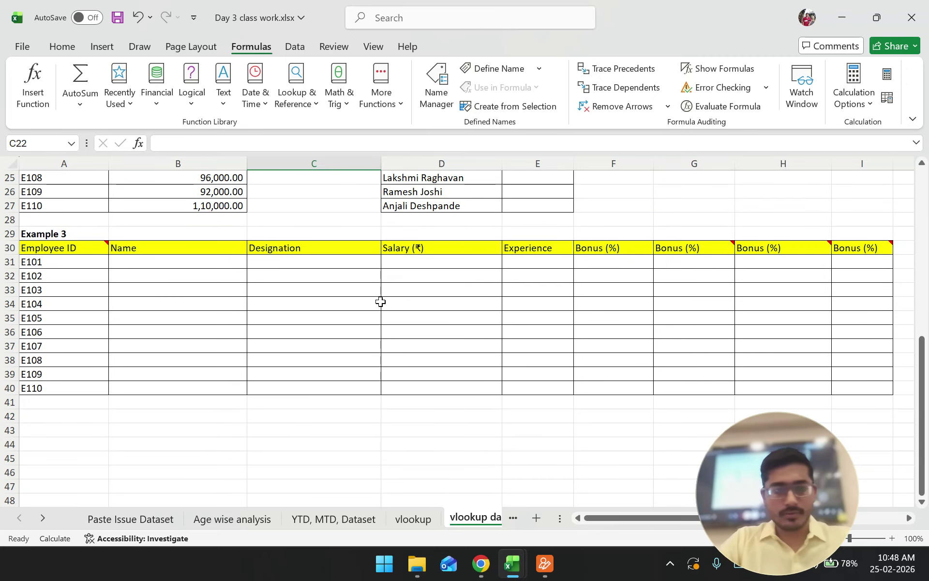
{"action": "left_click", "coordinate": [232, 267]}
{"action": "left_click", "coordinate": [228, 332]}
{"action": "left_click", "coordinate": [185, 269]}
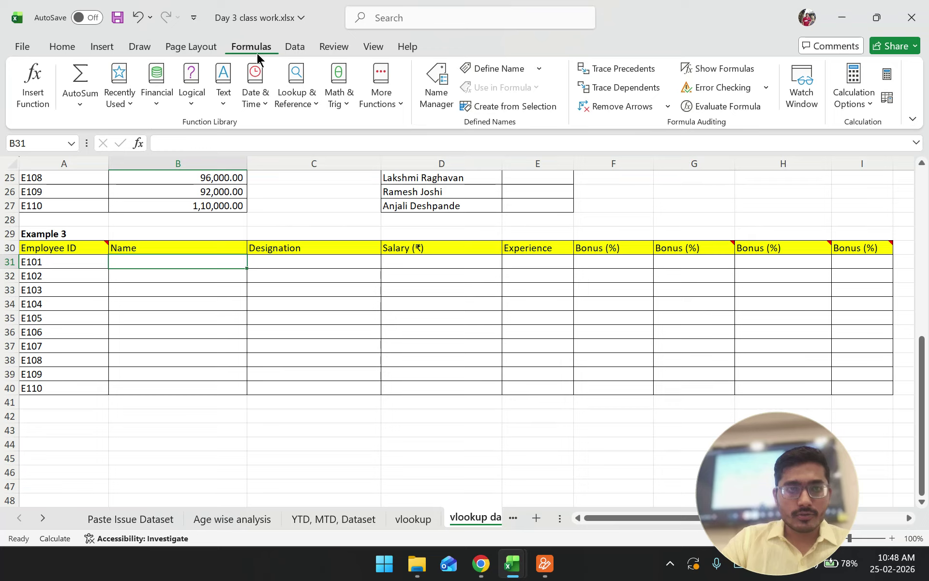
{"action": "left_click", "coordinate": [36, 78]}
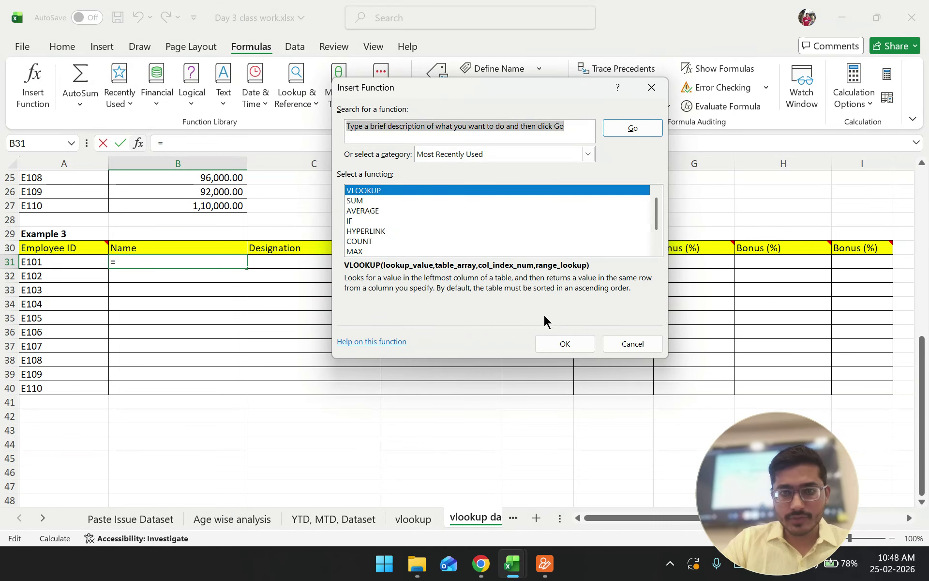
{"action": "left_click", "coordinate": [557, 343]}
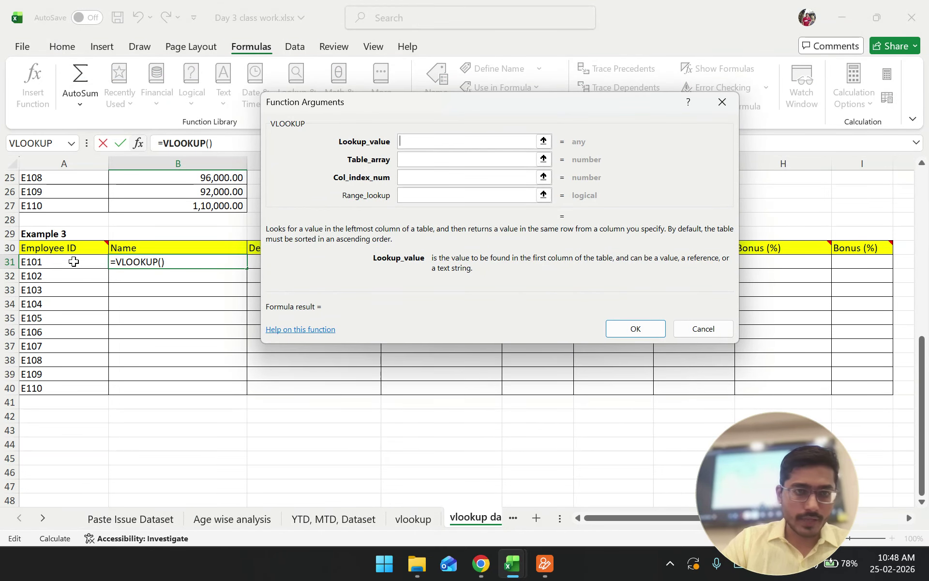
{"action": "left_click_drag", "start_coordinate": [74, 261], "coordinate": [75, 388]}
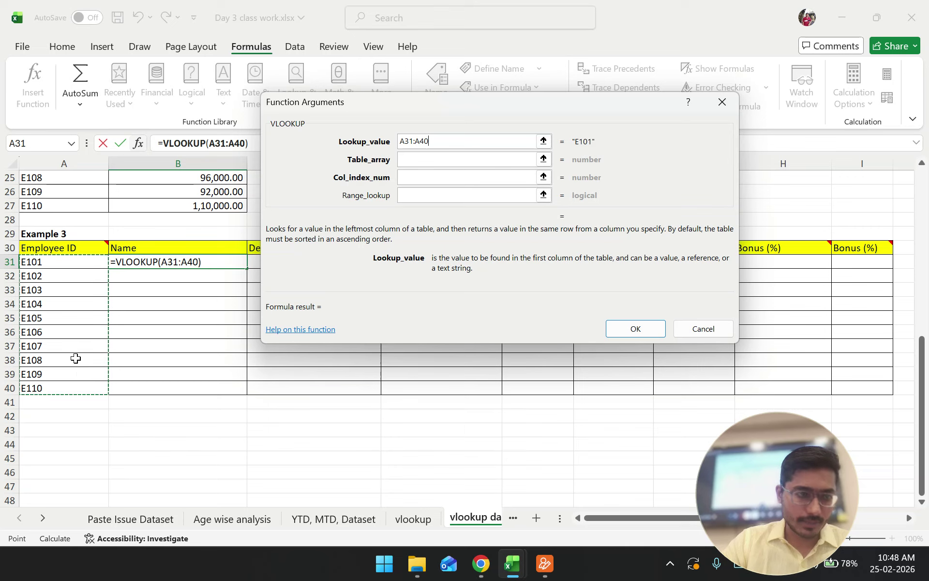
Set the Name lookup's table array to A3:E11 and its column index to 2
{"action": "left_click", "coordinate": [423, 167]}
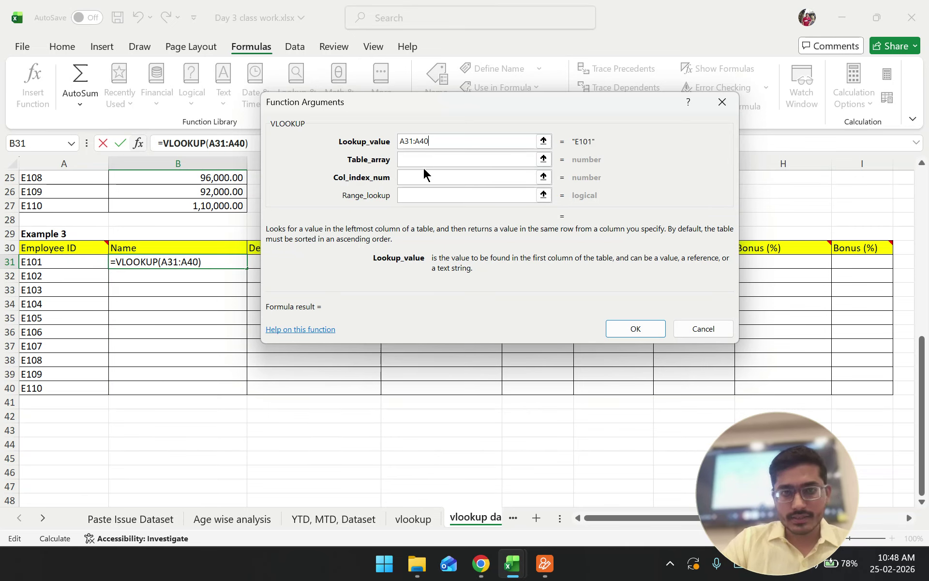
{"action": "scroll", "coordinate": [196, 334], "scroll_direction": "up", "scroll_amount": 8}
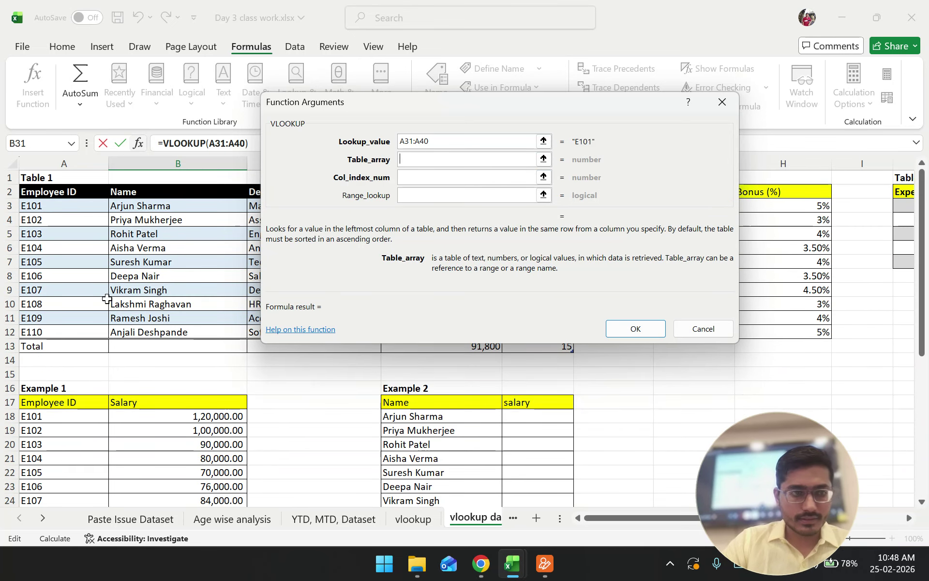
{"action": "left_click_drag", "start_coordinate": [76, 205], "coordinate": [519, 322]}
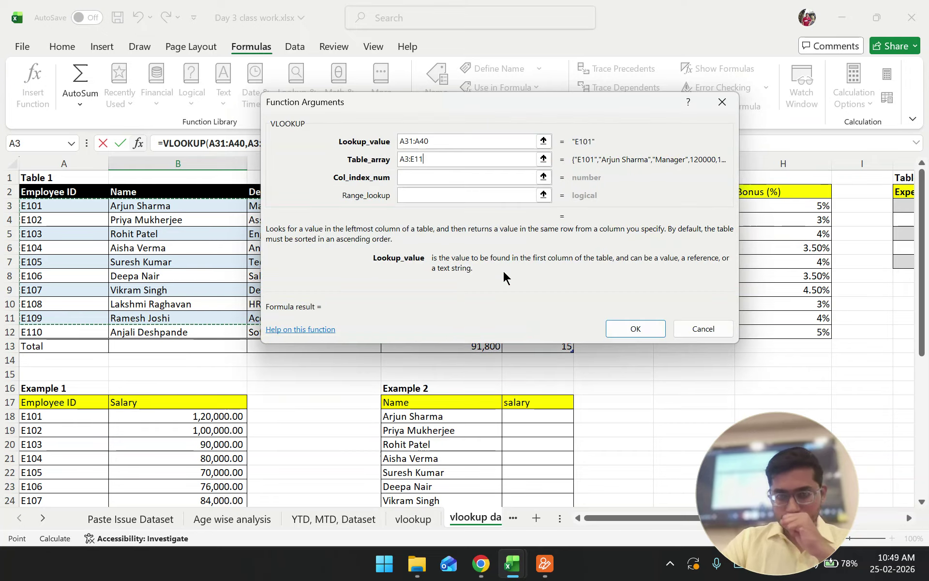
{"action": "left_click", "coordinate": [423, 184]}
{"action": "type", "text": "2"}
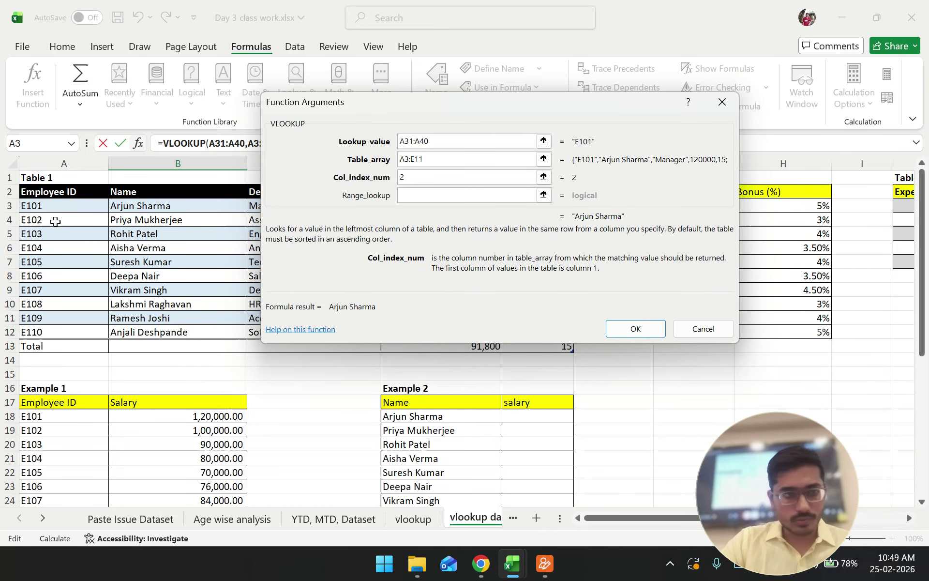
Mark Table 1's Employee ID and Name columns on screen to review their column positions, and clear the marks
{"action": "key", "text": "ctrl+2"}
{"action": "left_click_drag", "start_coordinate": [20, 199], "coordinate": [97, 199]}
{"action": "left_click_drag", "start_coordinate": [44, 230], "coordinate": [52, 277]}
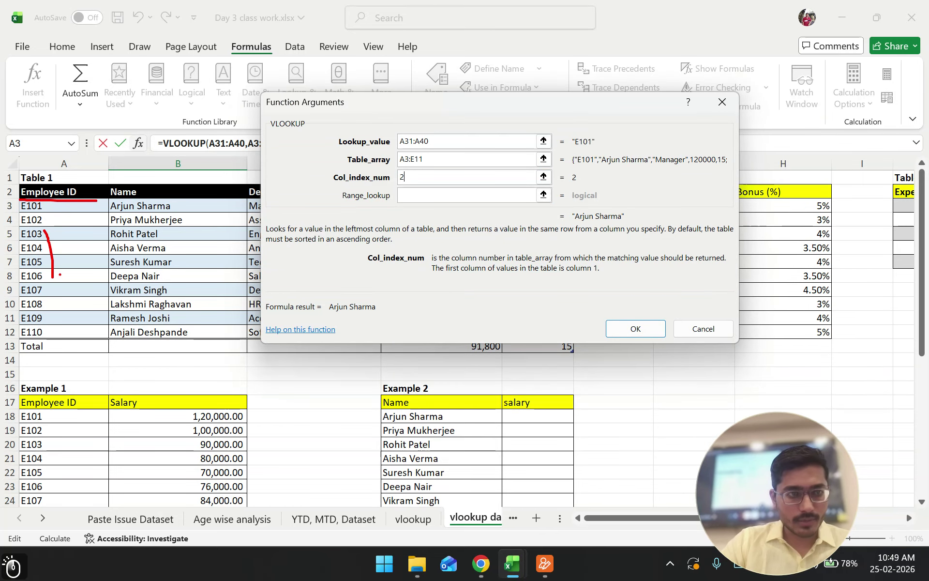
{"action": "left_click_drag", "start_coordinate": [129, 188], "coordinate": [158, 183]}
{"action": "left_click_drag", "start_coordinate": [145, 234], "coordinate": [127, 266]}
{"action": "left_click_drag", "start_coordinate": [139, 272], "coordinate": [212, 266]}
{"action": "key", "text": "Escape"}
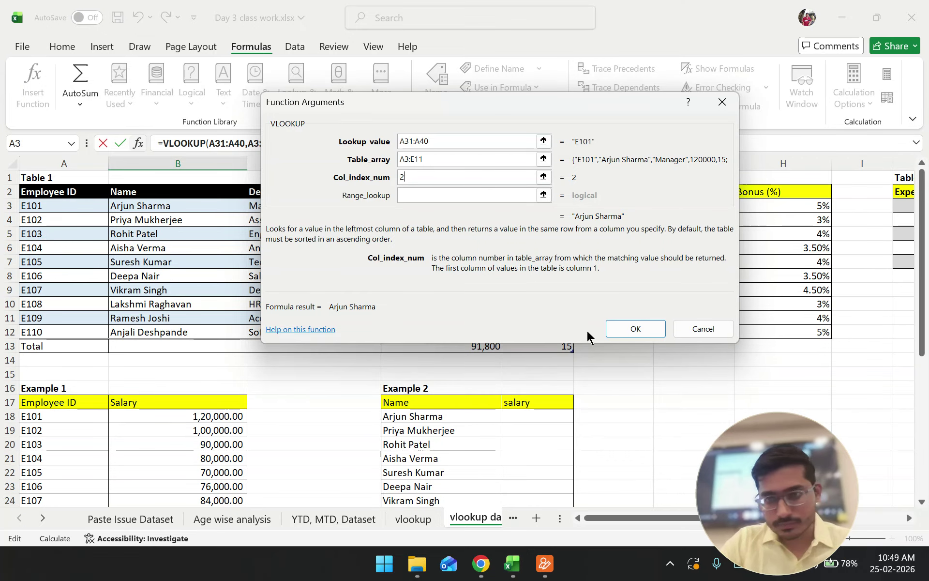
Confirm the Name VLOOKUP and examine the names returned in Example 3
{"action": "left_click", "coordinate": [618, 332]}
{"action": "scroll", "coordinate": [460, 333], "scroll_direction": "down", "scroll_amount": 7}
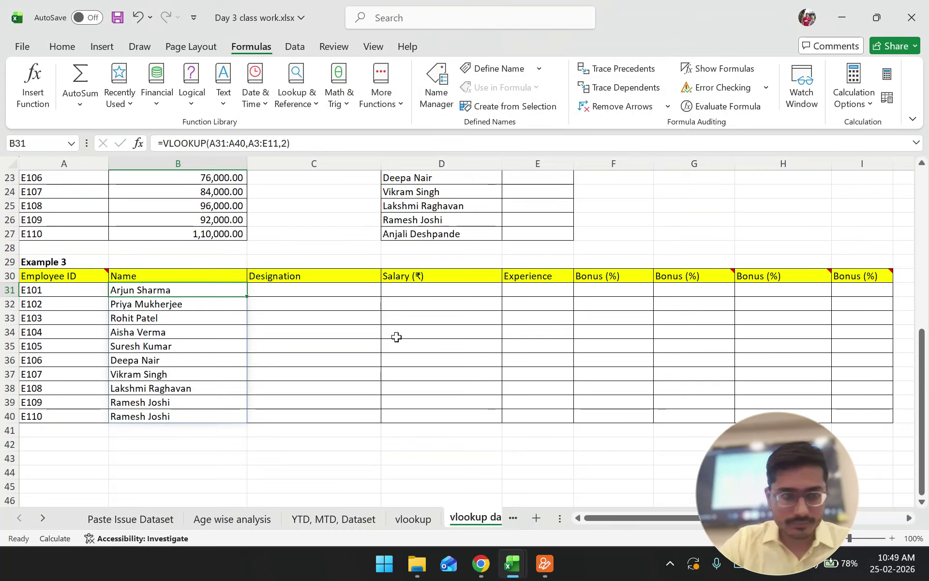
{"action": "key", "text": "ctrl+1"}
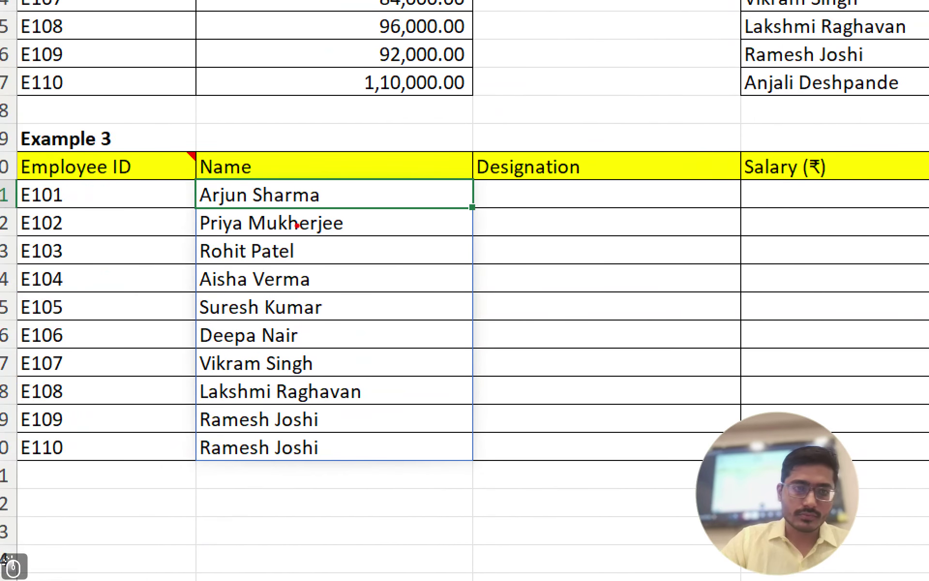
{"action": "left_click_drag", "start_coordinate": [154, 280], "coordinate": [243, 320]}
{"action": "left_click_drag", "start_coordinate": [464, 253], "coordinate": [317, 182]}
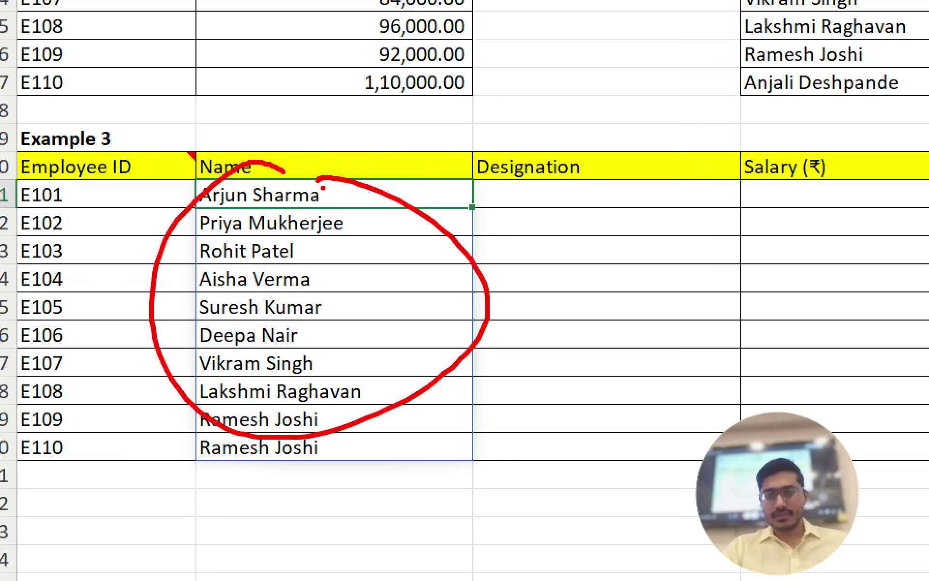
{"action": "key", "text": "Escape"}
Start a VLOOKUP in Example 3's first Designation cell, C31, with lookup value A31:A40
{"action": "left_click", "coordinate": [534, 304]}
{"action": "left_click", "coordinate": [308, 291]}
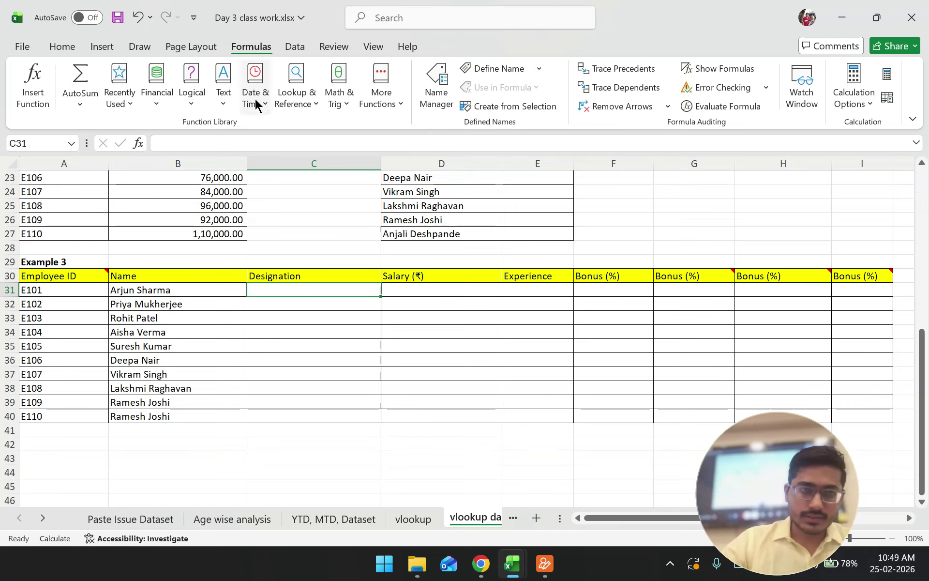
{"action": "left_click", "coordinate": [44, 84]}
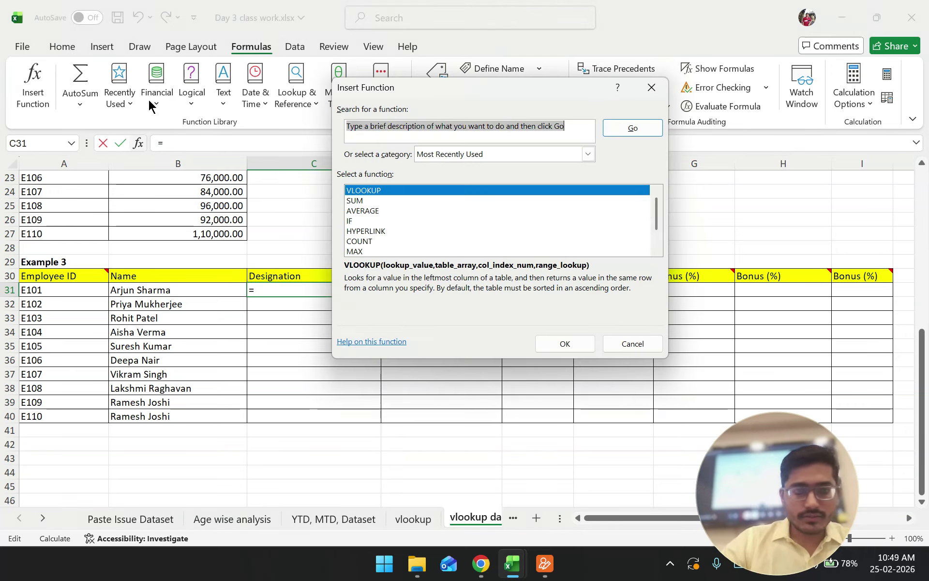
{"action": "left_click", "coordinate": [565, 341]}
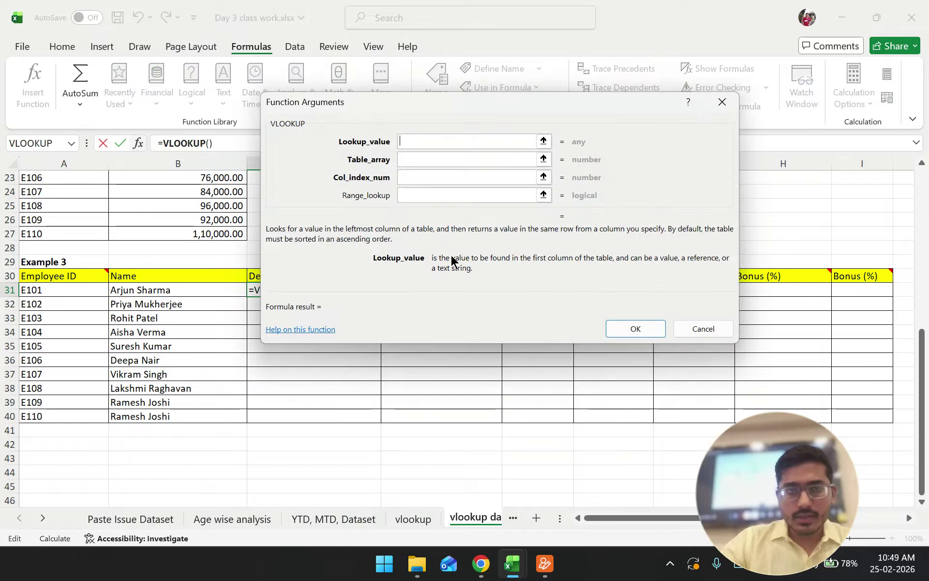
{"action": "scroll", "coordinate": [242, 346], "scroll_direction": "up", "scroll_amount": 7}
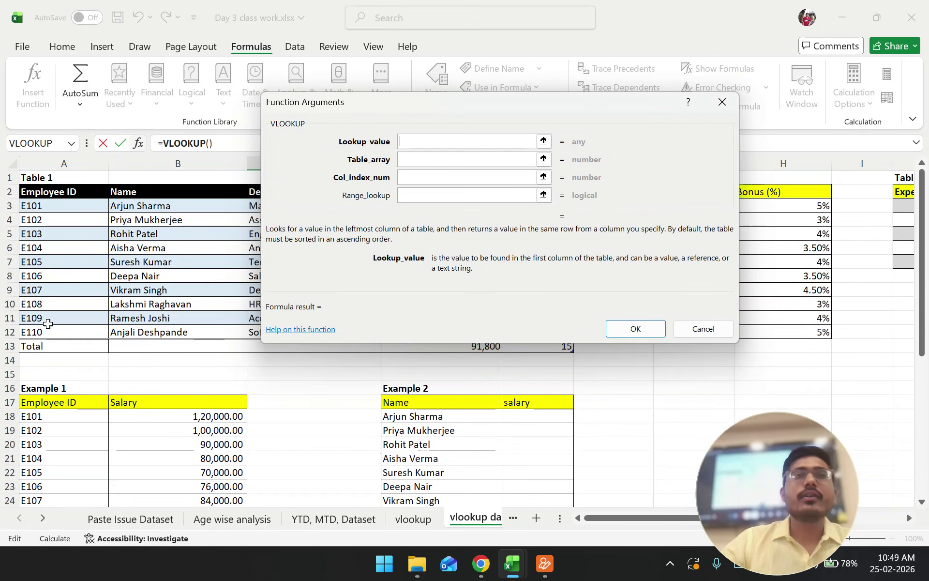
{"action": "scroll", "coordinate": [46, 320], "scroll_direction": "down", "scroll_amount": 7}
{"action": "scroll", "coordinate": [49, 324], "scroll_direction": "up", "scroll_amount": 7}
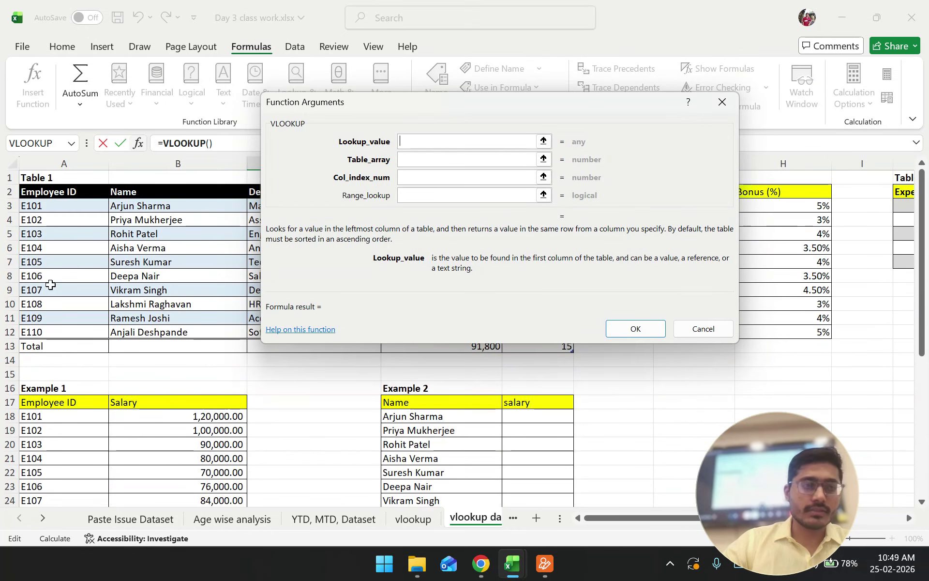
{"action": "scroll", "coordinate": [53, 314], "scroll_direction": "down", "scroll_amount": 7}
{"action": "left_click_drag", "start_coordinate": [63, 305], "coordinate": [73, 430]}
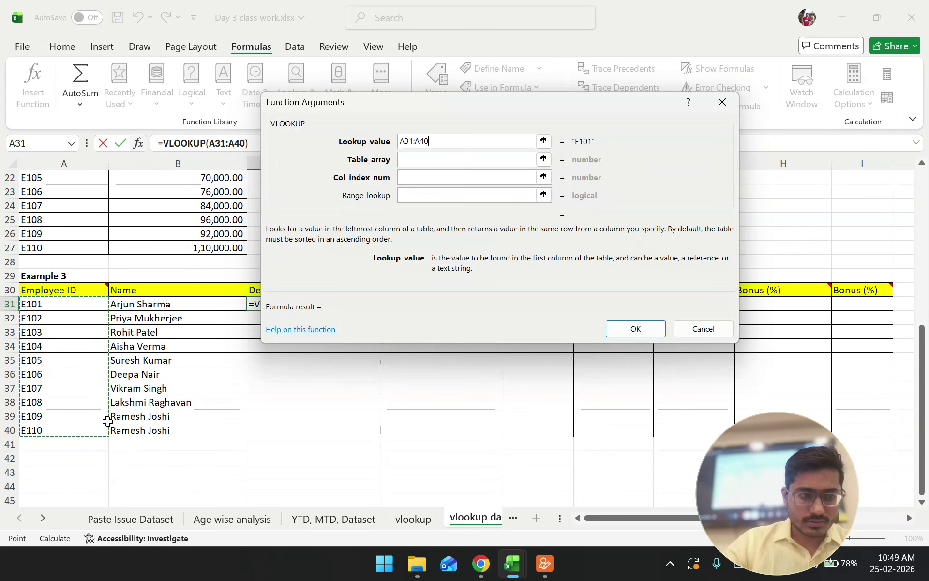
Set the Designation lookup's table array to SourceTable1 by picking A3:E12, and its column index to 3
{"action": "left_click", "coordinate": [405, 159]}
{"action": "scroll", "coordinate": [222, 295], "scroll_direction": "up", "scroll_amount": 7}
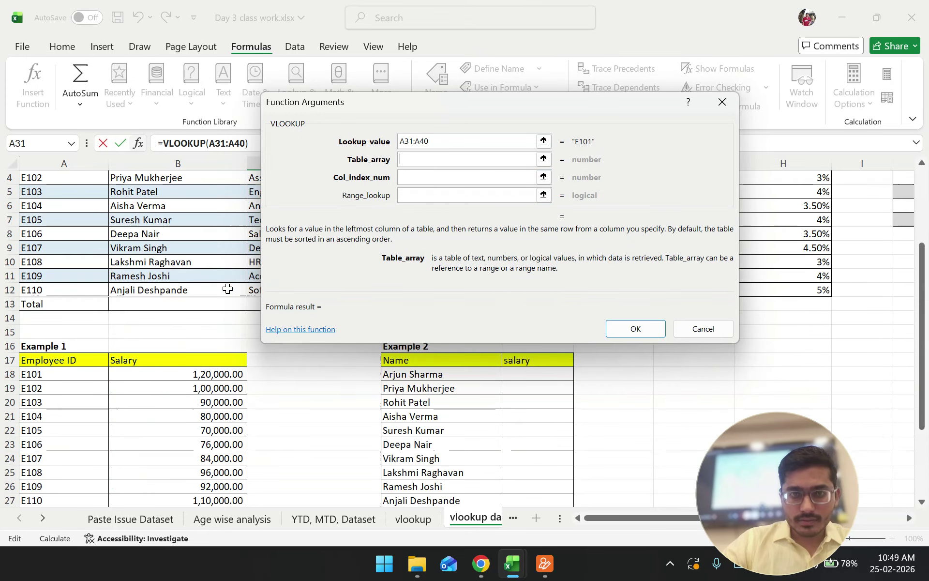
{"action": "left_click_drag", "start_coordinate": [69, 207], "coordinate": [565, 344]}
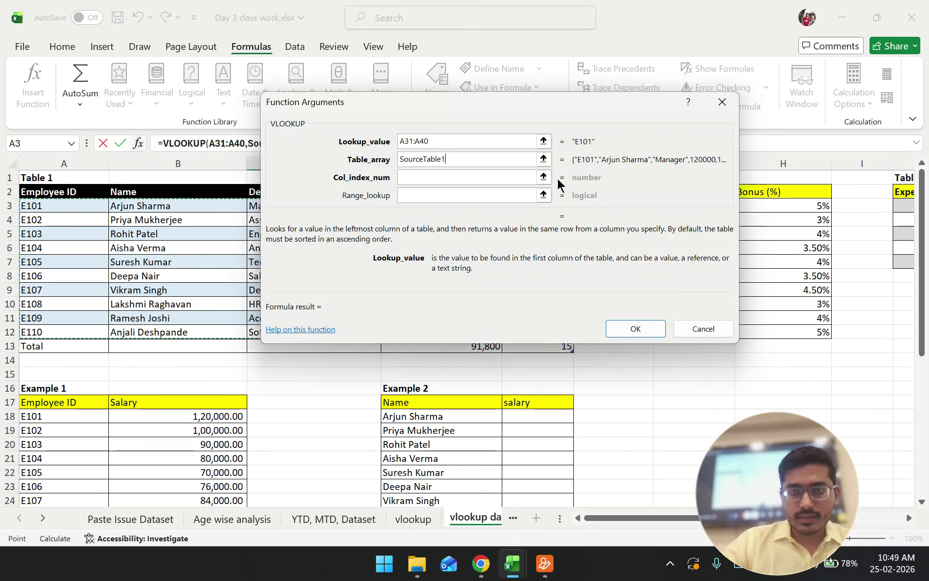
{"action": "left_click", "coordinate": [467, 179]}
{"action": "type", "text": "3"}
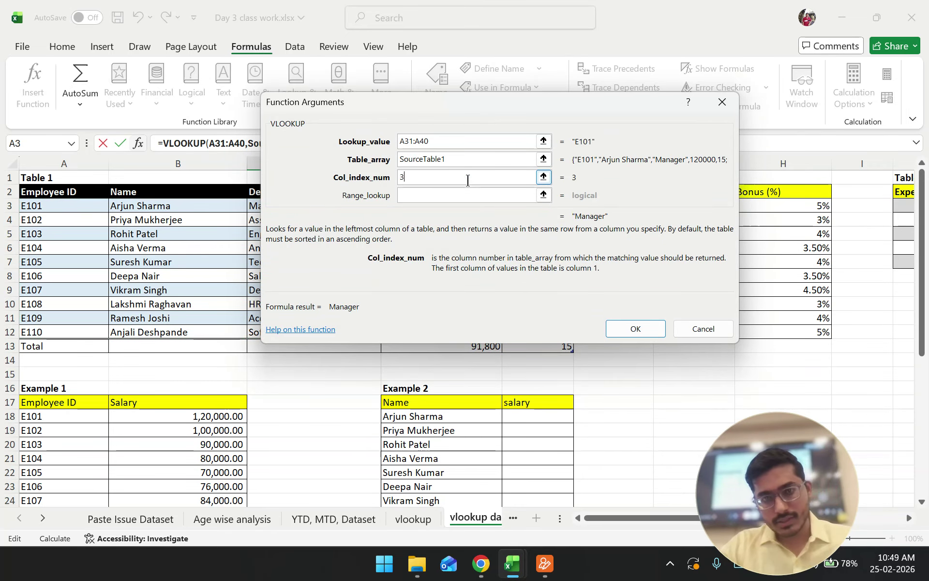
Number Table 1's first three columns 1, 2 and 3 on screen, underline the Designation header, and clear the marks
{"action": "key", "text": "ctrl+1"}
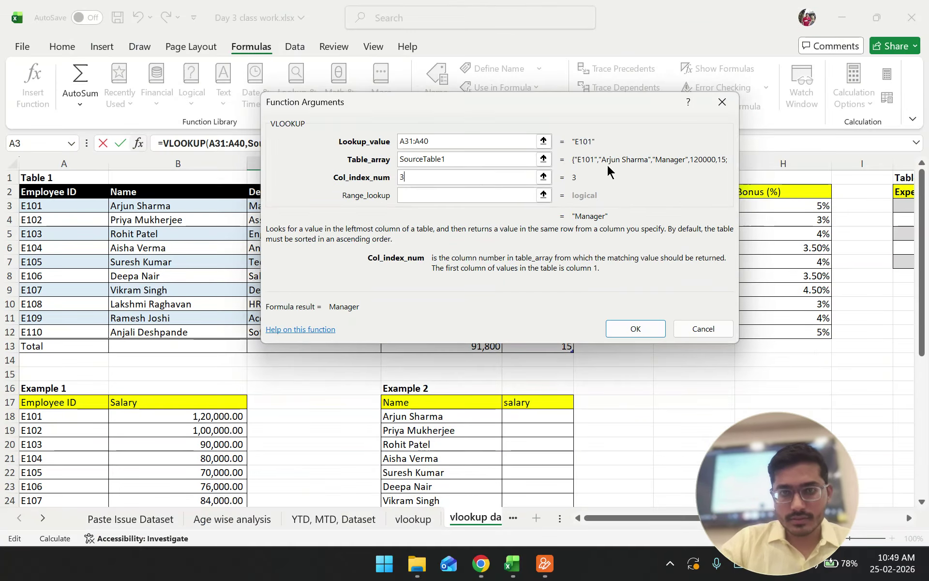
{"action": "left_click", "coordinate": [544, 177]}
{"action": "key", "text": "ctrl+1"}
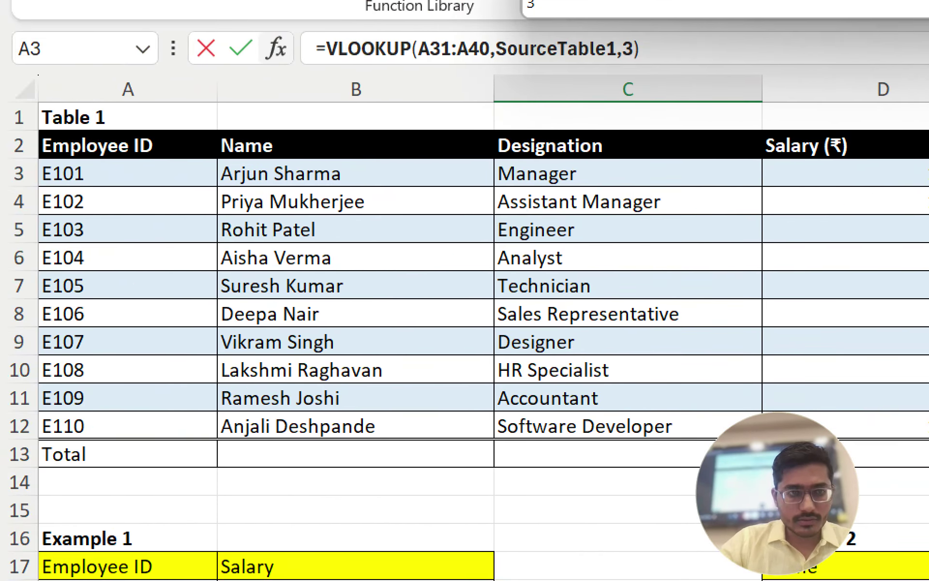
{"action": "left_click_drag", "start_coordinate": [148, 181], "coordinate": [148, 264]}
{"action": "mouse_move", "coordinate": [347, 231]}
{"action": "left_mouse_down"}
{"action": "mouse_move", "coordinate": [351, 252]}
{"action": "mouse_move", "coordinate": [481, 286]}
{"action": "left_mouse_up"}
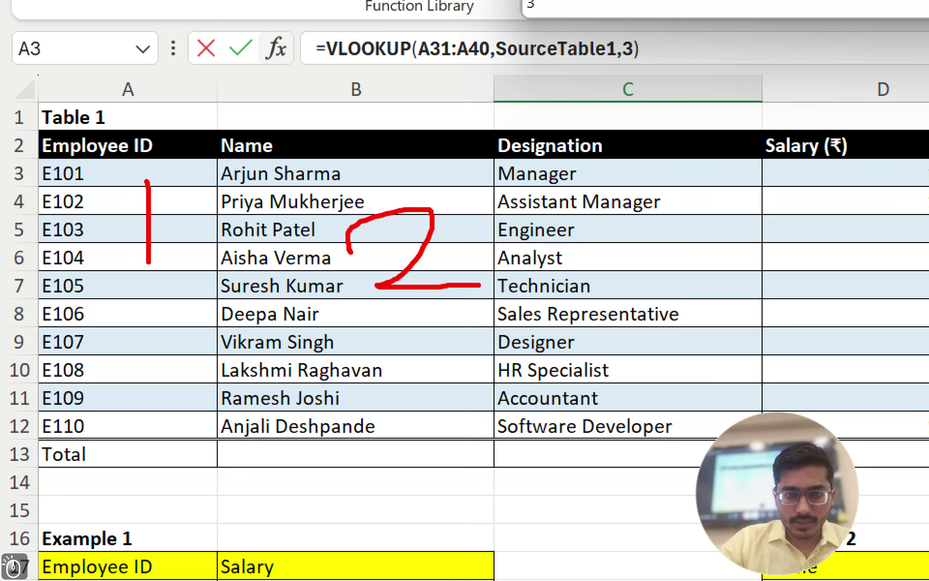
{"action": "left_click_drag", "start_coordinate": [634, 231], "coordinate": [573, 302]}
{"action": "left_click_drag", "start_coordinate": [458, 155], "coordinate": [693, 160]}
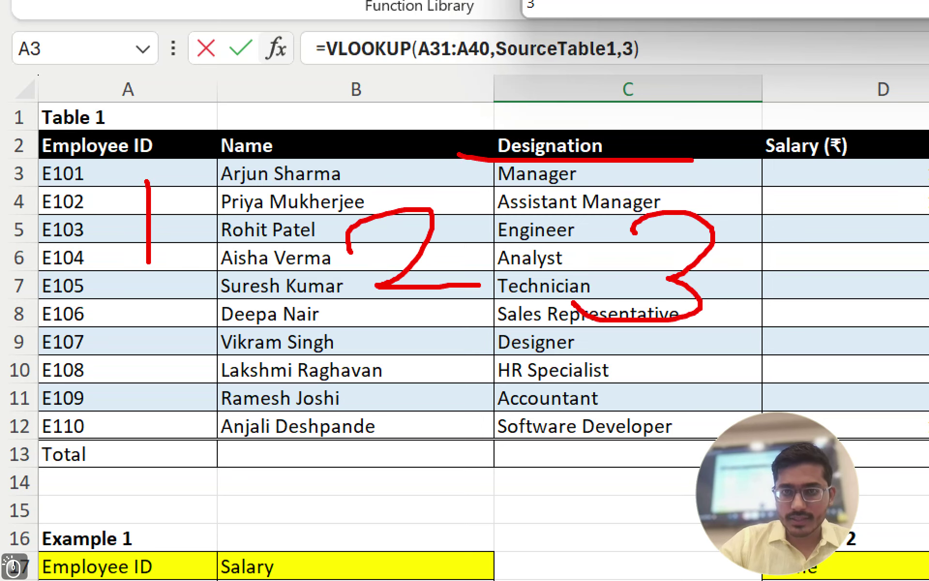
{"action": "key", "text": "Escape"}
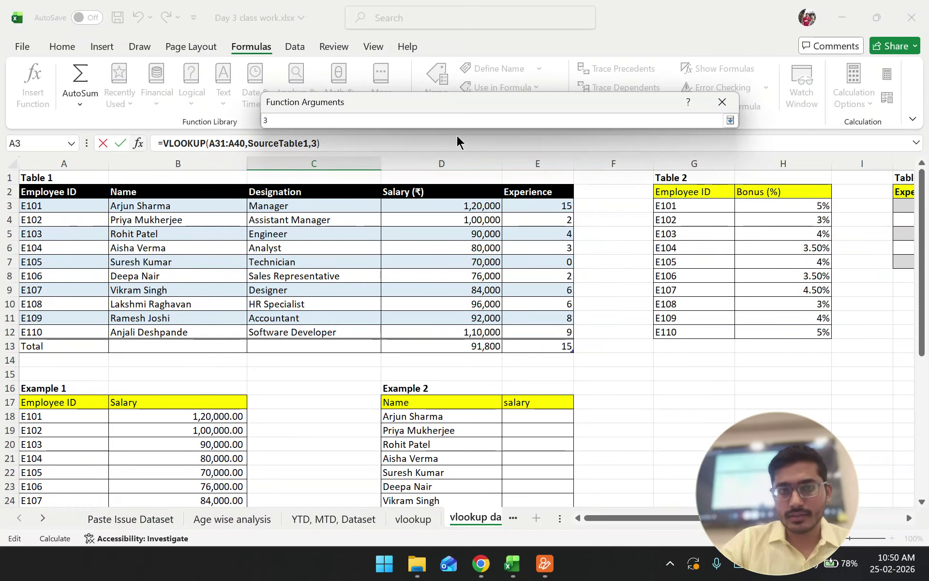
{"action": "left_click", "coordinate": [730, 120]}
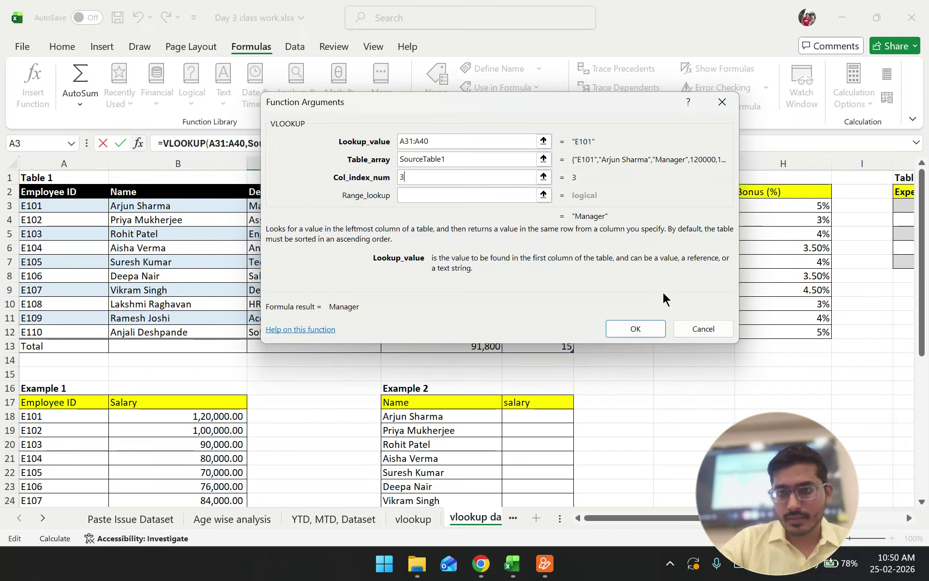
Confirm the Designation VLOOKUP and examine the designations returned in Example 3
{"action": "left_click", "coordinate": [639, 332]}
{"action": "scroll", "coordinate": [420, 341], "scroll_direction": "down", "scroll_amount": 5}
{"action": "left_click", "coordinate": [345, 444]}
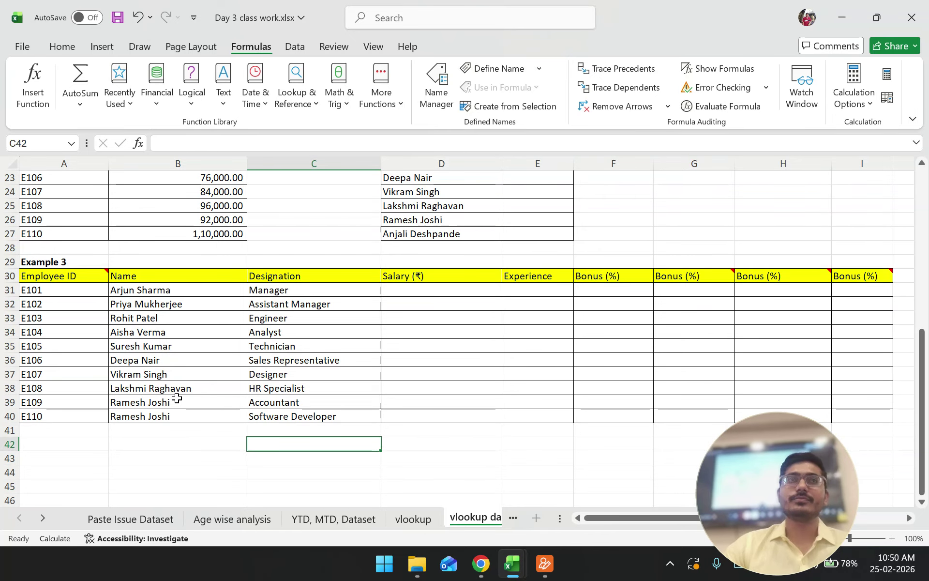
{"action": "scroll", "coordinate": [177, 398], "scroll_direction": "up", "scroll_amount": 2}
{"action": "scroll", "coordinate": [177, 396], "scroll_direction": "up", "scroll_amount": 1}
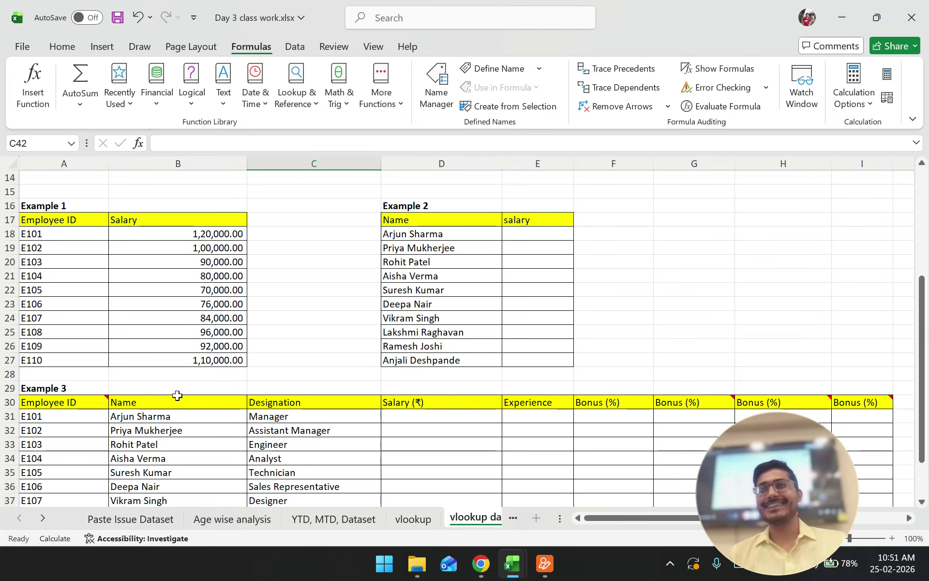
Switch to the Day_3.xlsx workbook and highlight the Designation cells in Example 3
{"action": "key", "text": "alt+Tab"}
{"action": "key", "text": "alt+Tab"}
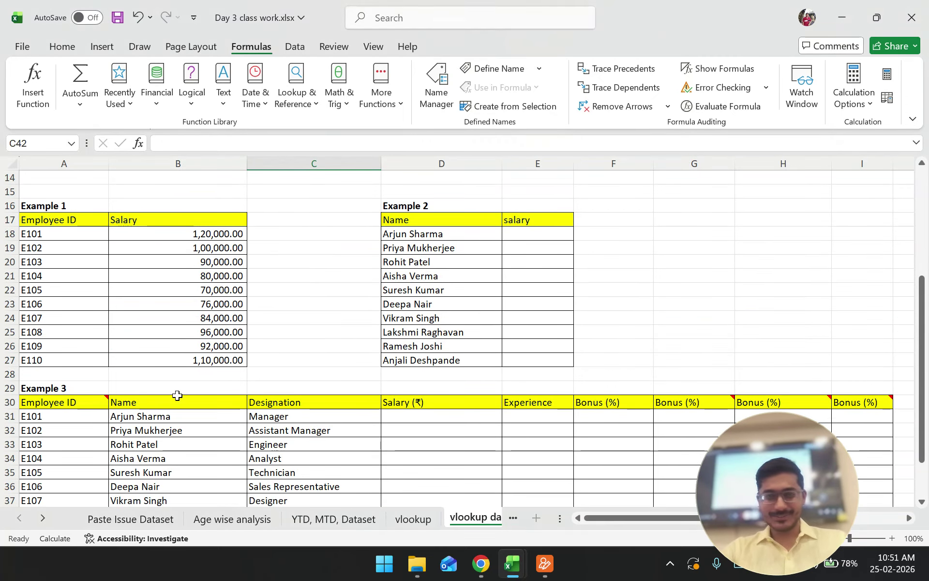
{"action": "key", "text": "alt+Tab"}
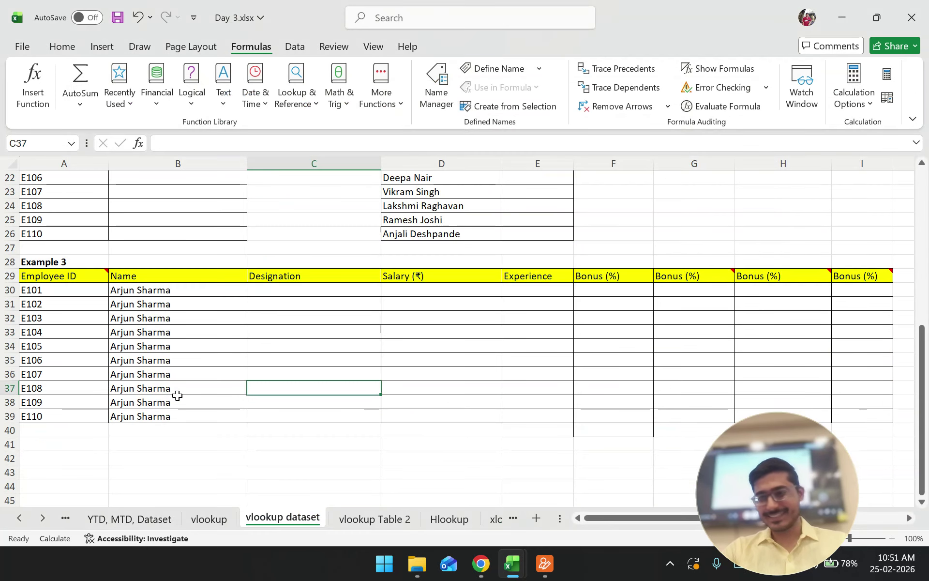
{"action": "left_click", "coordinate": [334, 360]}
{"action": "left_click_drag", "start_coordinate": [313, 291], "coordinate": [328, 418]}
{"action": "left_click", "coordinate": [525, 400]}
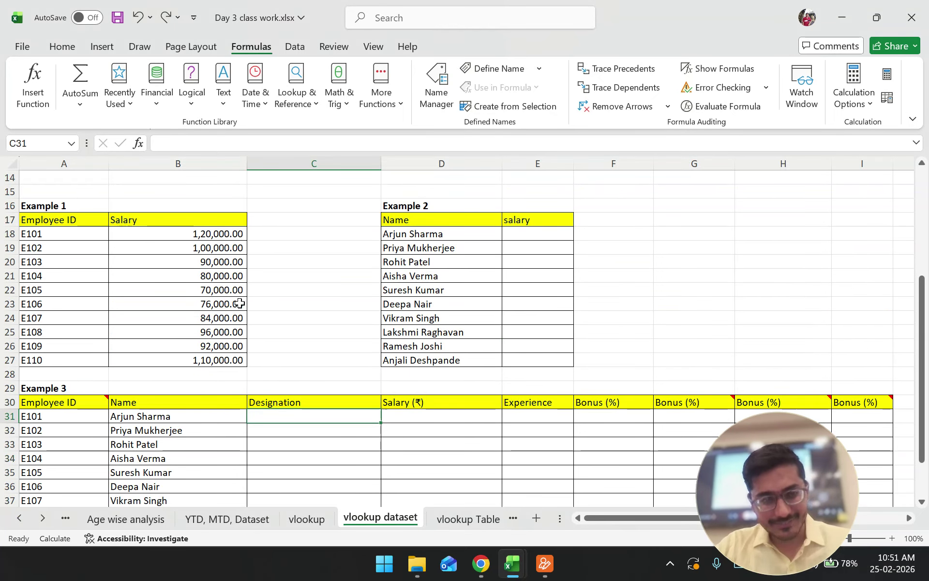
Clear the Name lookup results in B31:B40 of Example 3 in the class work workbook
{"action": "scroll", "coordinate": [243, 305], "scroll_direction": "down", "scroll_amount": 3}
{"action": "left_click", "coordinate": [220, 303]}
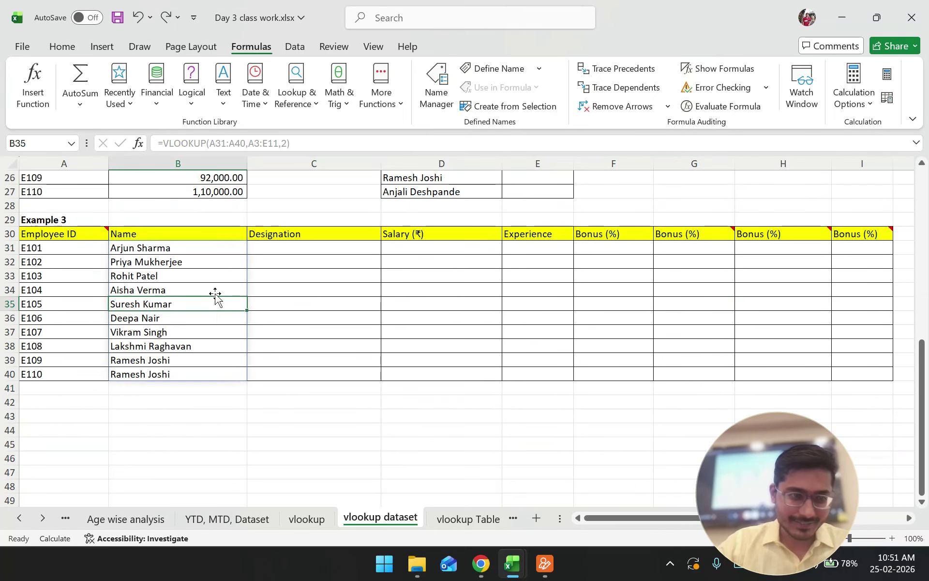
{"action": "left_click_drag", "start_coordinate": [183, 253], "coordinate": [187, 375]}
{"action": "key", "text": "Delete"}
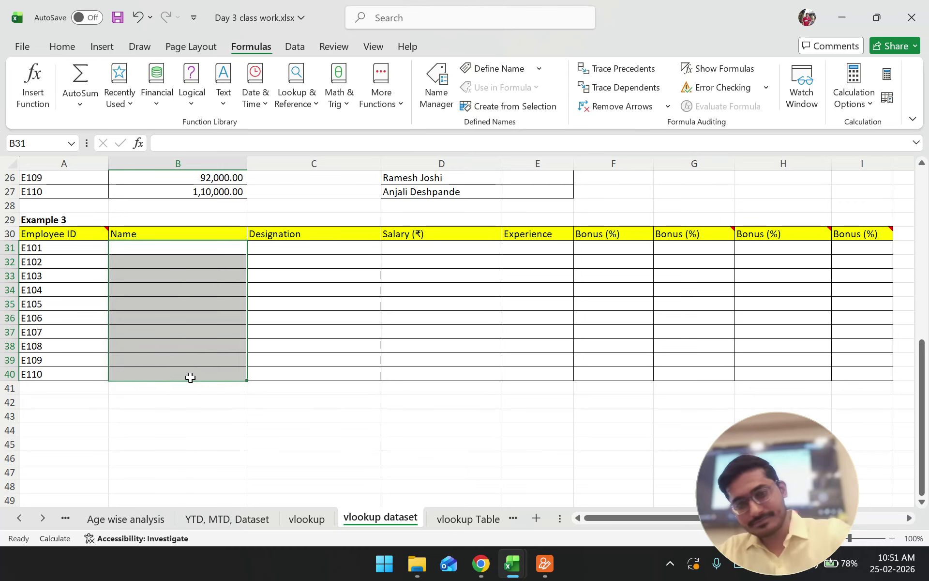
{"action": "left_click", "coordinate": [328, 411]}
Highlight Table 1's data and Table 2's Employee ID and Bonus (%) columns to compare the two source tables
{"action": "scroll", "coordinate": [327, 411], "scroll_direction": "up", "scroll_amount": 8}
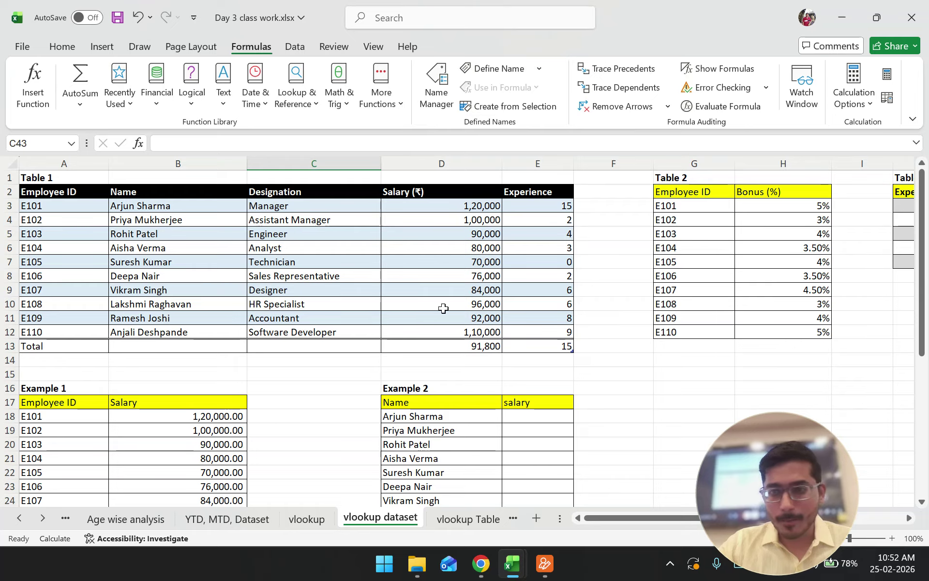
{"action": "left_click_drag", "start_coordinate": [43, 206], "coordinate": [441, 315]}
{"action": "left_click_drag", "start_coordinate": [668, 206], "coordinate": [784, 332]}
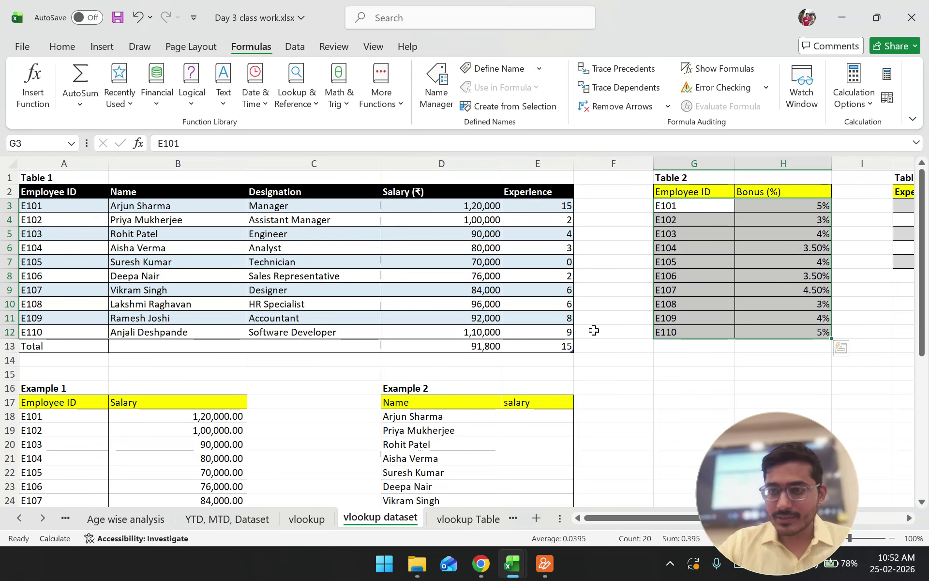
{"action": "left_click", "coordinate": [759, 264]}
{"action": "left_click_drag", "start_coordinate": [778, 219], "coordinate": [782, 332]}
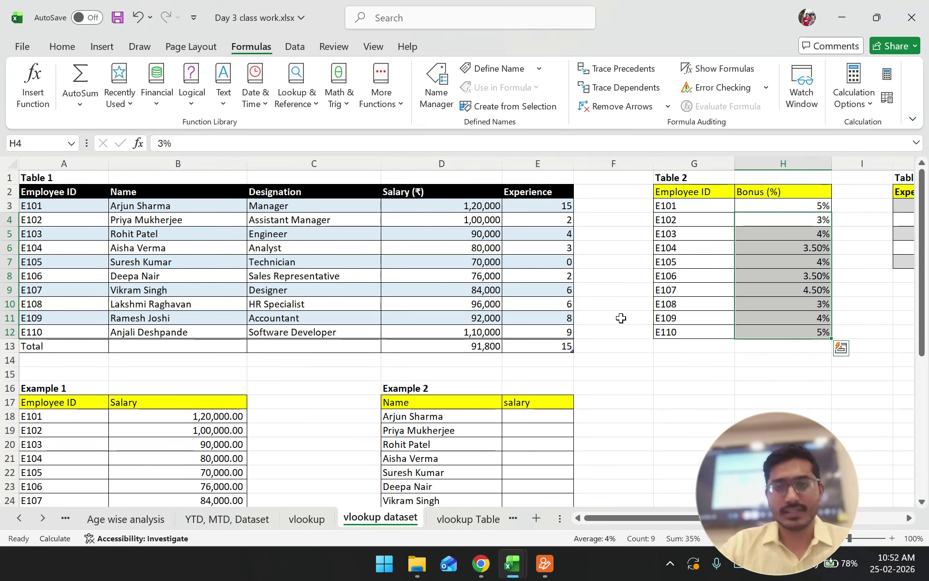
Highlight Example 3's Employee ID, Name, Designation, Salary and first Bonus (%) columns to review which ones need lookups
{"action": "scroll", "coordinate": [621, 317], "scroll_direction": "down", "scroll_amount": 4}
{"action": "left_click", "coordinate": [650, 319]}
{"action": "scroll", "coordinate": [650, 319], "scroll_direction": "down", "scroll_amount": 4}
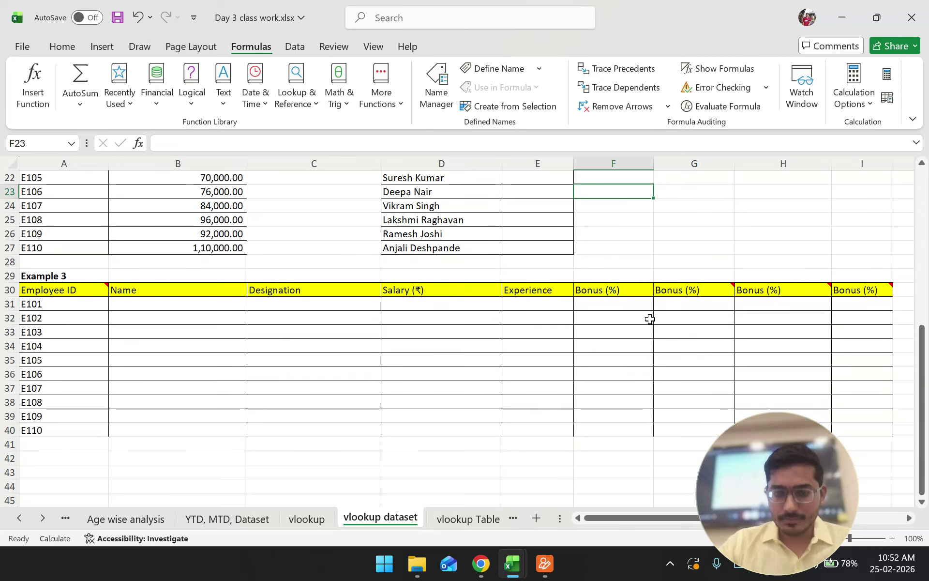
{"action": "left_click_drag", "start_coordinate": [73, 265], "coordinate": [73, 401]}
{"action": "left_click_drag", "start_coordinate": [191, 281], "coordinate": [218, 387]}
{"action": "left_click_drag", "start_coordinate": [321, 303], "coordinate": [324, 387]}
{"action": "left_click_drag", "start_coordinate": [462, 275], "coordinate": [460, 371]}
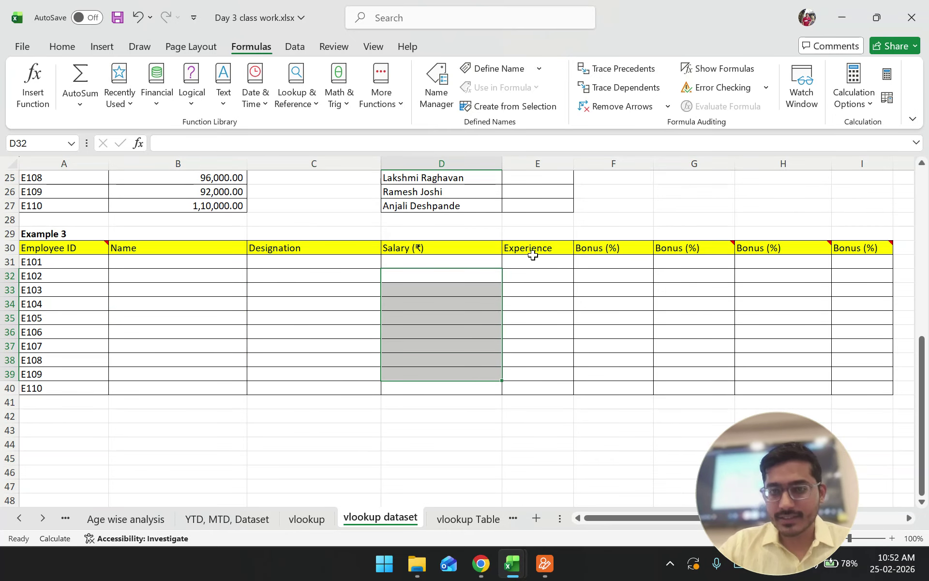
{"action": "left_click_drag", "start_coordinate": [605, 261], "coordinate": [608, 385]}
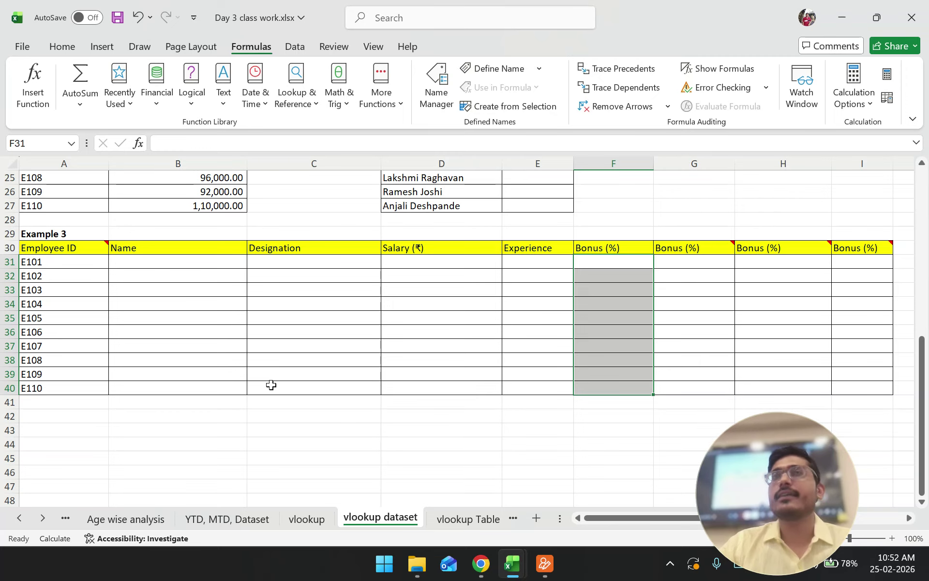
Examine Tables 1 to 3 for the bonus source, highlighting Table 2's Bonus (%) and Employee ID columns
{"action": "scroll", "coordinate": [571, 359], "scroll_direction": "up", "scroll_amount": 8}
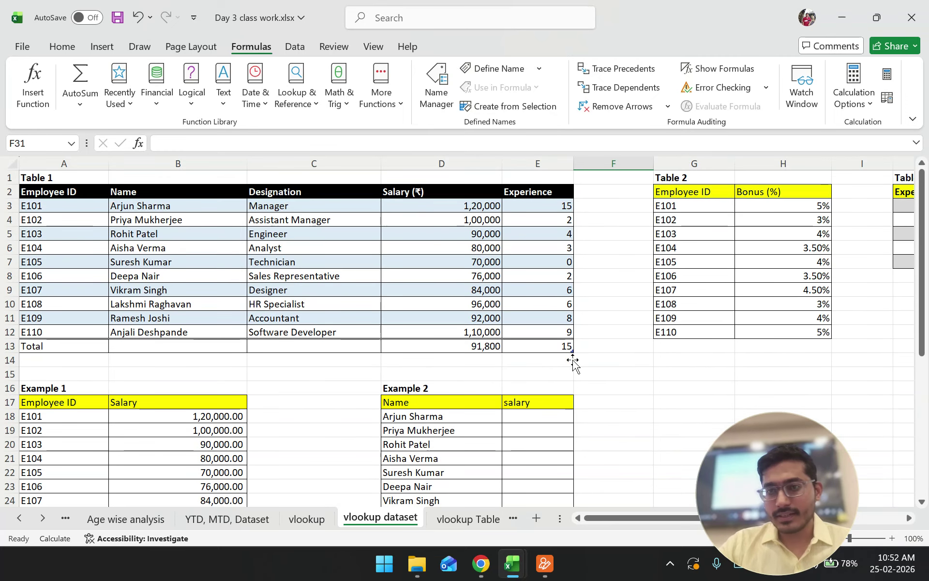
{"action": "scroll", "coordinate": [573, 358], "scroll_direction": "down", "scroll_amount": 6}
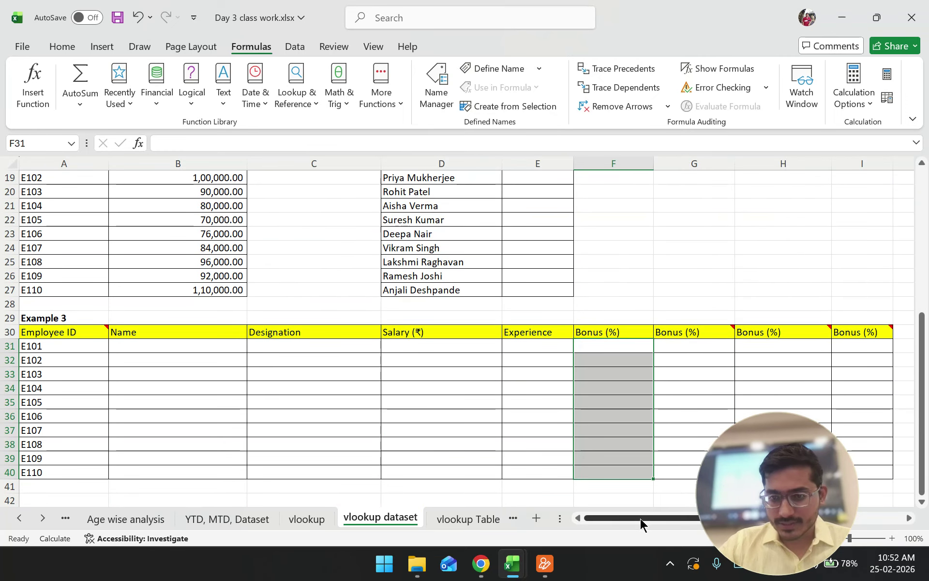
{"action": "left_click_drag", "start_coordinate": [641, 518], "coordinate": [706, 519]}
{"action": "scroll", "coordinate": [585, 415], "scroll_direction": "up", "scroll_amount": 6}
{"action": "left_click_drag", "start_coordinate": [621, 206], "coordinate": [622, 304]}
{"action": "left_click_drag", "start_coordinate": [514, 213], "coordinate": [533, 326]}
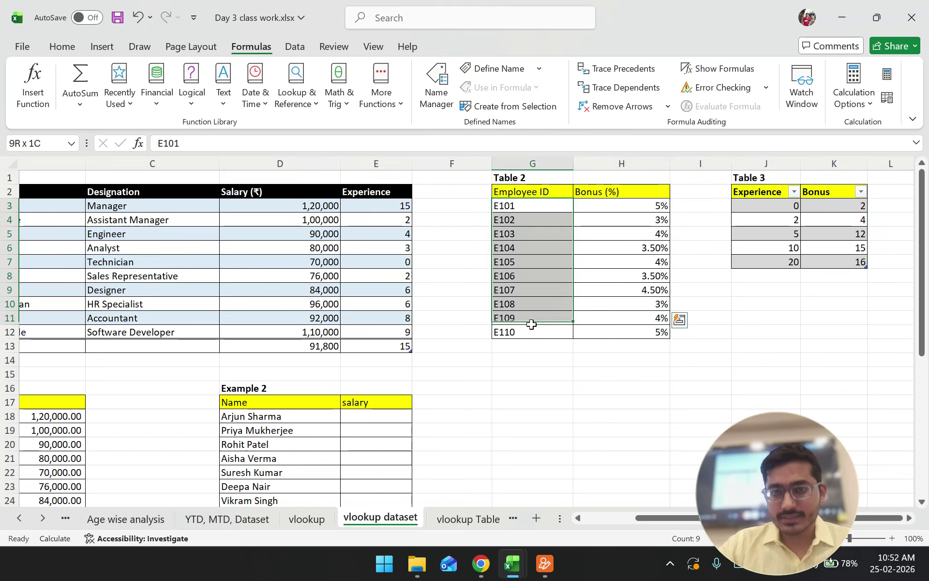
{"action": "left_click", "coordinate": [348, 330]}
Highlight Example 3's Employee ID cells and first Bonus (%) column to show the lookup key and its target
{"action": "scroll", "coordinate": [383, 327], "scroll_direction": "down", "scroll_amount": 6}
{"action": "scroll", "coordinate": [619, 455], "scroll_direction": "down", "scroll_amount": 2}
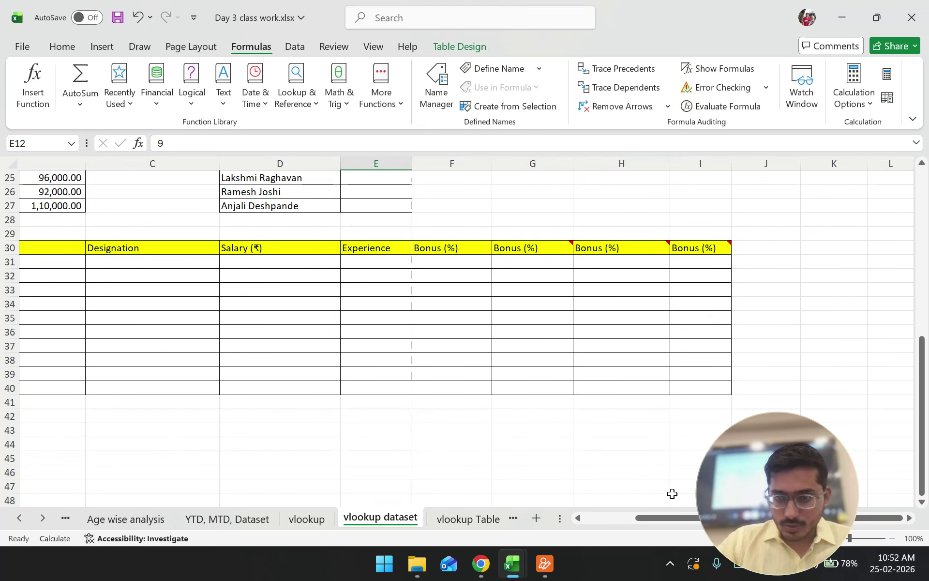
{"action": "left_click_drag", "start_coordinate": [674, 518], "coordinate": [622, 518]}
{"action": "left_click_drag", "start_coordinate": [63, 262], "coordinate": [96, 346]}
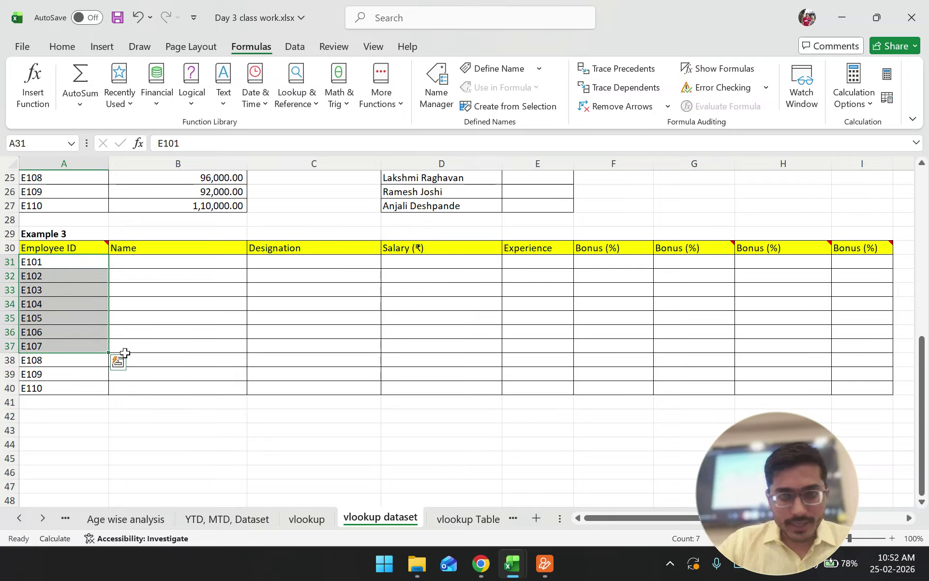
{"action": "left_click_drag", "start_coordinate": [617, 263], "coordinate": [618, 387]}
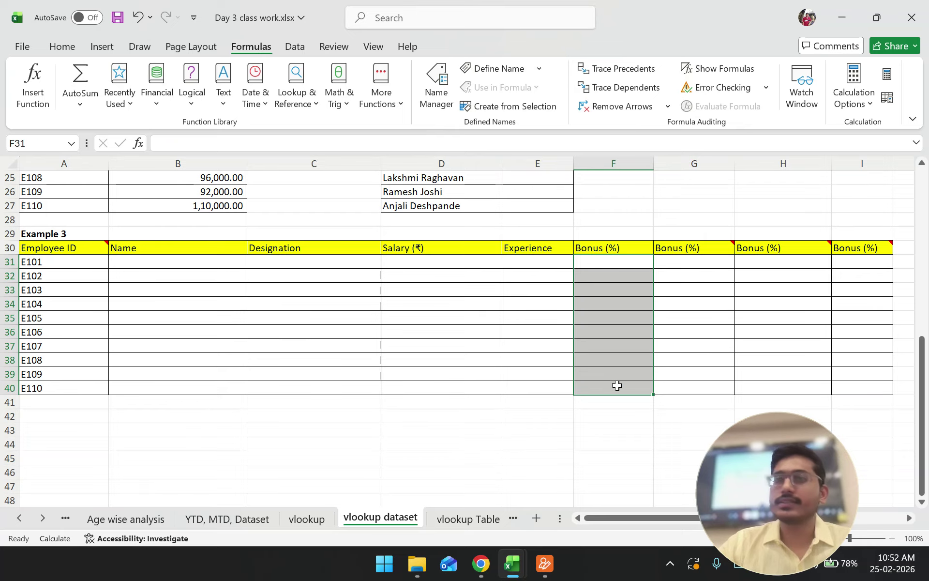
Start a VLOOKUP in Example 3's first Bonus (%) cell, F31, with lookup value A31:A40
{"action": "left_click", "coordinate": [618, 387]}
{"action": "left_click", "coordinate": [611, 261]}
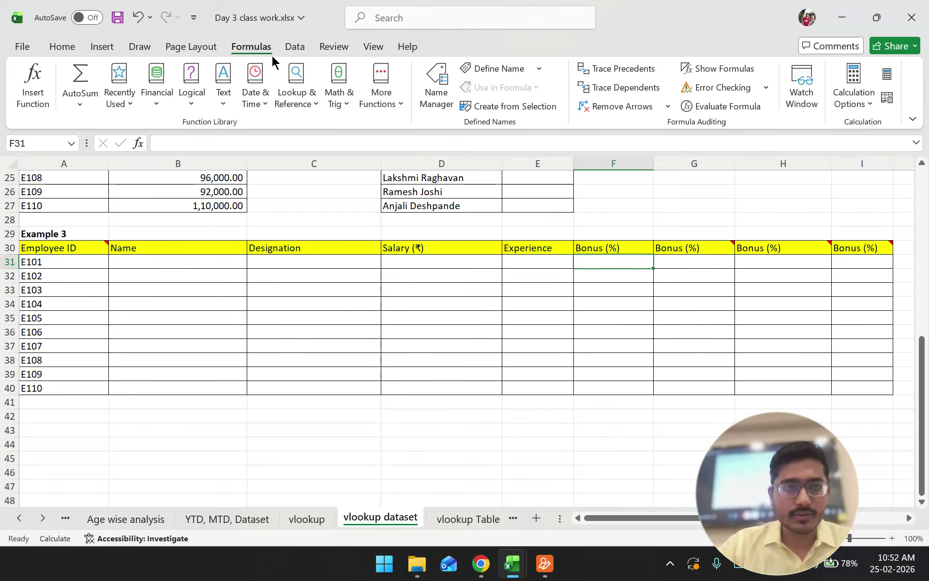
{"action": "left_click", "coordinate": [33, 83]}
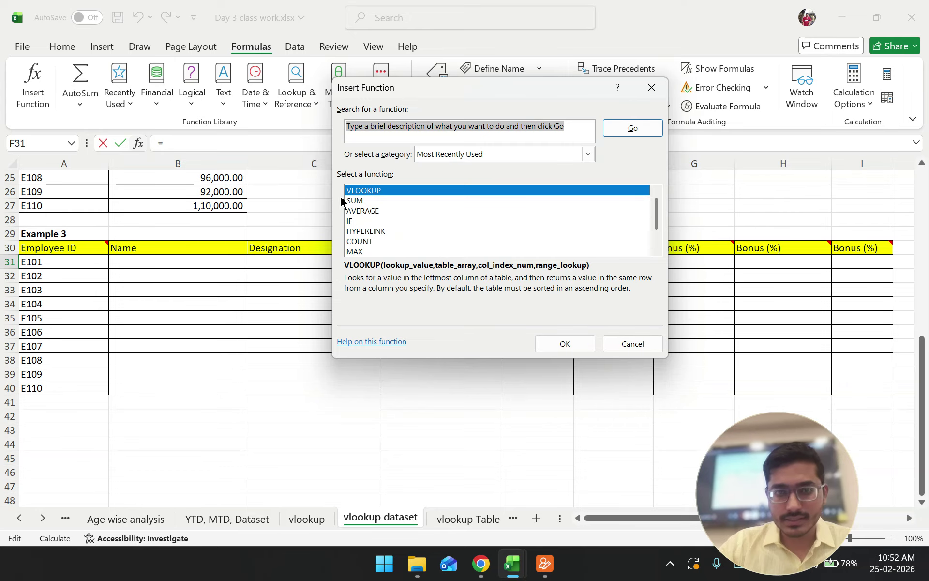
{"action": "left_click", "coordinate": [563, 344]}
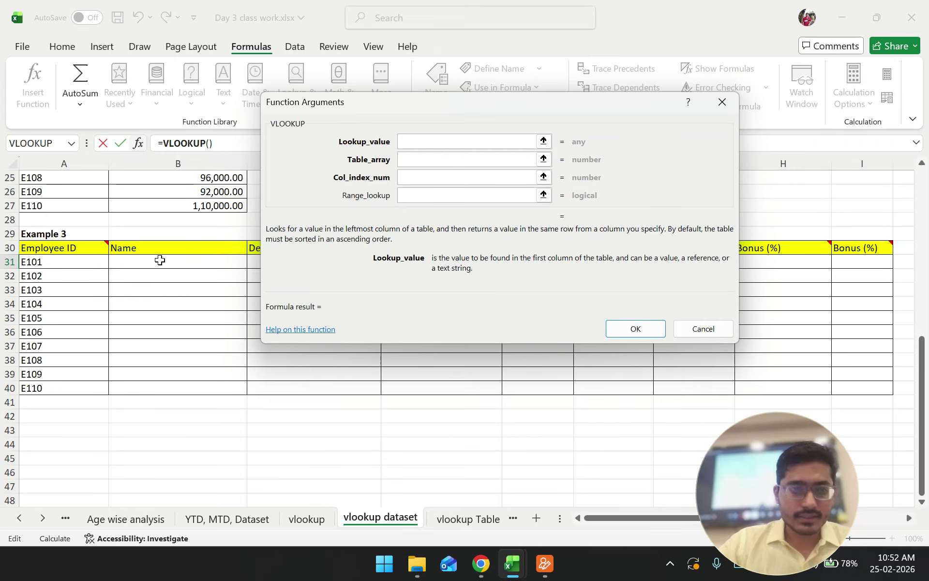
{"action": "left_click_drag", "start_coordinate": [36, 262], "coordinate": [58, 388]}
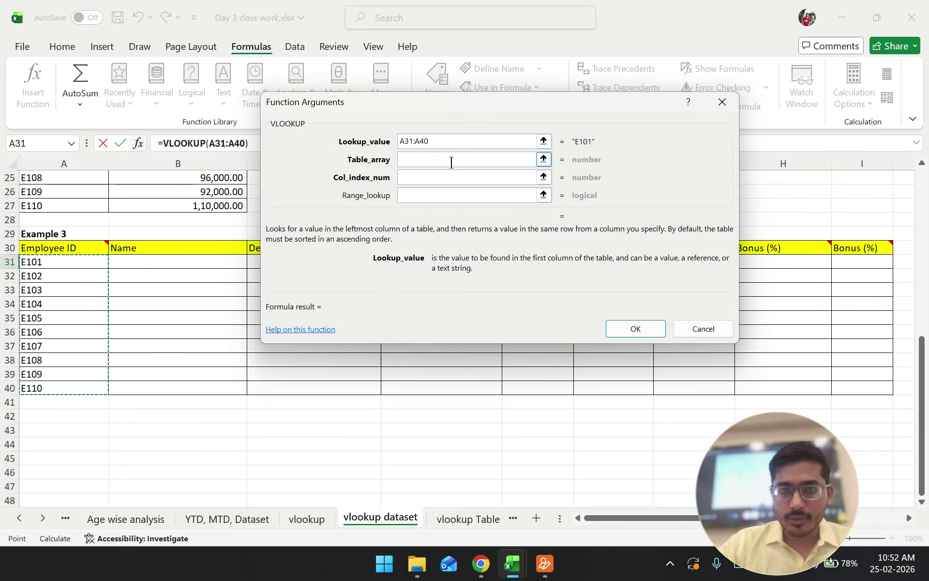
Set the VLOOKUP's table array to Table 2's Employee ID and Bonus (%) data, G3:H12
{"action": "left_click", "coordinate": [451, 161]}
{"action": "scroll", "coordinate": [687, 275], "scroll_direction": "up", "scroll_amount": 8}
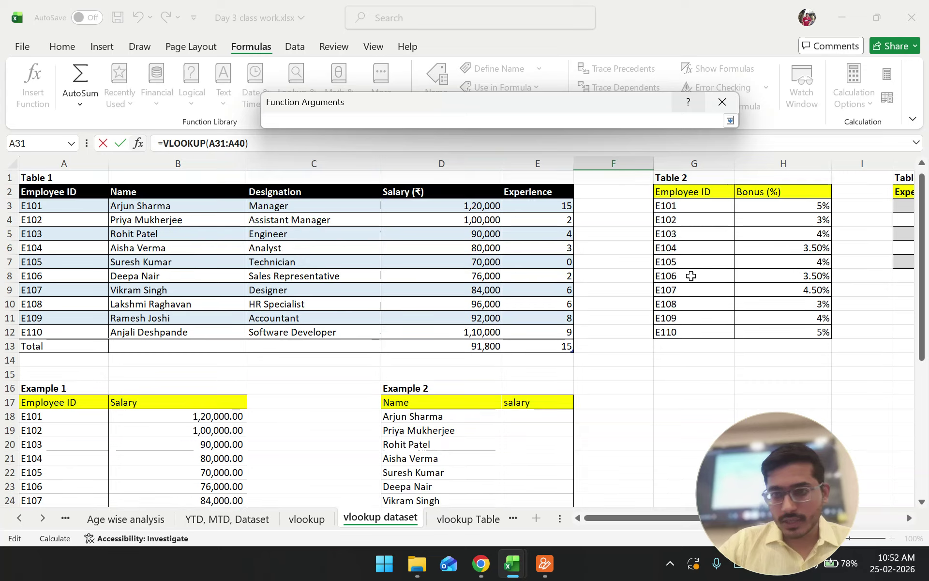
{"action": "left_click_drag", "start_coordinate": [660, 518], "coordinate": [711, 518]}
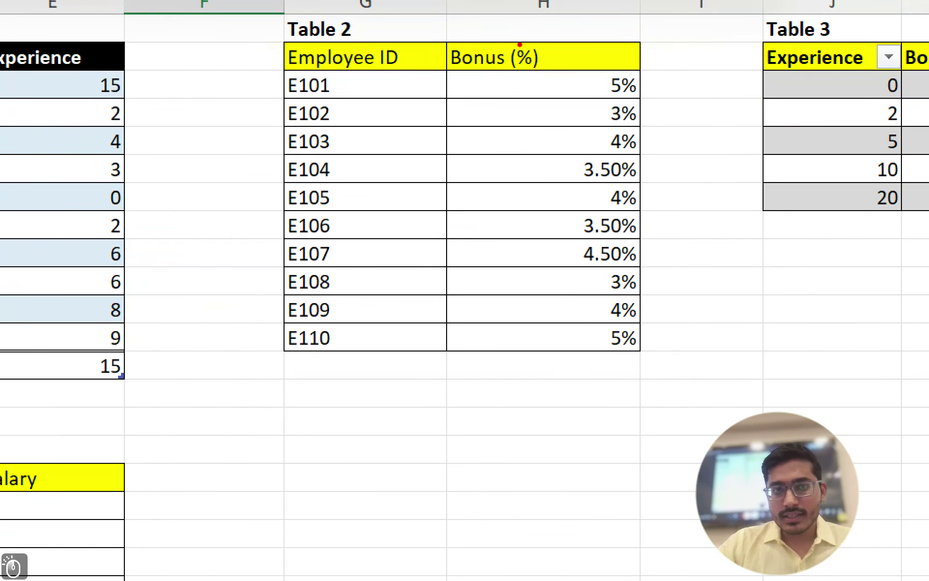
{"action": "mouse_move", "coordinate": [476, 21]}
{"action": "left_mouse_down"}
{"action": "mouse_move", "coordinate": [335, 11]}
{"action": "mouse_move", "coordinate": [606, 307]}
{"action": "mouse_move", "coordinate": [484, 46]}
{"action": "left_mouse_up"}
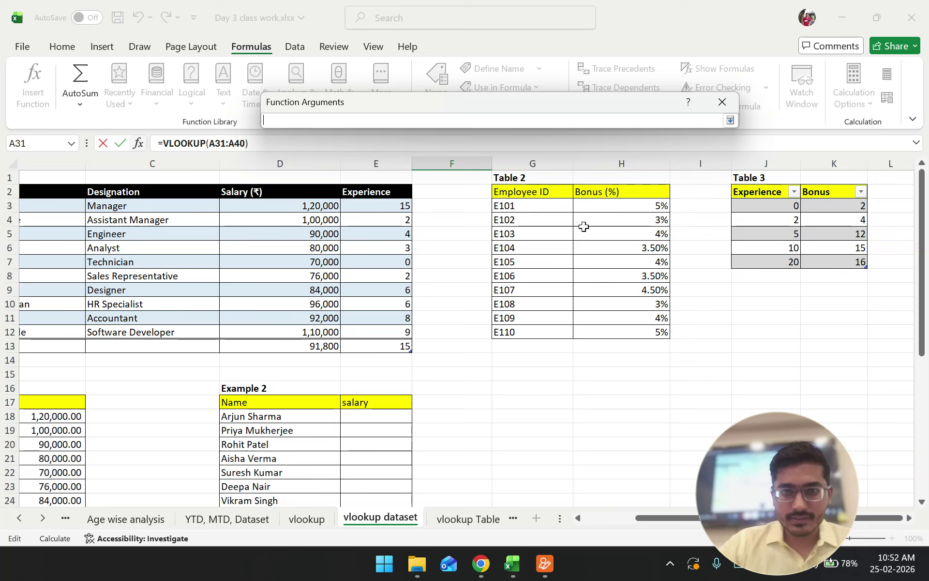
{"action": "left_click_drag", "start_coordinate": [551, 212], "coordinate": [600, 334]}
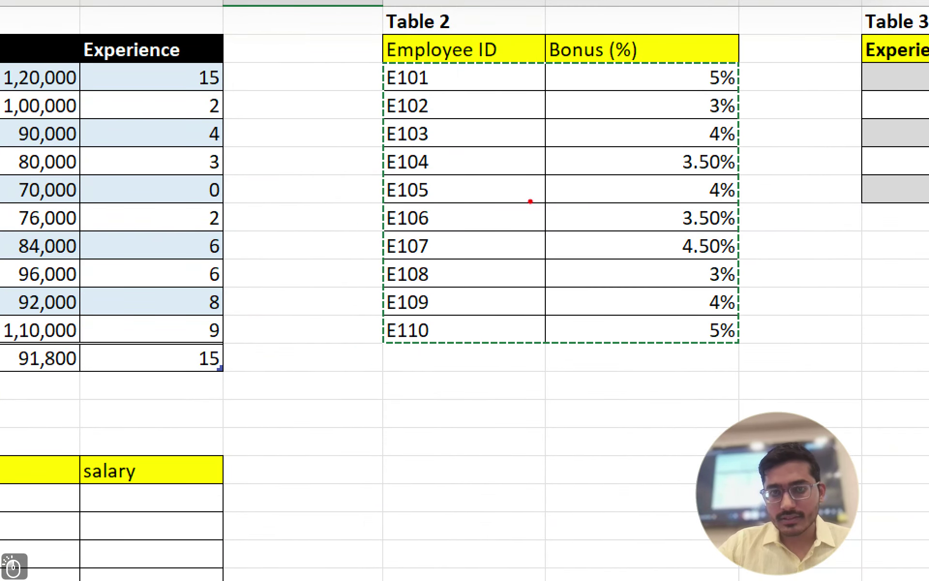
{"action": "mouse_move", "coordinate": [498, 35]}
{"action": "left_mouse_down"}
{"action": "mouse_move", "coordinate": [322, 266]}
{"action": "mouse_move", "coordinate": [741, 342]}
{"action": "mouse_move", "coordinate": [721, 77]}
{"action": "mouse_move", "coordinate": [488, 28]}
{"action": "left_mouse_up"}
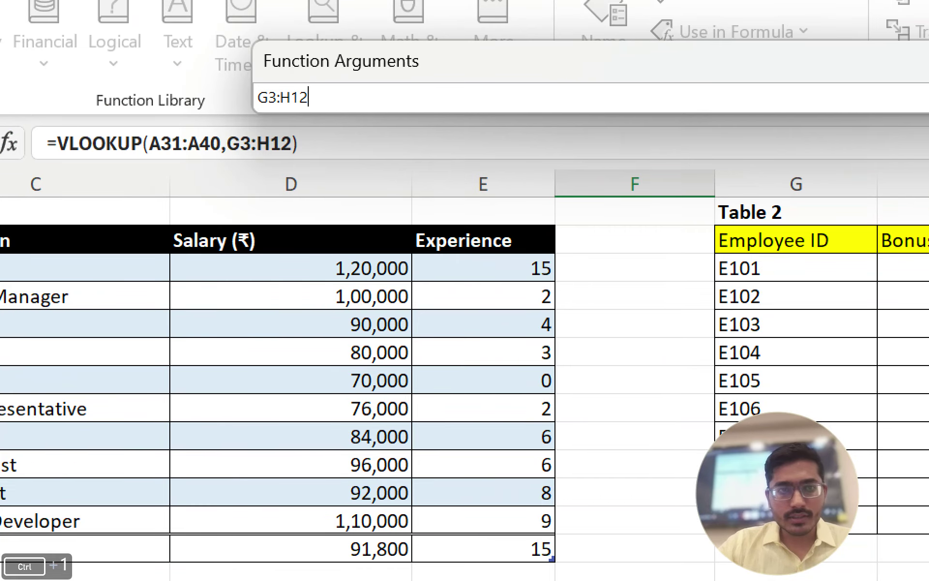
{"action": "mouse_move", "coordinate": [278, 59]}
{"action": "left_mouse_down"}
{"action": "mouse_move", "coordinate": [366, 138]}
{"action": "mouse_move", "coordinate": [281, 75]}
{"action": "left_mouse_up"}
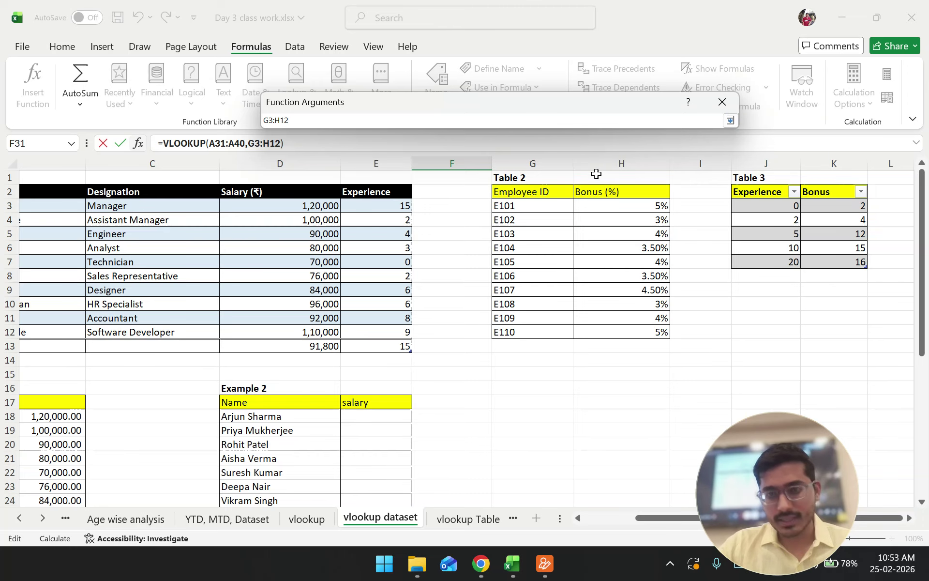
Mark up Table 2's Employee ID header and IDs to point out the lookup column, then clear the markings
{"action": "key", "text": "ctrl+2"}
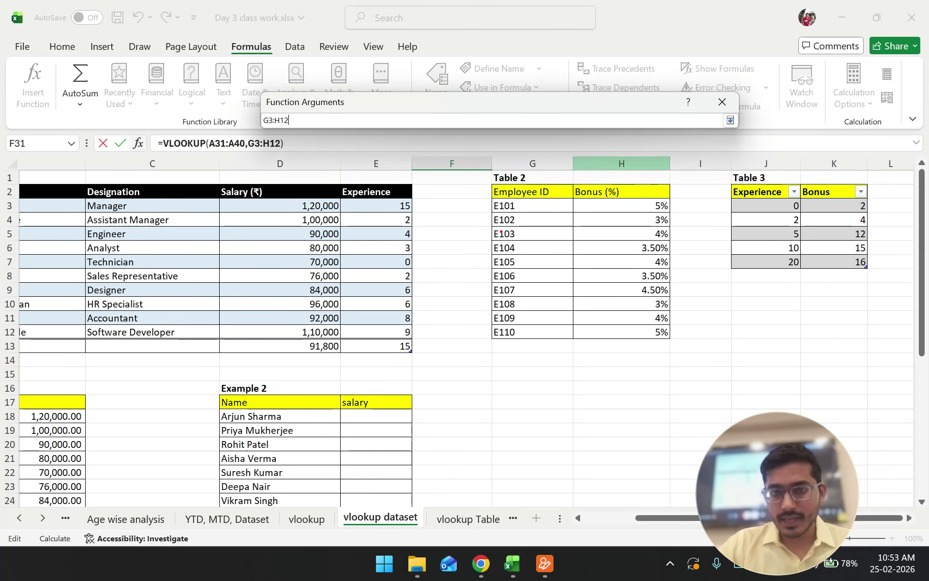
{"action": "left_click_drag", "start_coordinate": [479, 197], "coordinate": [557, 193]}
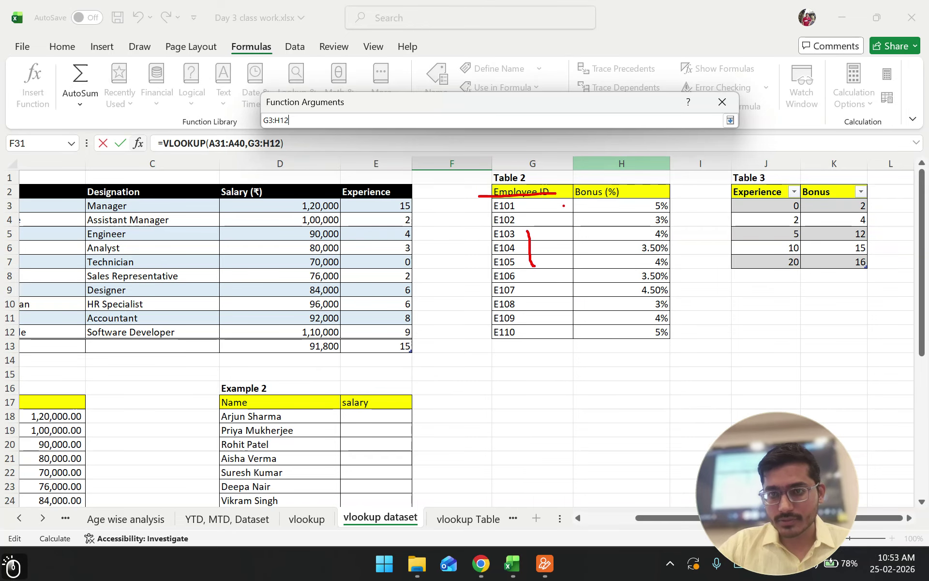
{"action": "key", "text": "Escape"}
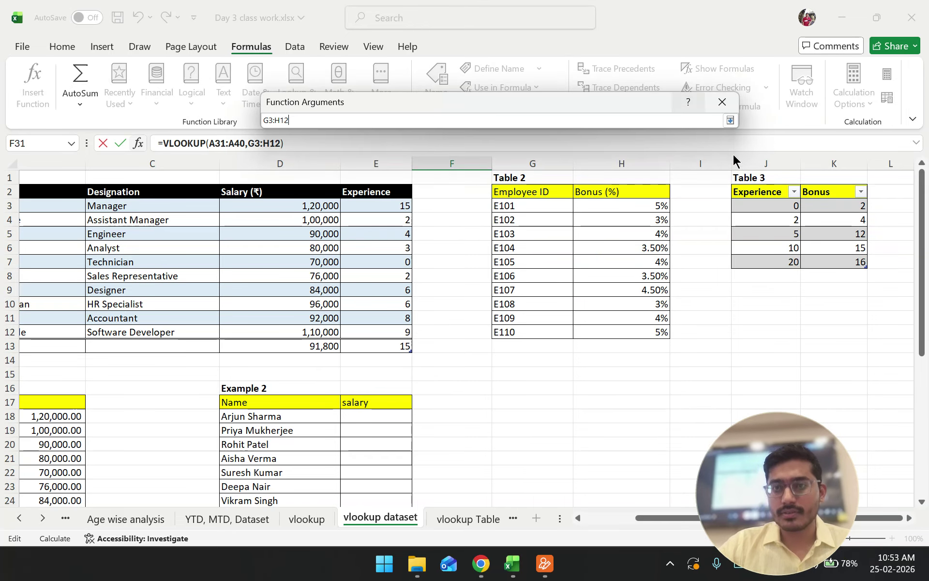
Set the column index to 2, complete the VLOOKUP, and check Example 3's first Bonus (%) column
{"action": "left_click", "coordinate": [730, 120]}
{"action": "left_click", "coordinate": [450, 173]}
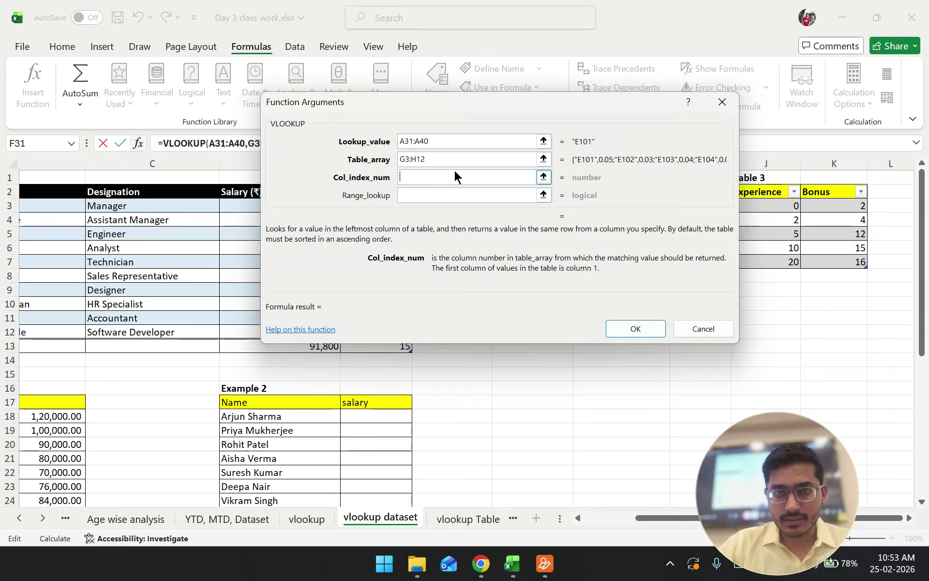
{"action": "type", "text": "2"}
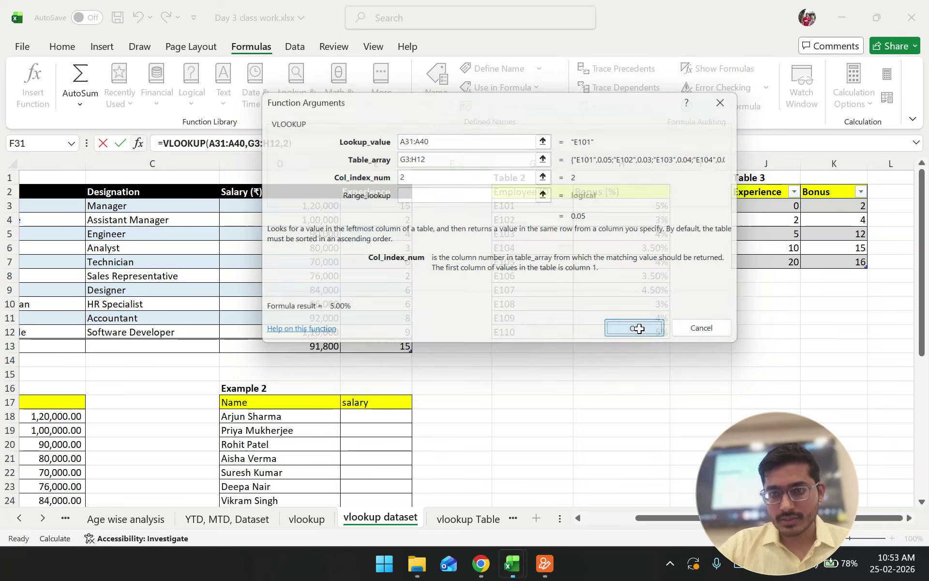
{"action": "left_click", "coordinate": [635, 329]}
{"action": "scroll", "coordinate": [629, 334], "scroll_direction": "down", "scroll_amount": 4}
{"action": "left_click", "coordinate": [569, 476]}
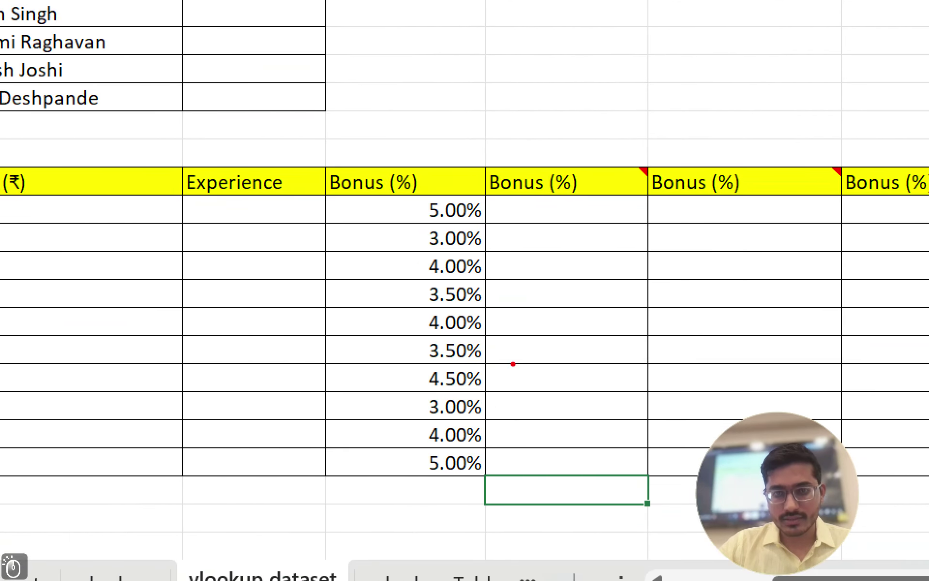
{"action": "mouse_move", "coordinate": [503, 251]}
{"action": "left_mouse_down"}
{"action": "mouse_move", "coordinate": [444, 166]}
{"action": "mouse_move", "coordinate": [510, 426]}
{"action": "mouse_move", "coordinate": [518, 231]}
{"action": "left_mouse_up"}
{"action": "key", "text": "Escape"}
Examine Example 2's Name and salary columns against Table 1 to identify the lookup key and target
{"action": "scroll", "coordinate": [511, 344], "scroll_direction": "up", "scroll_amount": 4}
{"action": "key", "text": "ctrl+1"}
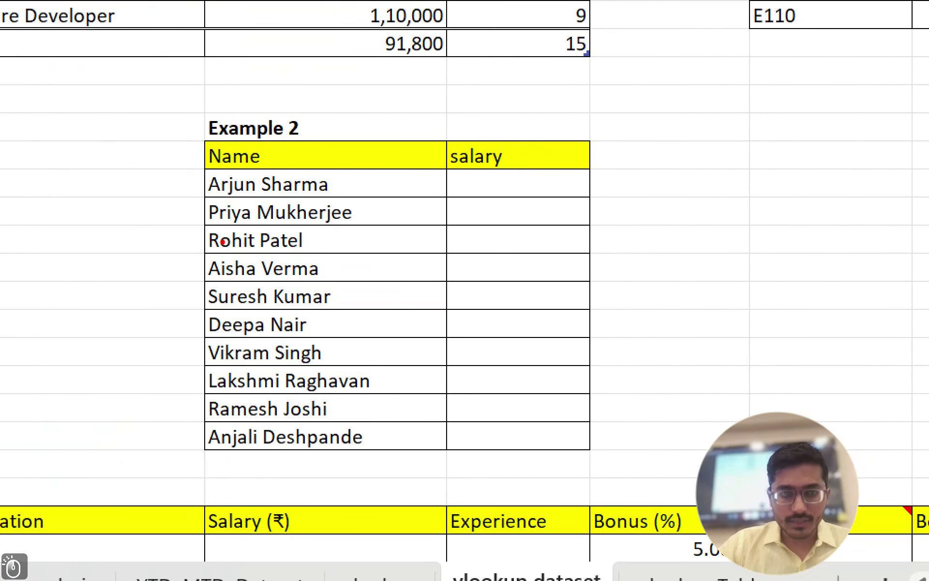
{"action": "mouse_move", "coordinate": [289, 134]}
{"action": "left_mouse_down"}
{"action": "mouse_move", "coordinate": [355, 146]}
{"action": "mouse_move", "coordinate": [288, 140]}
{"action": "left_mouse_up"}
{"action": "mouse_move", "coordinate": [402, 167]}
{"action": "left_mouse_down"}
{"action": "mouse_move", "coordinate": [537, 181]}
{"action": "mouse_move", "coordinate": [420, 148]}
{"action": "left_mouse_up"}
{"action": "key", "text": "Escape"}
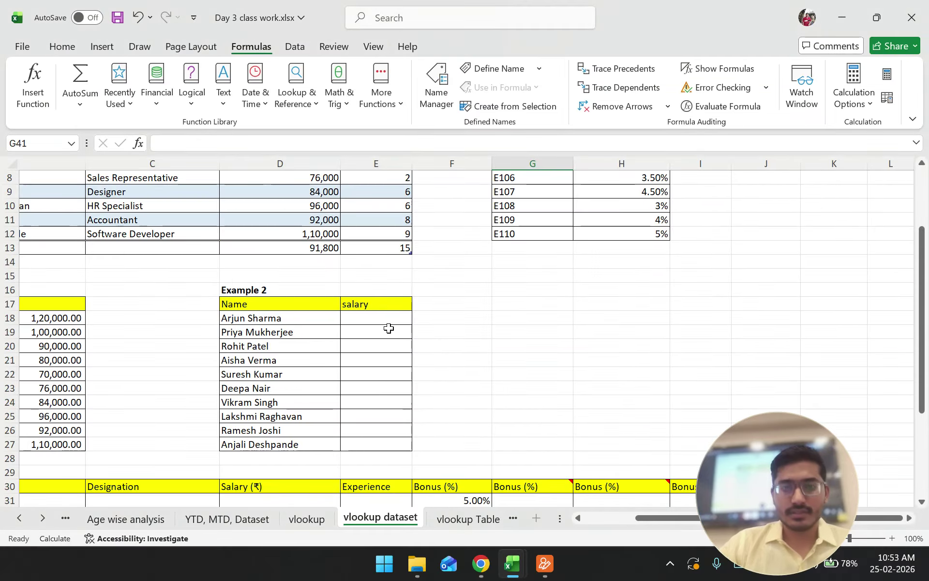
{"action": "scroll", "coordinate": [292, 325], "scroll_direction": "up", "scroll_amount": 1}
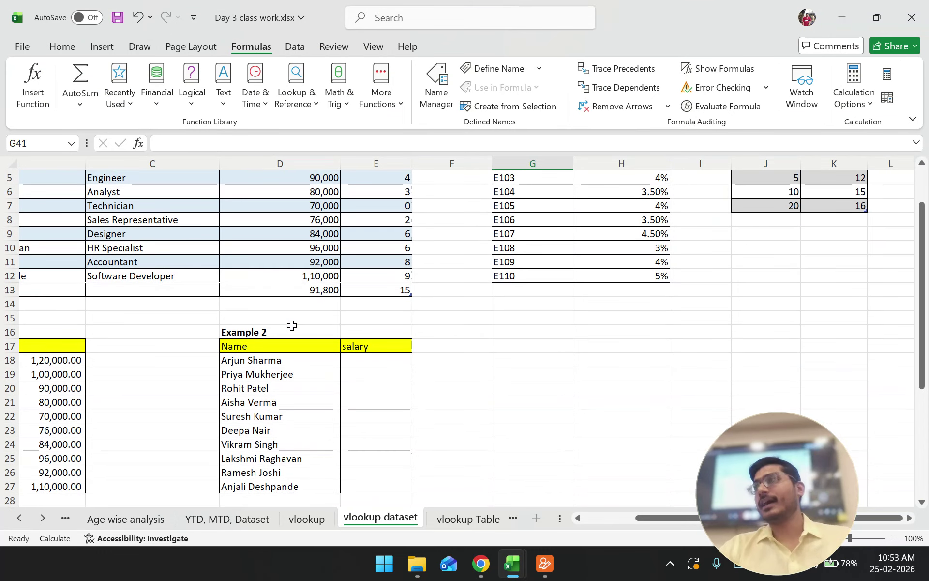
{"action": "scroll", "coordinate": [292, 323], "scroll_direction": "down", "scroll_amount": 2}
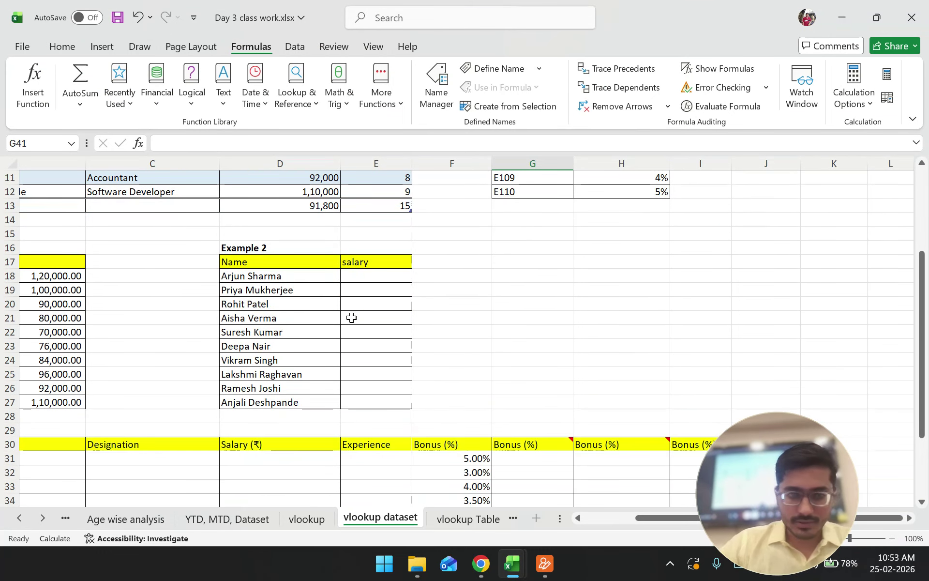
Start a VLOOKUP in Example 2's first salary cell, E18
{"action": "left_click", "coordinate": [370, 280]}
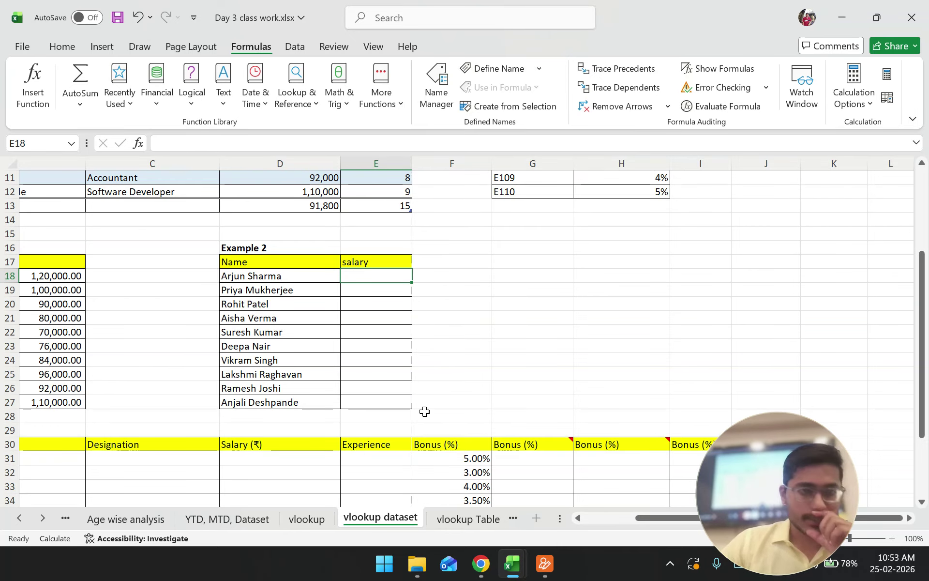
{"action": "scroll", "coordinate": [428, 412], "scroll_direction": "up", "scroll_amount": 2}
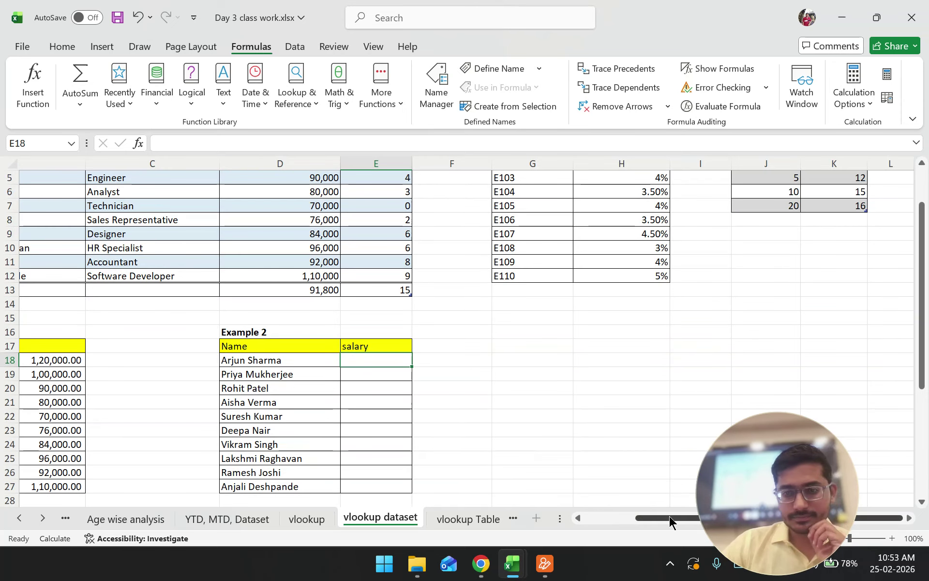
{"action": "left_click_drag", "start_coordinate": [669, 516], "coordinate": [562, 517]}
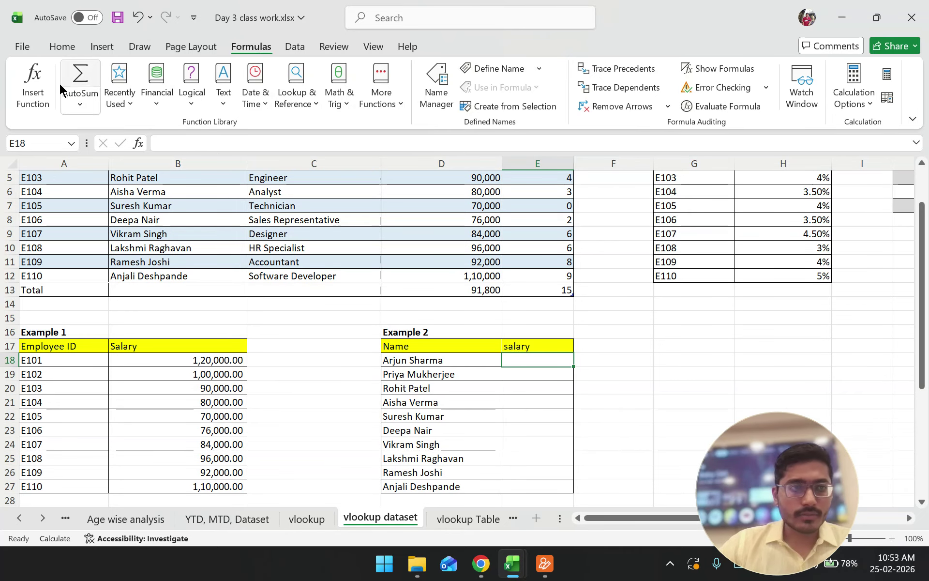
{"action": "left_click", "coordinate": [32, 85]}
{"action": "left_click", "coordinate": [564, 344]}
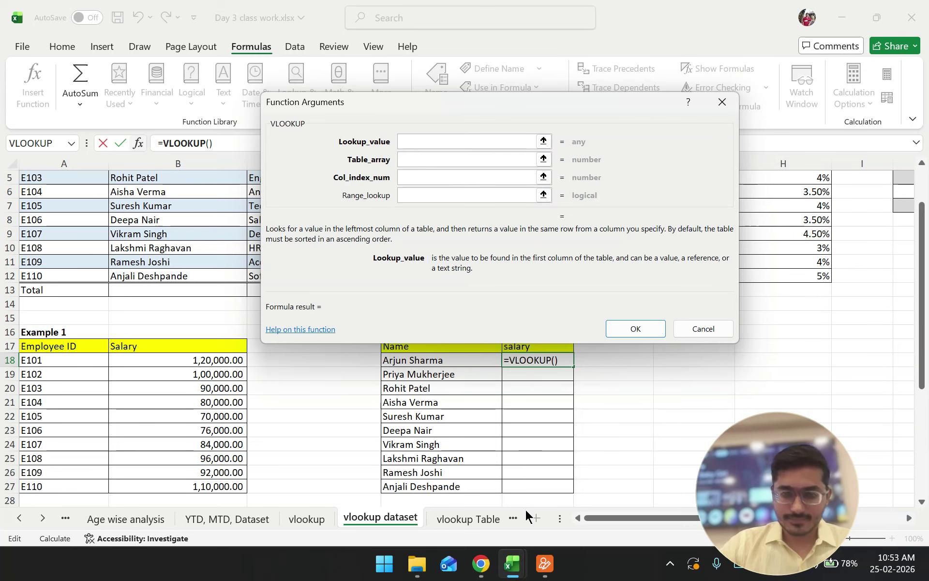
Switch to Google Meet in Chrome, cast the meeting to the TV, and return to the Day 3 class work workbook
{"action": "mouse_move", "coordinate": [481, 563]}
{"action": "left_click", "coordinate": [475, 497]}
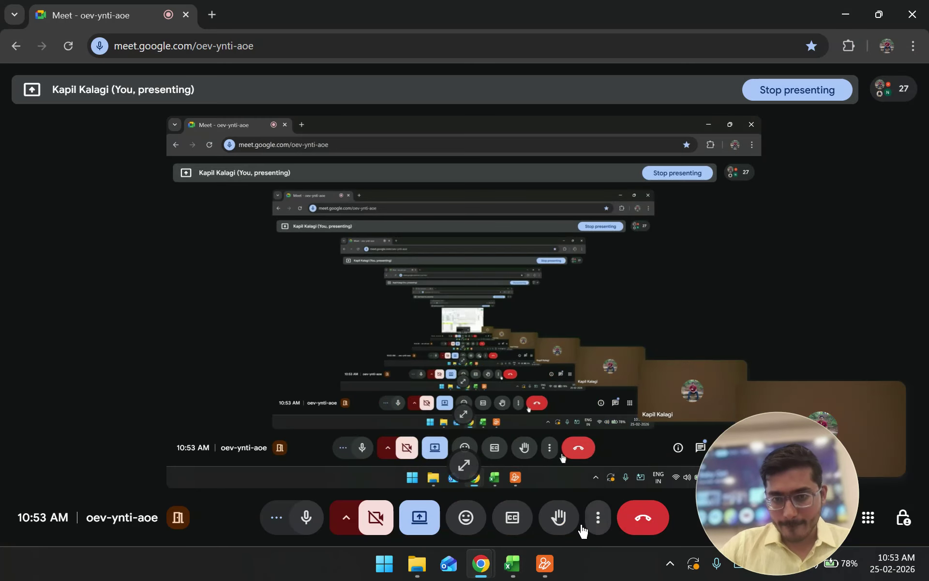
{"action": "left_click", "coordinate": [598, 518]}
{"action": "left_click", "coordinate": [667, 122]}
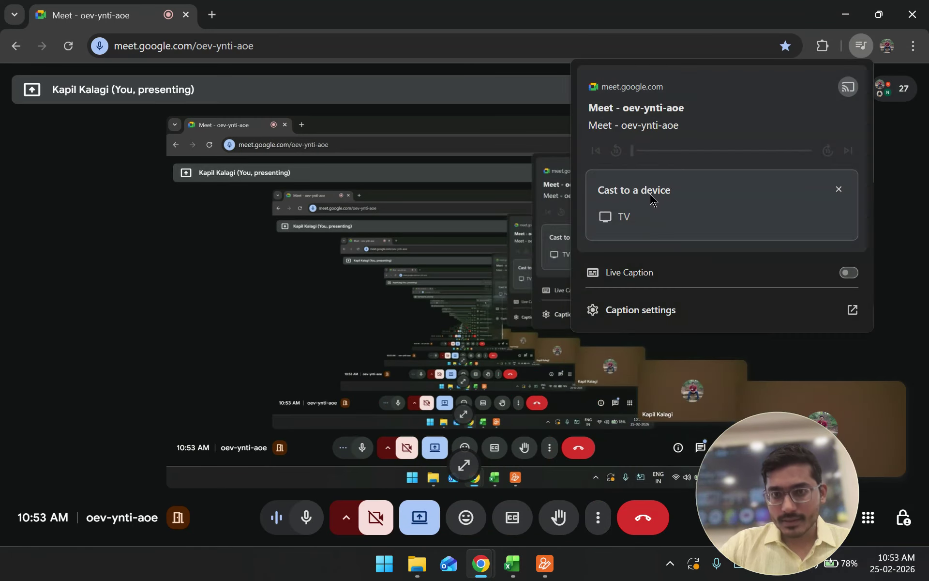
{"action": "left_click", "coordinate": [648, 221]}
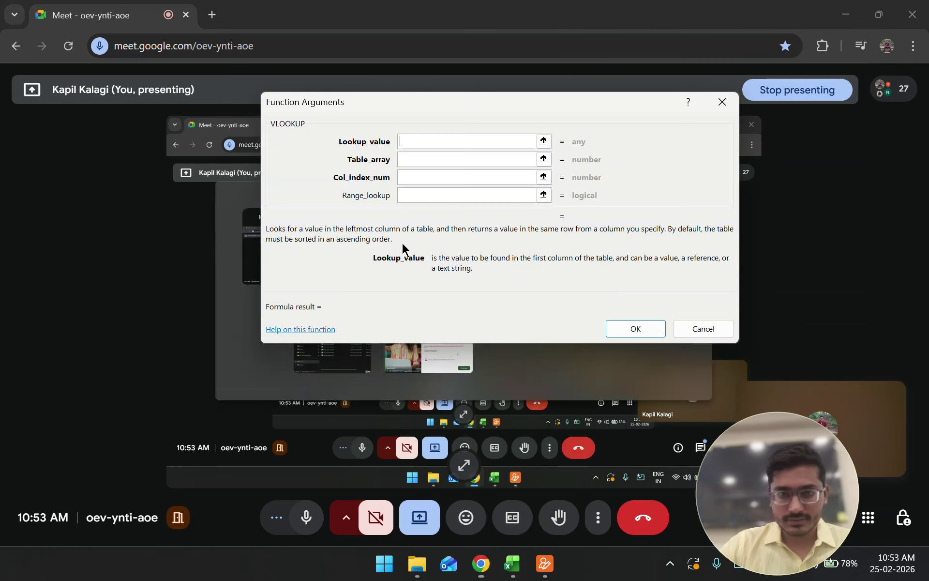
{"action": "left_click", "coordinate": [512, 563]}
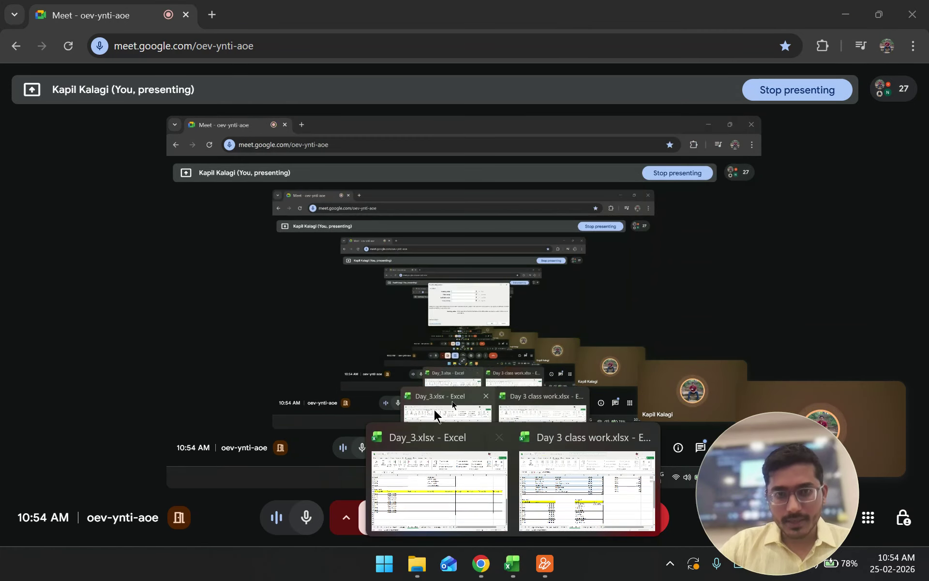
{"action": "left_click", "coordinate": [564, 504]}
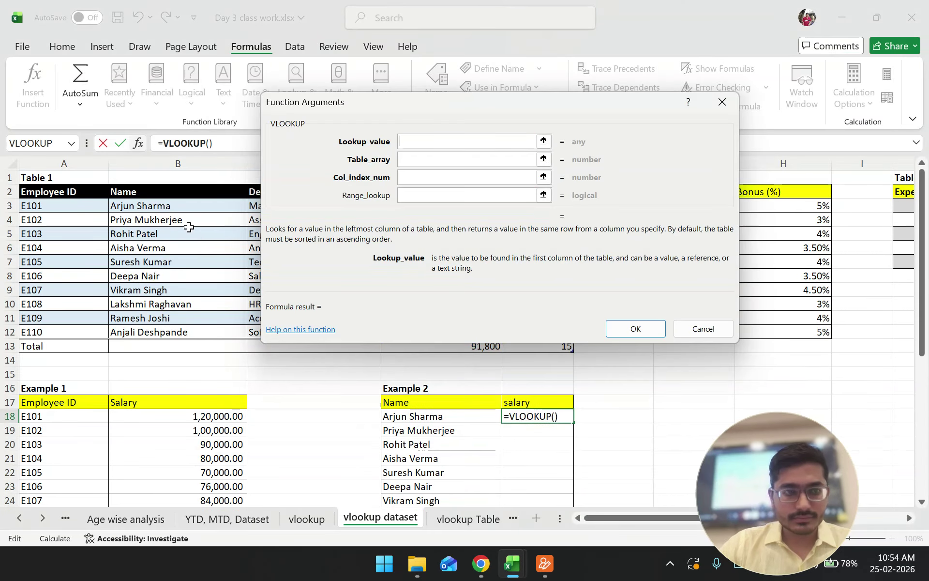
{"action": "left_click_drag", "start_coordinate": [174, 201], "coordinate": [187, 333]}
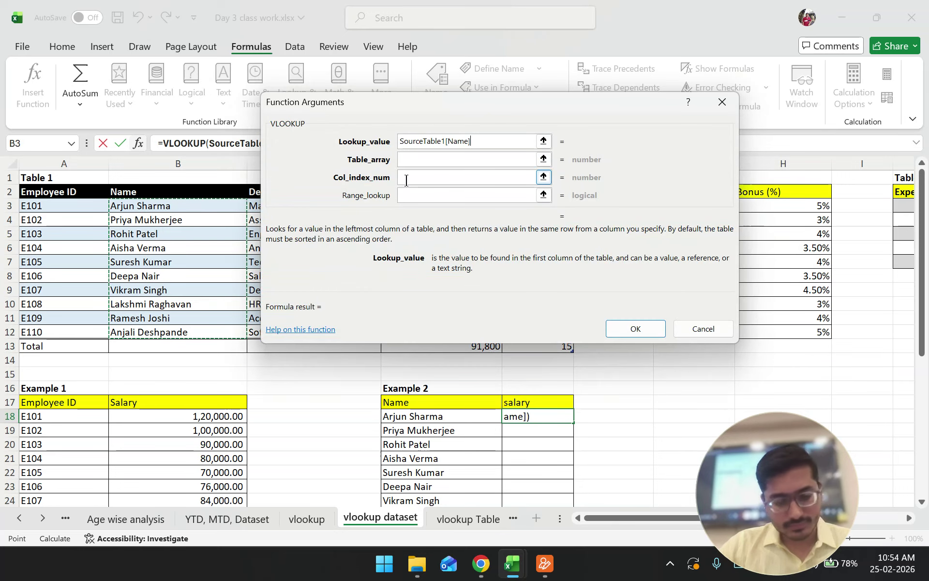
{"action": "left_click", "coordinate": [489, 139]}
{"action": "left_click_drag", "start_coordinate": [489, 139], "coordinate": [350, 143]}
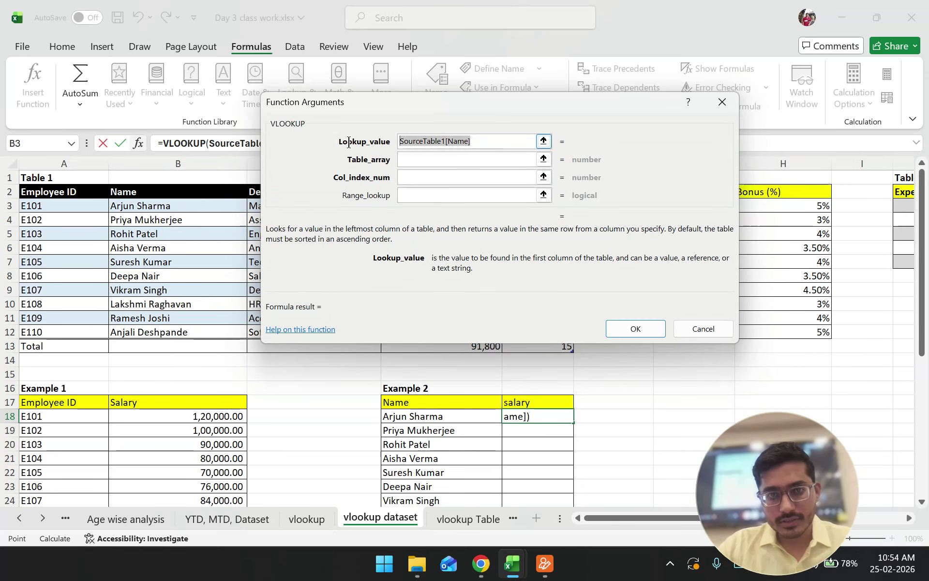
{"action": "key", "text": "BackSpace"}
Set the VLOOKUP's lookup value to Example 2's names, D18:D27
{"action": "scroll", "coordinate": [441, 406], "scroll_direction": "down", "scroll_amount": 2}
{"action": "scroll", "coordinate": [440, 406], "scroll_direction": "up", "scroll_amount": 1}
{"action": "left_click_drag", "start_coordinate": [441, 375], "coordinate": [447, 498]}
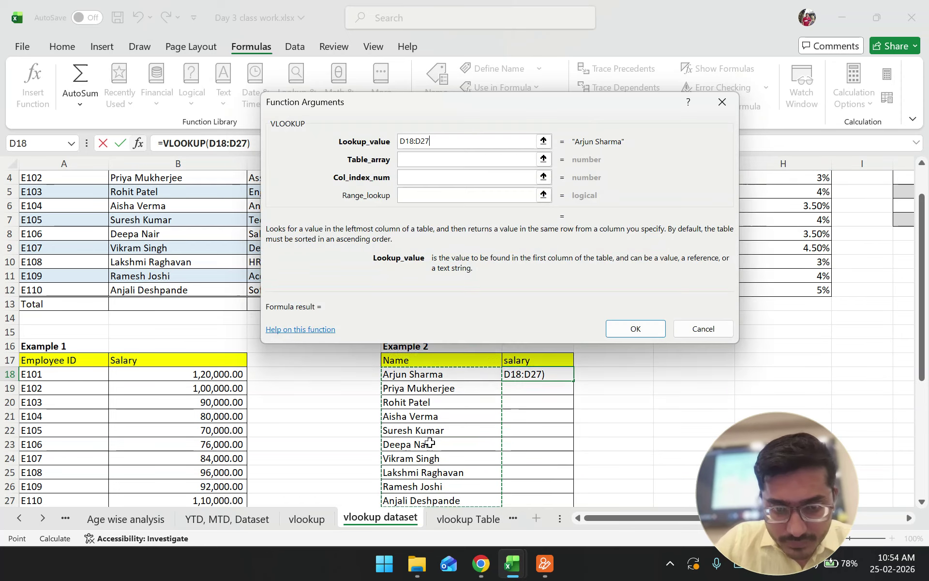
{"action": "scroll", "coordinate": [430, 442], "scroll_direction": "down", "scroll_amount": 1}
Start picking the VLOOKUP's table array and mark the Name and Salary columns of Table 1 with on-screen ink
{"action": "left_click", "coordinate": [417, 159]}
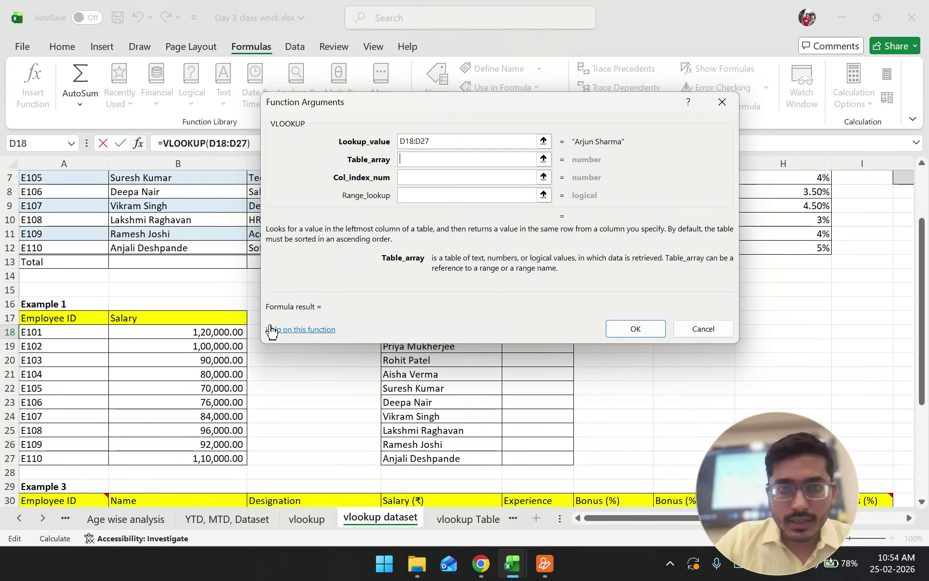
{"action": "scroll", "coordinate": [269, 329], "scroll_direction": "up", "scroll_amount": 2}
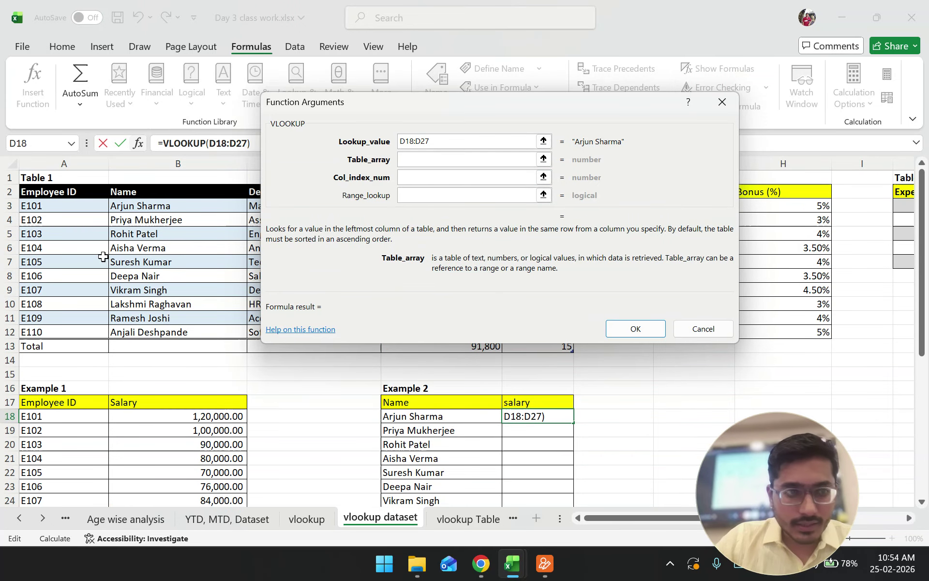
{"action": "left_click", "coordinate": [543, 160]}
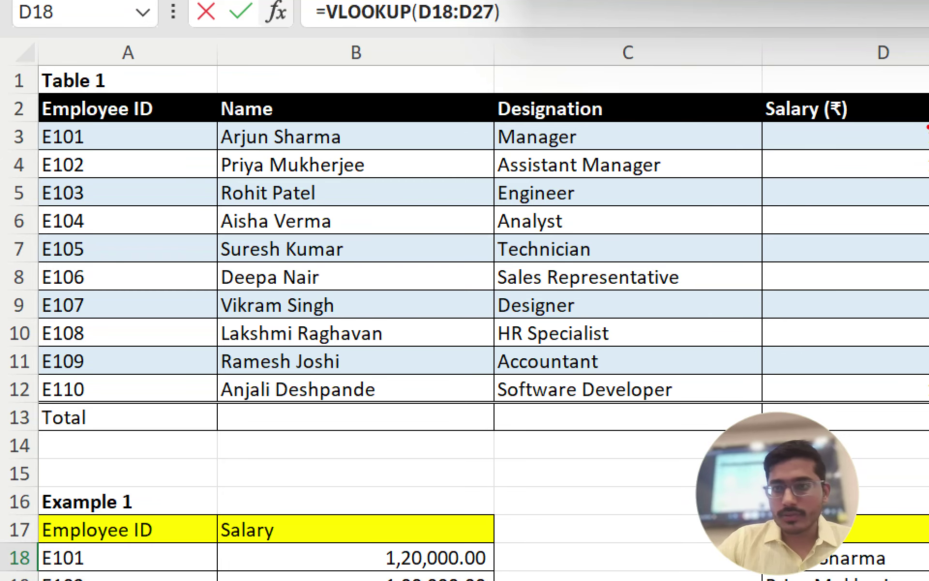
{"action": "left_click_drag", "start_coordinate": [162, 118], "coordinate": [340, 125]}
{"action": "left_click_drag", "start_coordinate": [209, 138], "coordinate": [342, 138]}
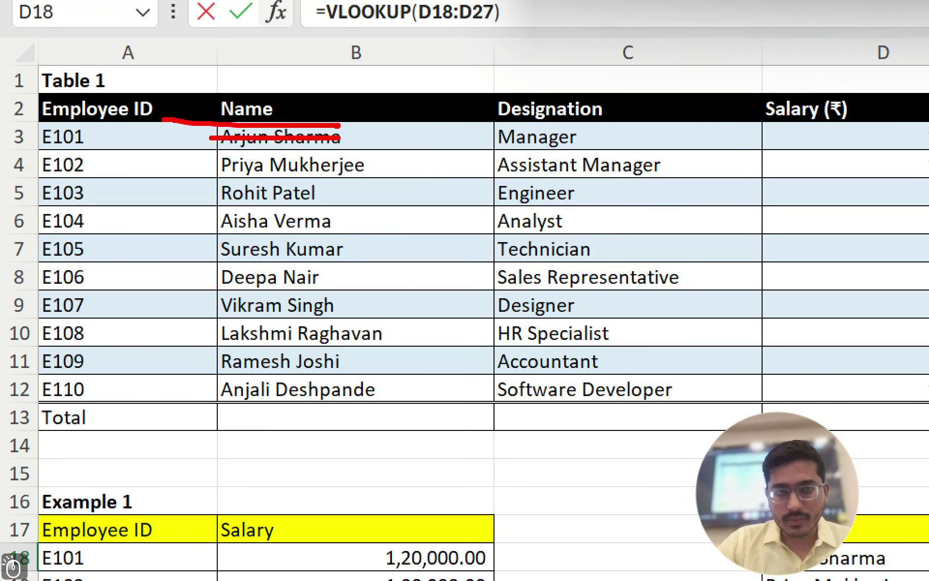
{"action": "left_click_drag", "start_coordinate": [717, 140], "coordinate": [858, 135]}
{"action": "left_click_drag", "start_coordinate": [742, 157], "coordinate": [832, 154]}
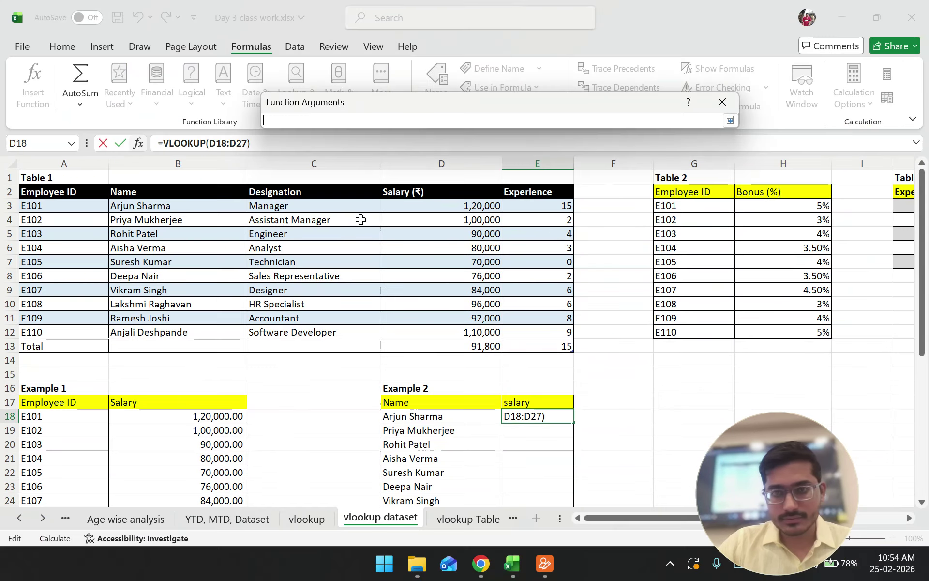
Outline Table 1 in ink, and set the VLOOKUP's table array to its Name through Experience columns, SourceTable1[[Name]:[Experience]]
{"action": "key", "text": "ctrl+1"}
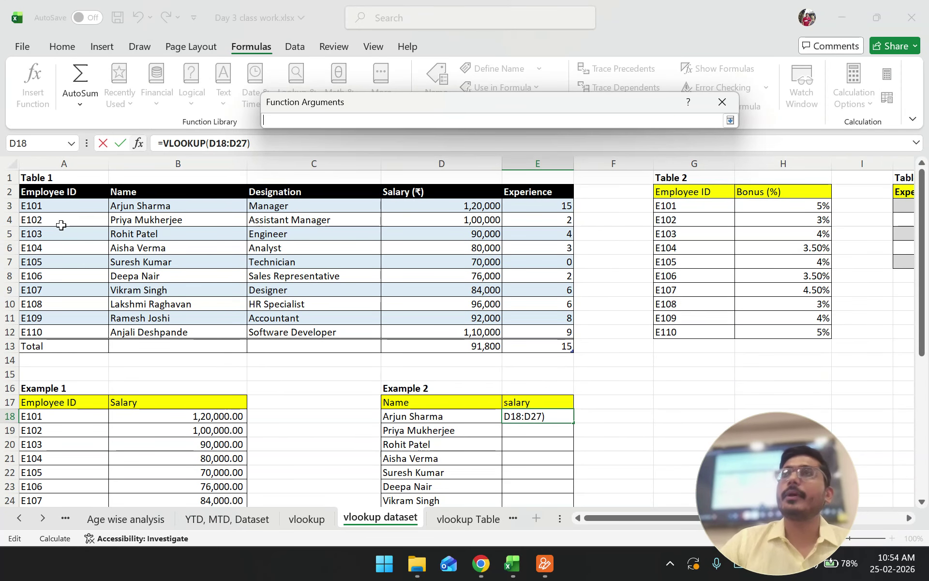
{"action": "key", "text": "ctrl+2"}
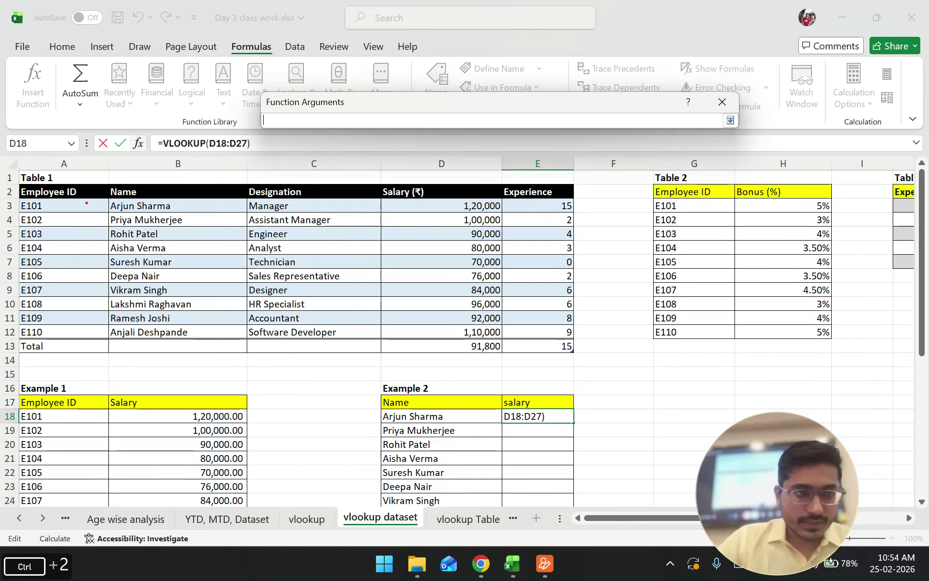
{"action": "left_click_drag", "start_coordinate": [41, 199], "coordinate": [89, 196]}
{"action": "mouse_move", "coordinate": [28, 235]}
{"action": "left_mouse_down"}
{"action": "mouse_move", "coordinate": [24, 352]}
{"action": "mouse_move", "coordinate": [410, 356]}
{"action": "mouse_move", "coordinate": [559, 343]}
{"action": "mouse_move", "coordinate": [545, 203]}
{"action": "mouse_move", "coordinate": [155, 196]}
{"action": "left_mouse_up"}
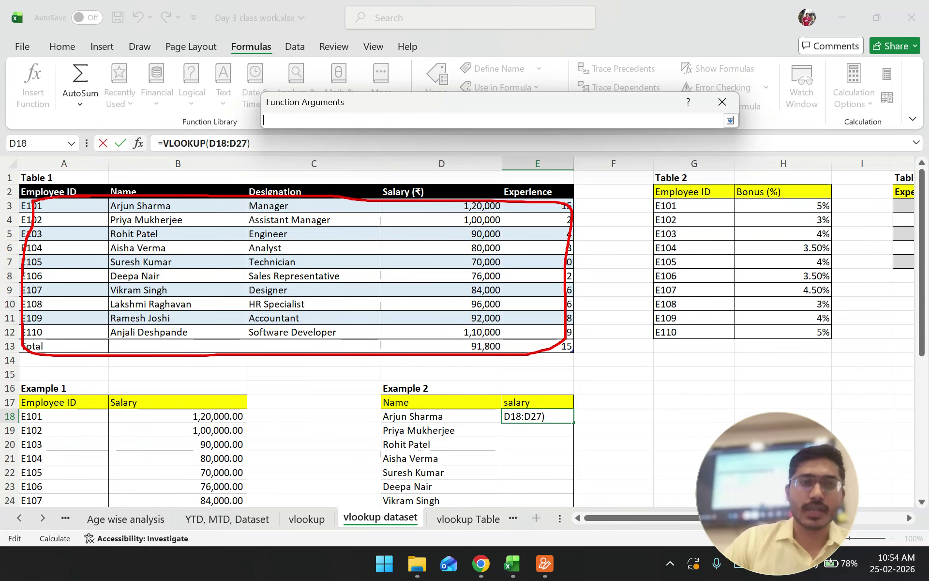
{"action": "left_click_drag", "start_coordinate": [178, 176], "coordinate": [115, 183]}
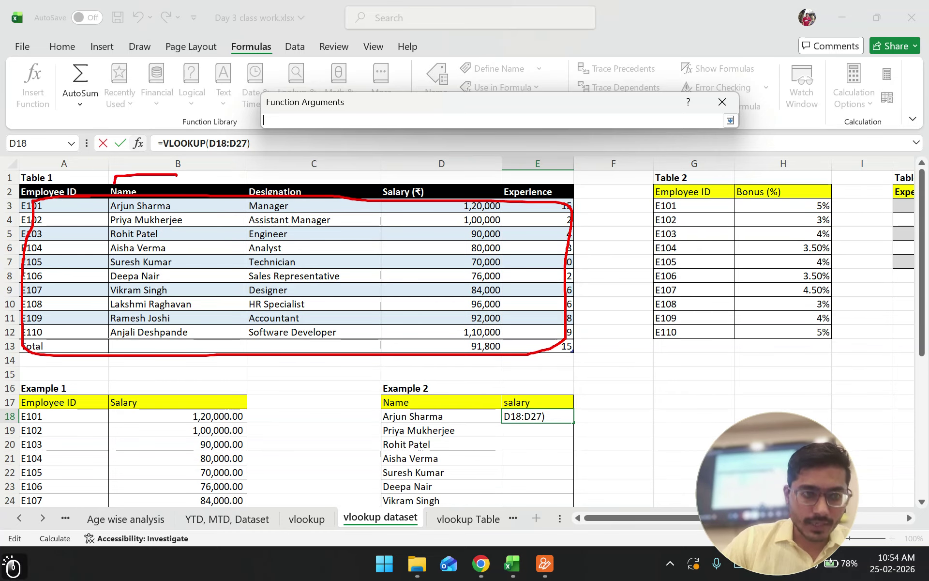
{"action": "mouse_move", "coordinate": [112, 321]}
{"action": "left_mouse_down"}
{"action": "mouse_move", "coordinate": [301, 350]}
{"action": "mouse_move", "coordinate": [590, 348]}
{"action": "left_mouse_up"}
{"action": "left_click_drag", "start_coordinate": [595, 191], "coordinate": [152, 176]}
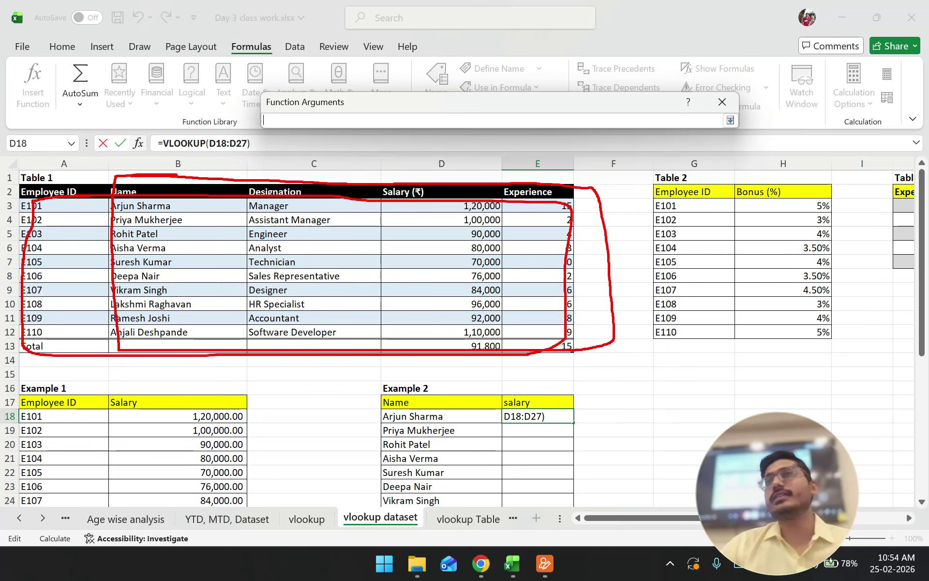
{"action": "key", "text": "Escape"}
{"action": "left_click_drag", "start_coordinate": [154, 210], "coordinate": [515, 332]}
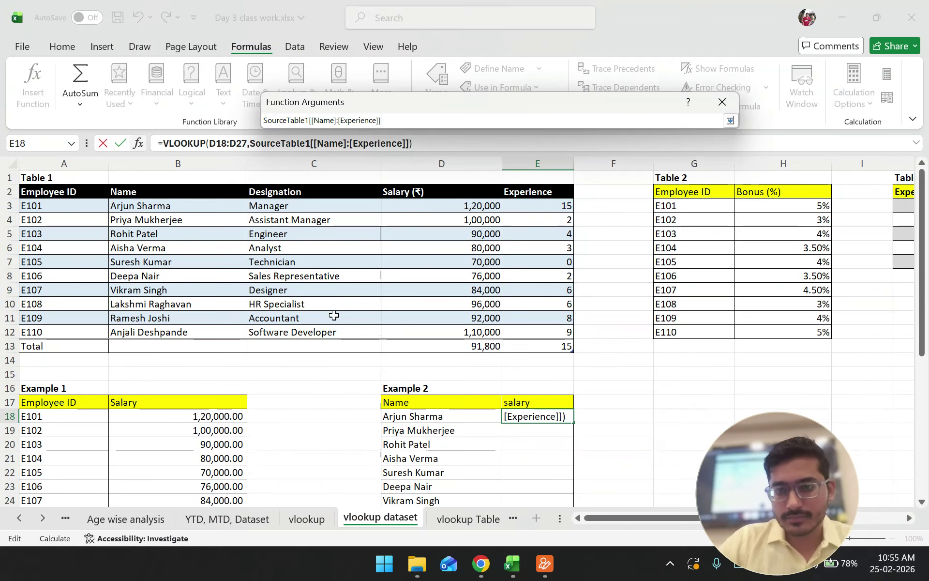
{"action": "left_click", "coordinate": [730, 120]}
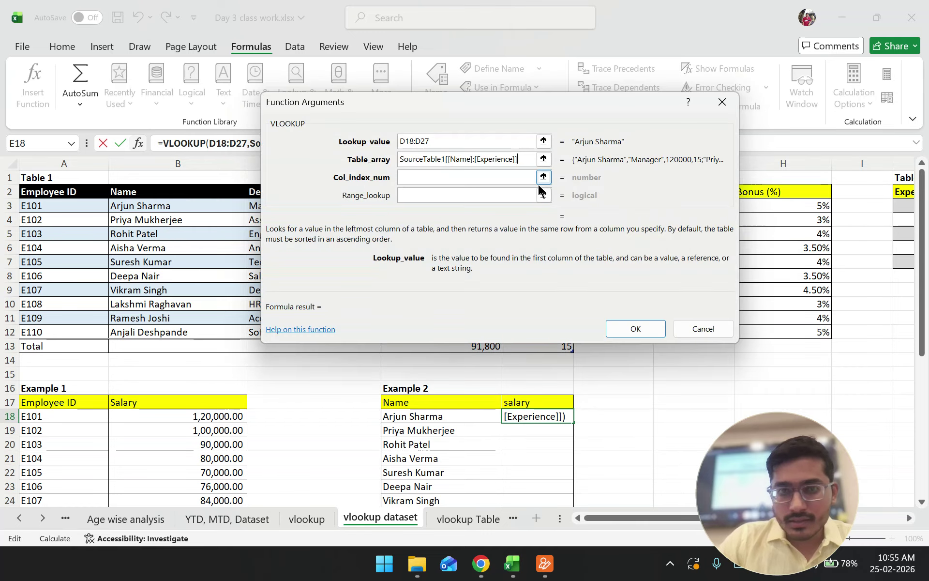
Number Table 1's columns in ink from Name as 1 to Experience as 4 and underline Salary's number to work out the column index
{"action": "left_click", "coordinate": [454, 176]}
{"action": "left_click", "coordinate": [543, 177]}
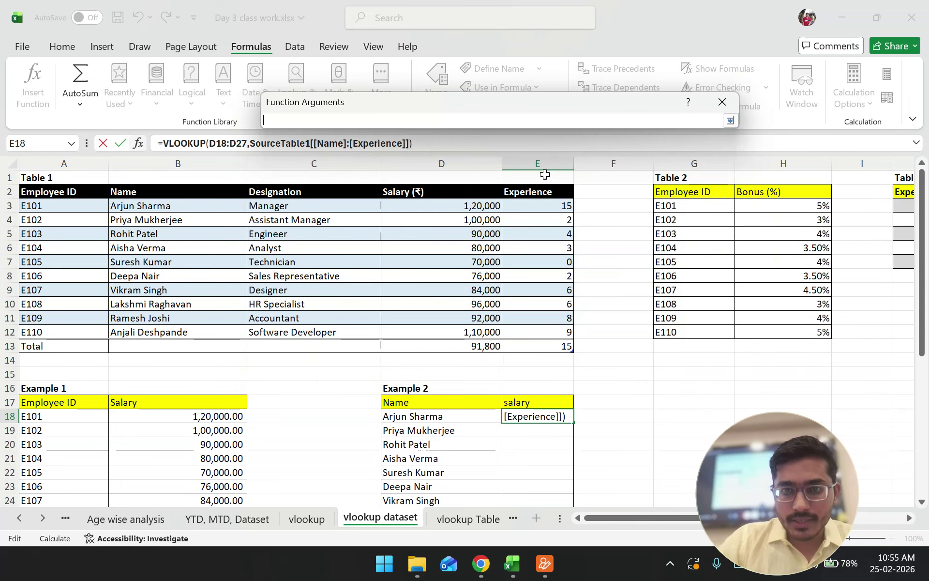
{"action": "key", "text": "ctrl"}
{"action": "key", "text": "ctrl"}
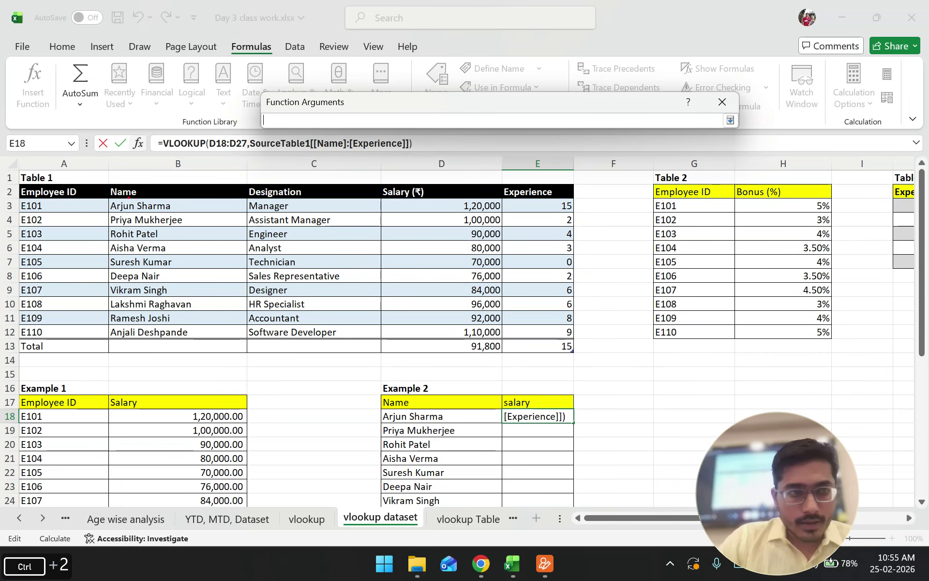
{"action": "mouse_move", "coordinate": [114, 190]}
{"action": "left_mouse_down"}
{"action": "mouse_move", "coordinate": [152, 198]}
{"action": "mouse_move", "coordinate": [124, 181]}
{"action": "left_mouse_up"}
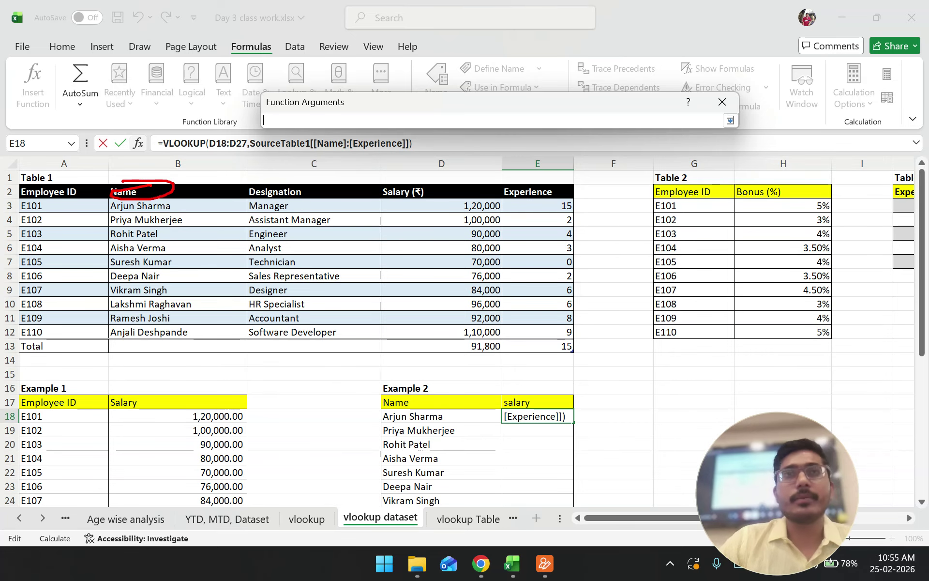
{"action": "left_click_drag", "start_coordinate": [187, 245], "coordinate": [197, 286]}
{"action": "mouse_move", "coordinate": [243, 265]}
{"action": "left_mouse_down"}
{"action": "mouse_move", "coordinate": [251, 254]}
{"action": "mouse_move", "coordinate": [269, 289]}
{"action": "mouse_move", "coordinate": [312, 288]}
{"action": "left_mouse_up"}
{"action": "left_click_drag", "start_coordinate": [414, 249], "coordinate": [446, 238]}
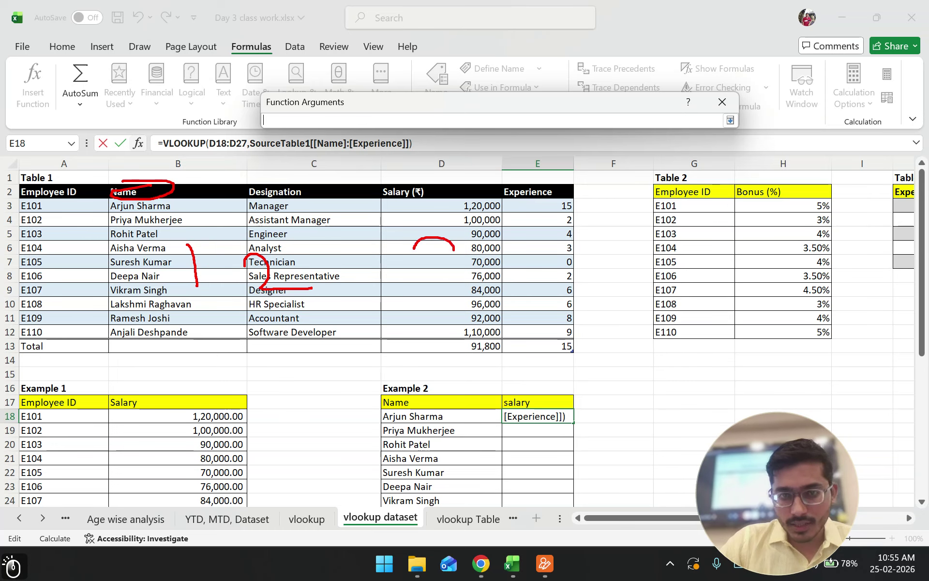
{"action": "left_click_drag", "start_coordinate": [538, 237], "coordinate": [544, 273]}
{"action": "left_click_drag", "start_coordinate": [546, 261], "coordinate": [543, 277]}
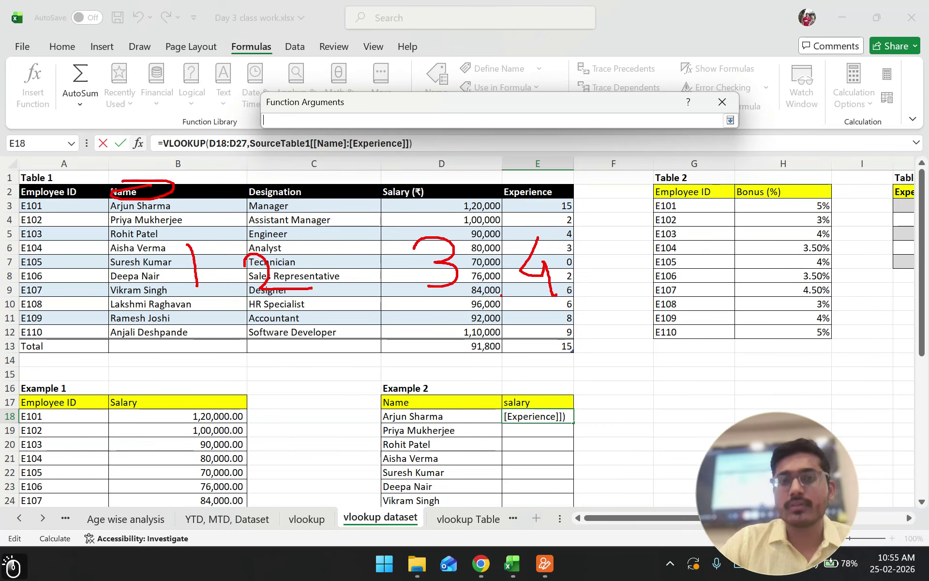
{"action": "left_click_drag", "start_coordinate": [398, 305], "coordinate": [461, 310]}
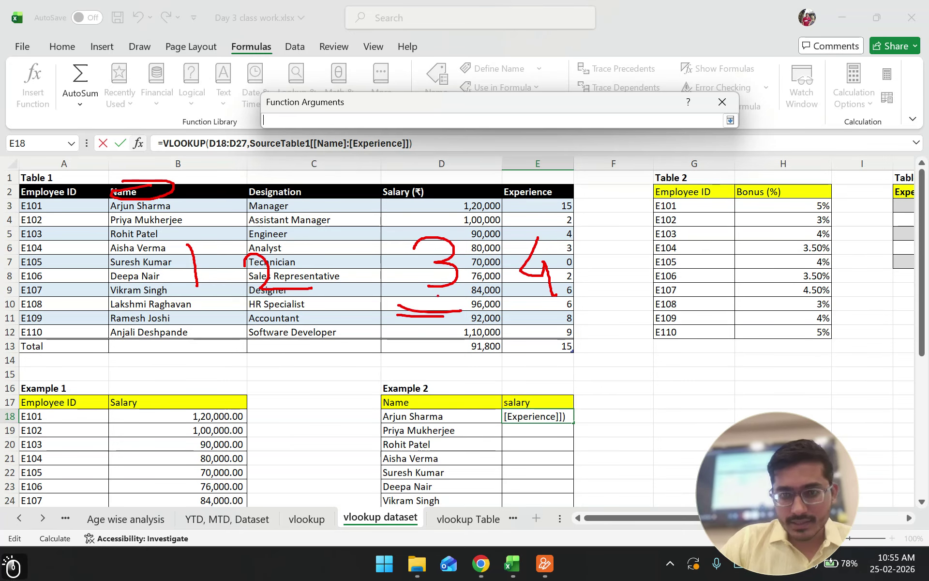
{"action": "key", "text": "Escape"}
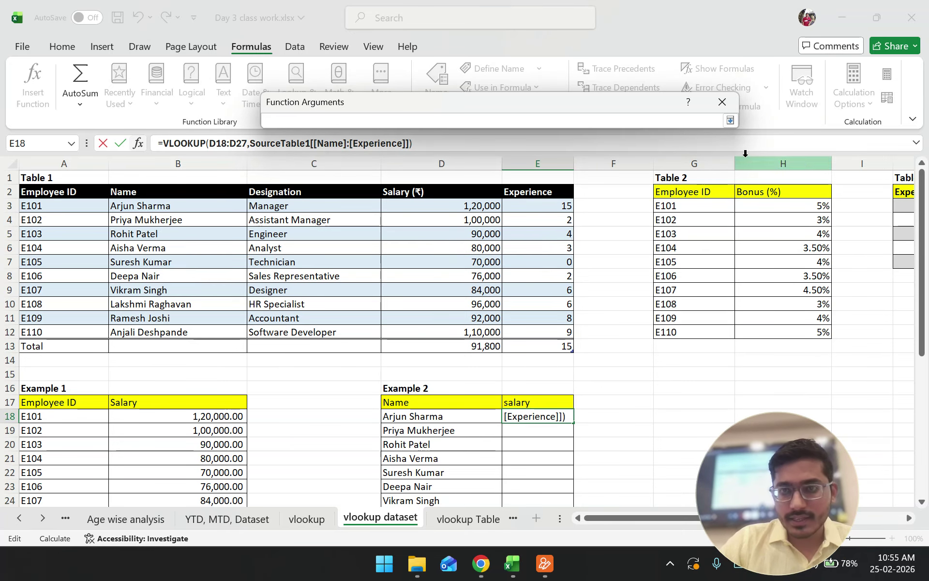
Set the VLOOKUP's column index number to 3 and enter the formula in Example 2's salary column without a range lookup
{"action": "left_click", "coordinate": [730, 120]}
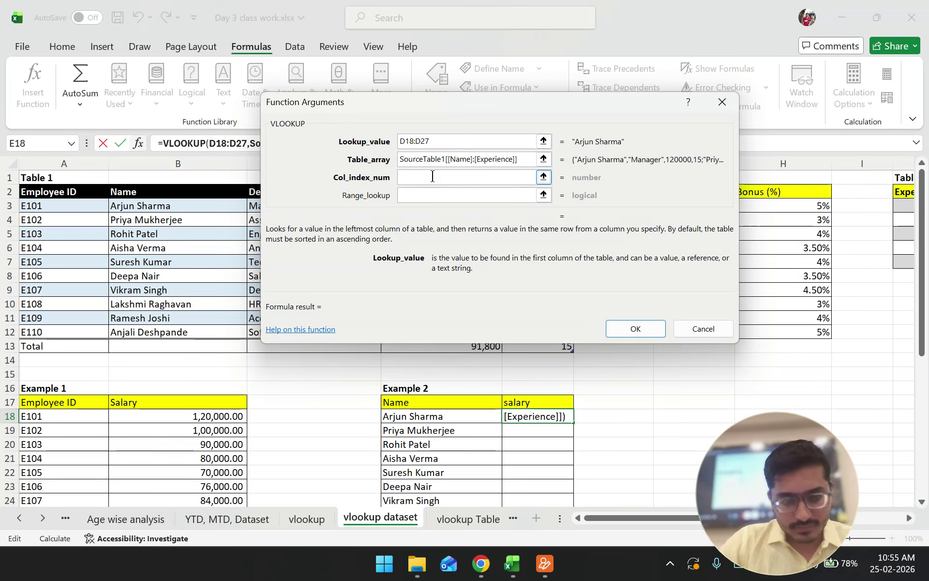
{"action": "type", "text": "3"}
{"action": "left_click", "coordinate": [642, 324]}
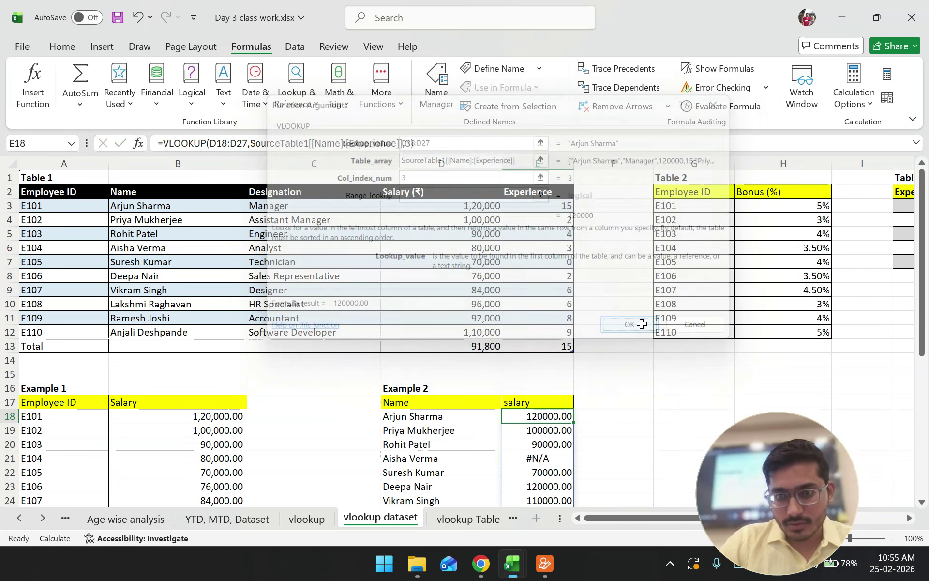
Circle Example 2's results in ink and underline the two rows with lookup errors
{"action": "scroll", "coordinate": [642, 324], "scroll_direction": "down", "scroll_amount": 3}
{"action": "key", "text": "ctrl+1"}
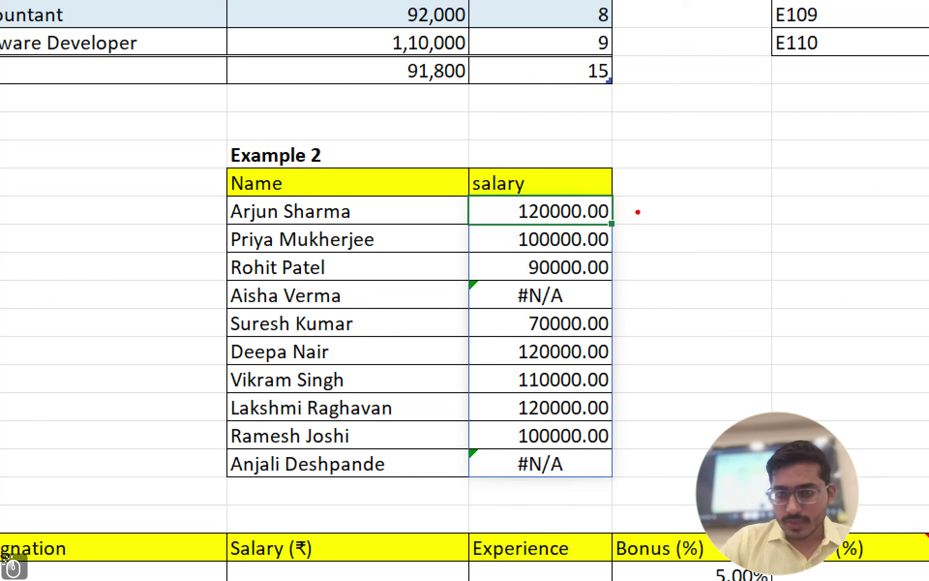
{"action": "mouse_move", "coordinate": [439, 137]}
{"action": "left_mouse_down"}
{"action": "mouse_move", "coordinate": [269, 503]}
{"action": "mouse_move", "coordinate": [440, 174]}
{"action": "left_mouse_up"}
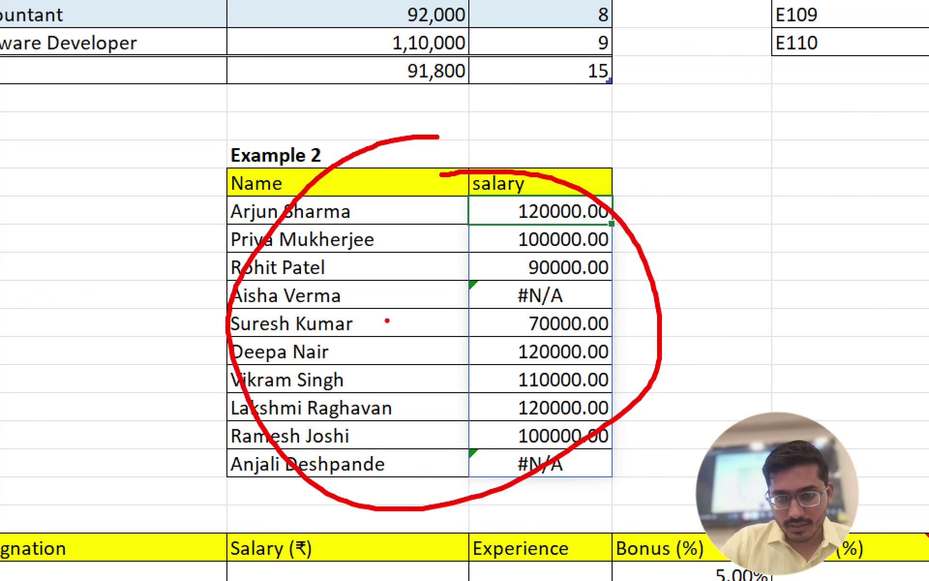
{"action": "left_click_drag", "start_coordinate": [259, 315], "coordinate": [519, 306]}
{"action": "left_click_drag", "start_coordinate": [352, 489], "coordinate": [577, 482]}
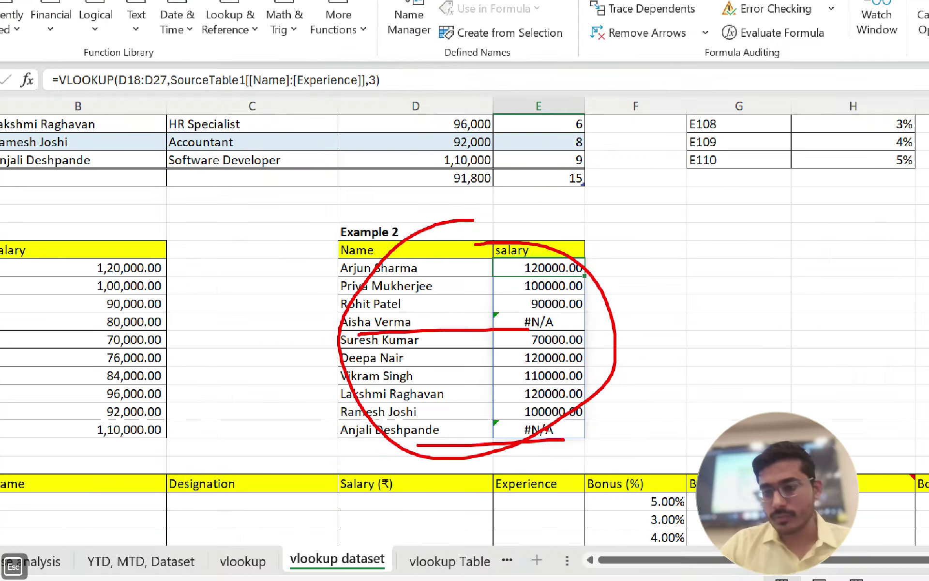
{"action": "key", "text": "Escape"}
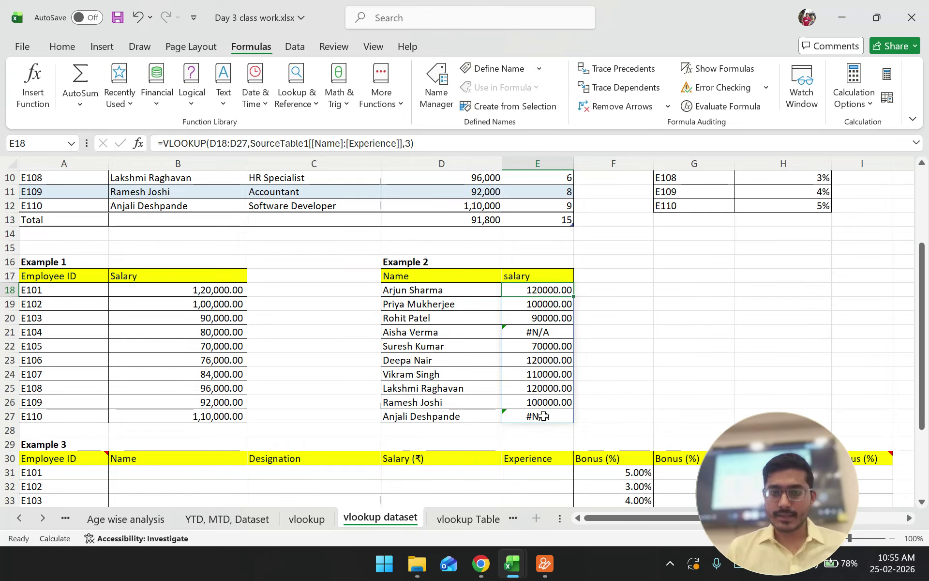
Compare Example 2's returned salaries with the source values in Table 1
{"action": "left_click", "coordinate": [556, 388]}
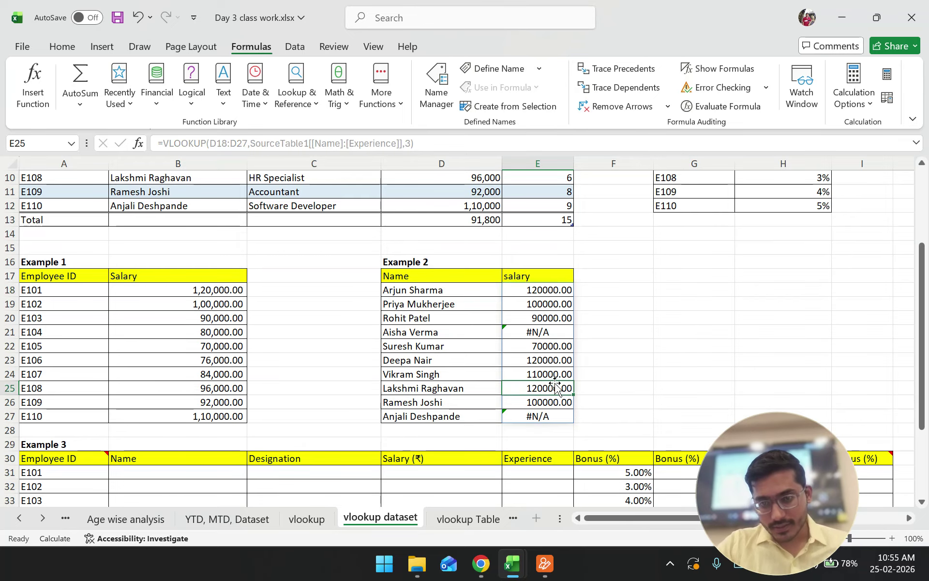
{"action": "scroll", "coordinate": [591, 380], "scroll_direction": "up", "scroll_amount": 3}
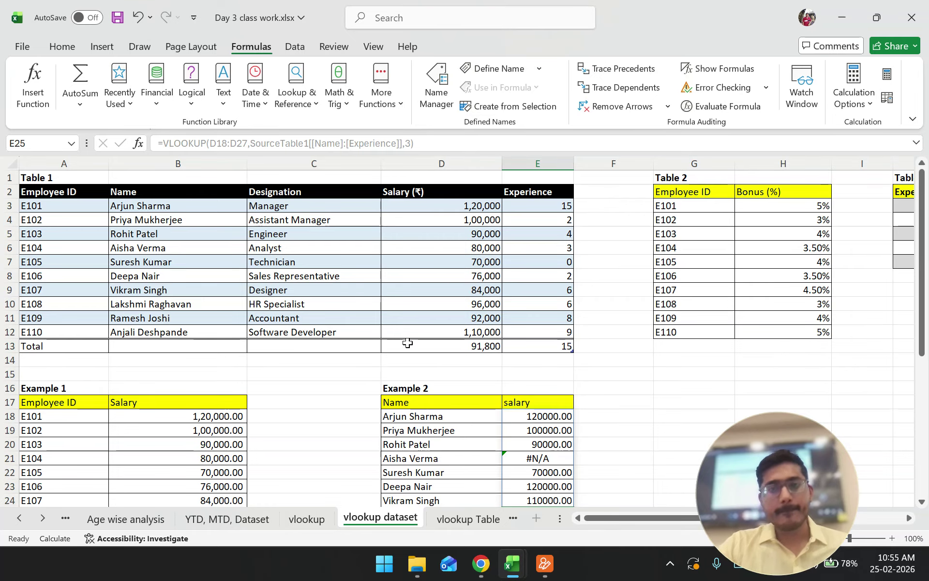
{"action": "scroll", "coordinate": [408, 343], "scroll_direction": "down", "scroll_amount": 3}
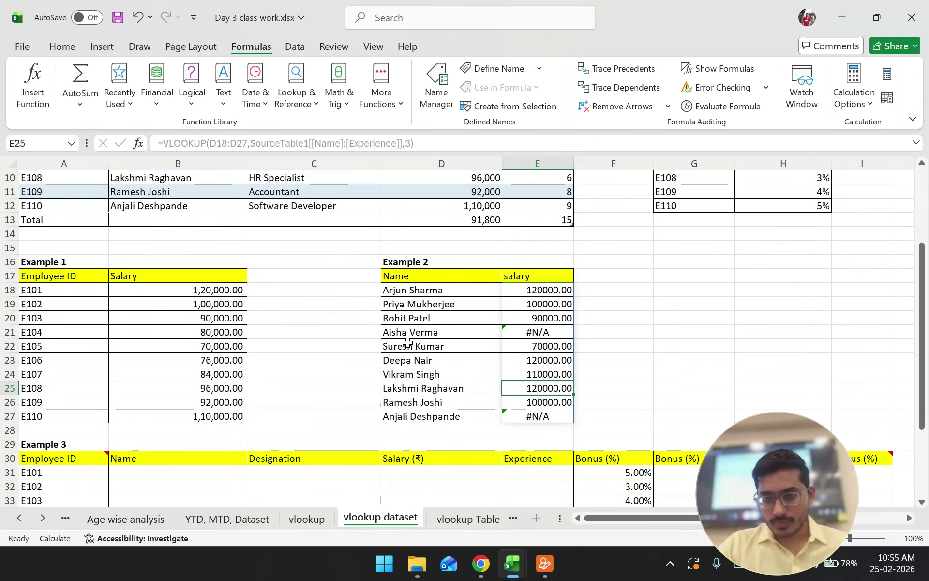
{"action": "scroll", "coordinate": [408, 343], "scroll_direction": "up", "scroll_amount": 2}
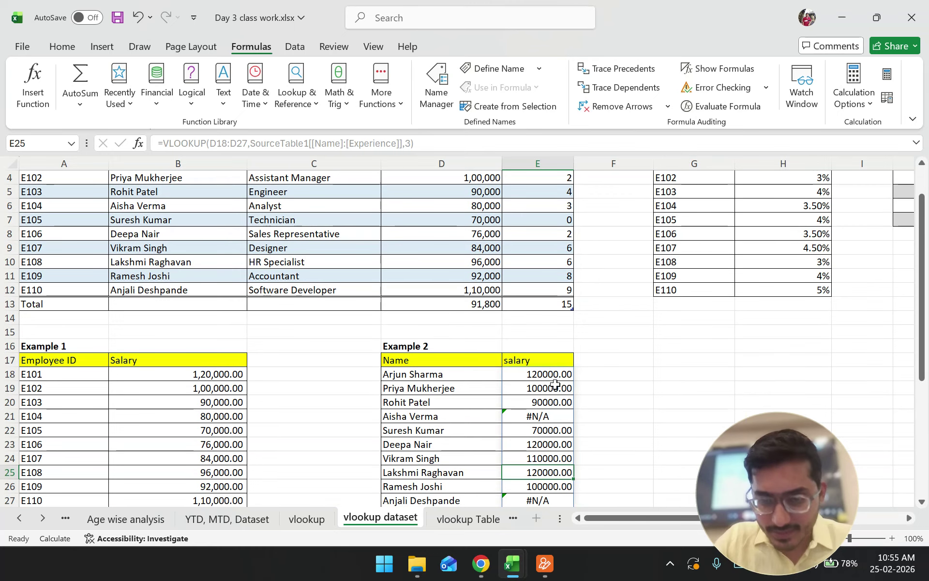
Open the formula in E18 for review and check its lookup value argument, D18:D27, against Example 2's names
{"action": "left_click", "coordinate": [552, 379]}
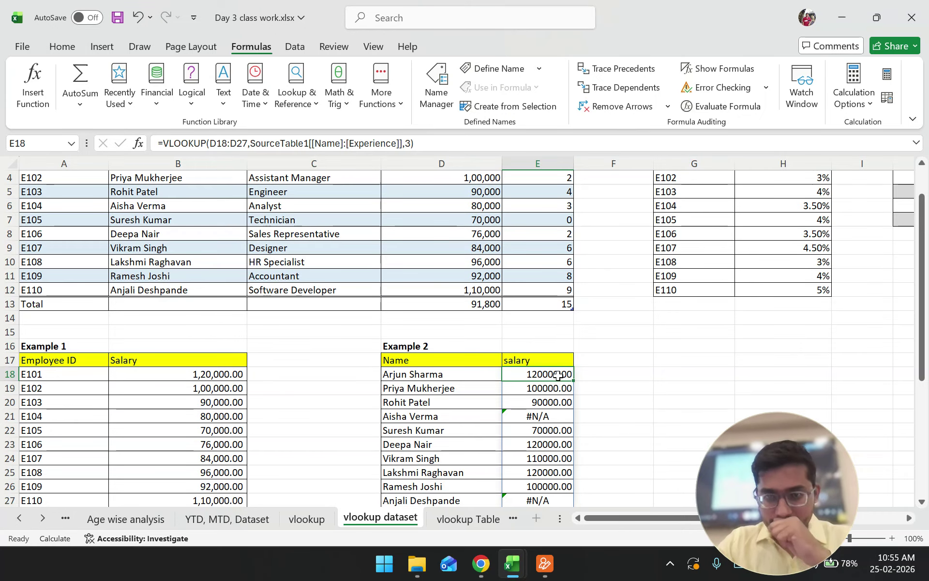
{"action": "left_click", "coordinate": [200, 143]}
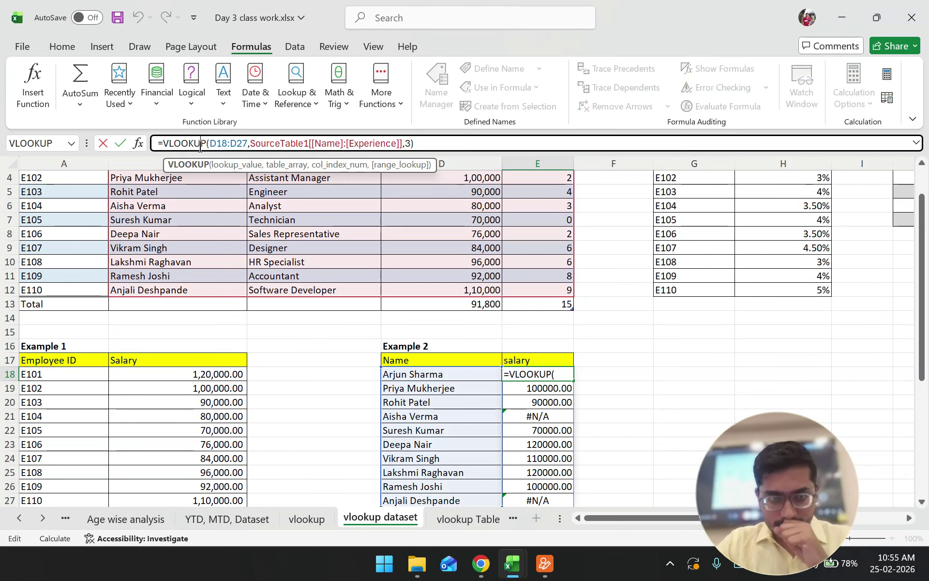
{"action": "left_click", "coordinate": [233, 166]}
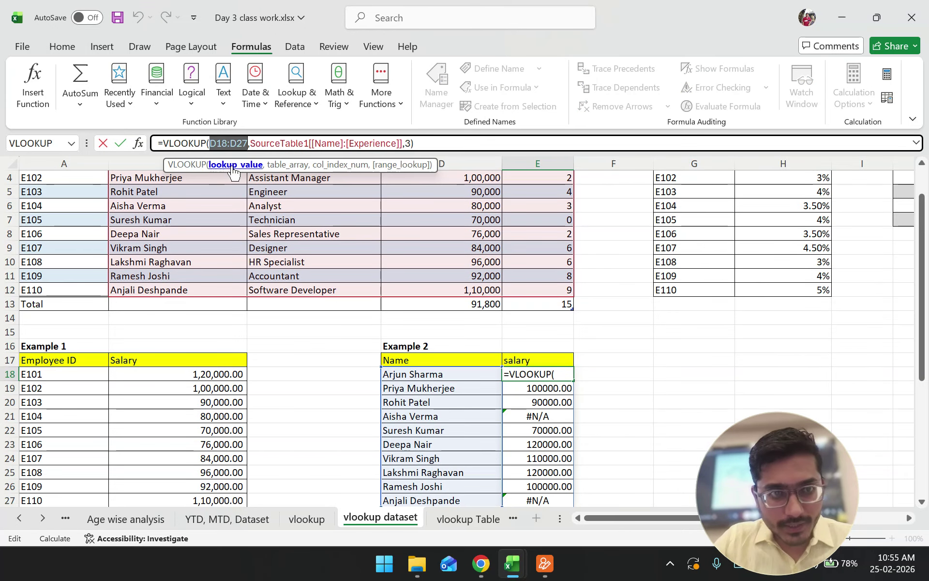
{"action": "key", "text": "ctrl+1"}
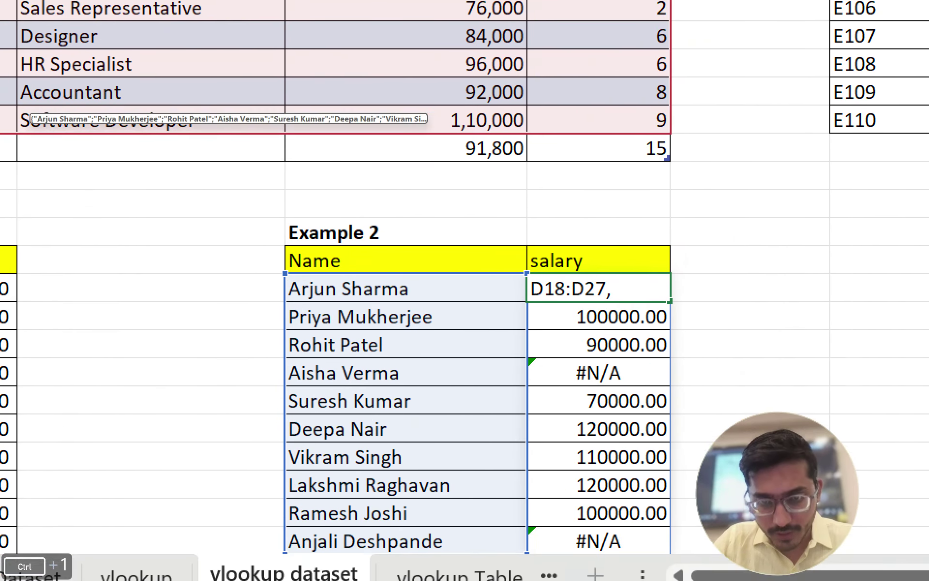
{"action": "left_click", "coordinate": [480, 457]}
{"action": "mouse_move", "coordinate": [459, 247]}
{"action": "left_mouse_down"}
{"action": "mouse_move", "coordinate": [286, 494]}
{"action": "mouse_move", "coordinate": [398, 215]}
{"action": "left_mouse_up"}
{"action": "key", "text": "Escape"}
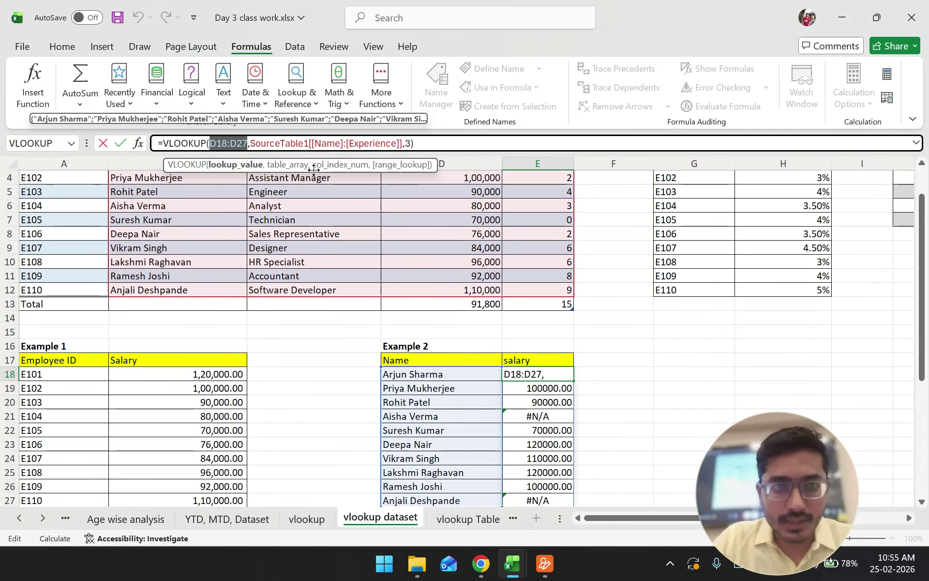
Check the table array argument SourceTable1[[Name]:[Experience]] against Table 1, mark it in ink, and leave E18's formula without changes
{"action": "left_click", "coordinate": [296, 166]}
{"action": "scroll", "coordinate": [297, 166], "scroll_direction": "up", "scroll_amount": 1}
{"action": "key", "text": "ctrl+1"}
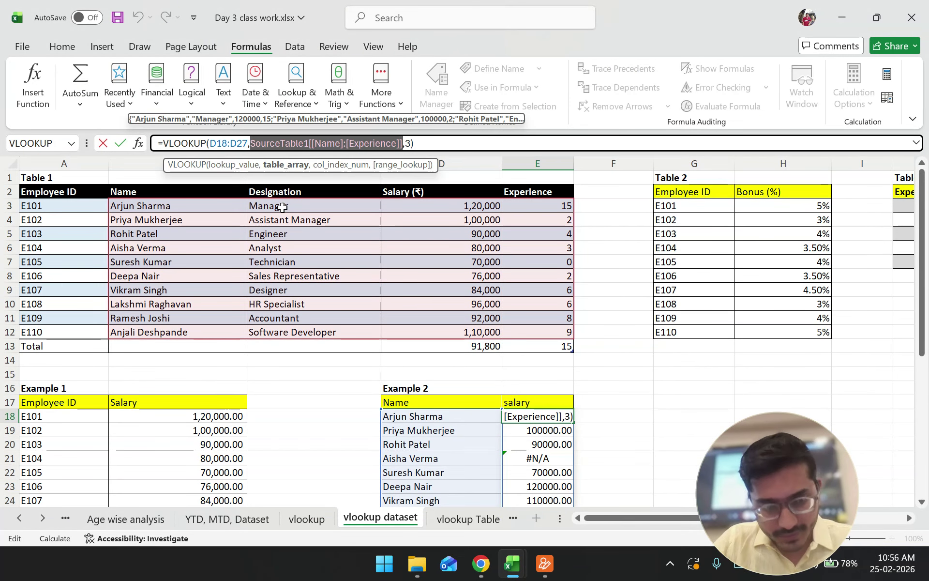
{"action": "key", "text": "ctrl+2"}
{"action": "left_click_drag", "start_coordinate": [168, 236], "coordinate": [176, 279]}
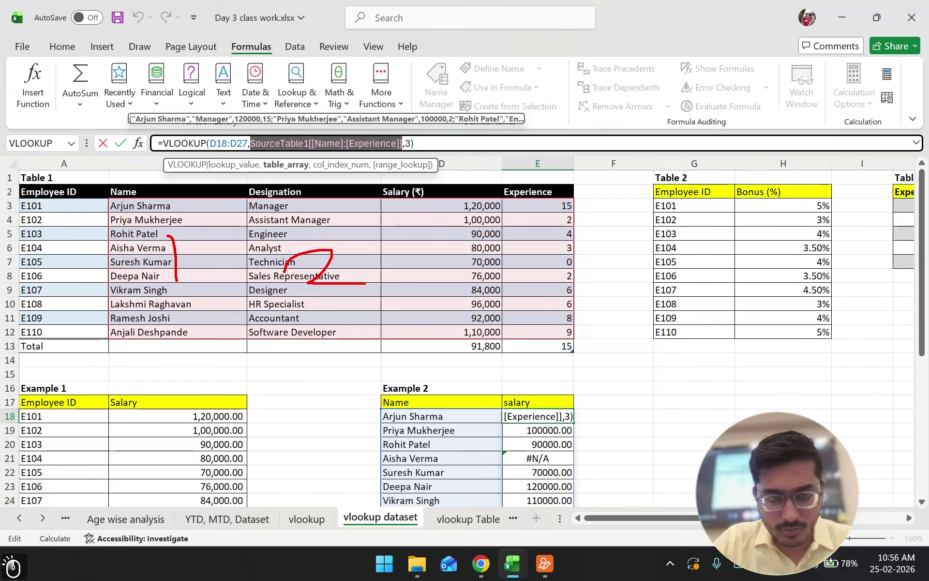
{"action": "key", "text": "Escape"}
{"action": "left_click", "coordinate": [656, 420]}
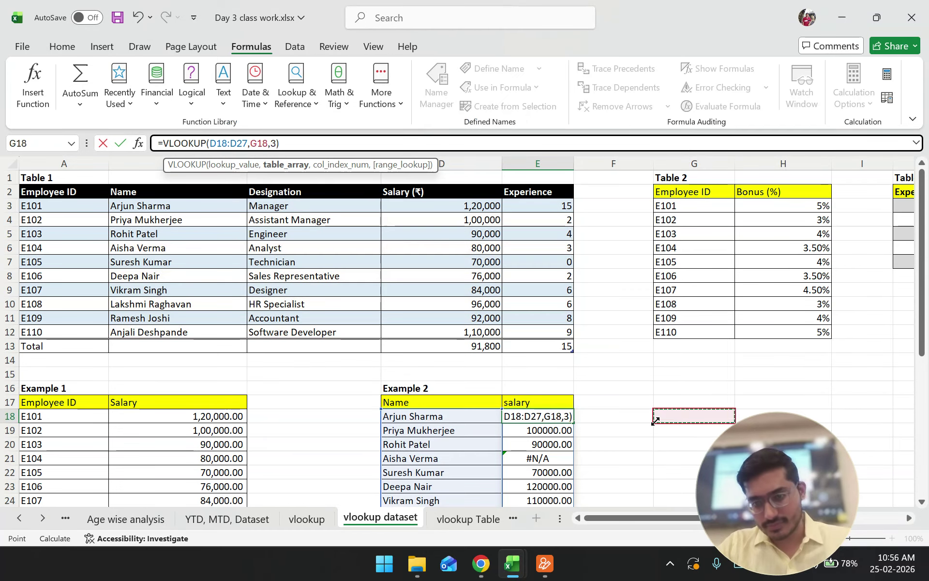
{"action": "key", "text": "Escape"}
Compare Example 2's entries in rows 20 and 21 with the source salaries in Table 1
{"action": "scroll", "coordinate": [635, 405], "scroll_direction": "down", "scroll_amount": 2}
{"action": "left_click_drag", "start_coordinate": [437, 332], "coordinate": [542, 360]}
{"action": "left_click", "coordinate": [617, 360]}
{"action": "left_click_drag", "start_coordinate": [554, 359], "coordinate": [554, 360]}
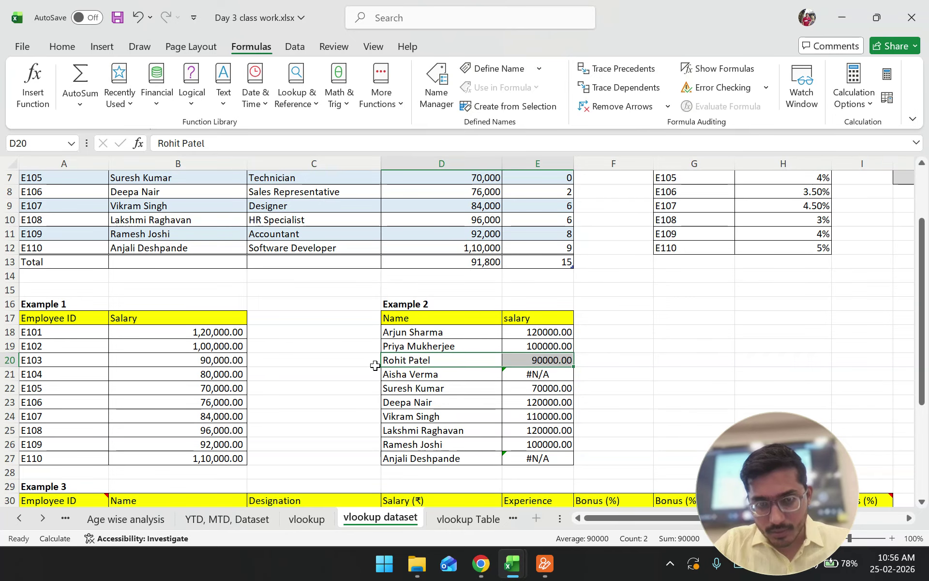
{"action": "scroll", "coordinate": [323, 377], "scroll_direction": "up", "scroll_amount": 2}
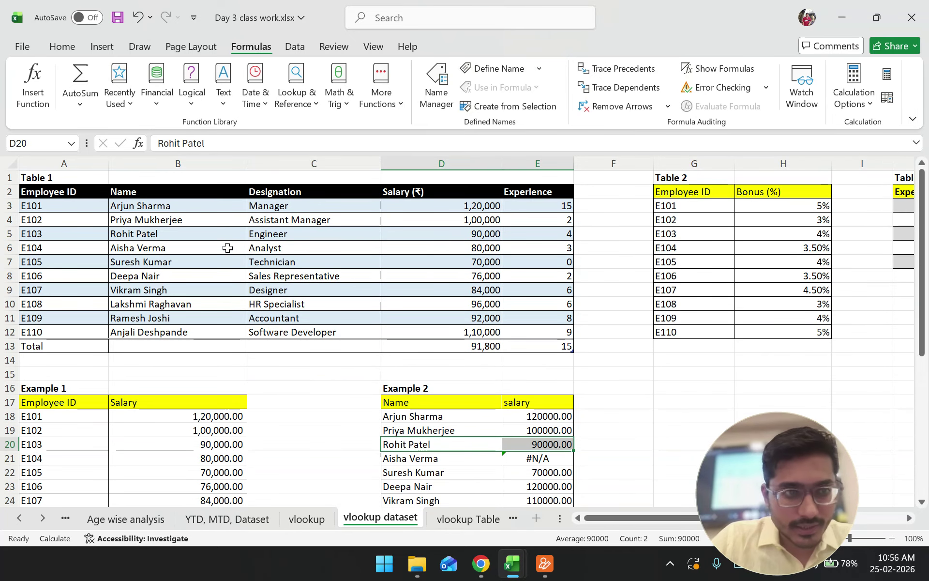
{"action": "left_click_drag", "start_coordinate": [209, 236], "coordinate": [436, 241]}
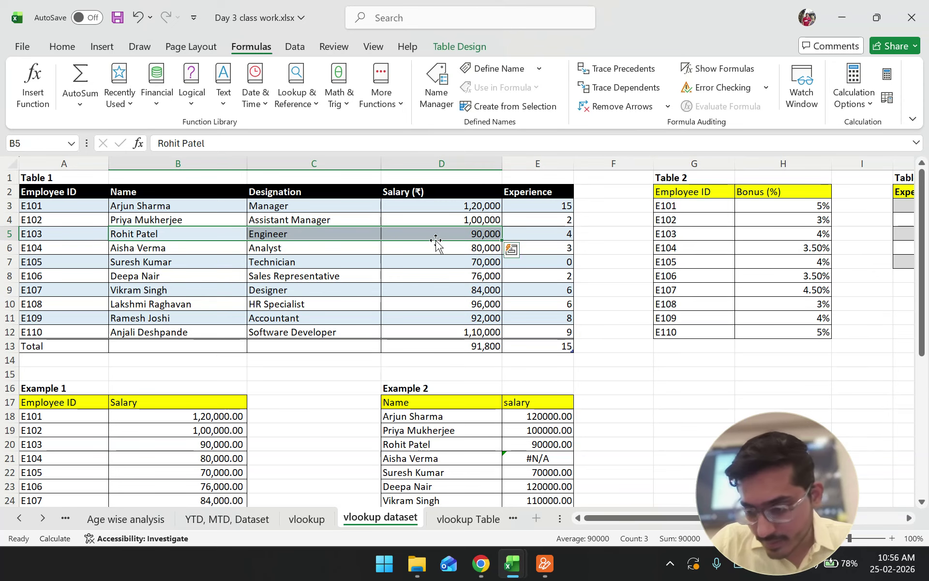
{"action": "scroll", "coordinate": [436, 240], "scroll_direction": "down", "scroll_amount": 3}
{"action": "left_click_drag", "start_coordinate": [436, 374], "coordinate": [537, 374]}
{"action": "left_click_drag", "start_coordinate": [457, 332], "coordinate": [532, 332]}
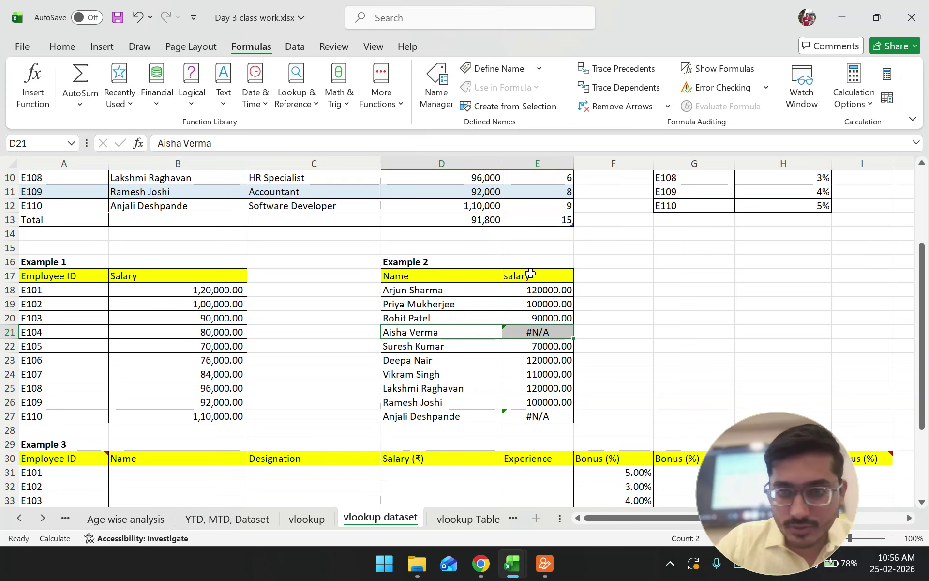
Set the range lookup argument of the VLOOKUP in E18 to False for an exact match
{"action": "left_click", "coordinate": [541, 287]}
{"action": "left_click", "coordinate": [137, 143]}
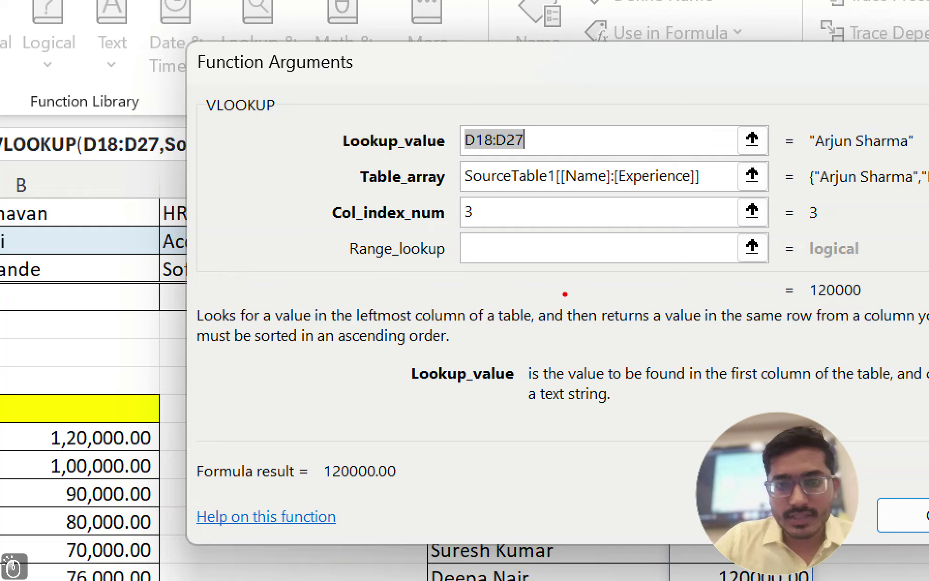
{"action": "mouse_move", "coordinate": [336, 275]}
{"action": "left_mouse_down"}
{"action": "mouse_move", "coordinate": [806, 266]}
{"action": "mouse_move", "coordinate": [600, 217]}
{"action": "mouse_move", "coordinate": [339, 220]}
{"action": "mouse_move", "coordinate": [347, 269]}
{"action": "left_mouse_up"}
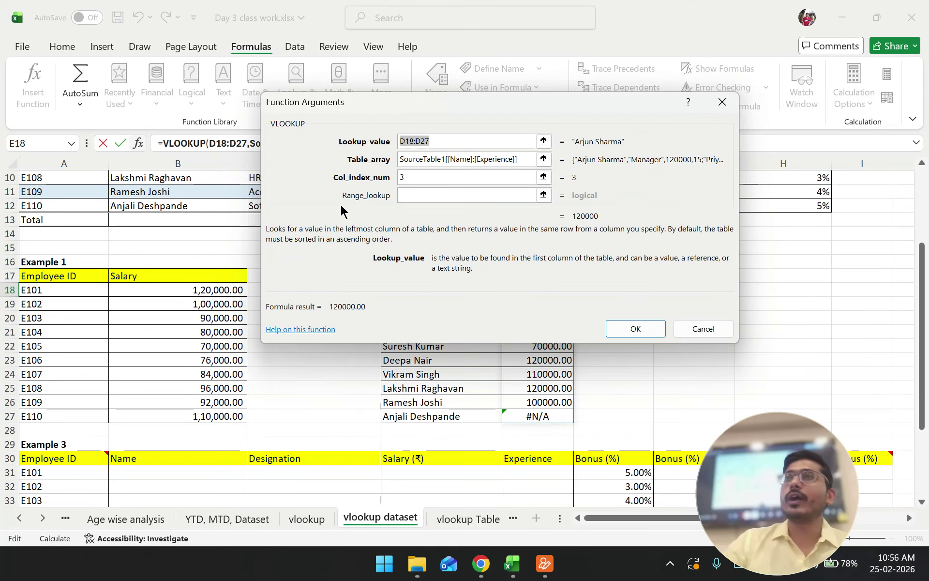
{"action": "left_click", "coordinate": [413, 196]}
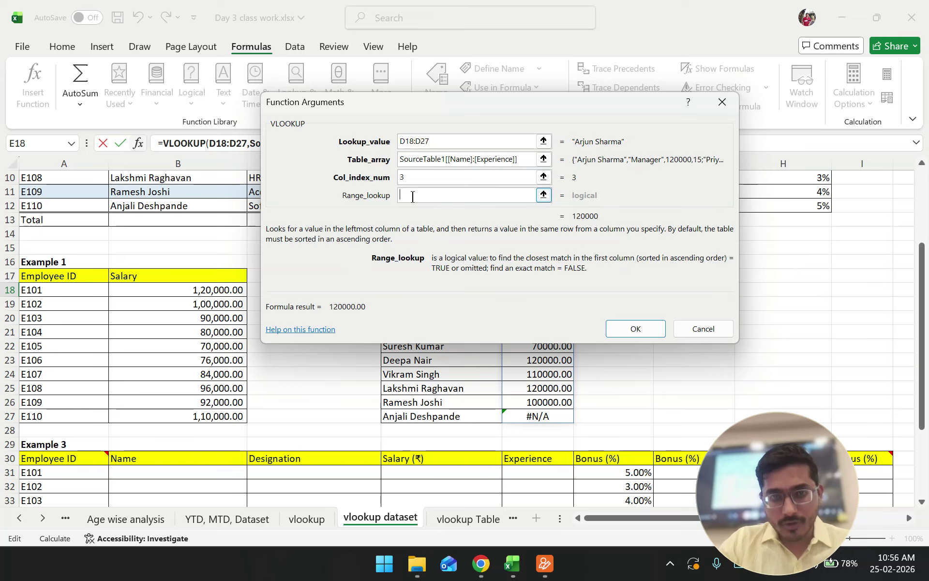
{"action": "type", "text": "Fa"}
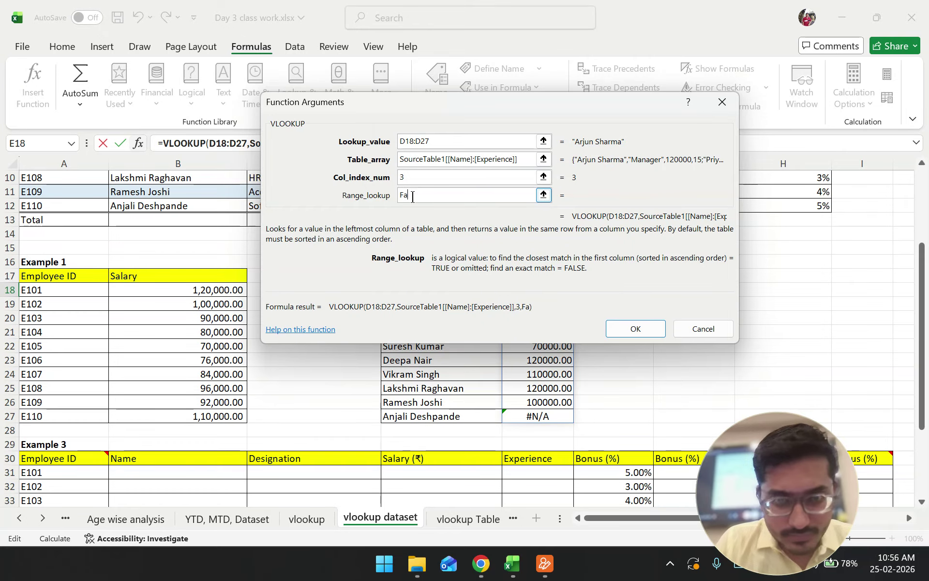
{"action": "type", "text": "lse"}
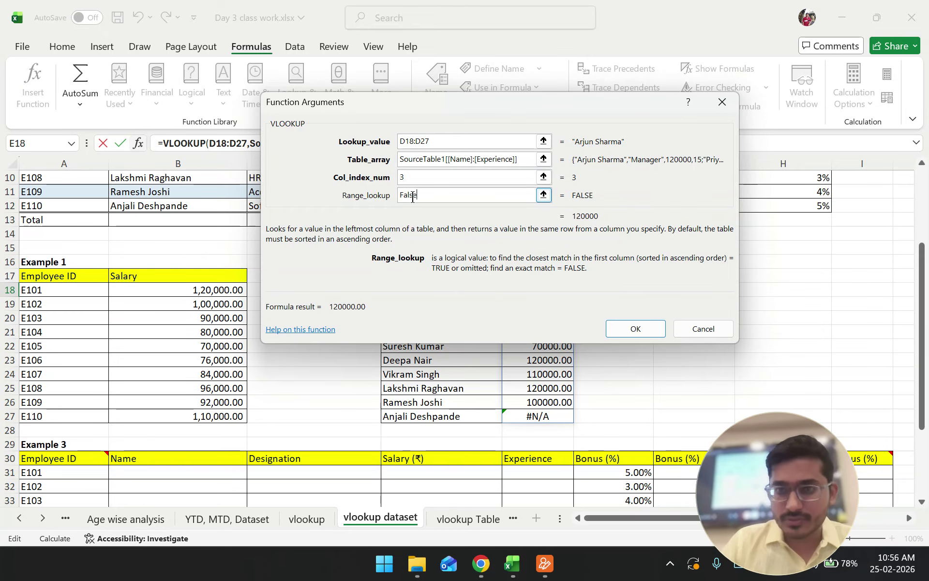
{"action": "key", "text": "Return"}
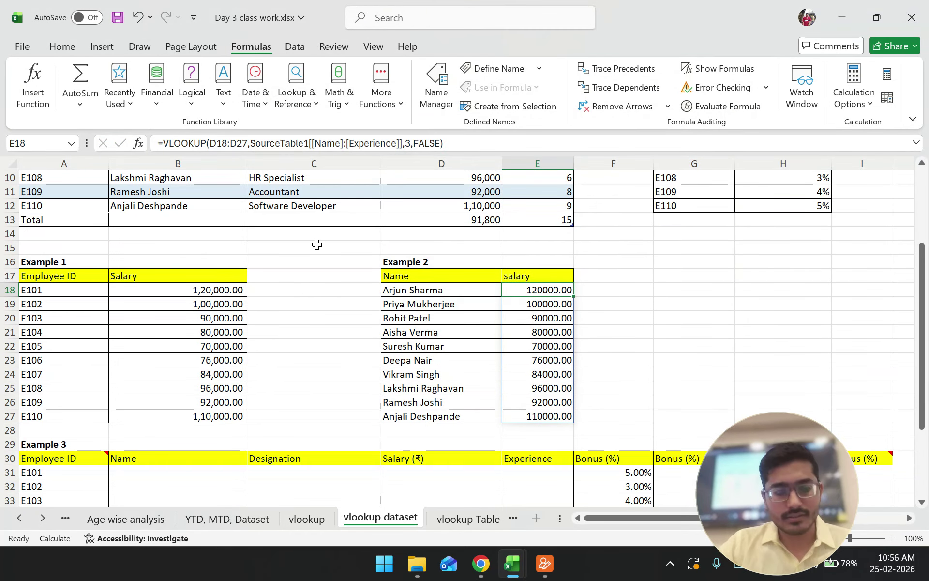
Circle Example 2's recalculated names and salaries in ink, then clear the marking
{"action": "key", "text": "ctrl+1"}
{"action": "mouse_move", "coordinate": [442, 172]}
{"action": "left_mouse_down"}
{"action": "mouse_move", "coordinate": [446, 484]}
{"action": "mouse_move", "coordinate": [427, 215]}
{"action": "left_mouse_up"}
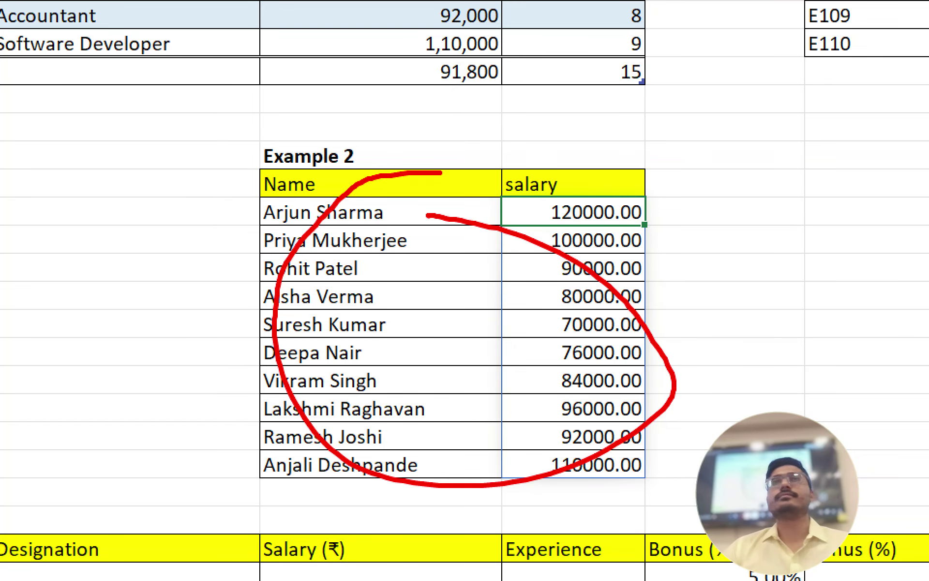
{"action": "key", "text": "Escape"}
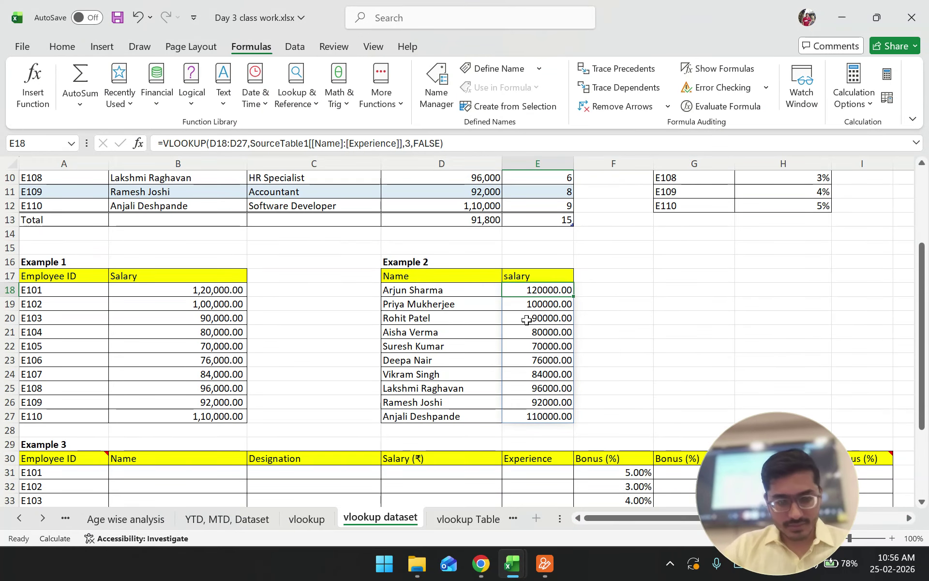
Underline the E104 employee's row in Example 2 and in Table 1 to compare the salaries
{"action": "key", "text": "ctrl+1"}
{"action": "left_click_drag", "start_coordinate": [222, 338], "coordinate": [731, 336]}
{"action": "key", "text": "Escape"}
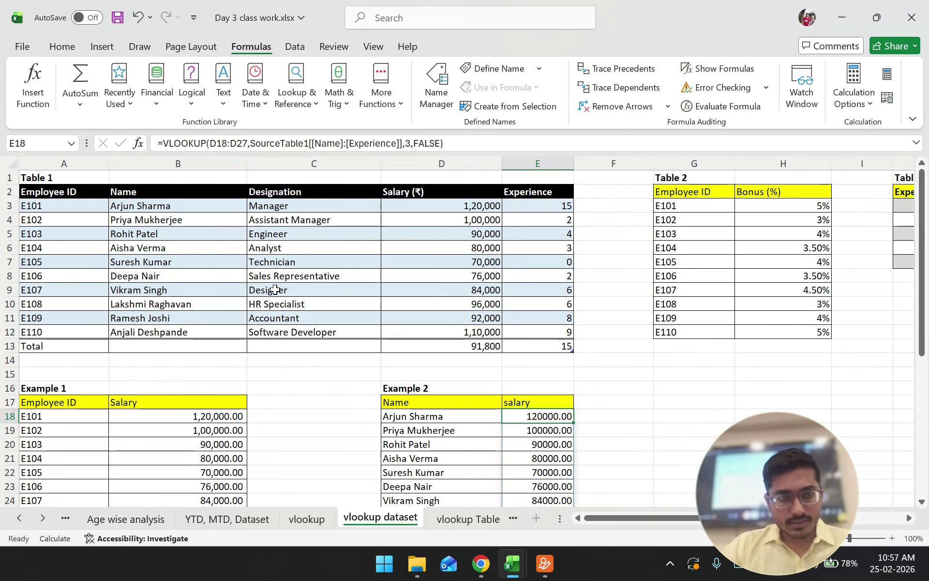
{"action": "key", "text": "ctrl+1"}
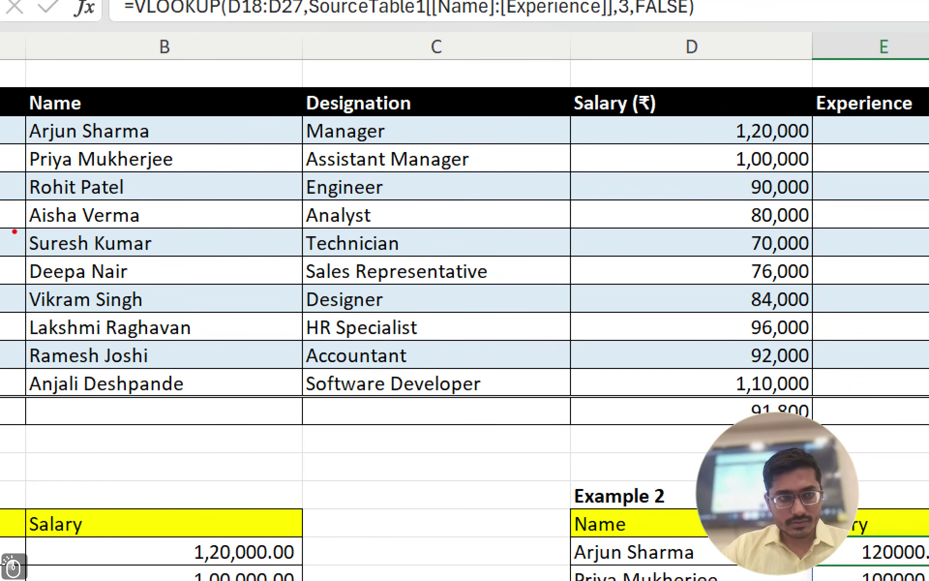
{"action": "left_click_drag", "start_coordinate": [15, 231], "coordinate": [898, 239]}
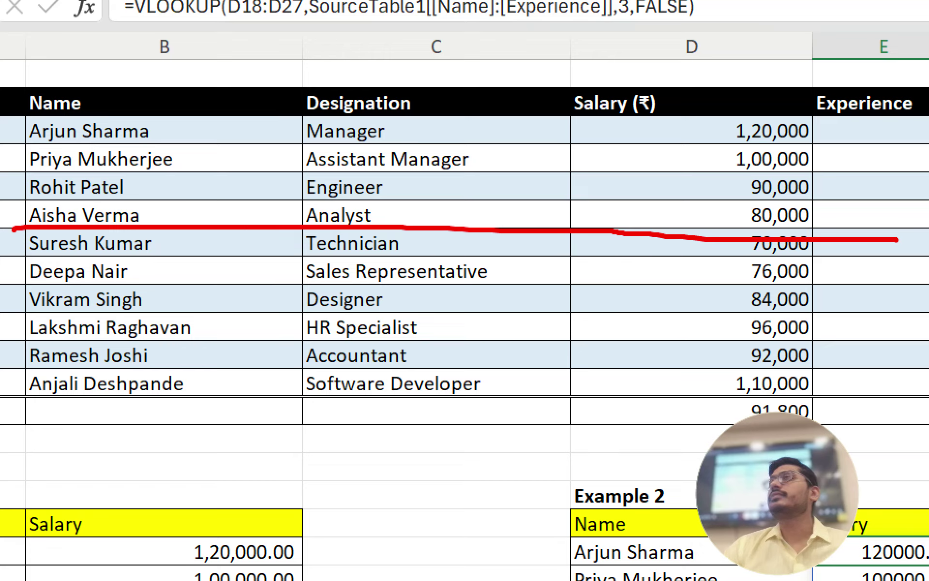
{"action": "key", "text": "Escape"}
{"action": "scroll", "coordinate": [857, 328], "scroll_direction": "down", "scroll_amount": 4}
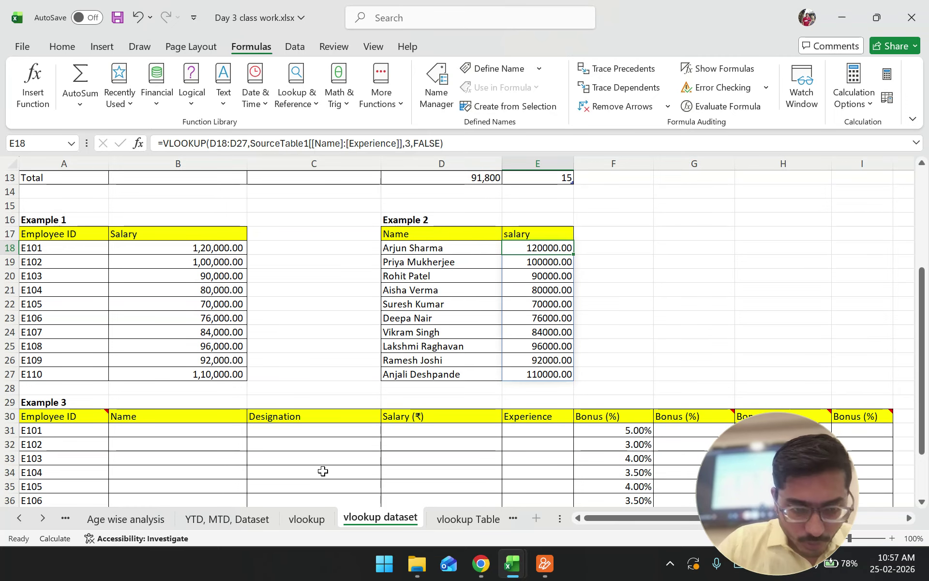
Open the vlookup sheet and underline the TRUE approximate-match and FALSE exact-match notes for the range_lookup argument
{"action": "left_click", "coordinate": [307, 520]}
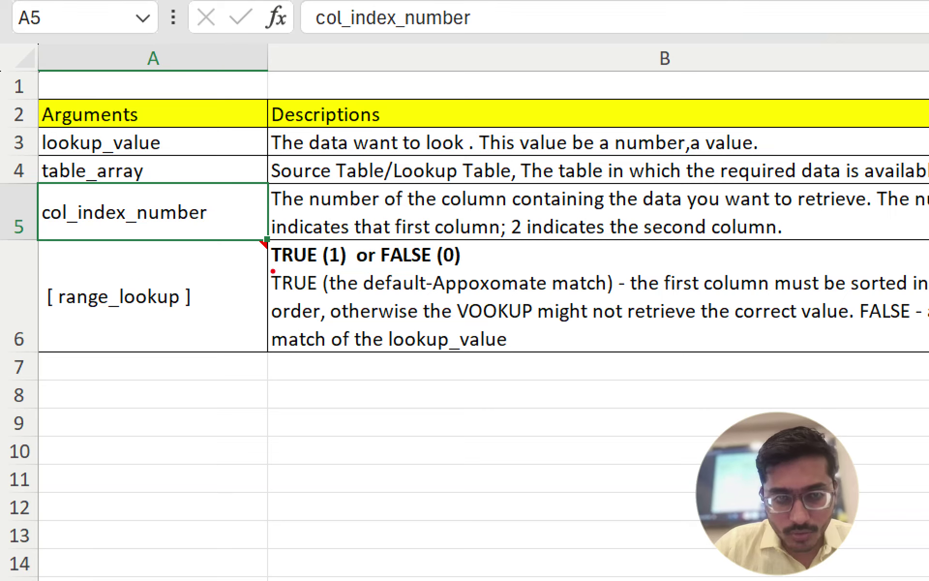
{"action": "mouse_move", "coordinate": [260, 270]}
{"action": "left_mouse_down"}
{"action": "mouse_move", "coordinate": [387, 279]}
{"action": "mouse_move", "coordinate": [488, 270]}
{"action": "left_mouse_up"}
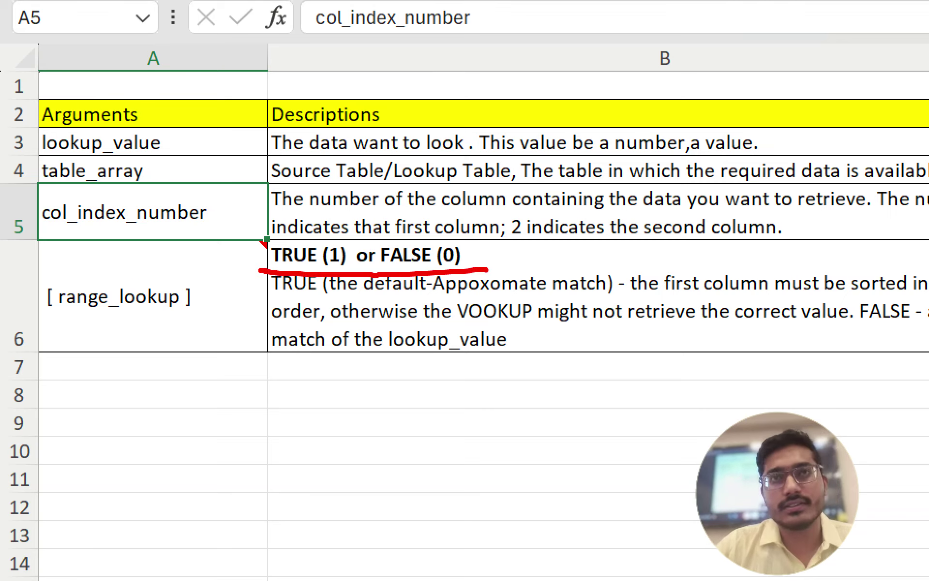
{"action": "left_click_drag", "start_coordinate": [249, 294], "coordinate": [578, 292]}
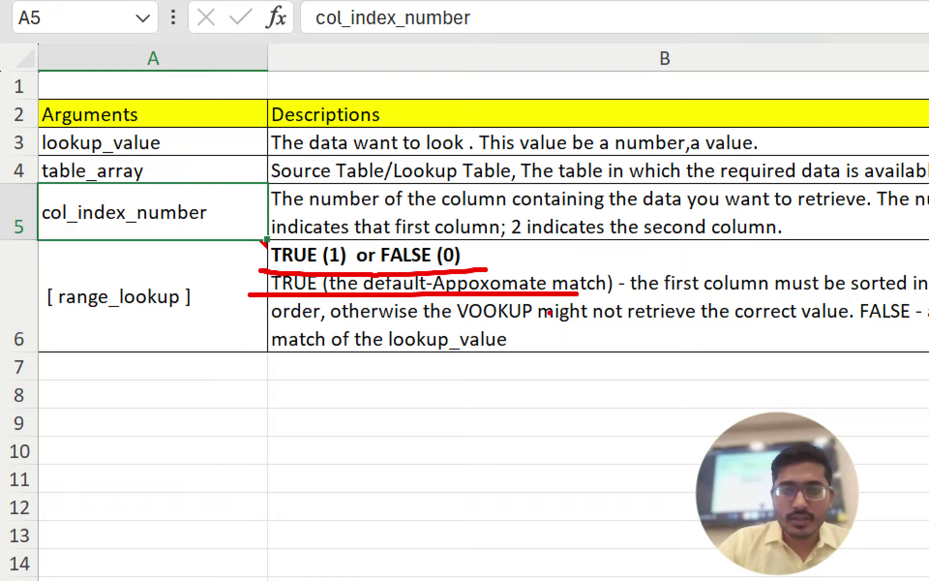
{"action": "key", "text": "Escape"}
{"action": "key", "text": "ctrl+1"}
{"action": "left_click", "coordinate": [296, 291]}
{"action": "left_click_drag", "start_coordinate": [98, 284], "coordinate": [458, 282]}
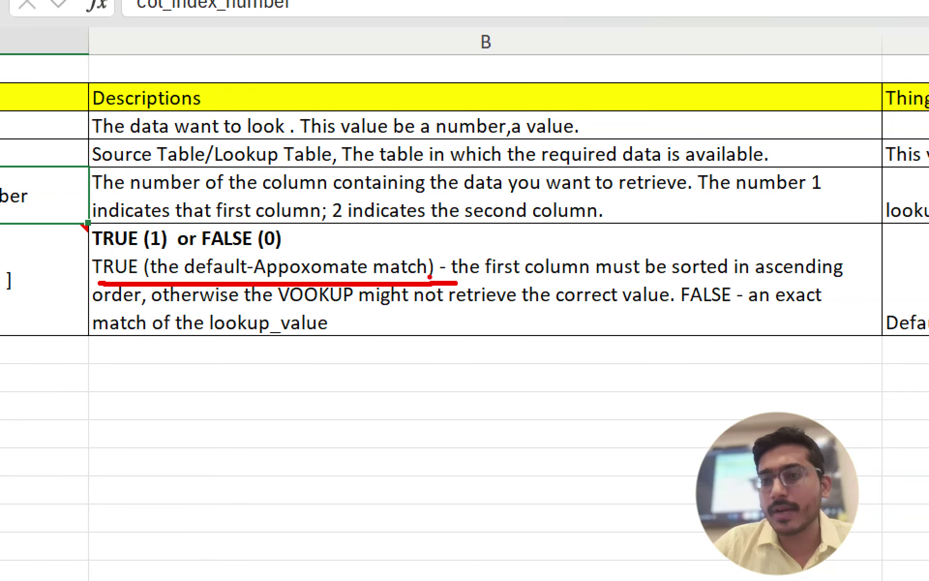
{"action": "left_click_drag", "start_coordinate": [672, 306], "coordinate": [835, 307]}
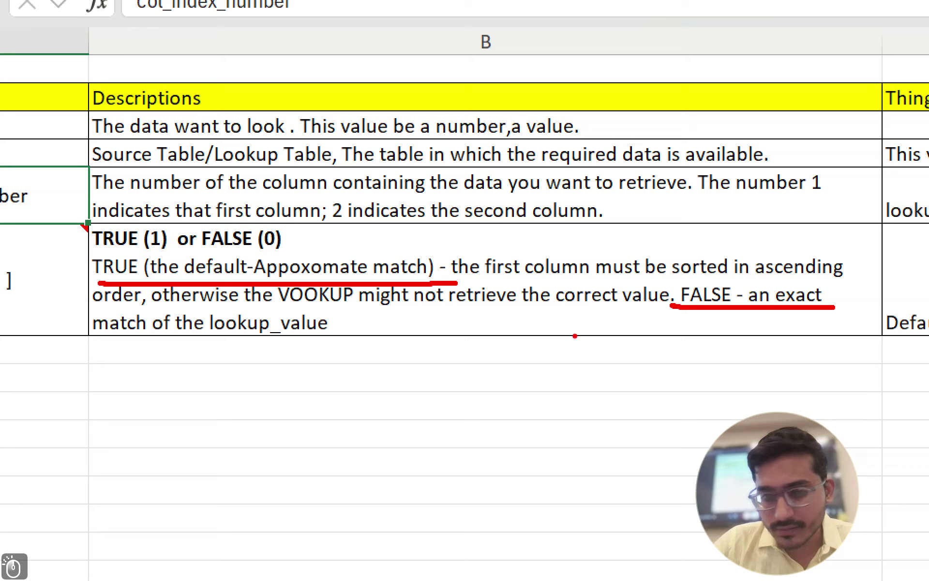
{"action": "left_click_drag", "start_coordinate": [84, 339], "coordinate": [286, 339]}
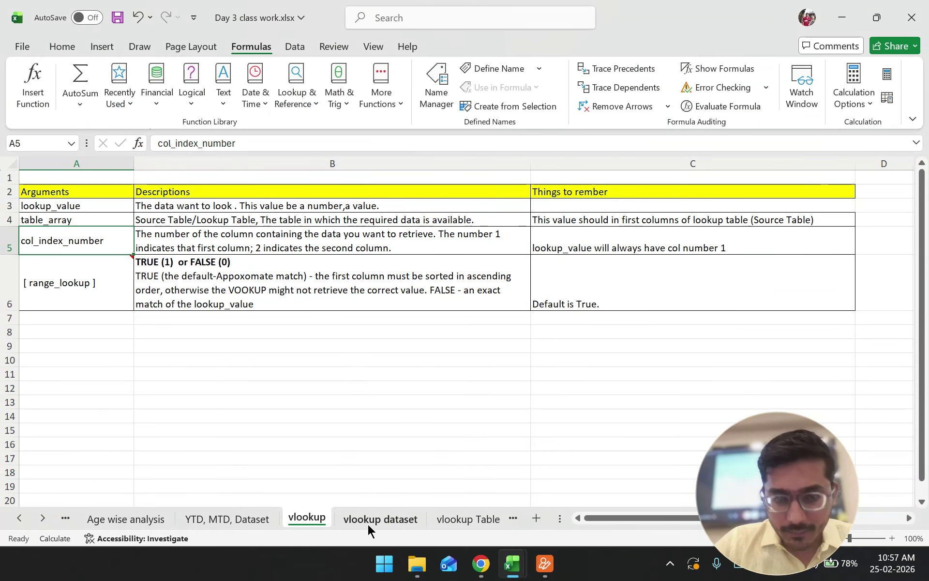
Return to the vlookup dataset sheet and review the lookup names in Example 2
{"action": "left_click", "coordinate": [369, 518]}
{"action": "scroll", "coordinate": [448, 338], "scroll_direction": "down", "scroll_amount": 2}
{"action": "scroll", "coordinate": [448, 338], "scroll_direction": "up", "scroll_amount": 2}
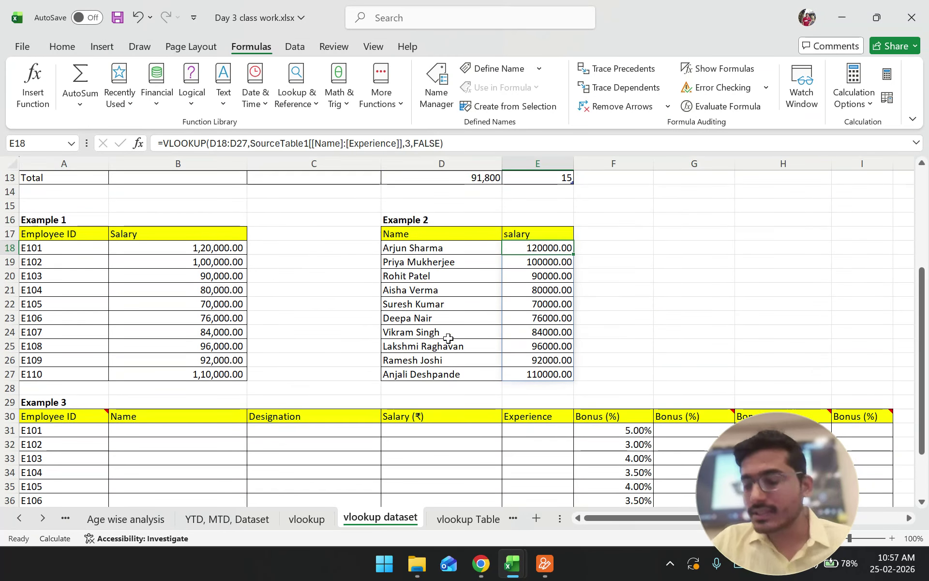
{"action": "scroll", "coordinate": [448, 337], "scroll_direction": "up", "scroll_amount": 2}
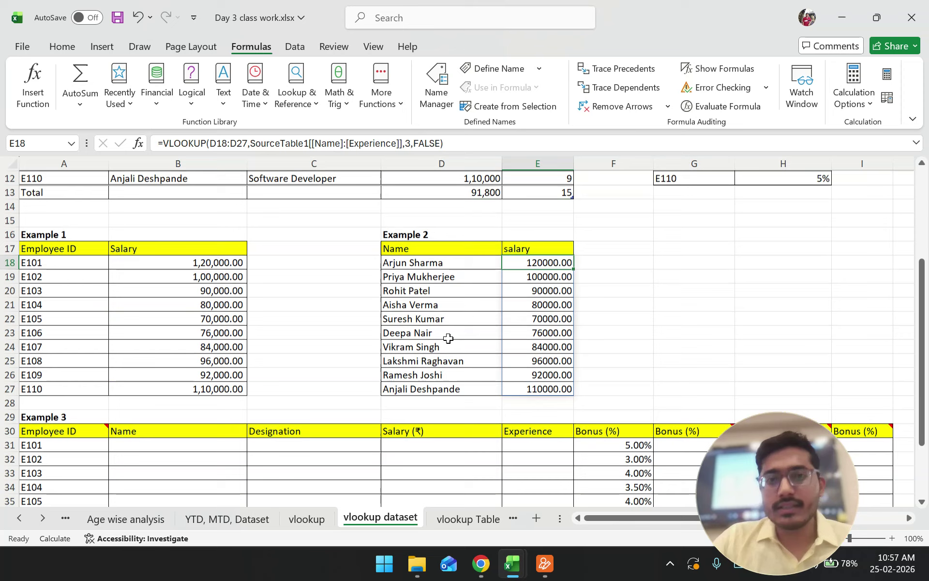
{"action": "left_click_drag", "start_coordinate": [448, 338], "coordinate": [446, 380]}
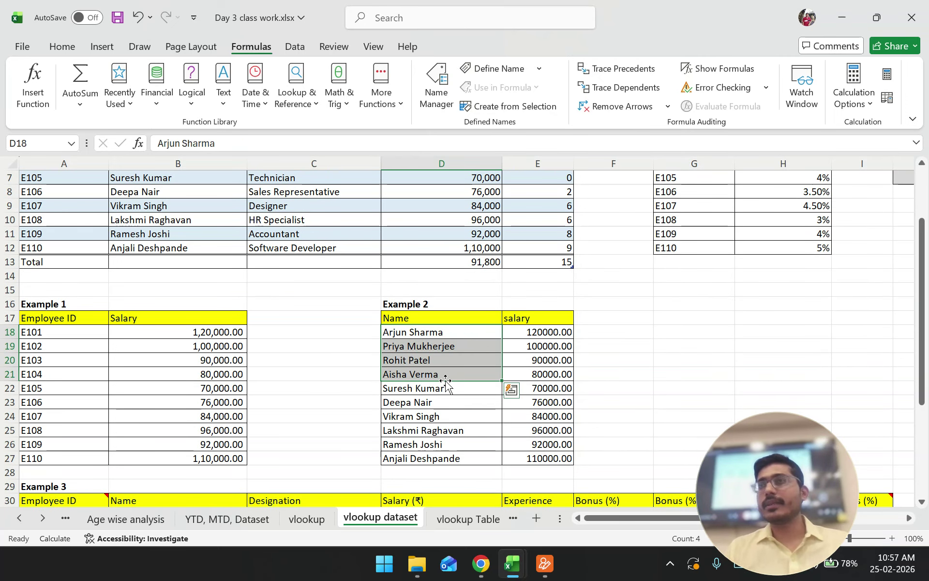
{"action": "left_click", "coordinate": [432, 415]}
{"action": "left_click", "coordinate": [421, 332]}
Compare Table 1's Name and Salary columns with Example 2's lookup names
{"action": "scroll", "coordinate": [315, 351], "scroll_direction": "up", "scroll_amount": 2}
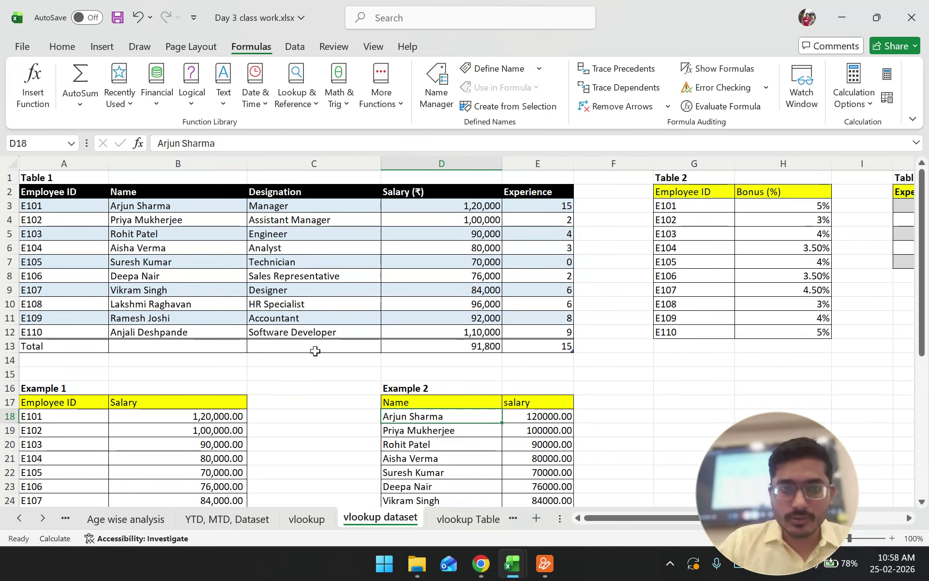
{"action": "left_click_drag", "start_coordinate": [215, 205], "coordinate": [218, 326]}
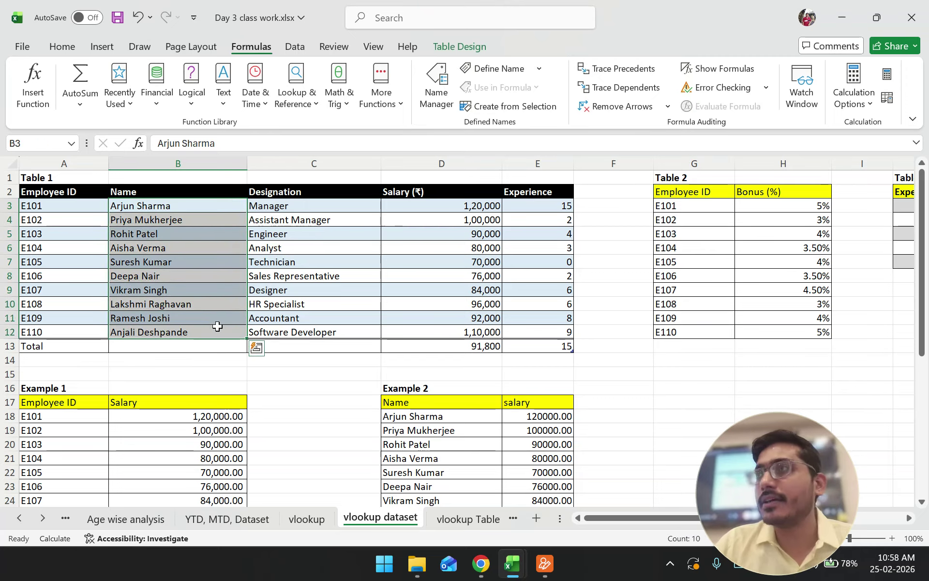
{"action": "left_click", "coordinate": [417, 213]}
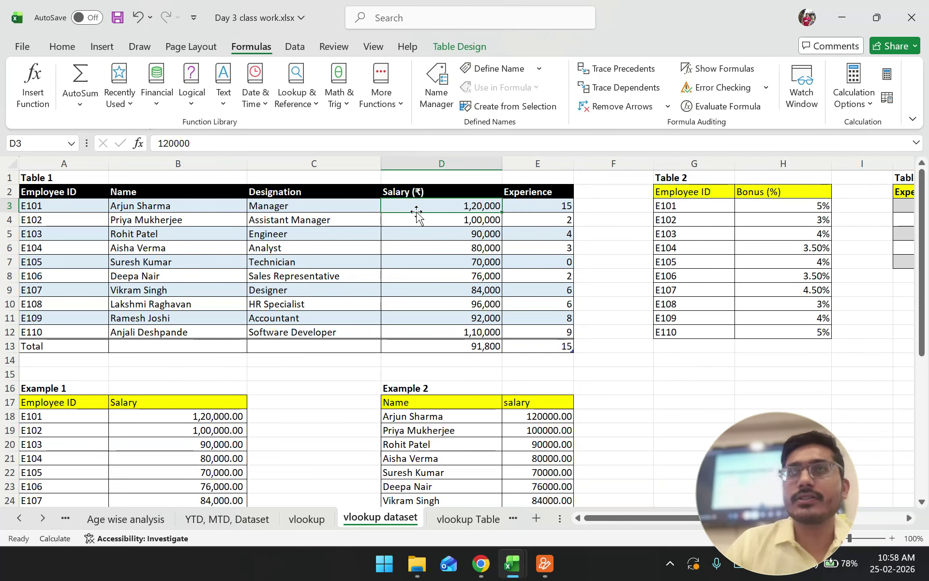
{"action": "scroll", "coordinate": [416, 213], "scroll_direction": "down", "scroll_amount": 2}
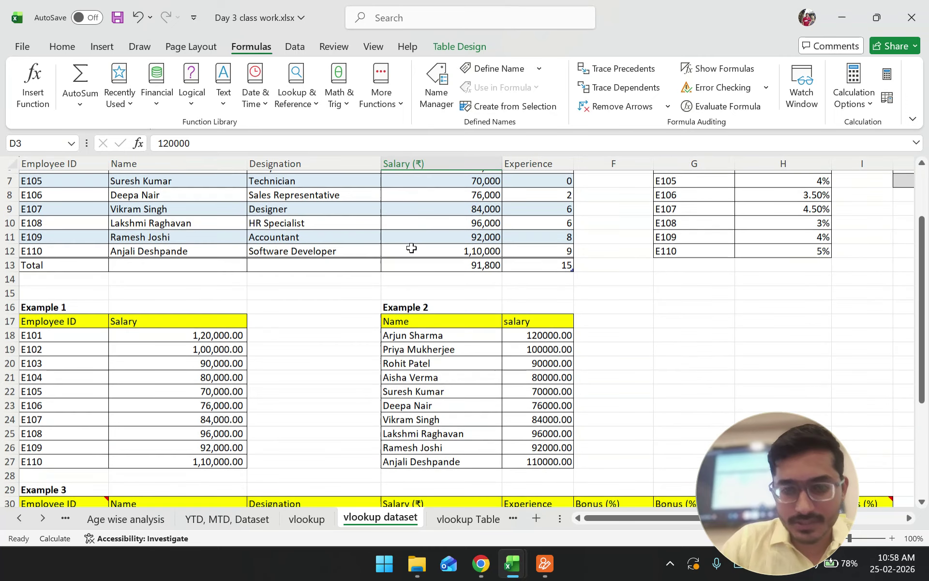
{"action": "left_click", "coordinate": [423, 360]}
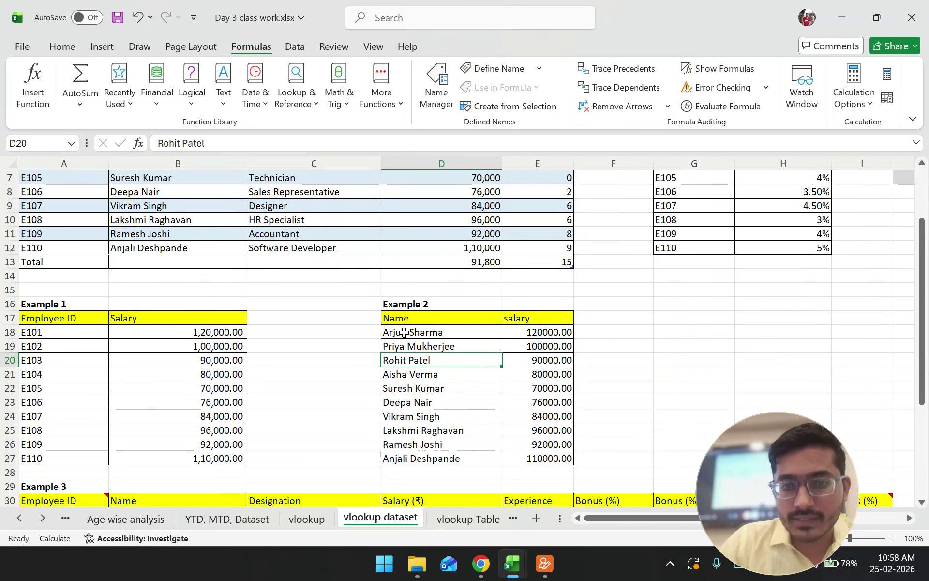
{"action": "scroll", "coordinate": [404, 333], "scroll_direction": "up", "scroll_amount": 1}
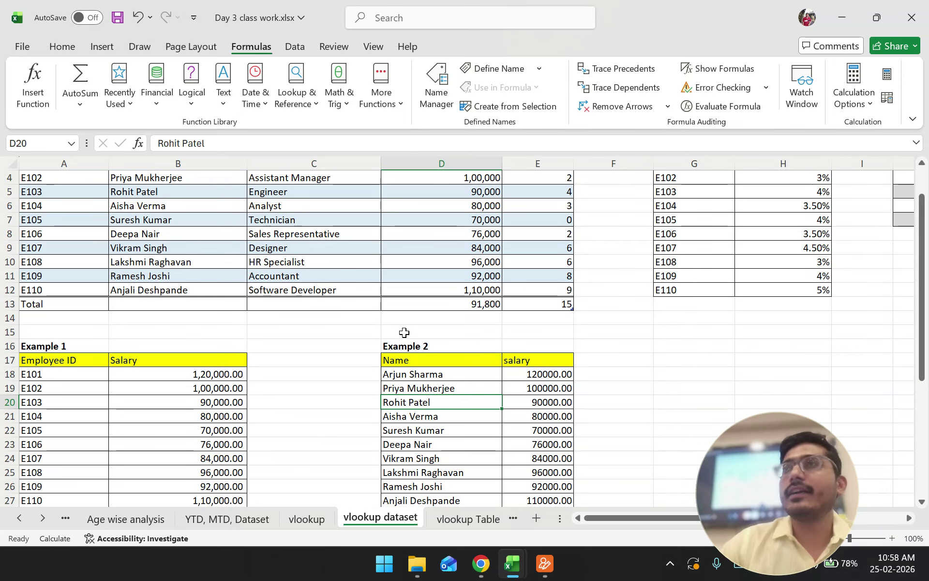
{"action": "scroll", "coordinate": [404, 332], "scroll_direction": "up", "scroll_amount": 1}
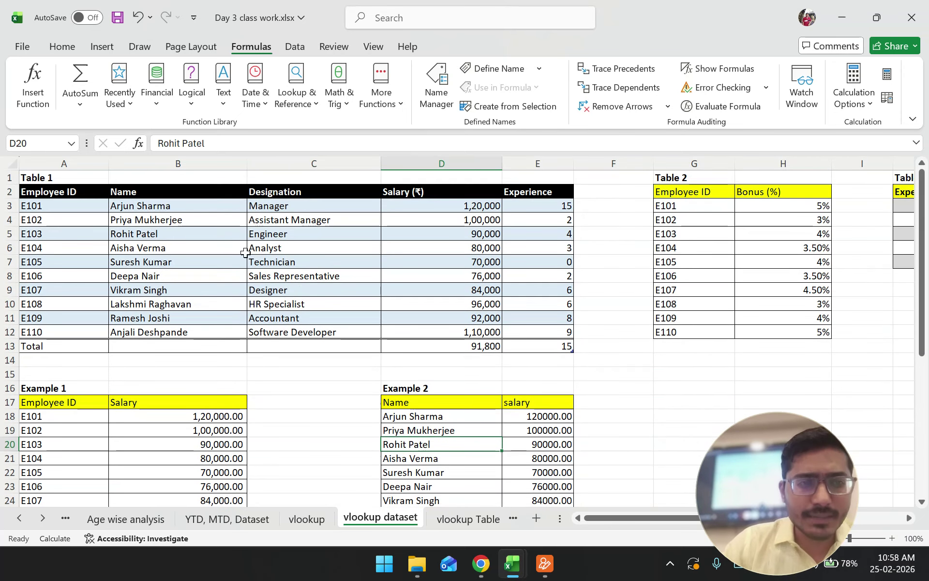
Compare the first employee's name and salary in Table 1 with Example 1's Employee ID column and Example 2's Name column
{"action": "left_click", "coordinate": [169, 206]}
{"action": "left_click", "coordinate": [432, 209]}
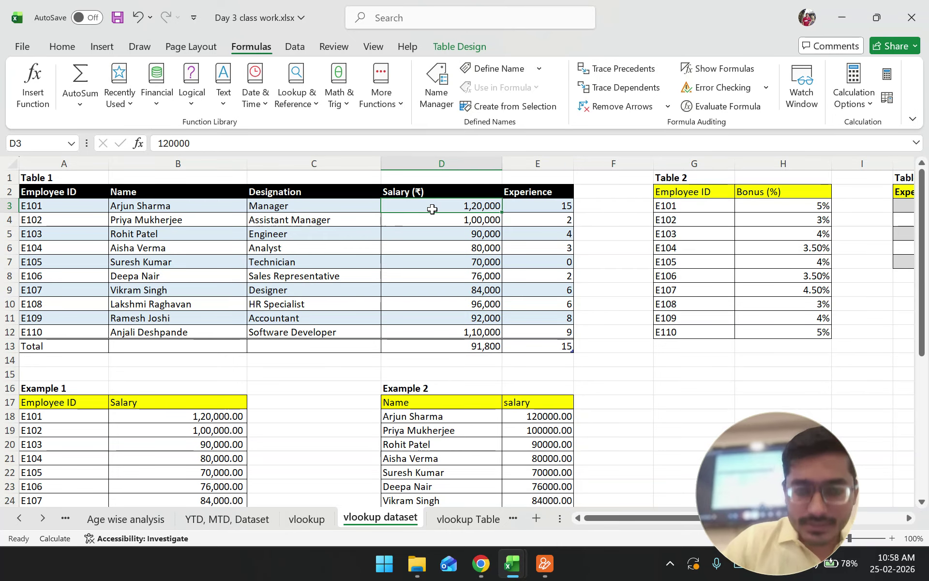
{"action": "scroll", "coordinate": [432, 209], "scroll_direction": "down", "scroll_amount": 1}
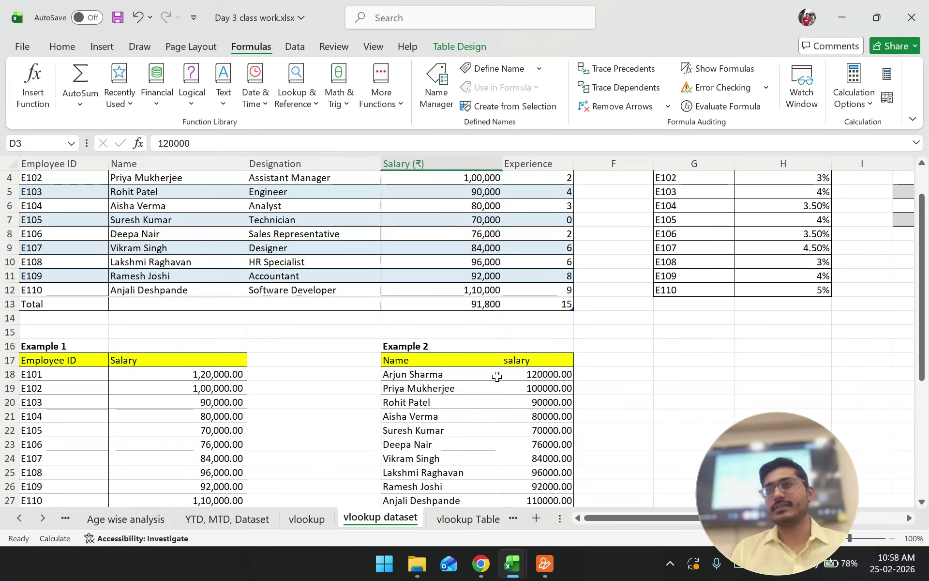
{"action": "scroll", "coordinate": [495, 376], "scroll_direction": "down", "scroll_amount": 2}
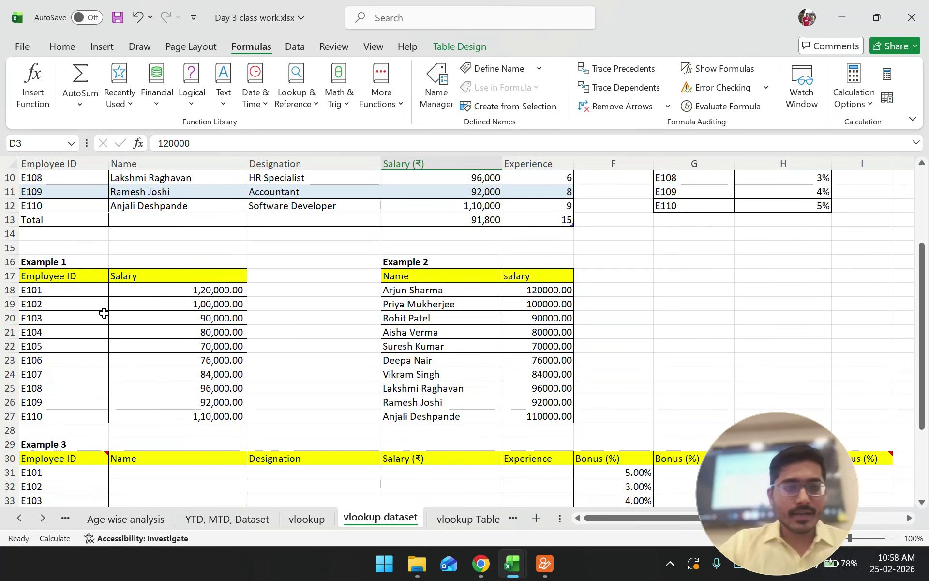
{"action": "left_click", "coordinate": [76, 294]}
{"action": "left_click_drag", "start_coordinate": [76, 294], "coordinate": [85, 398]}
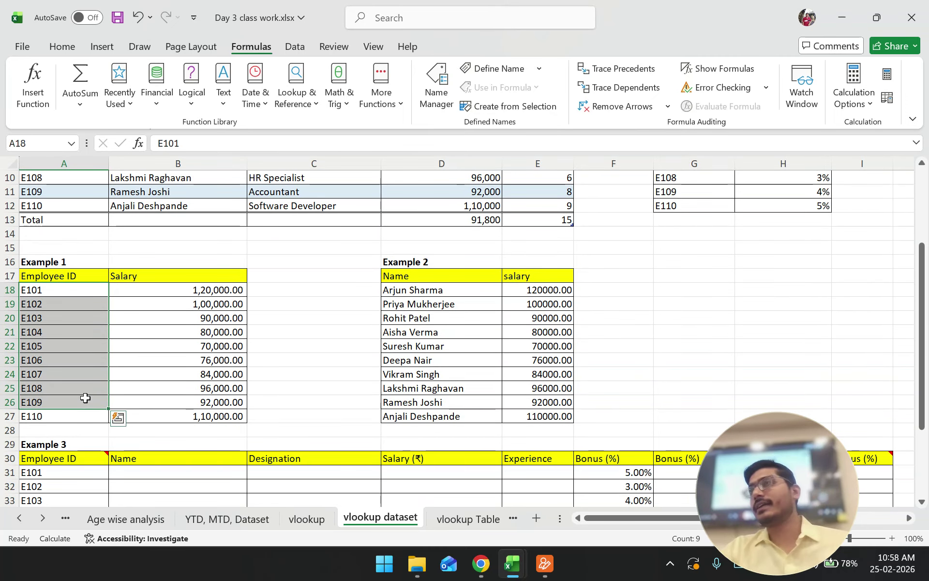
{"action": "left_click_drag", "start_coordinate": [438, 290], "coordinate": [435, 410]}
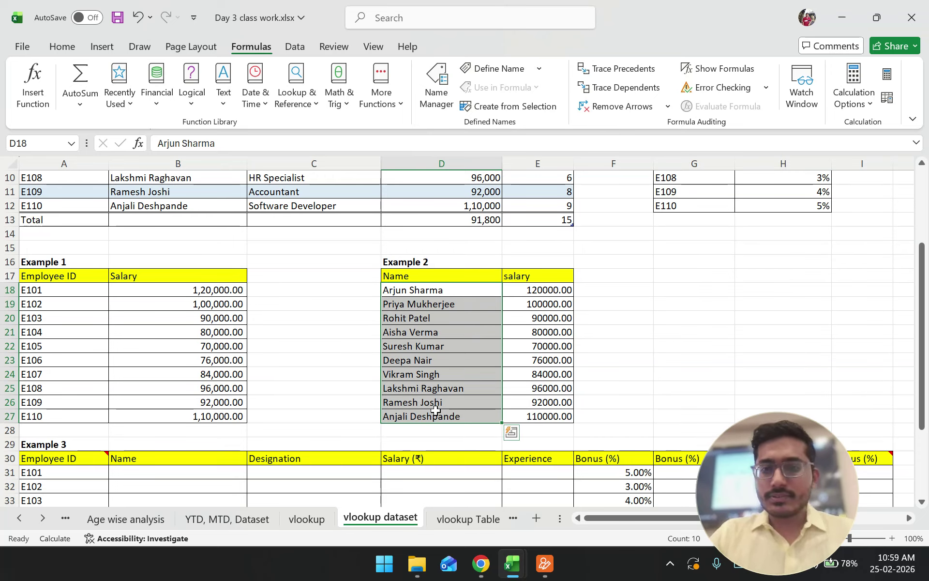
{"action": "left_click", "coordinate": [597, 402]}
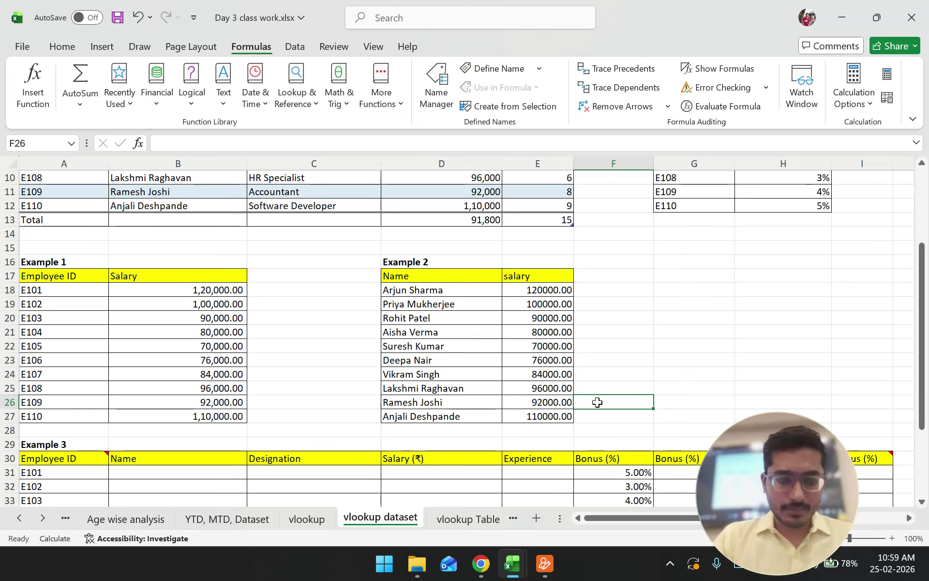
Check the range_lookup argument's description on the vlookup sheet and return to the vlookup dataset sheet
{"action": "left_click", "coordinate": [317, 522]}
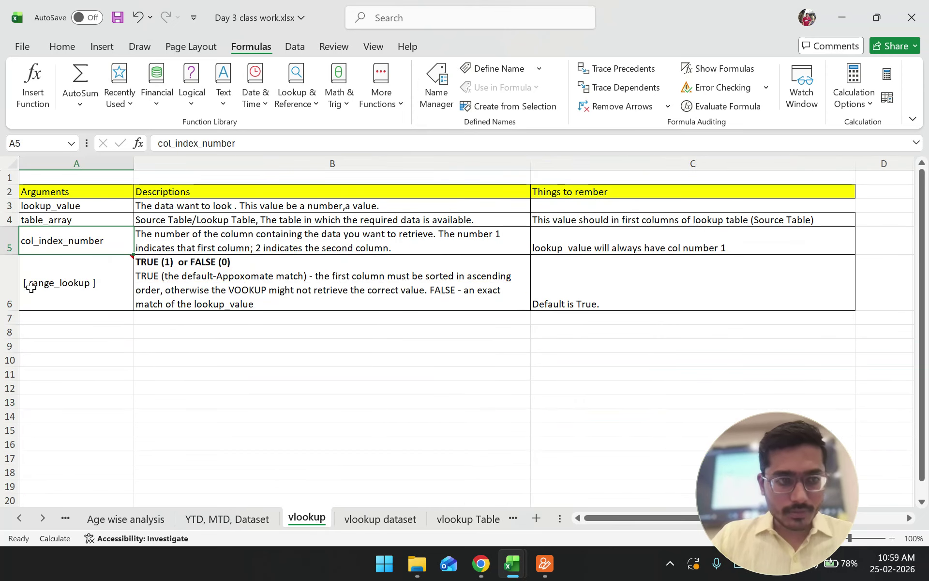
{"action": "left_click", "coordinate": [50, 285]}
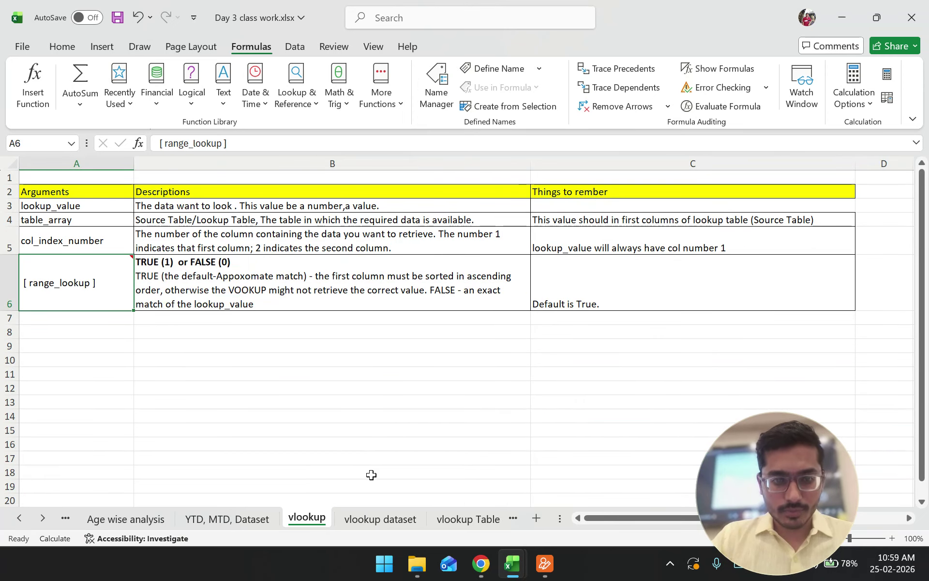
{"action": "left_click", "coordinate": [381, 521]}
{"action": "left_click", "coordinate": [703, 260]}
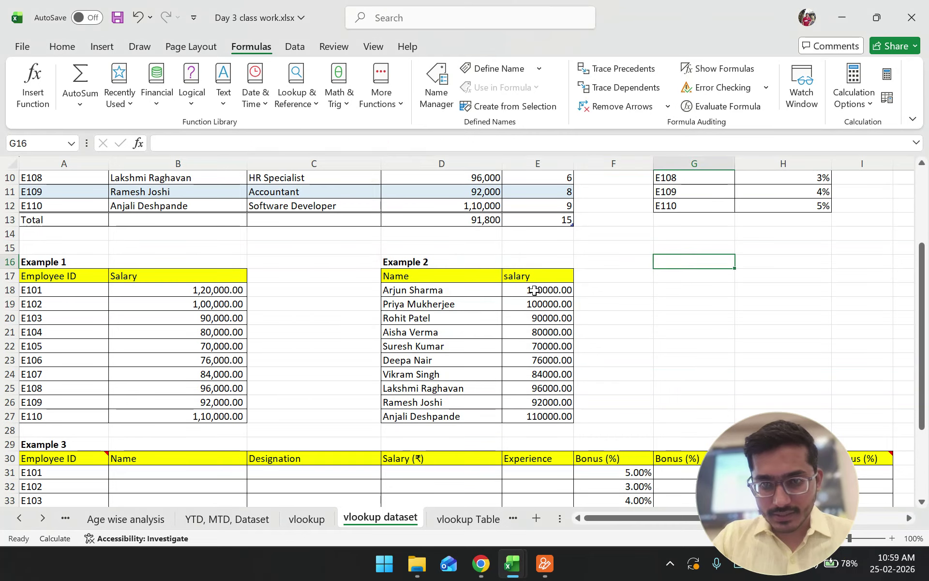
Open Example 2's VLOOKUP formula in E18 and mark its arguments, circling range_lookup, and leave the formula unchanged
{"action": "left_click", "coordinate": [529, 292]}
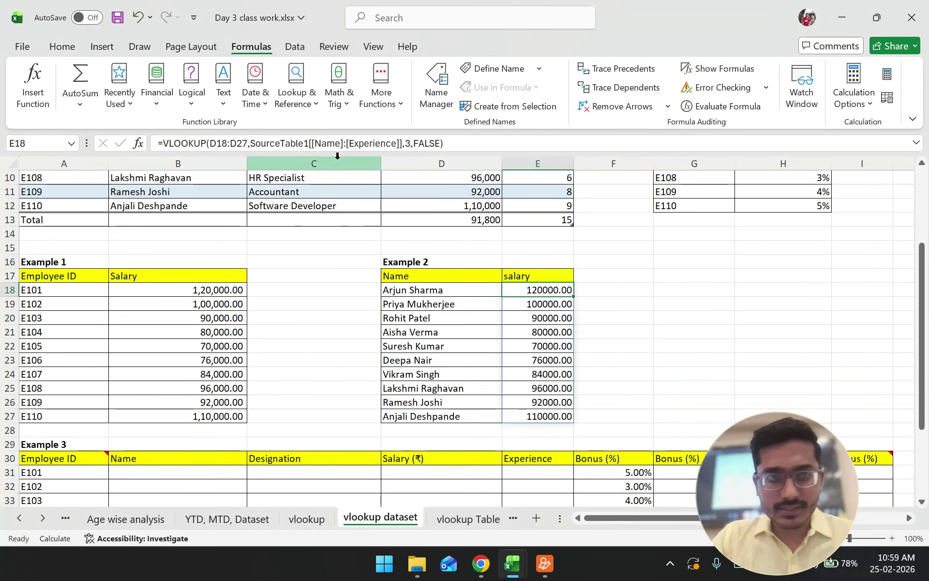
{"action": "left_click", "coordinate": [212, 145]}
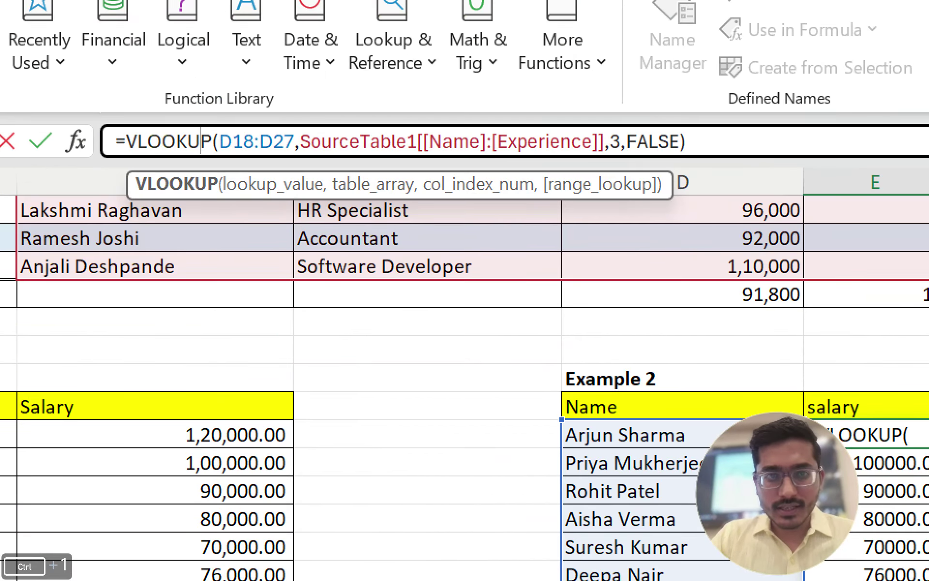
{"action": "mouse_move", "coordinate": [220, 204]}
{"action": "left_mouse_down"}
{"action": "mouse_move", "coordinate": [658, 208]}
{"action": "mouse_move", "coordinate": [214, 201]}
{"action": "left_mouse_up"}
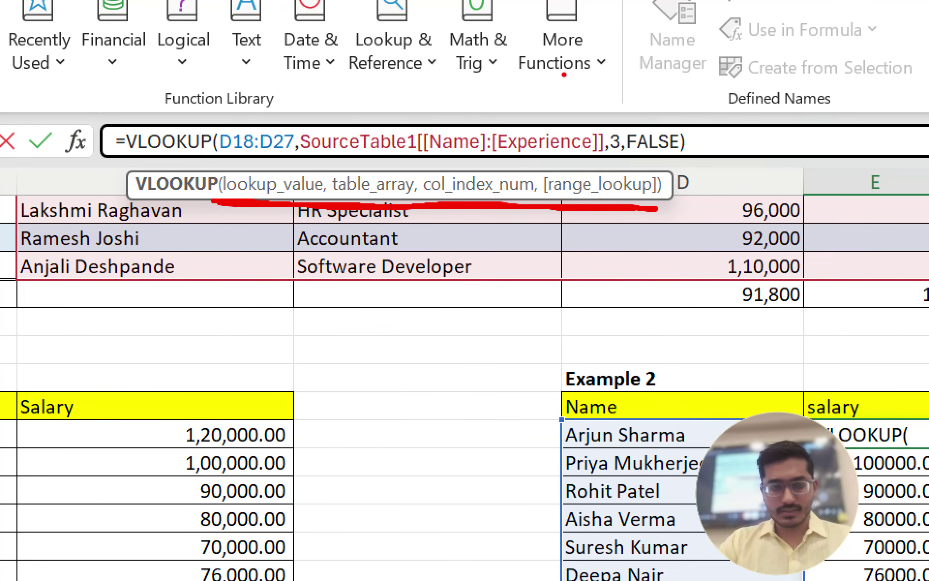
{"action": "key", "text": "Escape"}
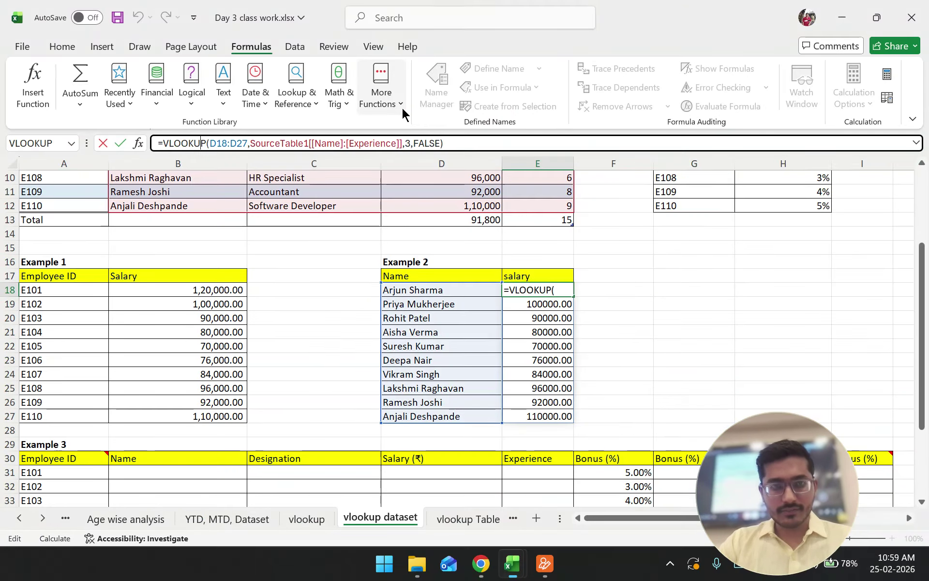
{"action": "key", "text": "ctrl+1"}
{"action": "left_click", "coordinate": [250, 127]}
{"action": "mouse_move", "coordinate": [179, 230]}
{"action": "left_mouse_down"}
{"action": "mouse_move", "coordinate": [601, 224]}
{"action": "mouse_move", "coordinate": [472, 194]}
{"action": "mouse_move", "coordinate": [583, 234]}
{"action": "left_mouse_up"}
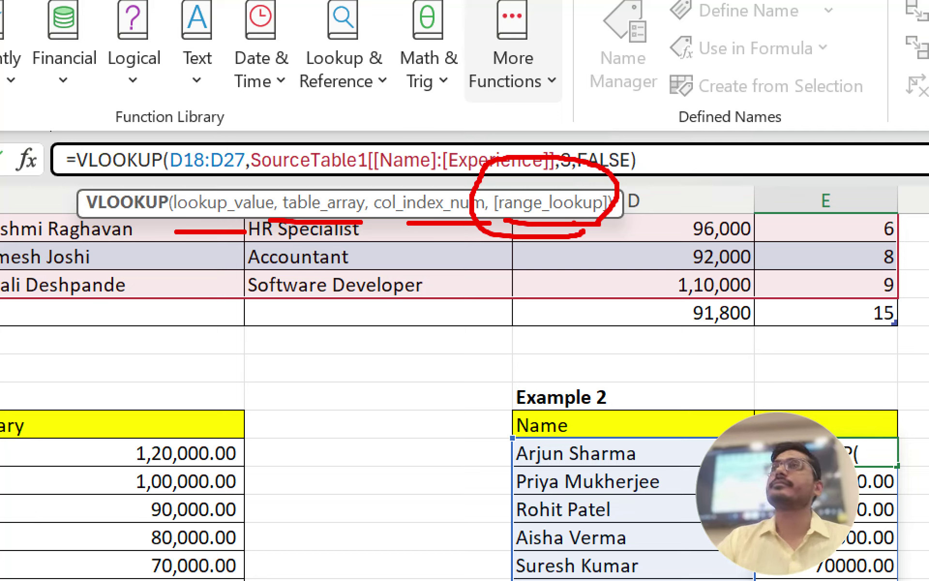
{"action": "left_click_drag", "start_coordinate": [373, 320], "coordinate": [340, 394]}
{"action": "left_click_drag", "start_coordinate": [589, 320], "coordinate": [612, 377]}
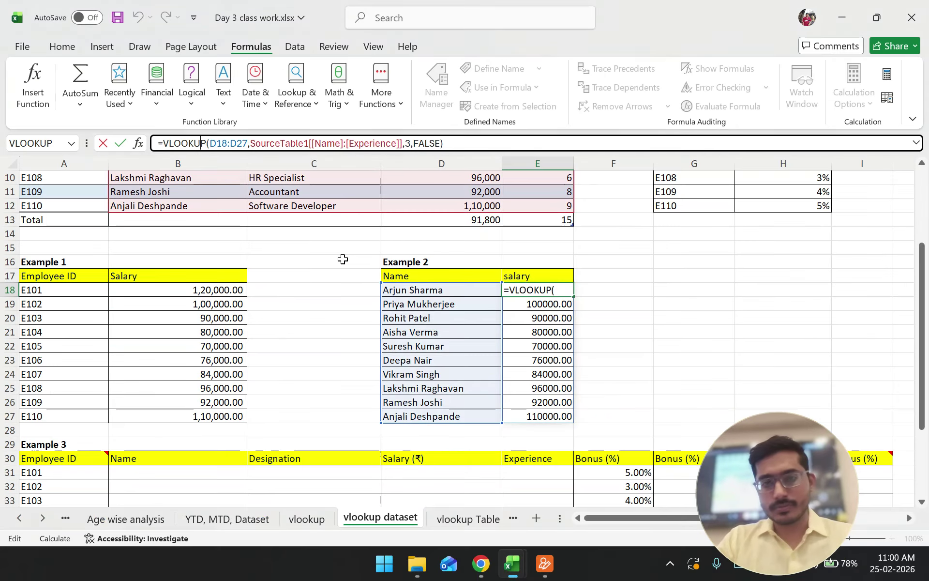
{"action": "key", "text": "Escape"}
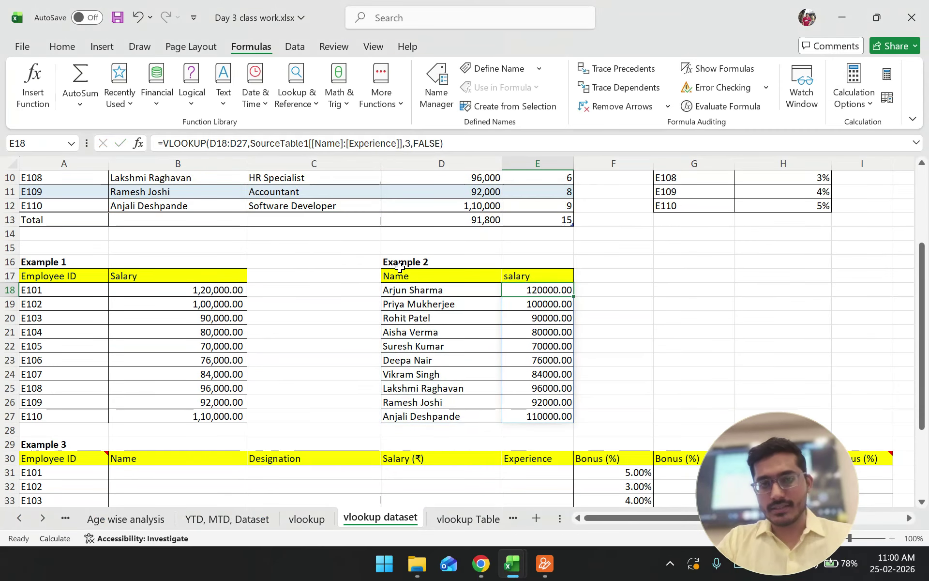
Start an XLOOKUP formula in cell F16 and underline the suggested function name
{"action": "left_click", "coordinate": [633, 257]}
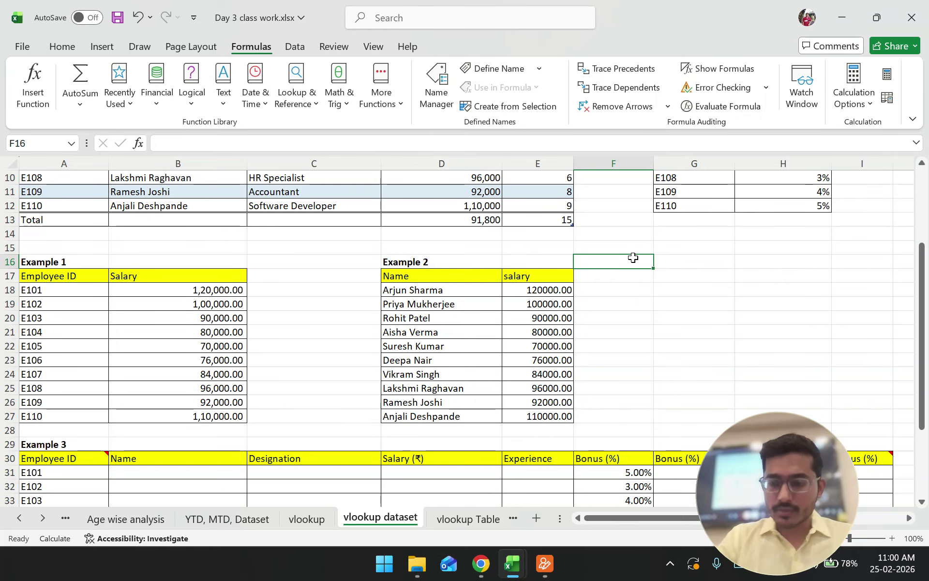
{"action": "type", "text": "=xl"}
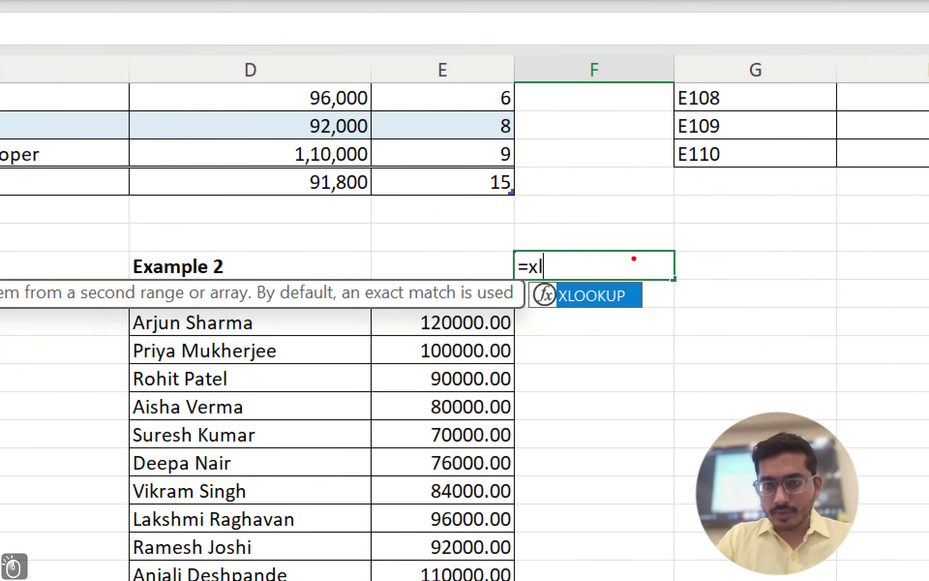
{"action": "left_click_drag", "start_coordinate": [518, 319], "coordinate": [641, 318]}
{"action": "left_click_drag", "start_coordinate": [505, 280], "coordinate": [601, 279]}
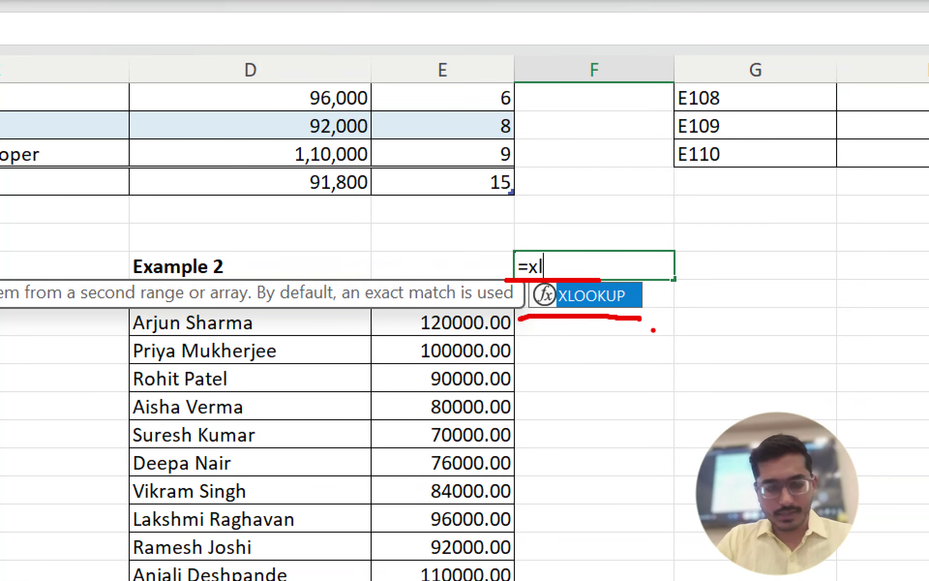
{"action": "key", "text": "Tab"}
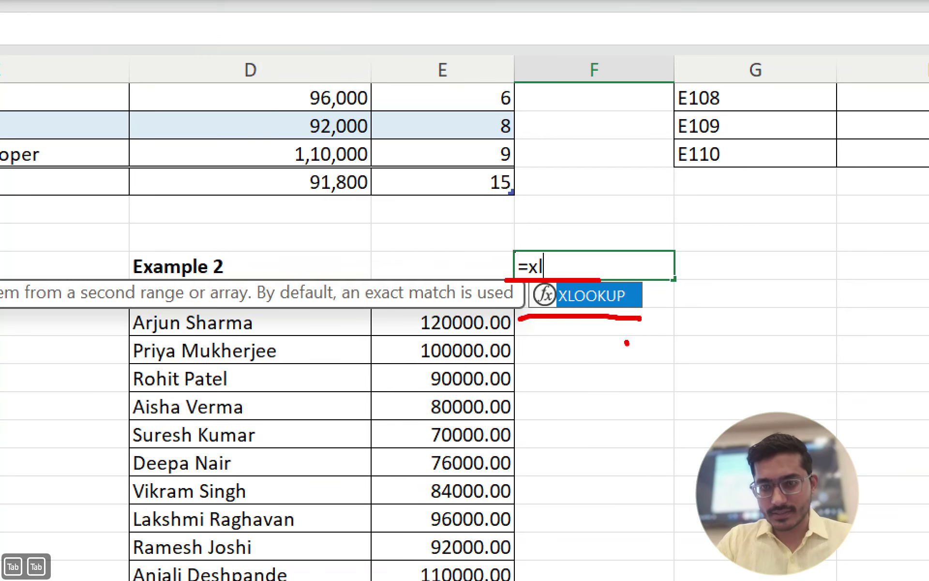
{"action": "key", "text": "Escape"}
{"action": "key", "text": "Tab"}
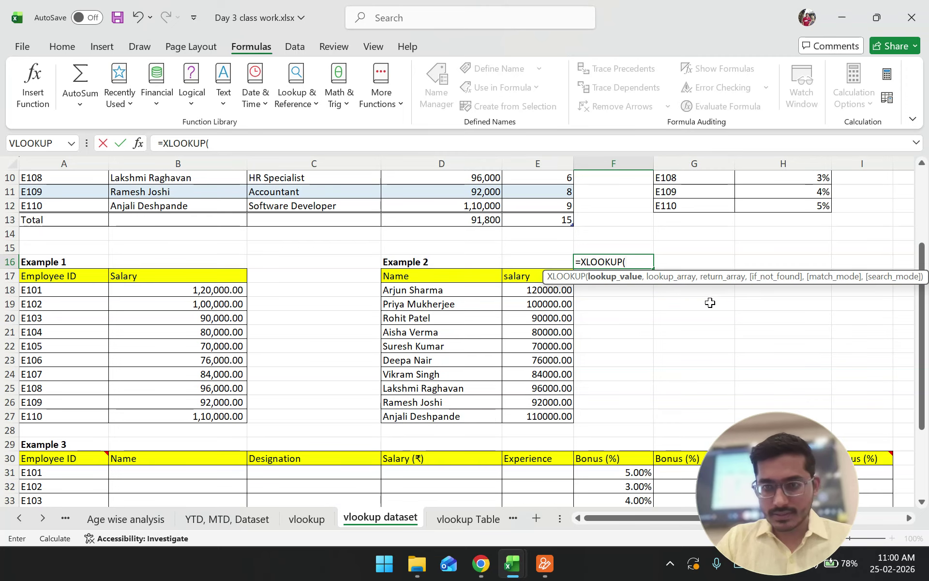
Underline XLOOKUP's arguments from lookup_value to search_mode in the syntax hint and discard the unfinished formula
{"action": "key", "text": "ctrl+1"}
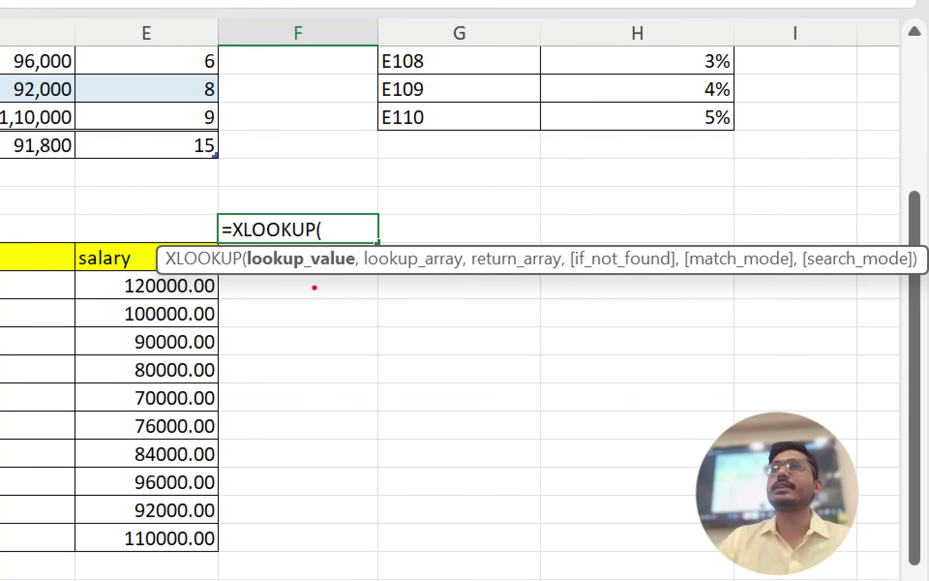
{"action": "mouse_move", "coordinate": [252, 285]}
{"action": "left_mouse_down"}
{"action": "mouse_move", "coordinate": [331, 276]}
{"action": "mouse_move", "coordinate": [787, 284]}
{"action": "left_mouse_up"}
{"action": "left_click_drag", "start_coordinate": [819, 283], "coordinate": [910, 285]}
{"action": "left_click_drag", "start_coordinate": [545, 127], "coordinate": [583, 183]}
{"action": "mouse_move", "coordinate": [639, 130]}
{"action": "left_mouse_down"}
{"action": "mouse_move", "coordinate": [701, 189]}
{"action": "mouse_move", "coordinate": [654, 193]}
{"action": "left_mouse_up"}
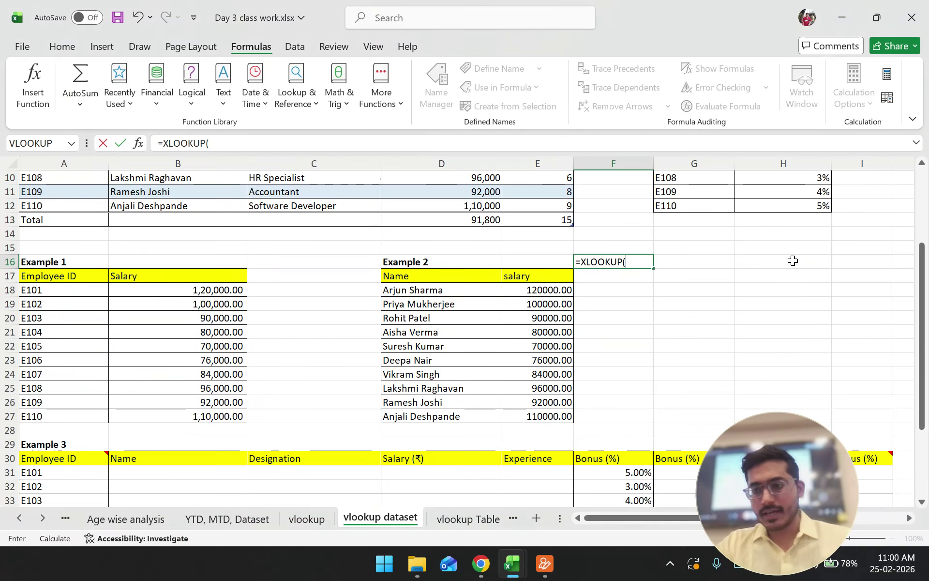
{"action": "key", "text": "Escape"}
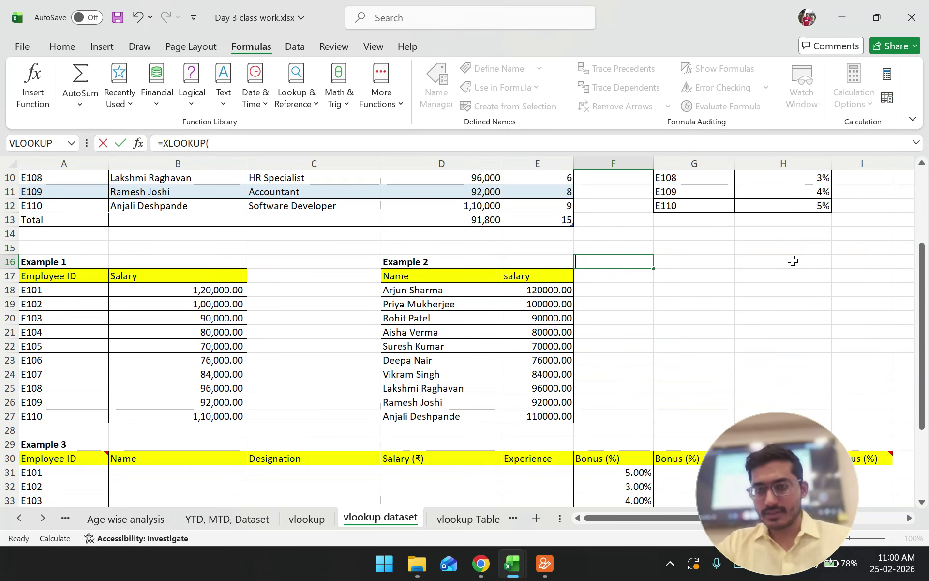
{"action": "left_click", "coordinate": [662, 317]}
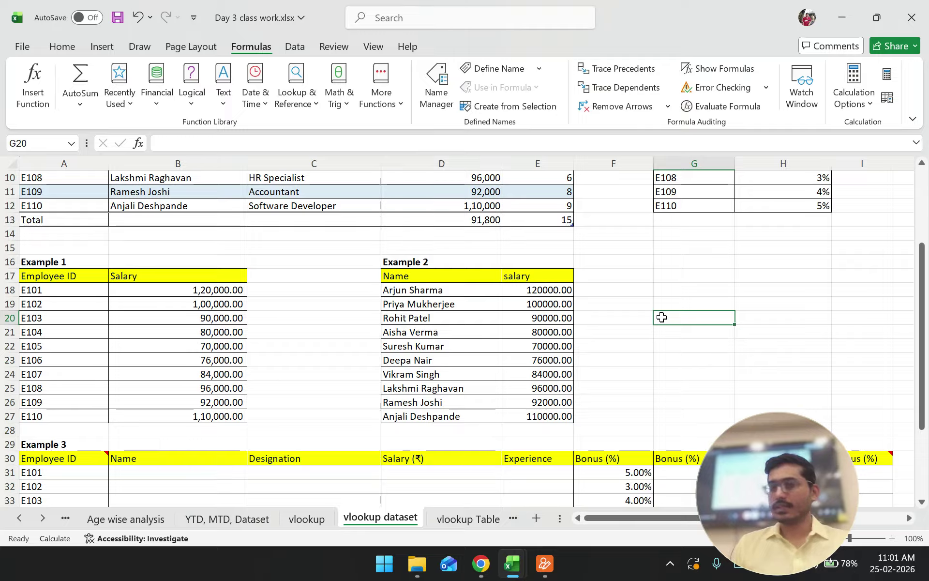
{"action": "scroll", "coordinate": [662, 317], "scroll_direction": "up", "scroll_amount": 3}
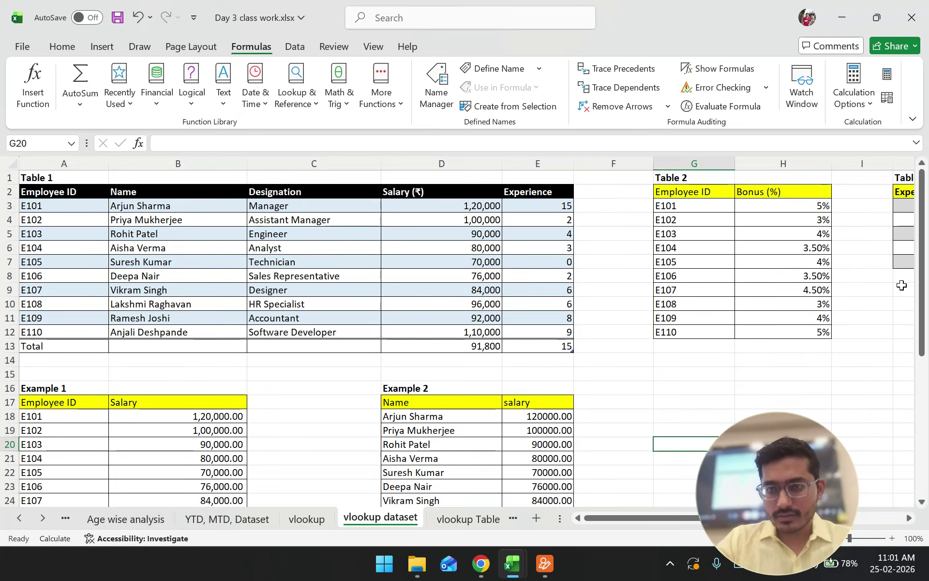
{"action": "left_click", "coordinate": [774, 273]}
{"action": "scroll", "coordinate": [637, 305], "scroll_direction": "down", "scroll_amount": 3}
{"action": "left_click", "coordinate": [514, 344]}
{"action": "left_click", "coordinate": [498, 348]}
{"action": "left_click", "coordinate": [545, 347]}
{"action": "left_click", "coordinate": [677, 318]}
{"action": "scroll", "coordinate": [682, 317], "scroll_direction": "up", "scroll_amount": 2}
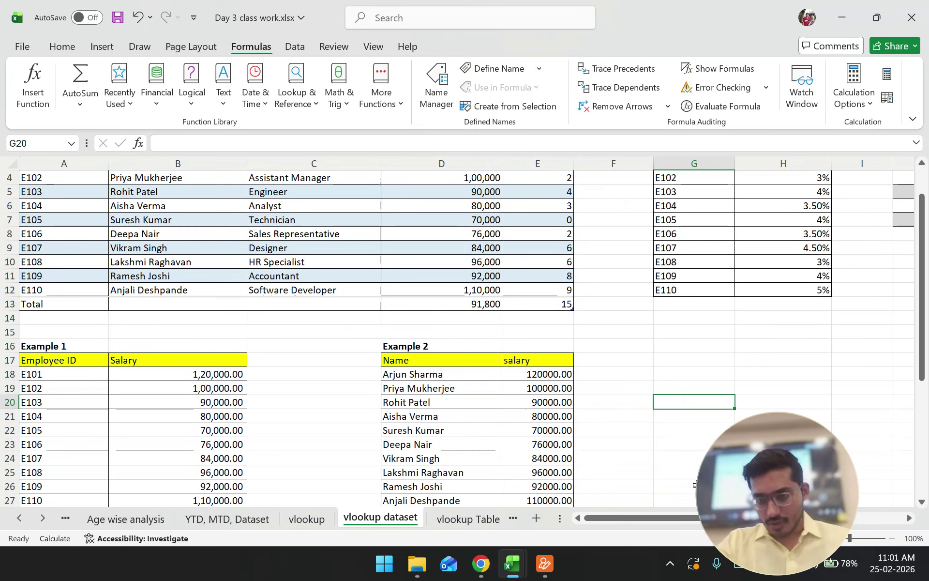
Examine Example 3 by highlighting cells in its Name, Designation, Salary, Experience and first Bonus columns
{"action": "scroll", "coordinate": [685, 524], "scroll_direction": "right", "scroll_amount": 5}
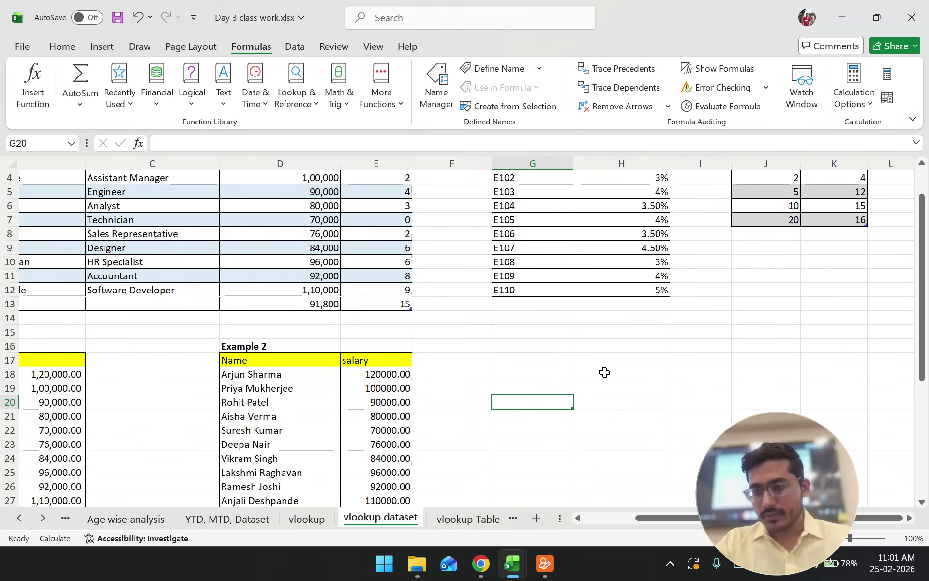
{"action": "scroll", "coordinate": [605, 376], "scroll_direction": "down", "scroll_amount": 8}
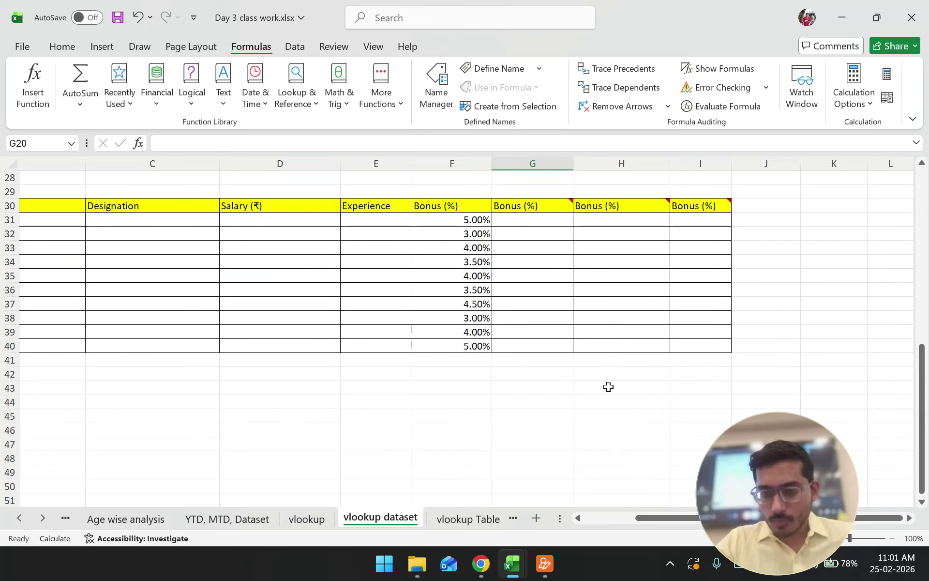
{"action": "left_click_drag", "start_coordinate": [644, 517], "coordinate": [575, 521]}
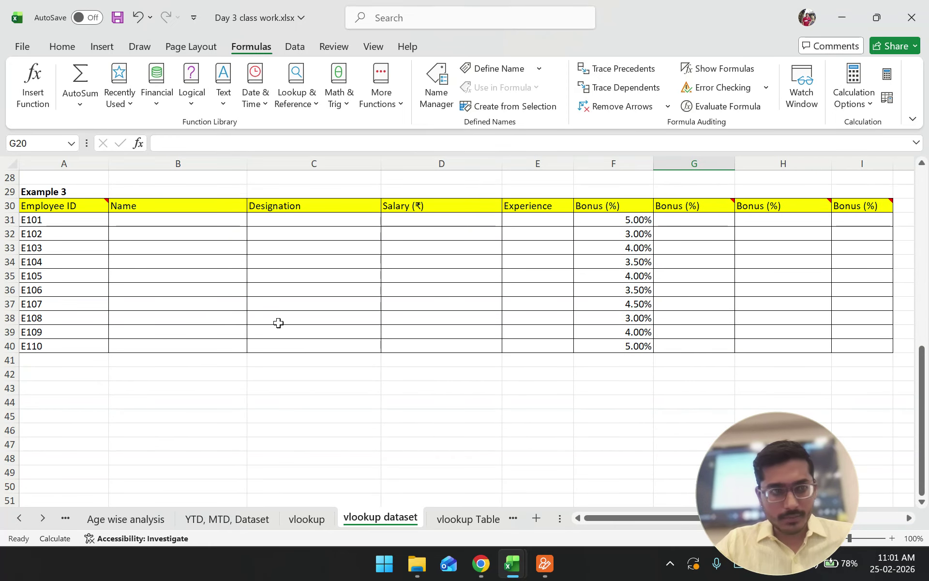
{"action": "left_click_drag", "start_coordinate": [111, 220], "coordinate": [159, 319]}
{"action": "left_click_drag", "start_coordinate": [300, 261], "coordinate": [298, 319]}
{"action": "left_click_drag", "start_coordinate": [436, 262], "coordinate": [453, 339]}
{"action": "left_click_drag", "start_coordinate": [537, 247], "coordinate": [545, 305]}
{"action": "left_click_drag", "start_coordinate": [614, 247], "coordinate": [610, 318]}
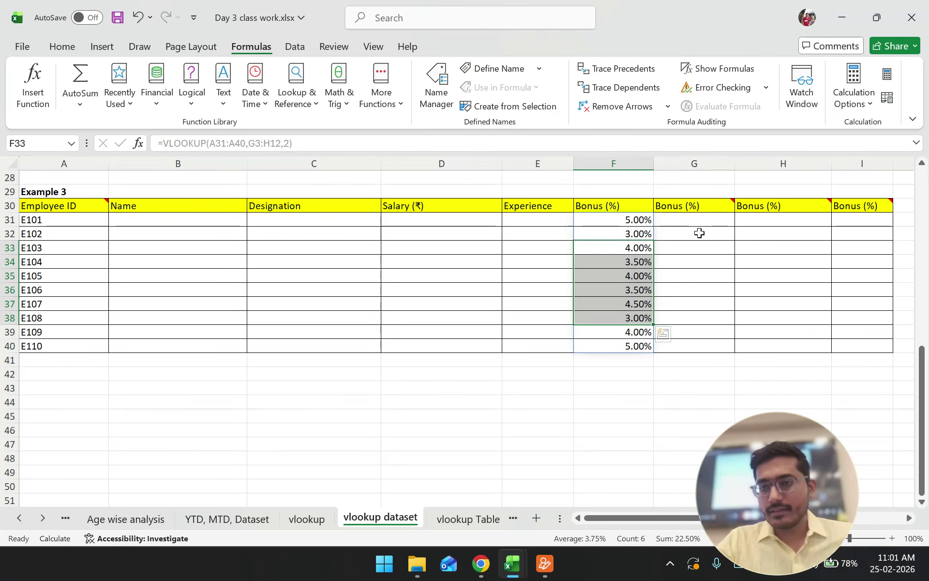
Compare Table 3's Experience bands with the Experience column of Table 1 for the bonus lookup
{"action": "scroll", "coordinate": [700, 233], "scroll_direction": "up", "scroll_amount": 9}
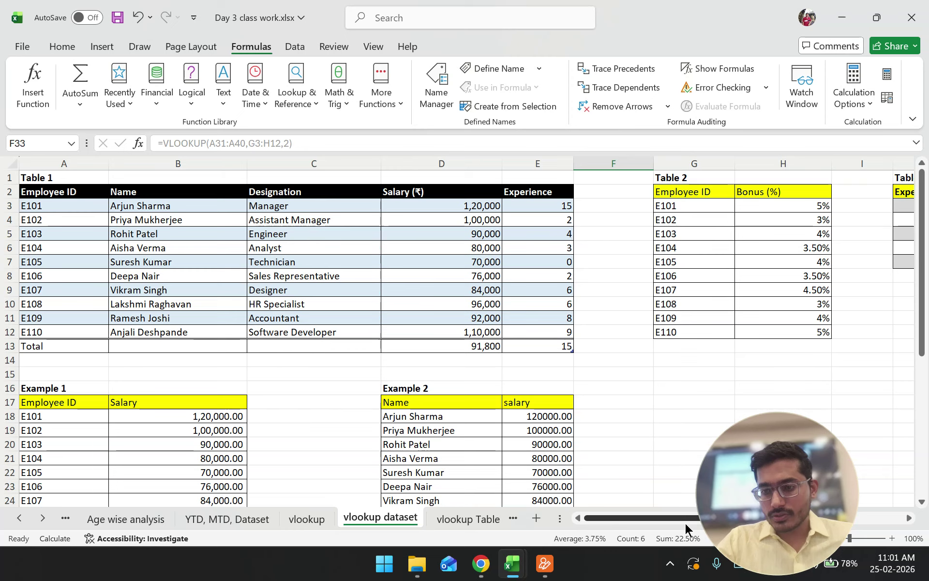
{"action": "scroll", "coordinate": [686, 524], "scroll_direction": "right", "scroll_amount": 3}
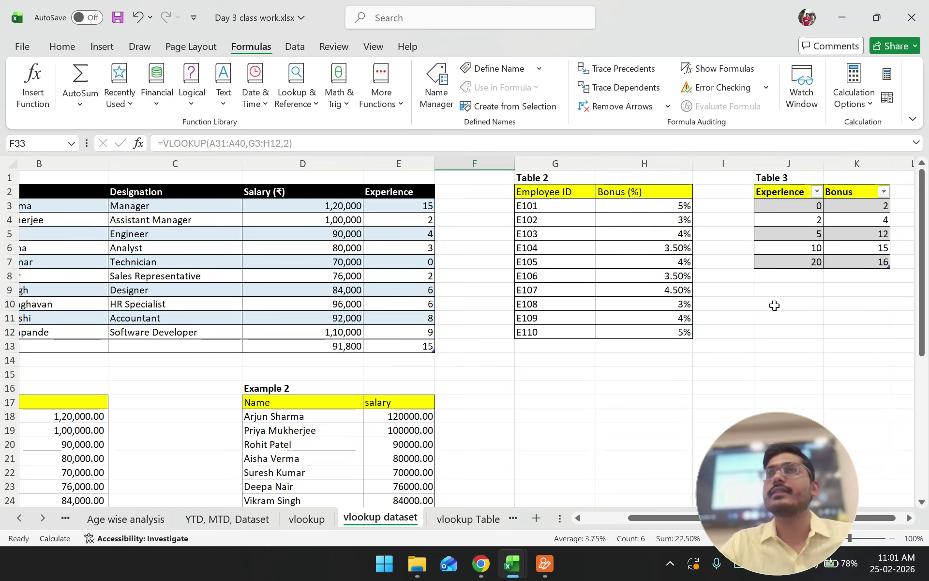
{"action": "scroll", "coordinate": [628, 281], "scroll_direction": "down", "scroll_amount": 7}
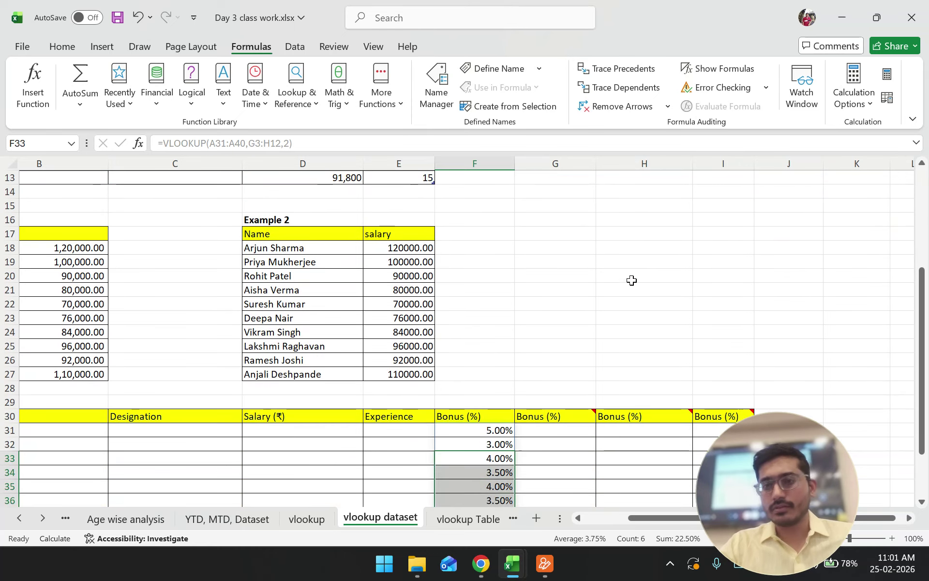
{"action": "left_click", "coordinate": [562, 342]}
{"action": "scroll", "coordinate": [604, 320], "scroll_direction": "up", "scroll_amount": 7}
{"action": "left_click_drag", "start_coordinate": [784, 205], "coordinate": [790, 266]}
{"action": "left_click_drag", "start_coordinate": [402, 206], "coordinate": [409, 340]}
{"action": "left_click", "coordinate": [566, 344]}
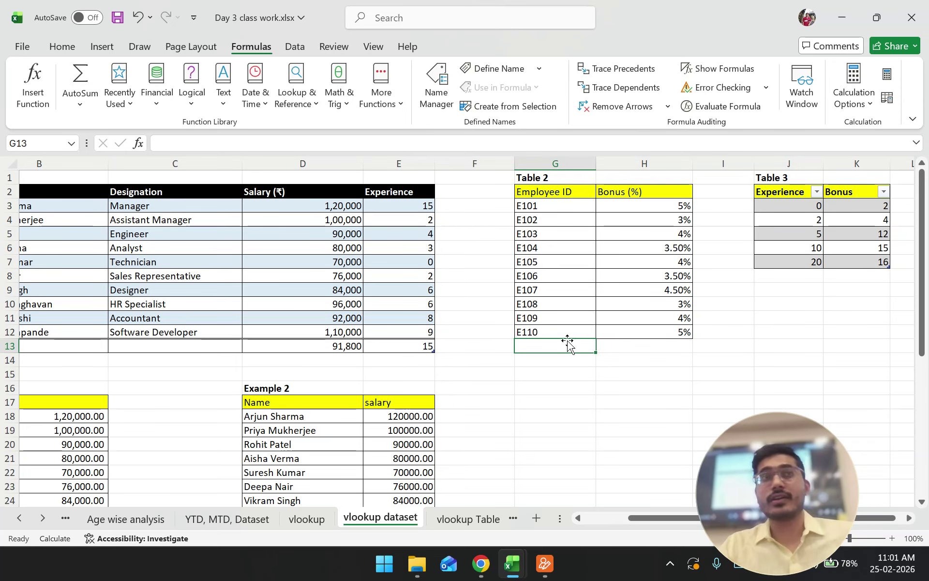
Mark the rows of Example 3's Salary column with horizontal strokes and a downward arrow, and clear the annotations
{"action": "scroll", "coordinate": [568, 339], "scroll_direction": "down", "scroll_amount": 7}
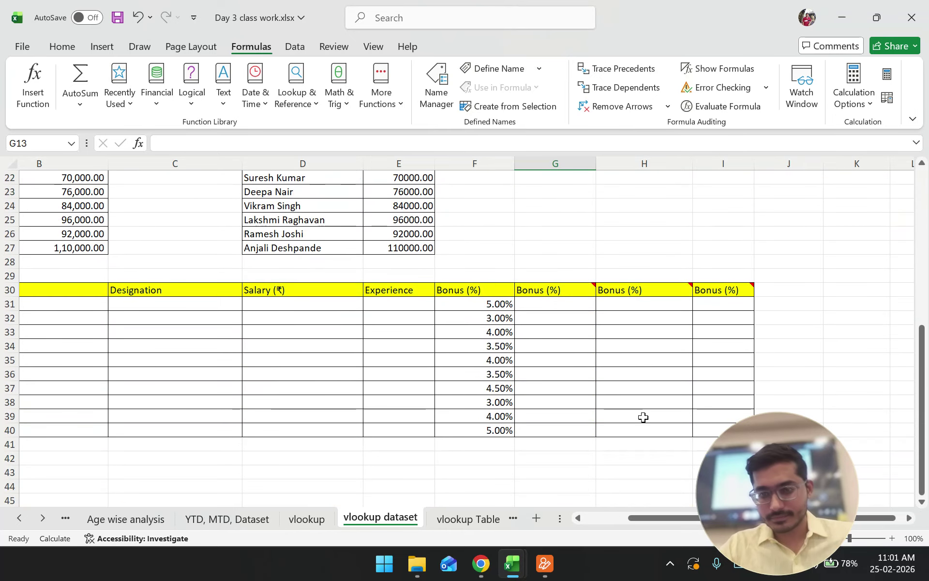
{"action": "left_click_drag", "start_coordinate": [657, 518], "coordinate": [586, 518]}
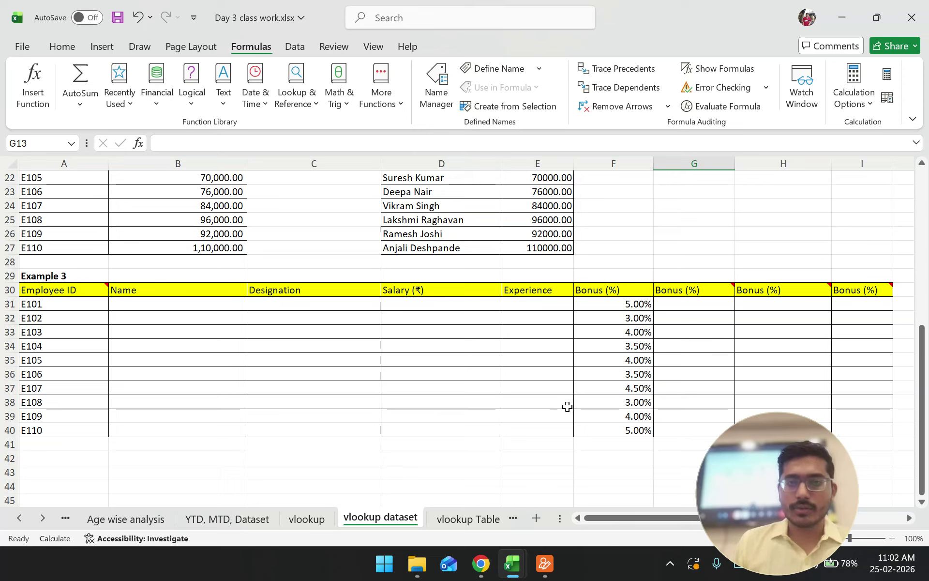
{"action": "key", "text": "ctrl+2"}
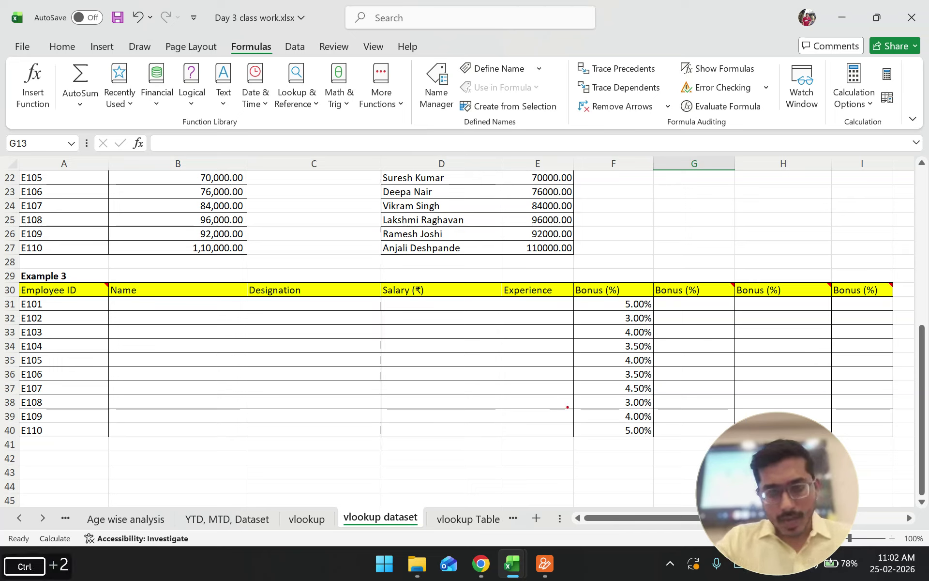
{"action": "left_click_drag", "start_coordinate": [396, 303], "coordinate": [463, 301]}
{"action": "left_click_drag", "start_coordinate": [406, 326], "coordinate": [469, 327]}
{"action": "left_click_drag", "start_coordinate": [390, 347], "coordinate": [467, 348]}
{"action": "left_click_drag", "start_coordinate": [407, 369], "coordinate": [489, 368]}
{"action": "left_click_drag", "start_coordinate": [412, 390], "coordinate": [513, 393]}
{"action": "left_click_drag", "start_coordinate": [403, 419], "coordinate": [483, 418]}
{"action": "left_click_drag", "start_coordinate": [396, 440], "coordinate": [492, 438]}
{"action": "left_click_drag", "start_coordinate": [391, 460], "coordinate": [472, 459]}
{"action": "left_click_drag", "start_coordinate": [456, 263], "coordinate": [437, 444]}
{"action": "left_click_drag", "start_coordinate": [426, 389], "coordinate": [488, 400]}
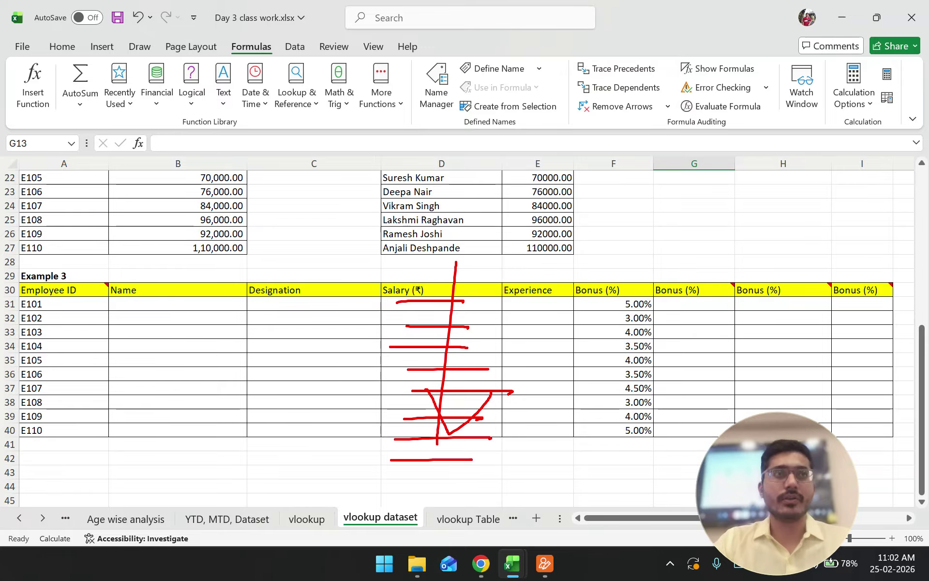
{"action": "key", "text": "Escape"}
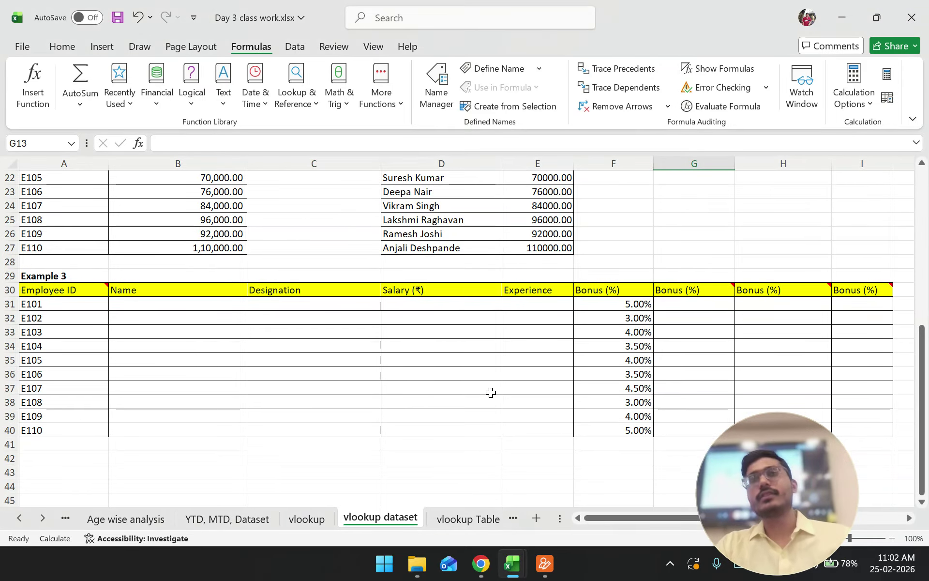
Check the Google Meet call window and return to Example 2 on the vlookup dataset sheet in Excel
{"action": "key", "text": "alt+Tab"}
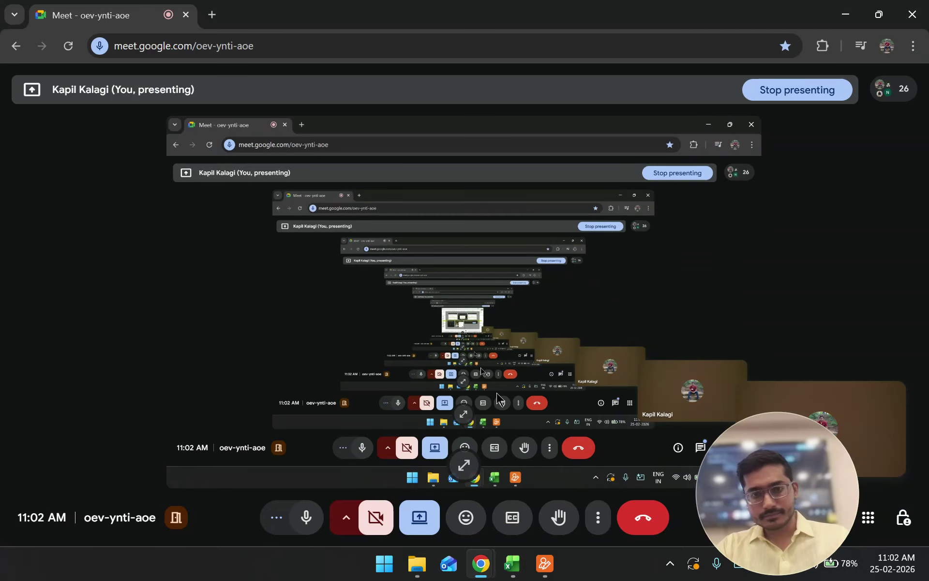
{"action": "key", "text": "alt+Tab"}
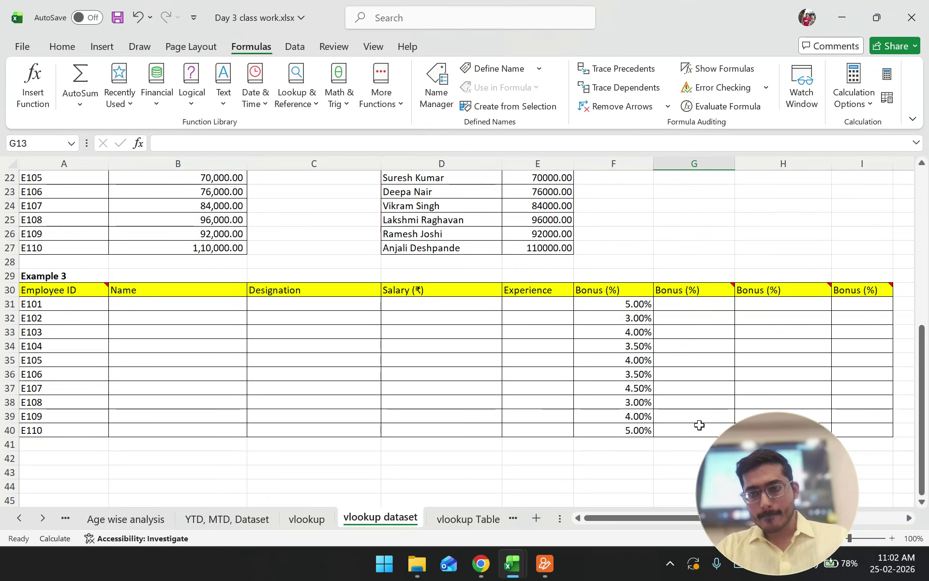
{"action": "left_click_drag", "start_coordinate": [682, 518], "coordinate": [723, 519]}
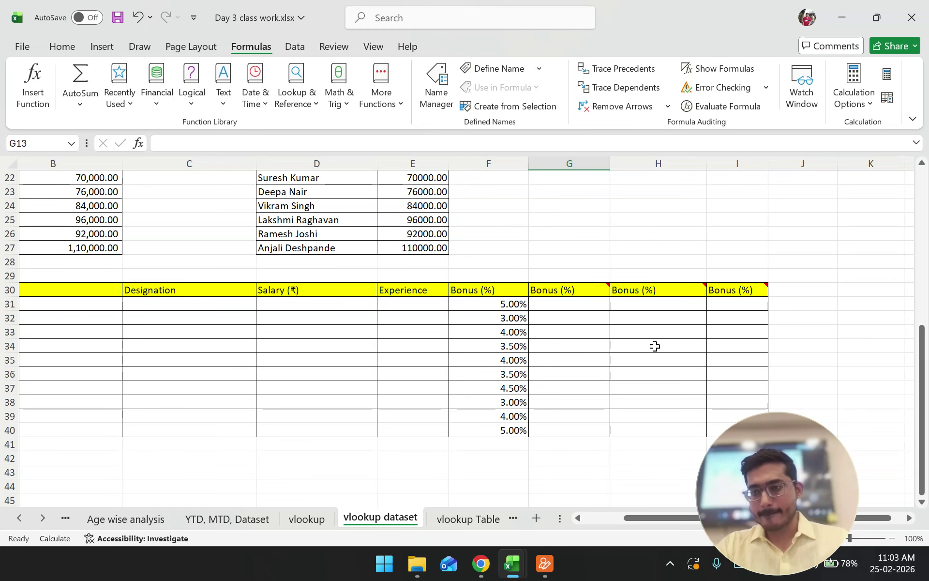
{"action": "scroll", "coordinate": [655, 346], "scroll_direction": "up", "scroll_amount": 3}
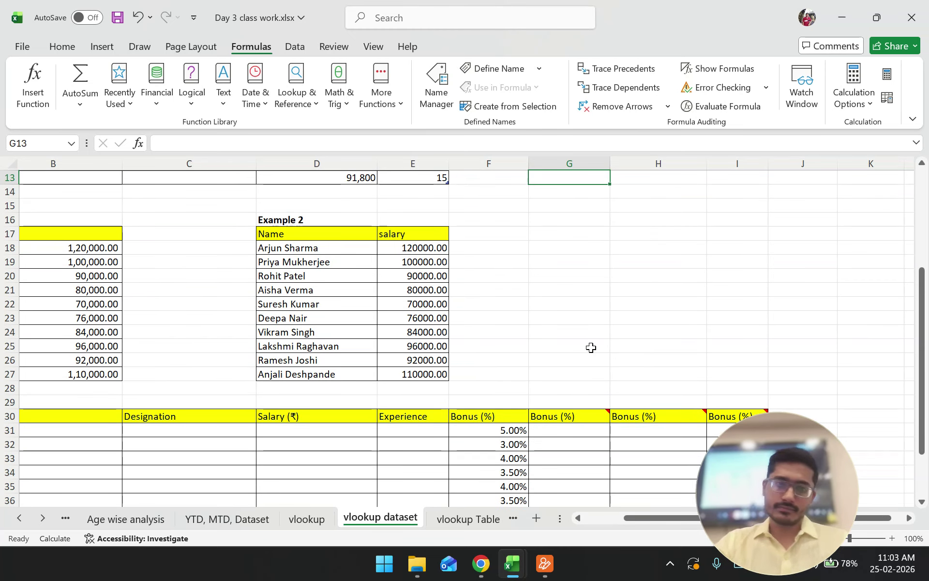
{"action": "key", "text": "alt+Tab"}
{"action": "key", "text": "alt+Tab"}
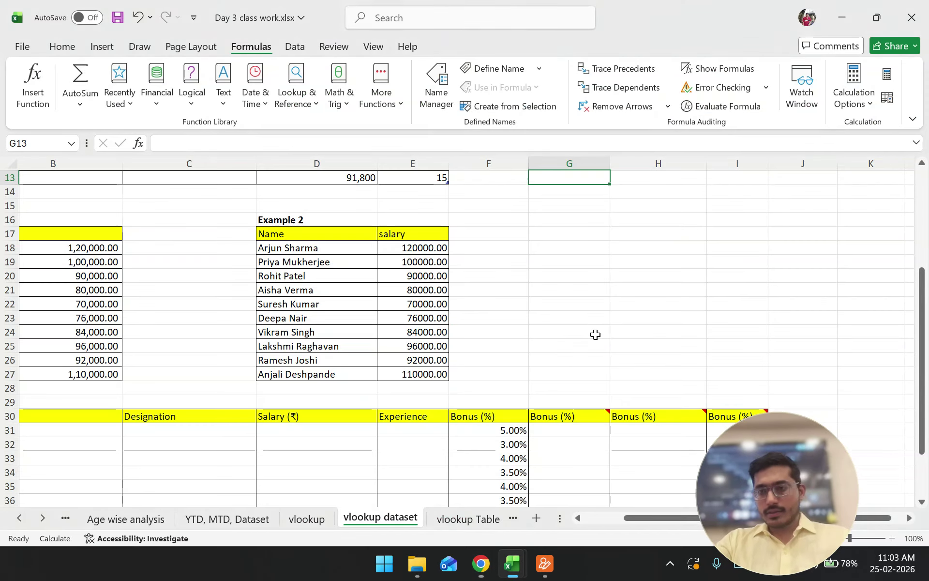
Magnify Example 2, draw a downward arrow beside the salary column, mark several of its rows, and clear the annotations
{"action": "key", "text": "ctrl+1"}
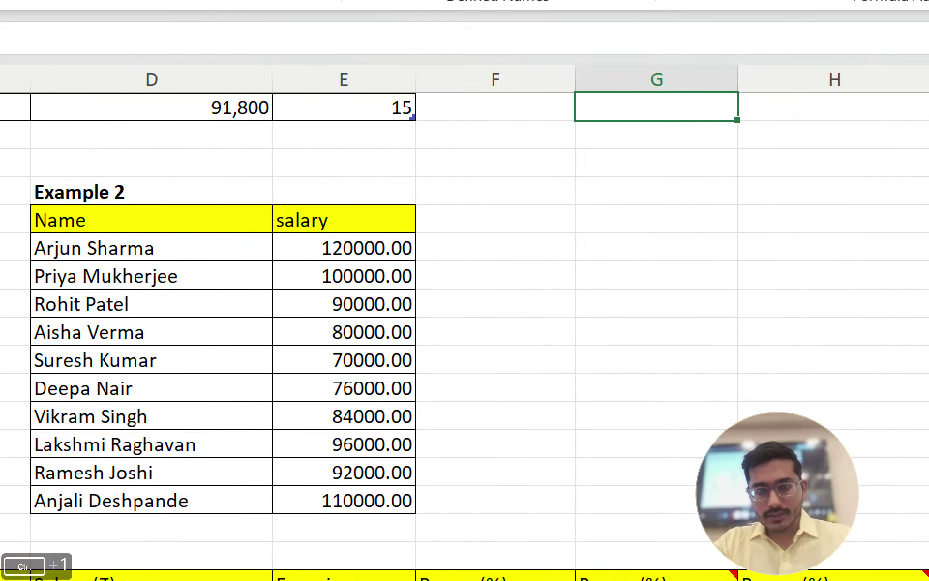
{"action": "mouse_move", "coordinate": [455, 232]}
{"action": "left_mouse_down"}
{"action": "mouse_move", "coordinate": [503, 249]}
{"action": "mouse_move", "coordinate": [448, 231]}
{"action": "mouse_move", "coordinate": [463, 500]}
{"action": "left_mouse_up"}
{"action": "mouse_move", "coordinate": [440, 466]}
{"action": "left_mouse_down"}
{"action": "mouse_move", "coordinate": [467, 501]}
{"action": "mouse_move", "coordinate": [482, 459]}
{"action": "left_mouse_up"}
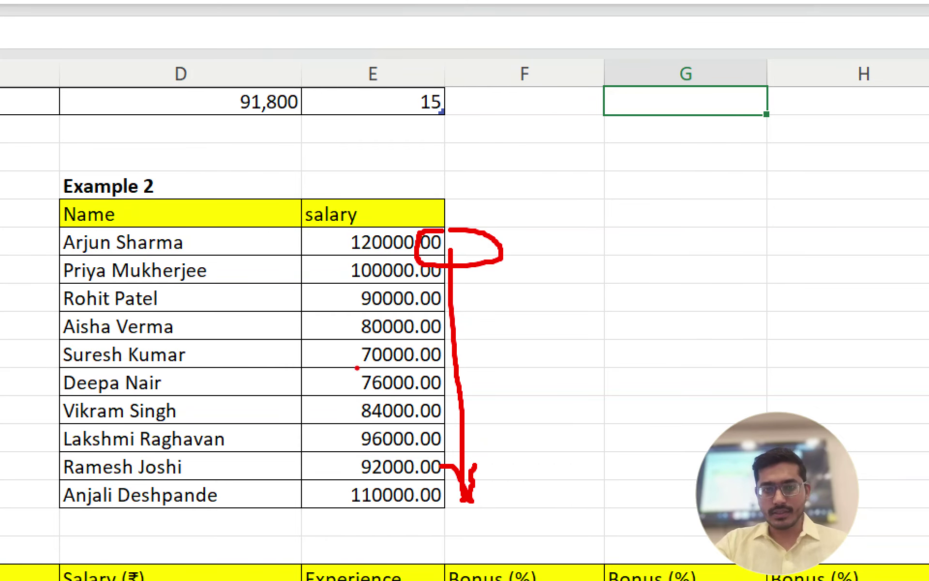
{"action": "left_click_drag", "start_coordinate": [287, 253], "coordinate": [322, 252]}
{"action": "left_click_drag", "start_coordinate": [294, 284], "coordinate": [372, 264]}
{"action": "left_click_drag", "start_coordinate": [296, 340], "coordinate": [361, 327]}
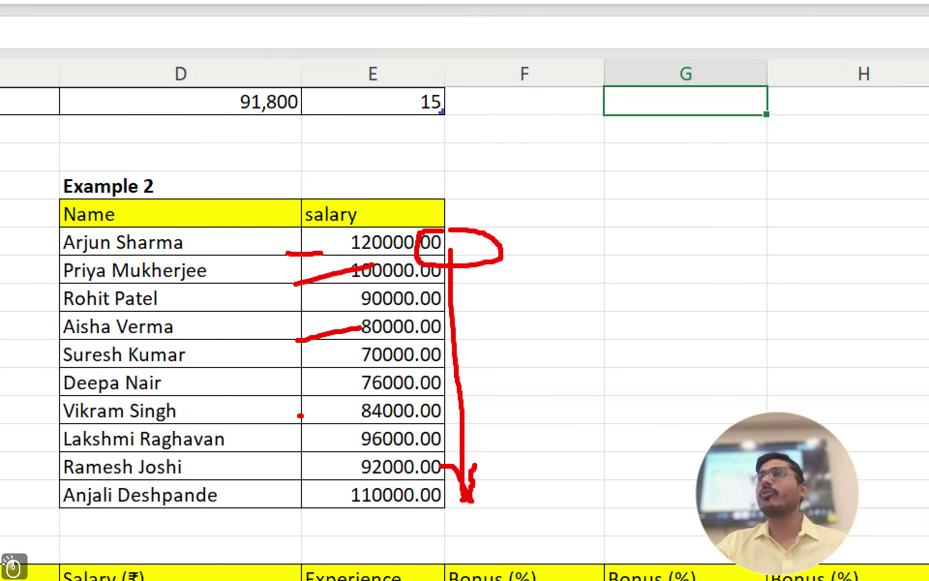
{"action": "left_click_drag", "start_coordinate": [298, 415], "coordinate": [338, 412]}
{"action": "left_click_drag", "start_coordinate": [331, 475], "coordinate": [301, 486]}
{"action": "key", "text": "Escape"}
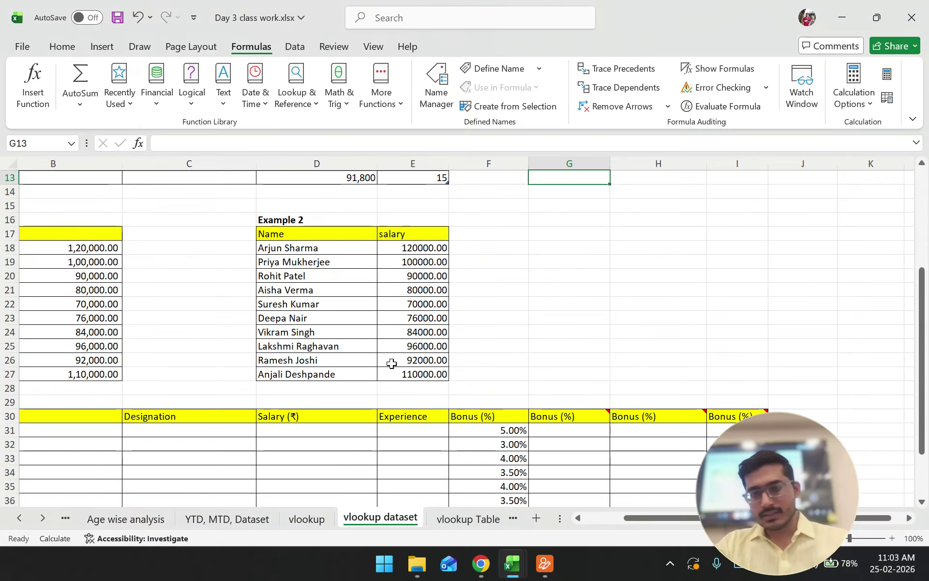